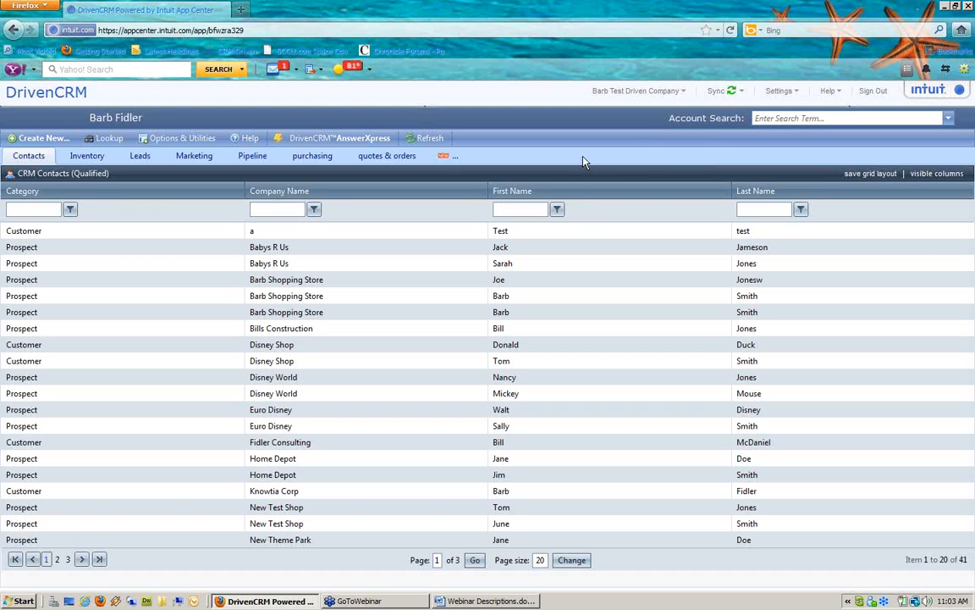
Create a workspace named Support with the 1-2/3 layout: two panels above one wide panel
{"action": "left_click", "coordinate": [450, 159]}
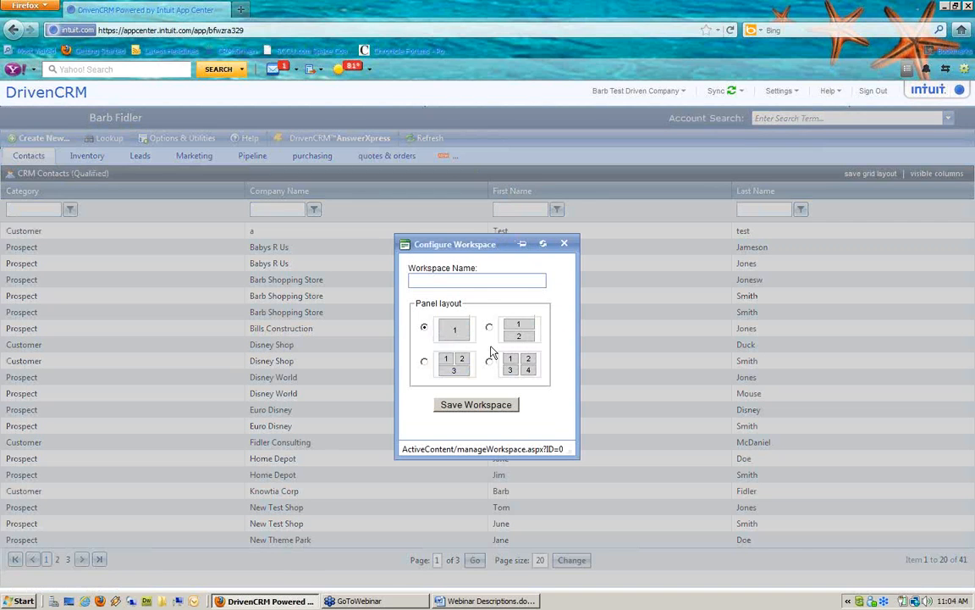
{"action": "left_click", "coordinate": [462, 281]}
{"action": "type", "text": "Support"}
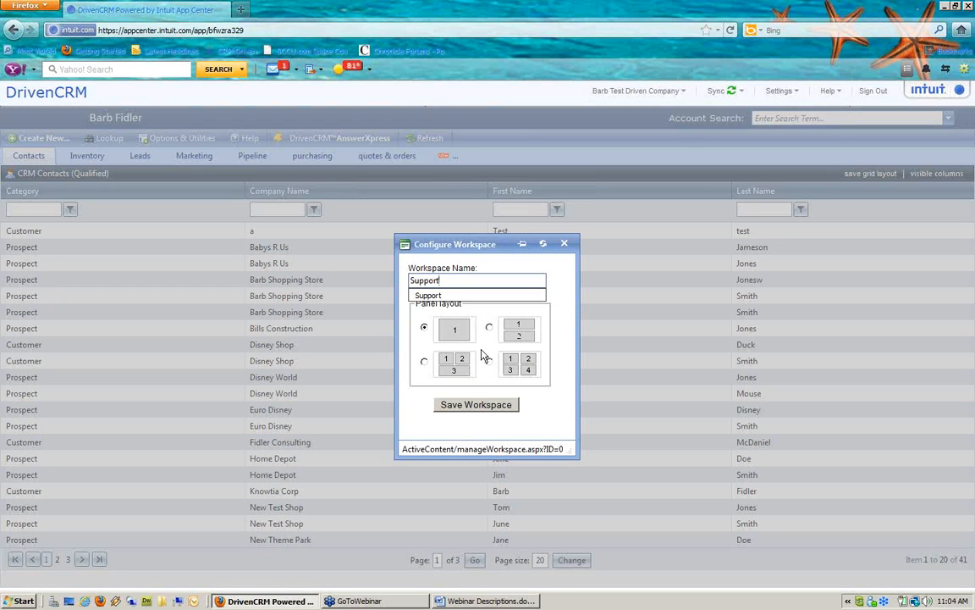
{"action": "left_click", "coordinate": [424, 361]}
{"action": "left_click", "coordinate": [449, 408]}
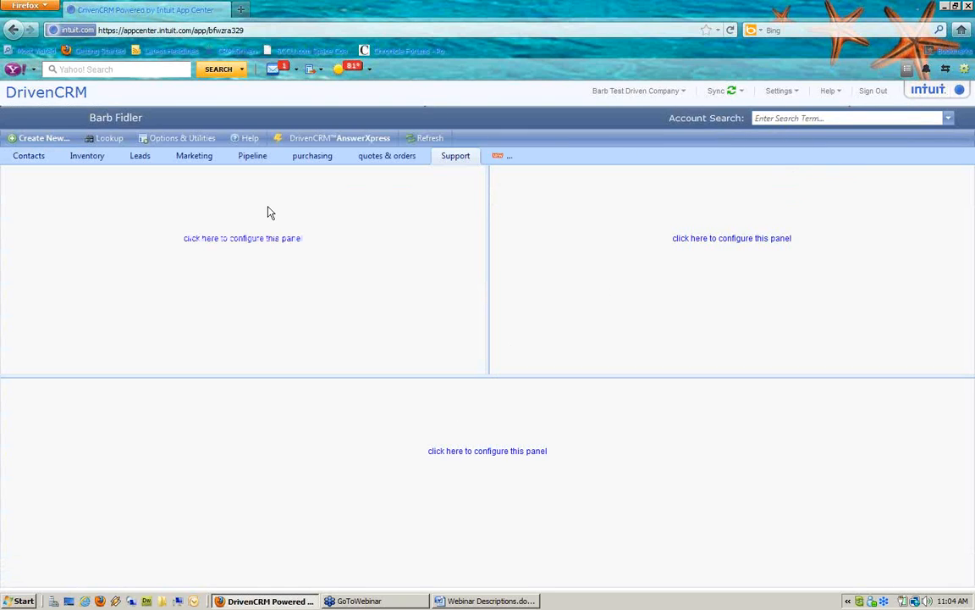
Set the upper-left panel to Work Order Processing showing unassigned open work orders
{"action": "left_click", "coordinate": [240, 238]}
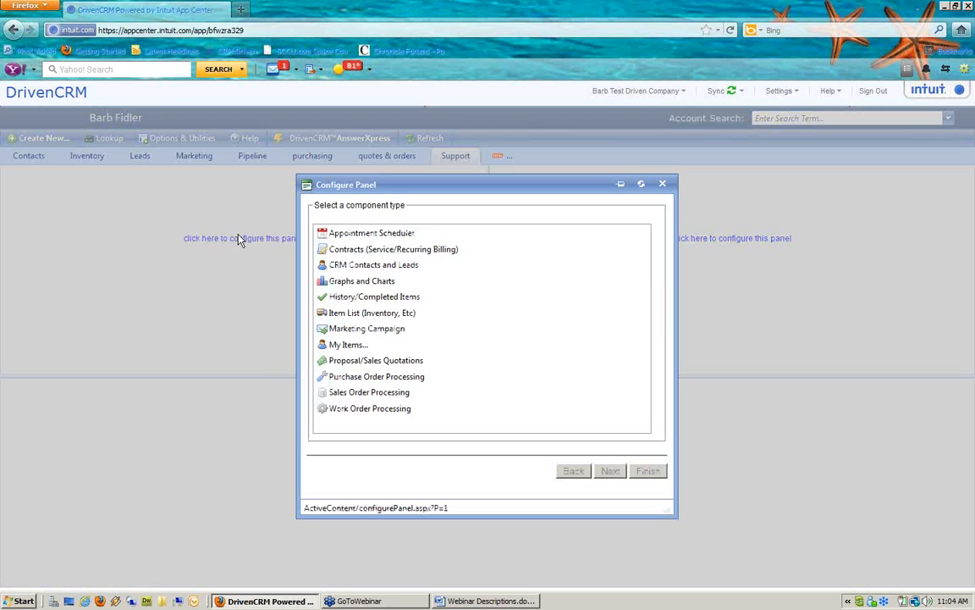
{"action": "left_click", "coordinate": [393, 411]}
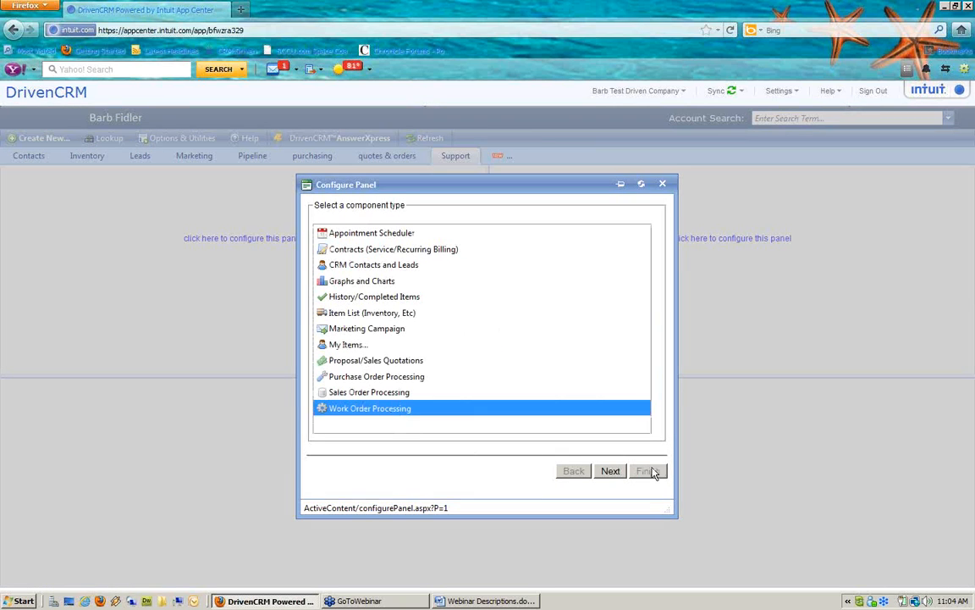
{"action": "left_click", "coordinate": [612, 472]}
{"action": "left_click", "coordinate": [491, 297]}
{"action": "left_click", "coordinate": [435, 242]}
{"action": "left_click", "coordinate": [648, 471]}
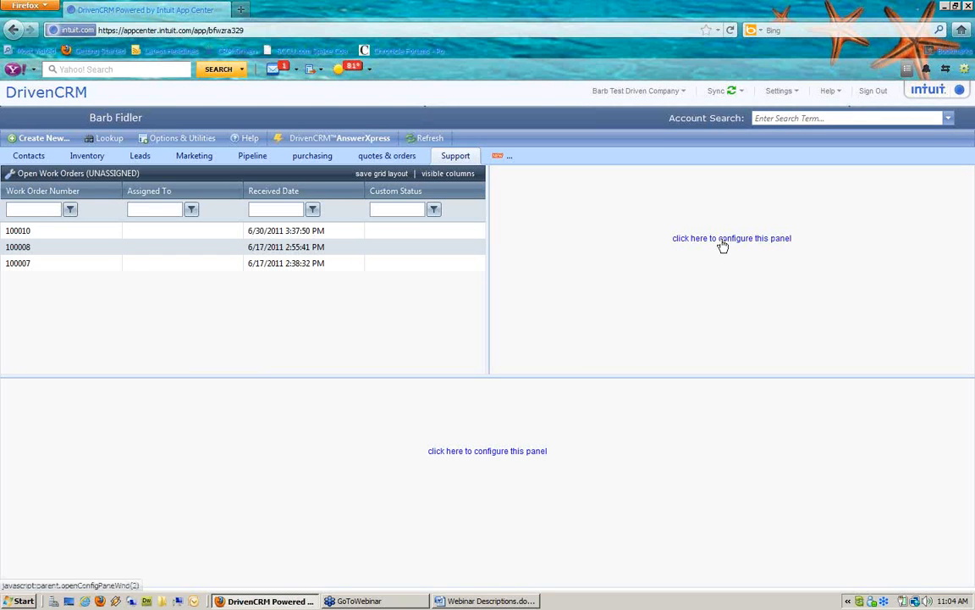
Set the upper-right panel to Work Order Processing showing past-due open work orders
{"action": "left_click", "coordinate": [721, 242]}
{"action": "left_click", "coordinate": [368, 409]}
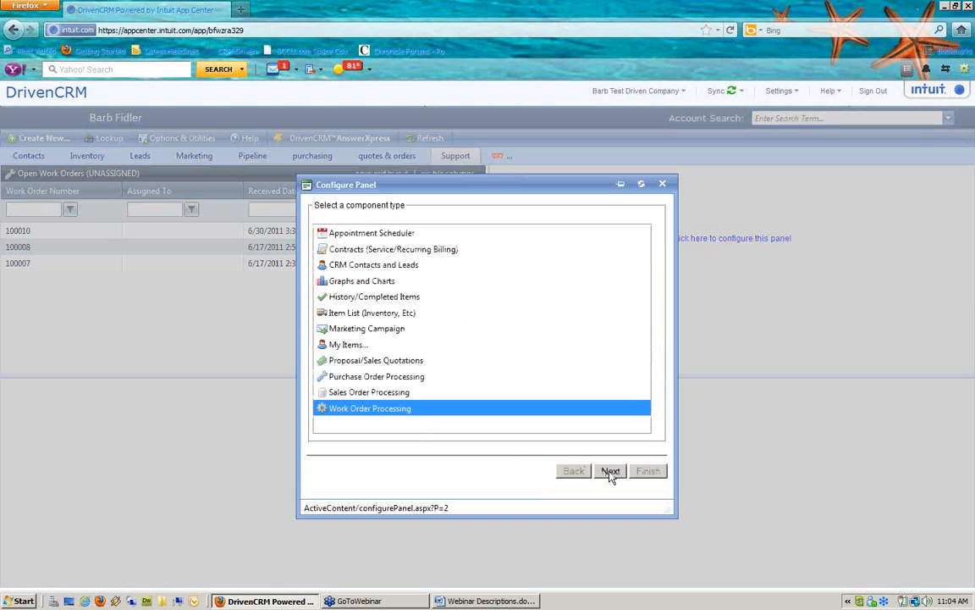
{"action": "left_click", "coordinate": [610, 471]}
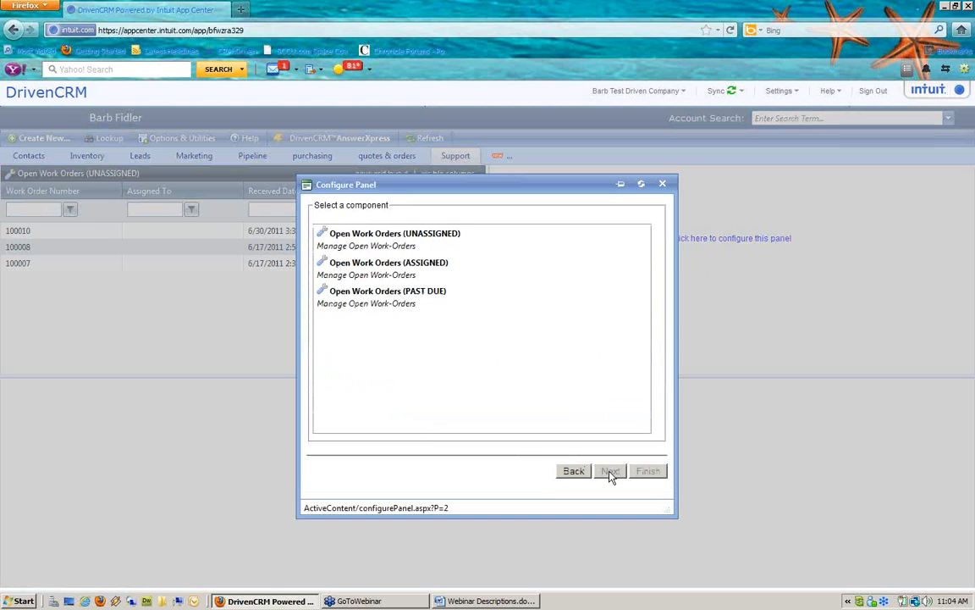
{"action": "left_click", "coordinate": [435, 298]}
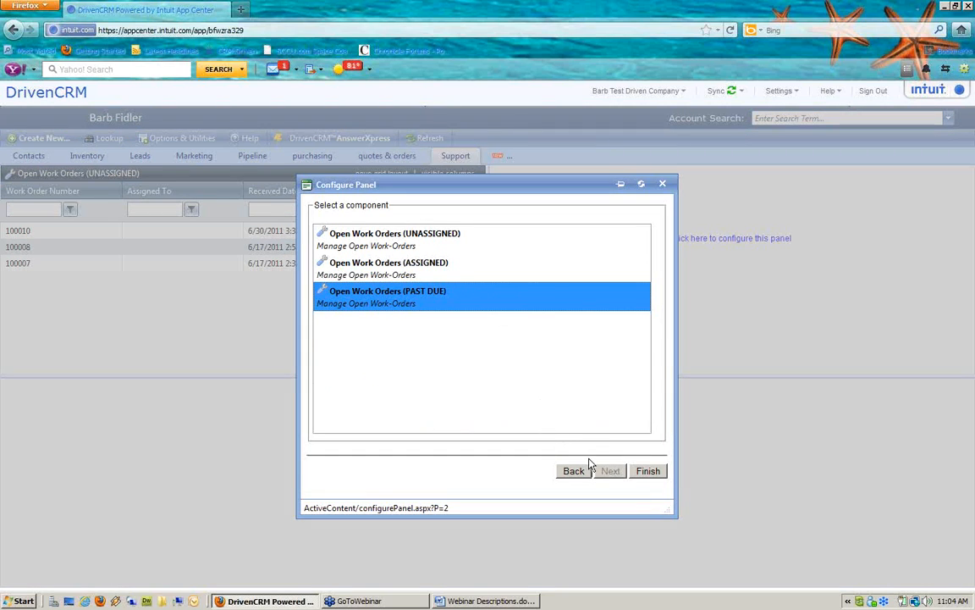
{"action": "left_click", "coordinate": [647, 471]}
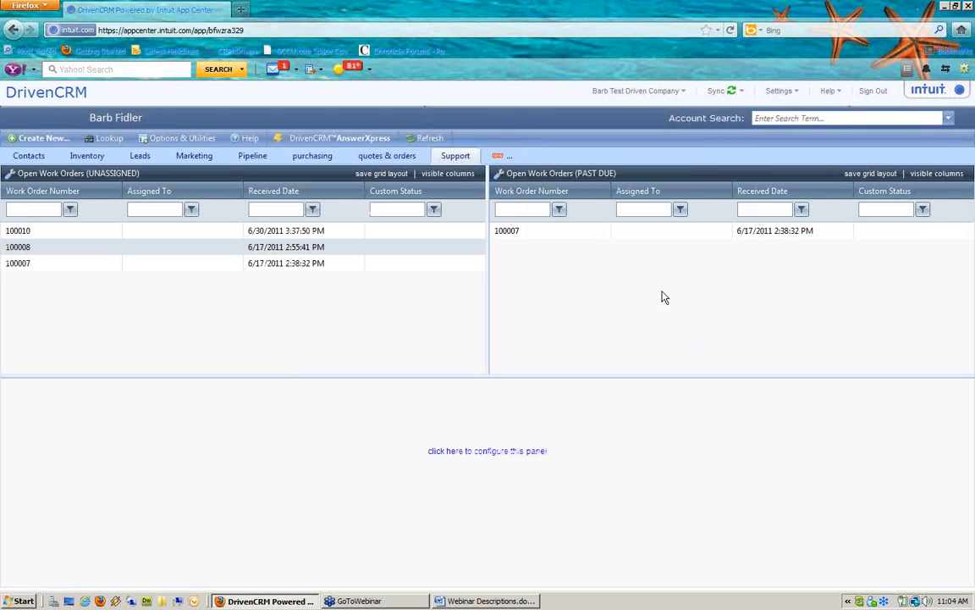
Set the bottom panel to Work Order Processing showing assigned open work orders
{"action": "left_click", "coordinate": [525, 453]}
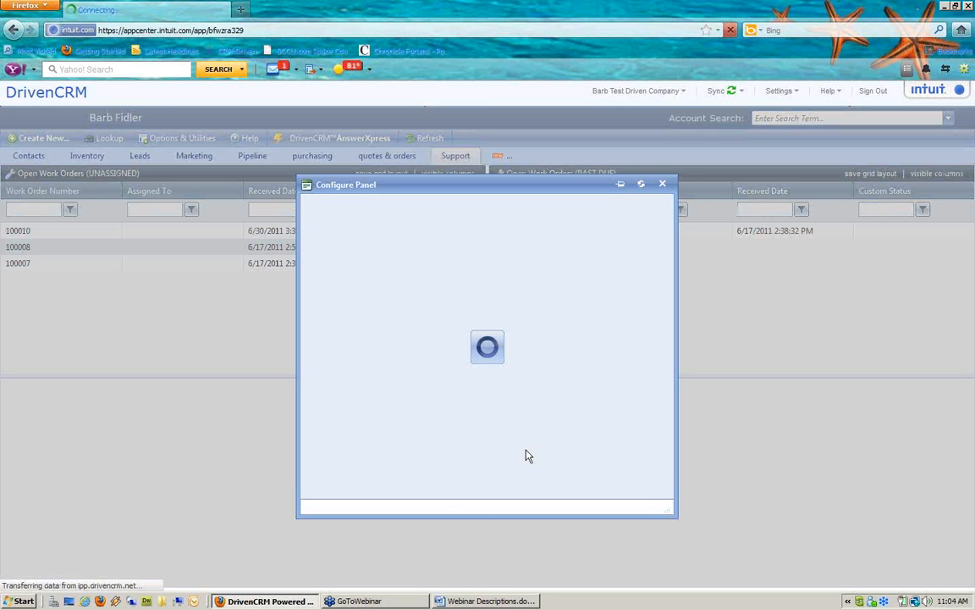
{"action": "left_click", "coordinate": [395, 410]}
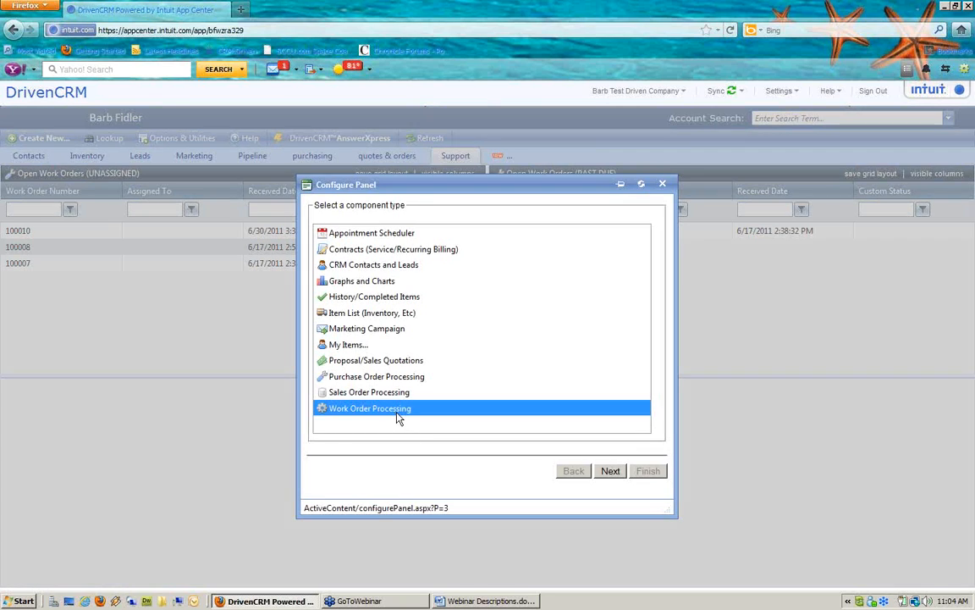
{"action": "left_click", "coordinate": [610, 471]}
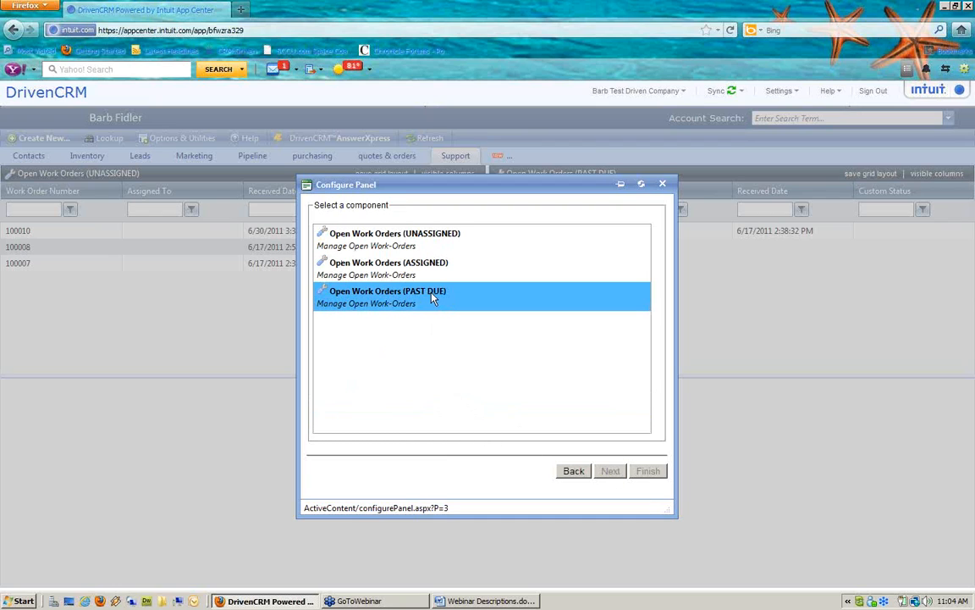
{"action": "left_click", "coordinate": [435, 265]}
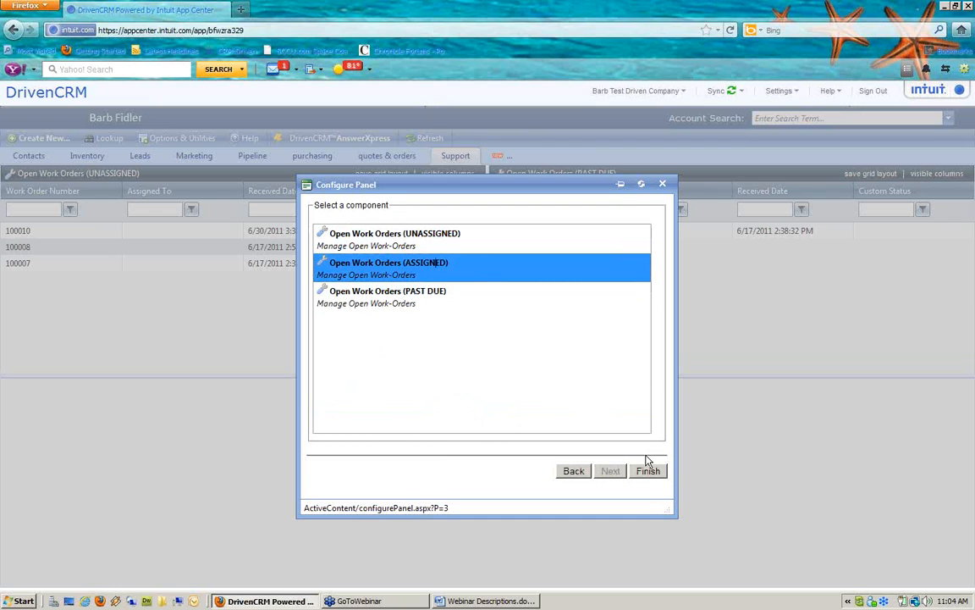
{"action": "left_click", "coordinate": [651, 476]}
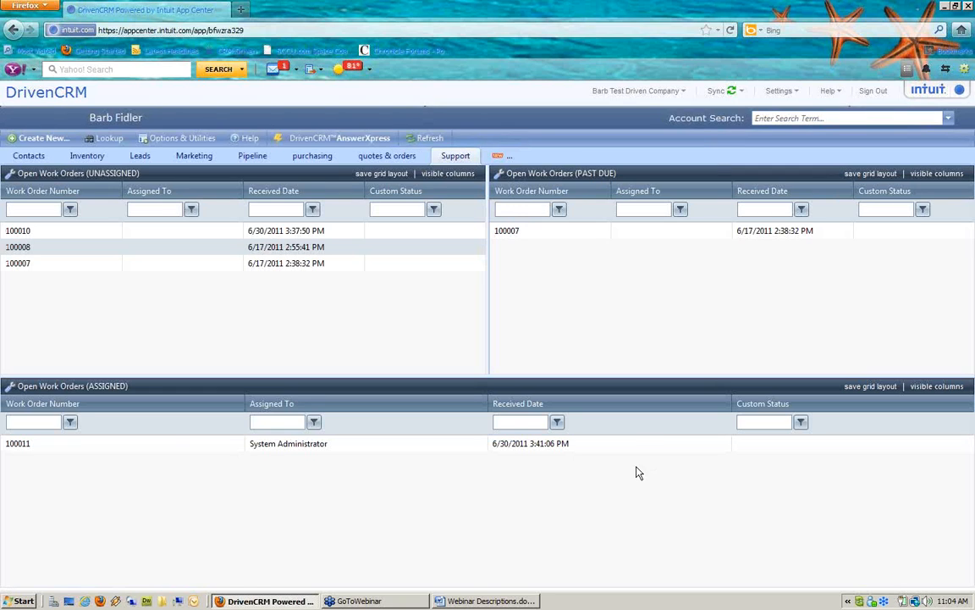
{"action": "left_click", "coordinate": [498, 157]}
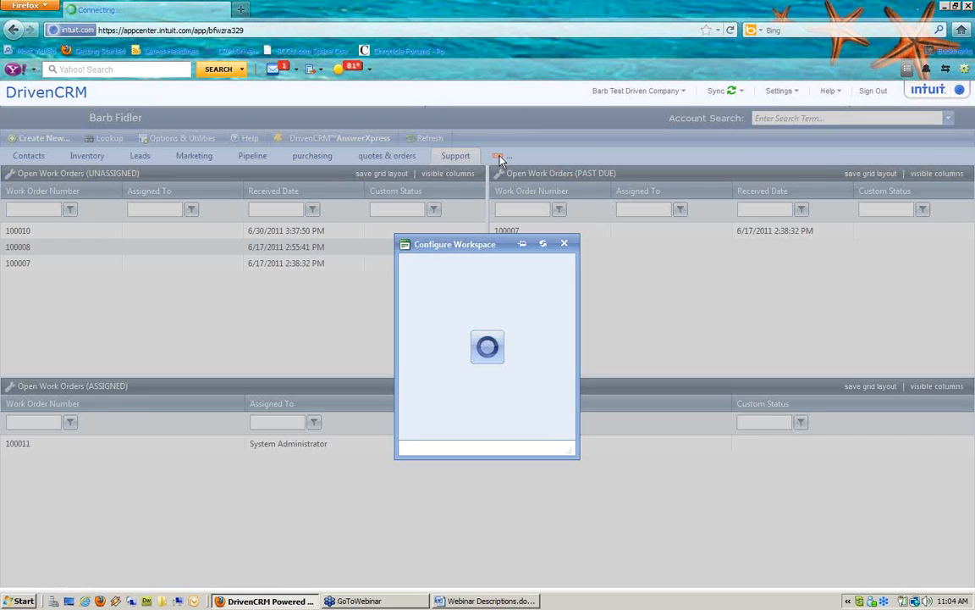
Save a new workspace named Contract with the 1/2 stacked-panel layout
{"action": "left_click", "coordinate": [477, 282]}
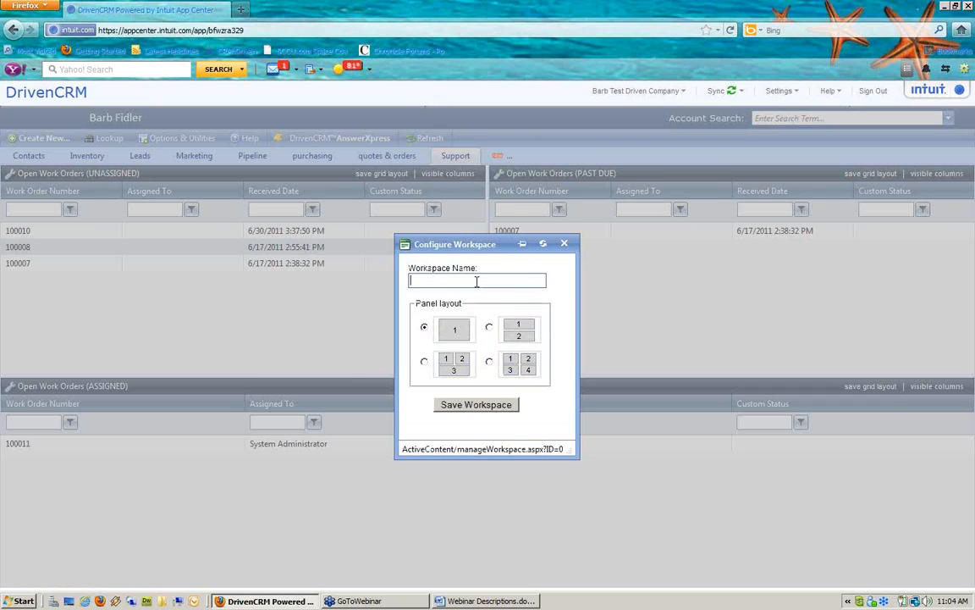
{"action": "type", "text": "Cont"}
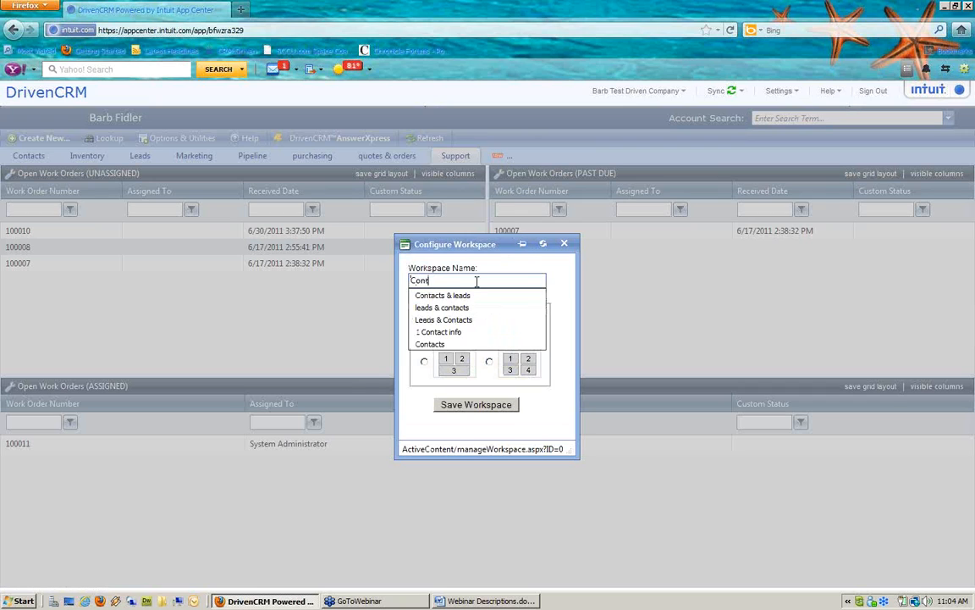
{"action": "type", "text": "ract"}
{"action": "key", "text": "Tab"}
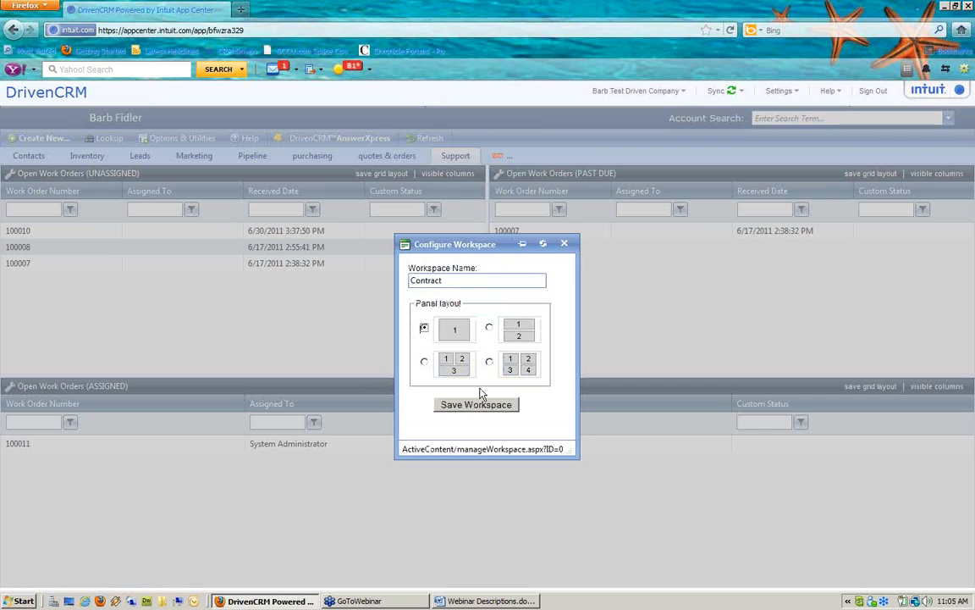
{"action": "left_click", "coordinate": [488, 327]}
{"action": "left_click", "coordinate": [502, 407]}
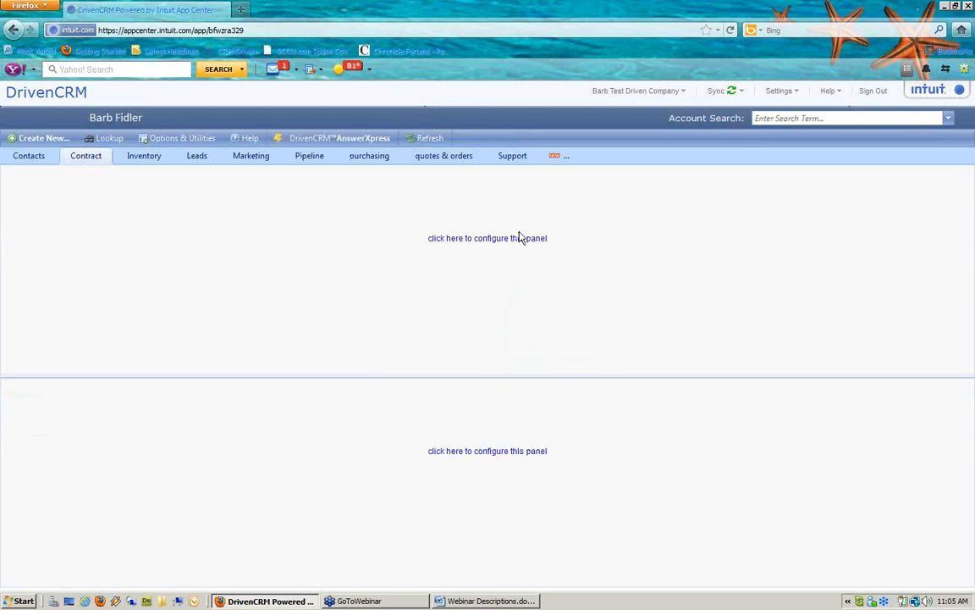
Set the top panel to show All Active Contracts
{"action": "left_click", "coordinate": [519, 241]}
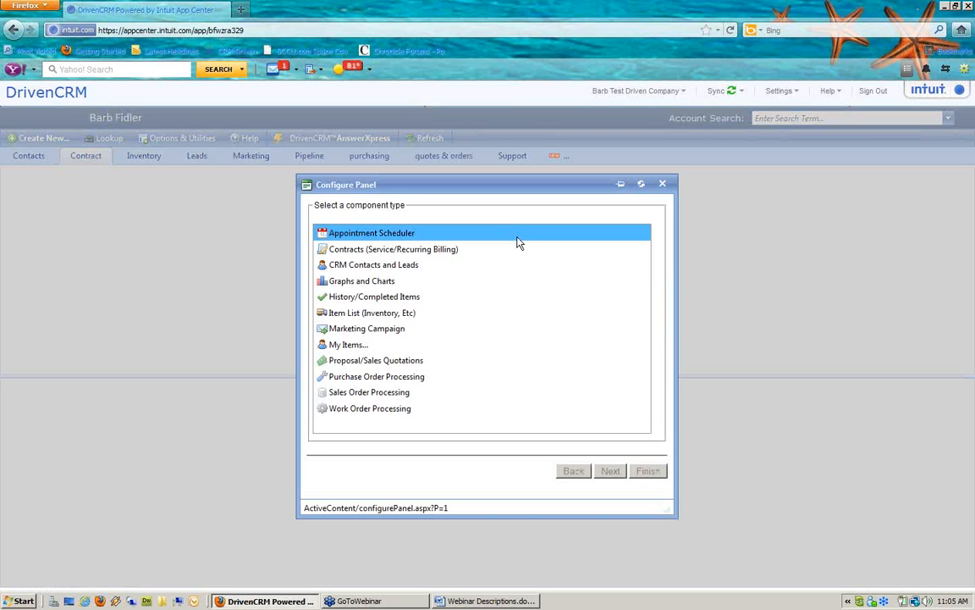
{"action": "left_click", "coordinate": [403, 254]}
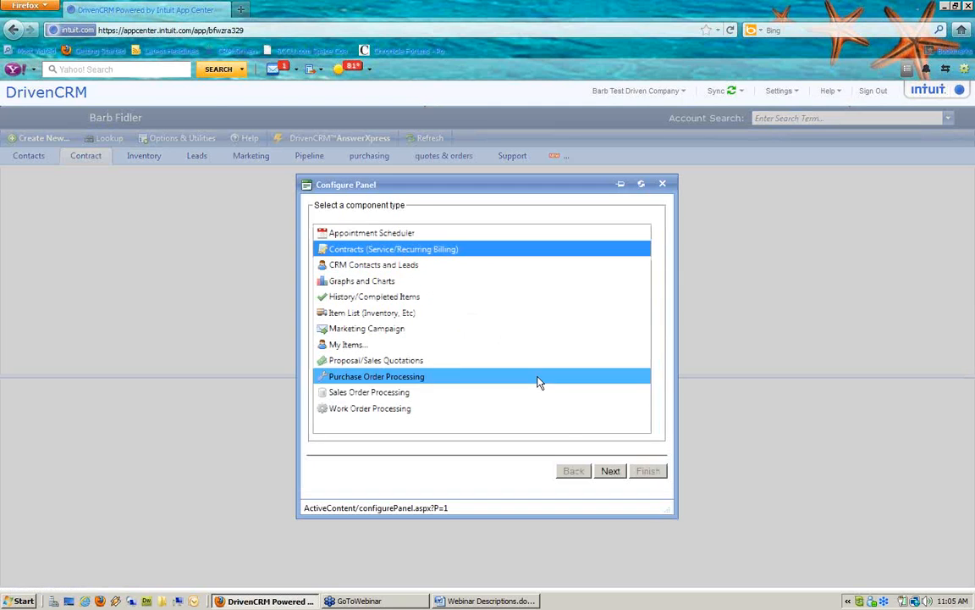
{"action": "left_click", "coordinate": [612, 471]}
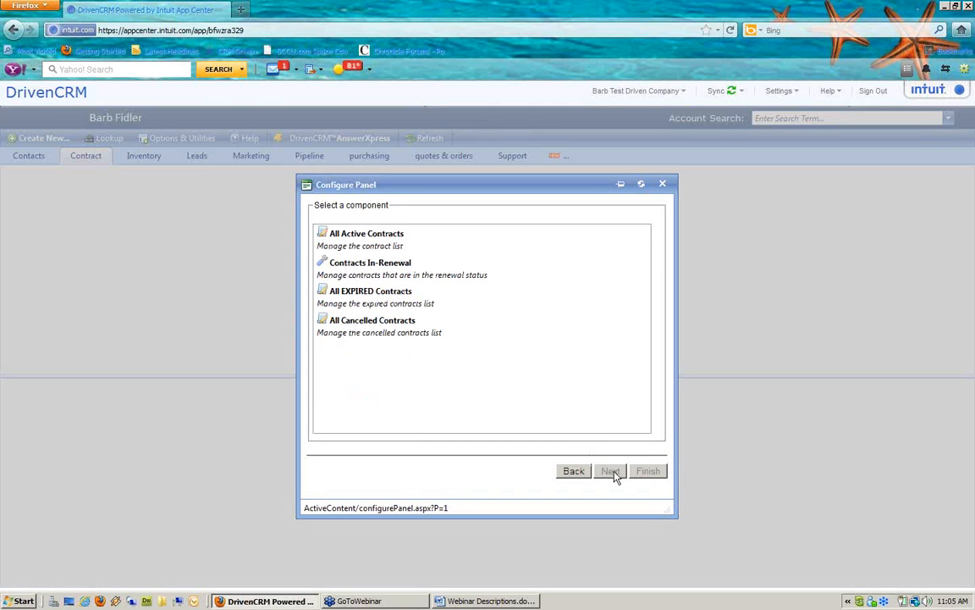
{"action": "left_click", "coordinate": [407, 246]}
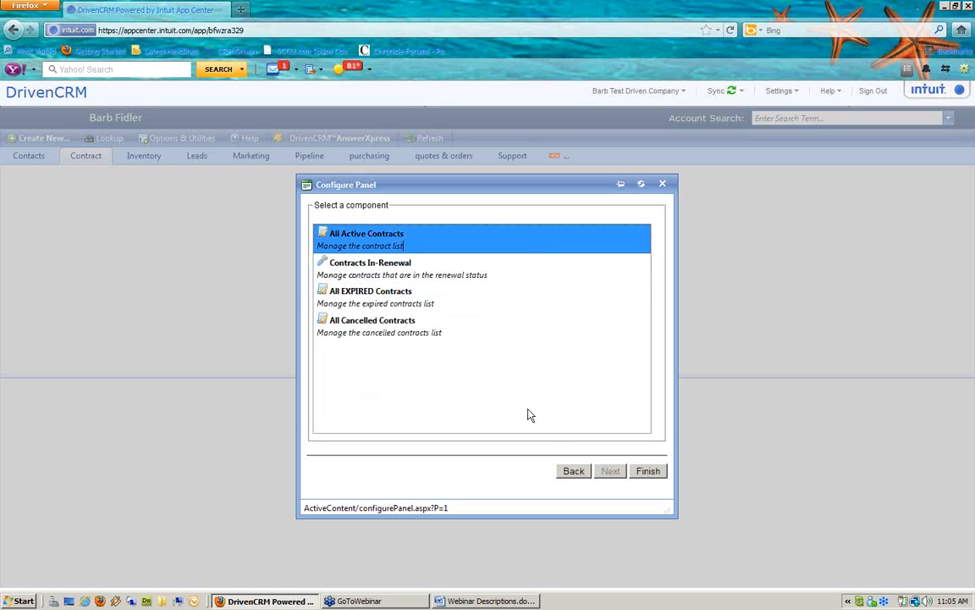
{"action": "left_click", "coordinate": [648, 471]}
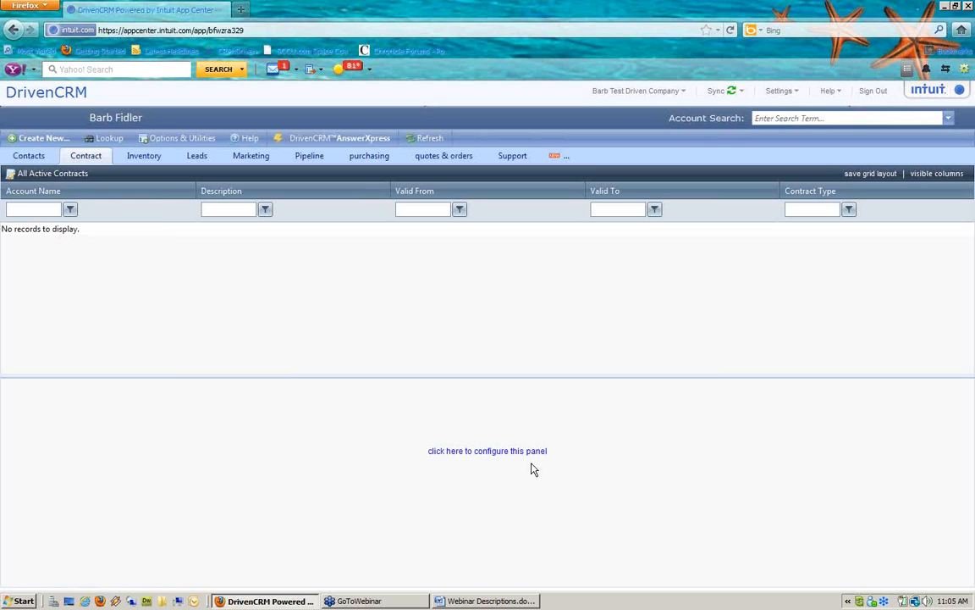
Set the bottom panel to show Contracts In-Renewal
{"action": "left_click", "coordinate": [526, 456]}
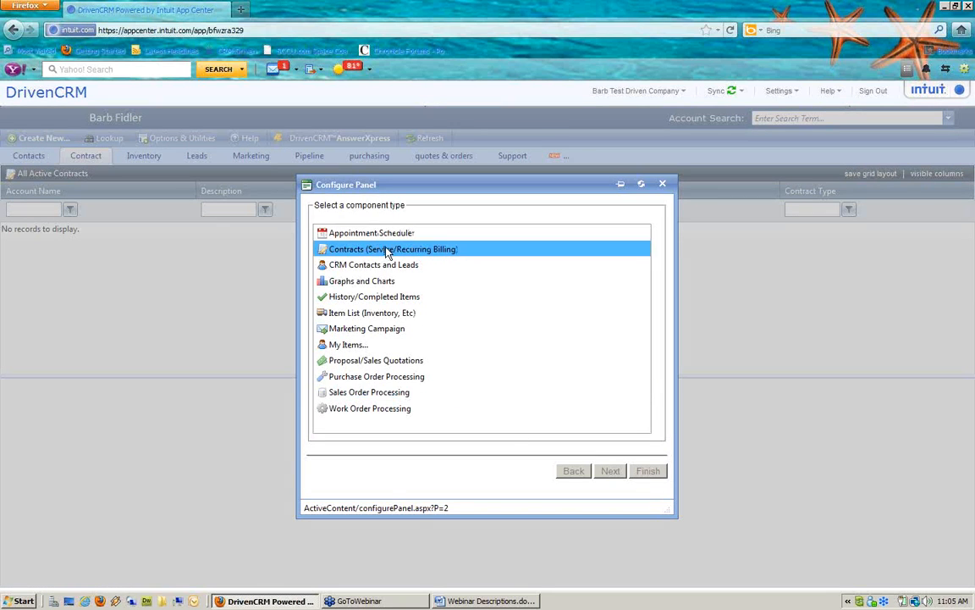
{"action": "left_click", "coordinate": [447, 248]}
{"action": "left_click", "coordinate": [617, 471]}
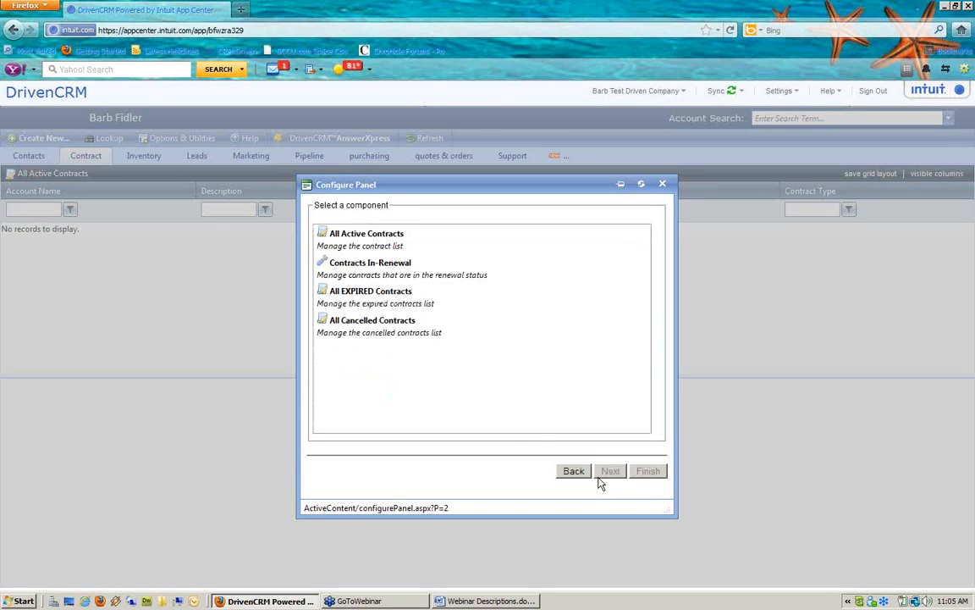
{"action": "left_click", "coordinate": [396, 327]}
{"action": "left_click", "coordinate": [364, 267]}
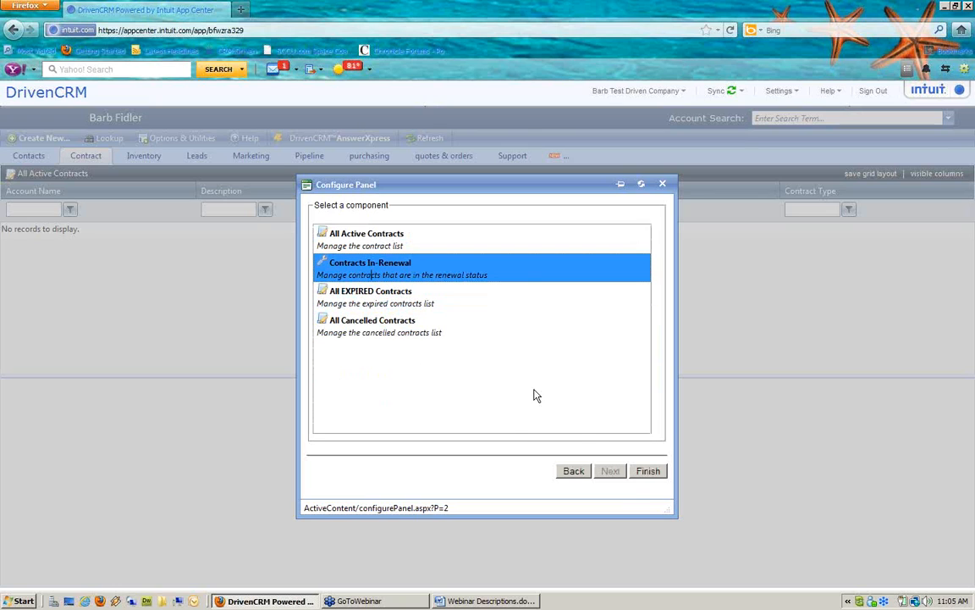
{"action": "left_click", "coordinate": [647, 471]}
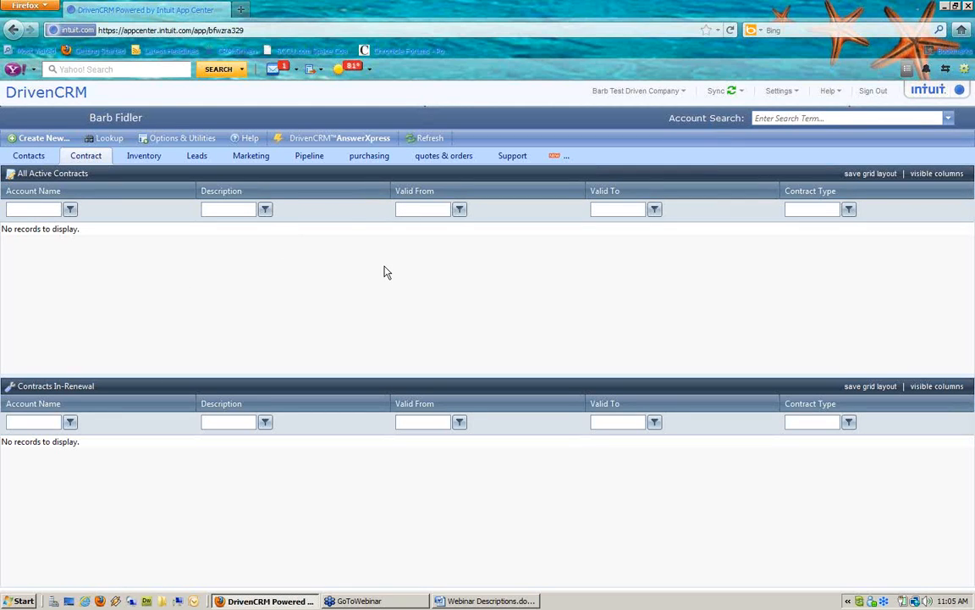
{"action": "left_click", "coordinate": [512, 156]}
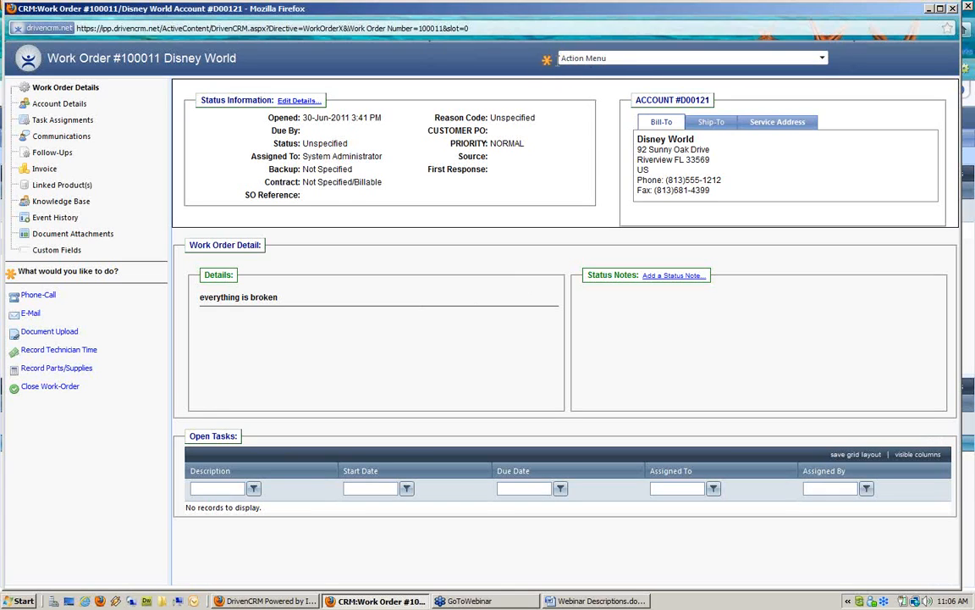
Open the Action Menu options for the Disney World work order
{"action": "left_click", "coordinate": [620, 59]}
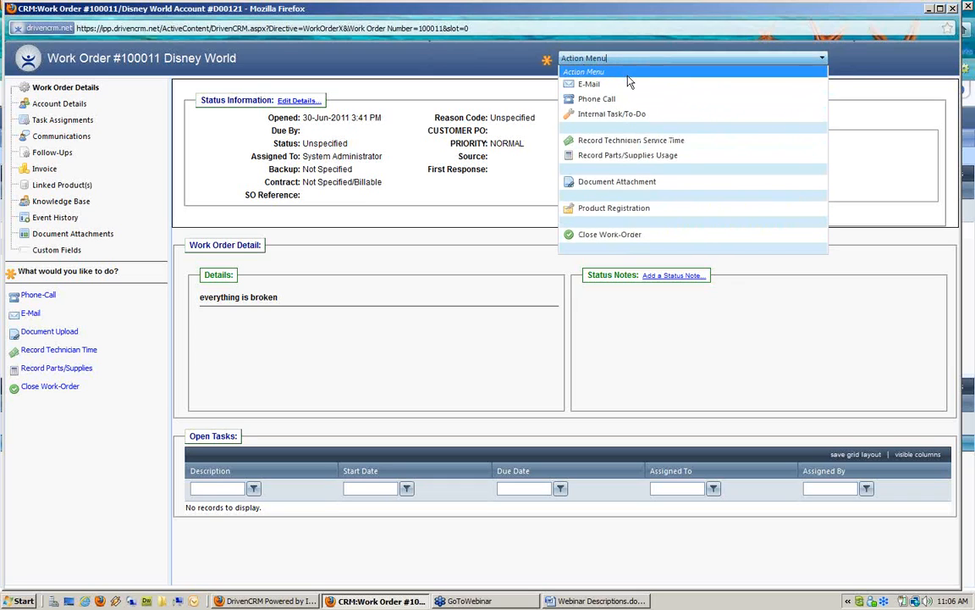
Start an internal task described 'Schedule repair' with due date 15-Jul-2011
{"action": "left_click", "coordinate": [611, 117]}
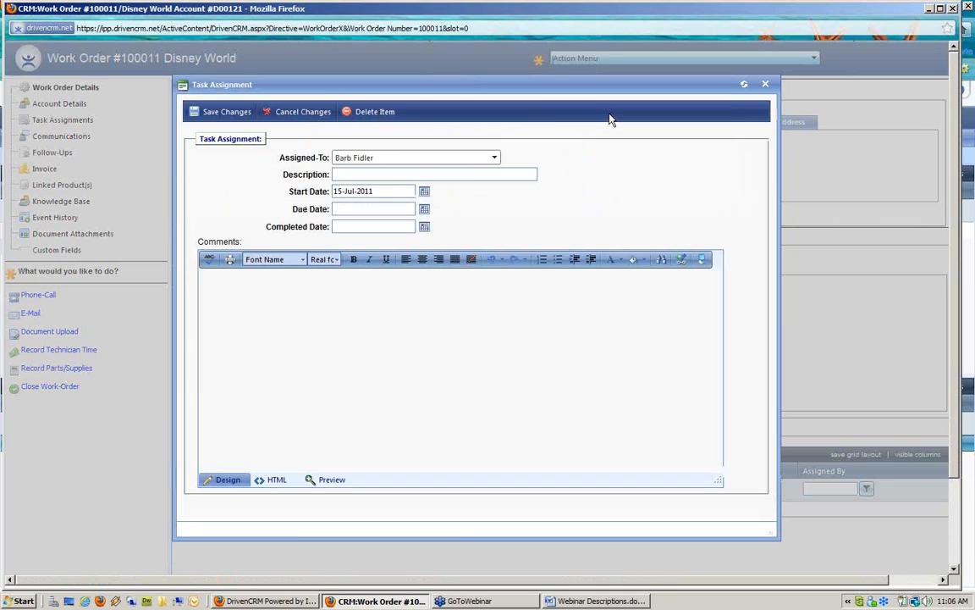
{"action": "left_click", "coordinate": [378, 159]}
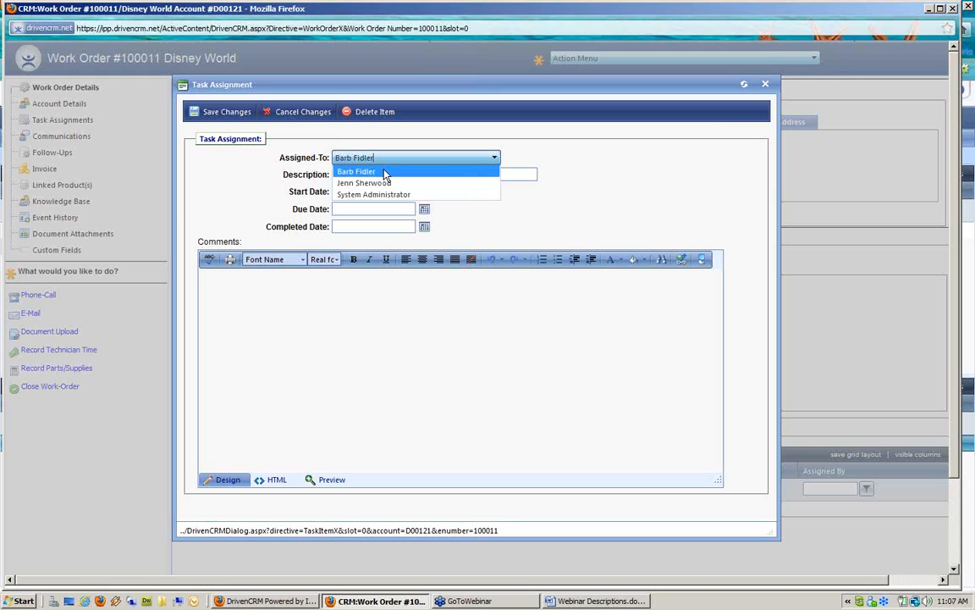
{"action": "left_click", "coordinate": [511, 173]}
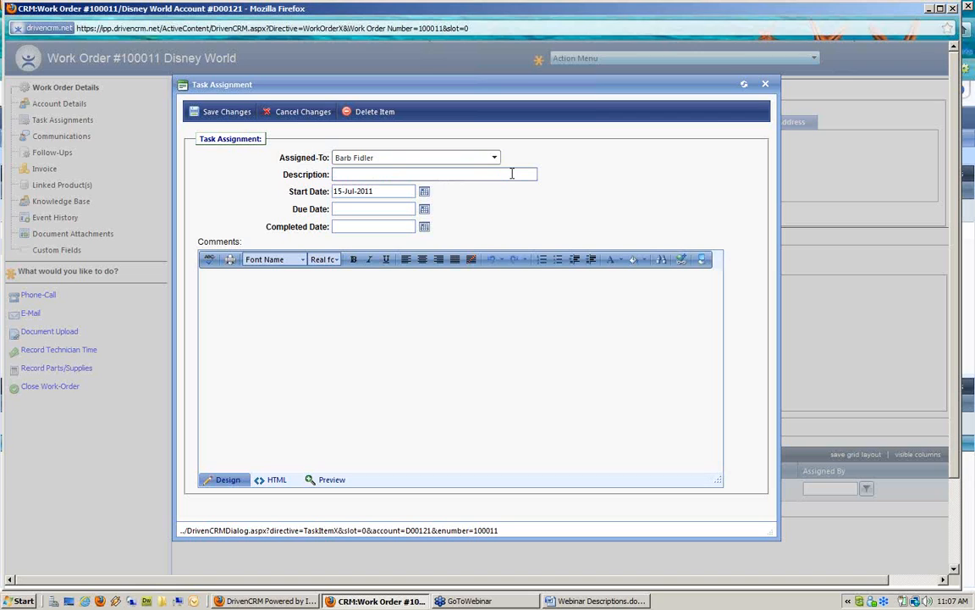
{"action": "type", "text": "S"}
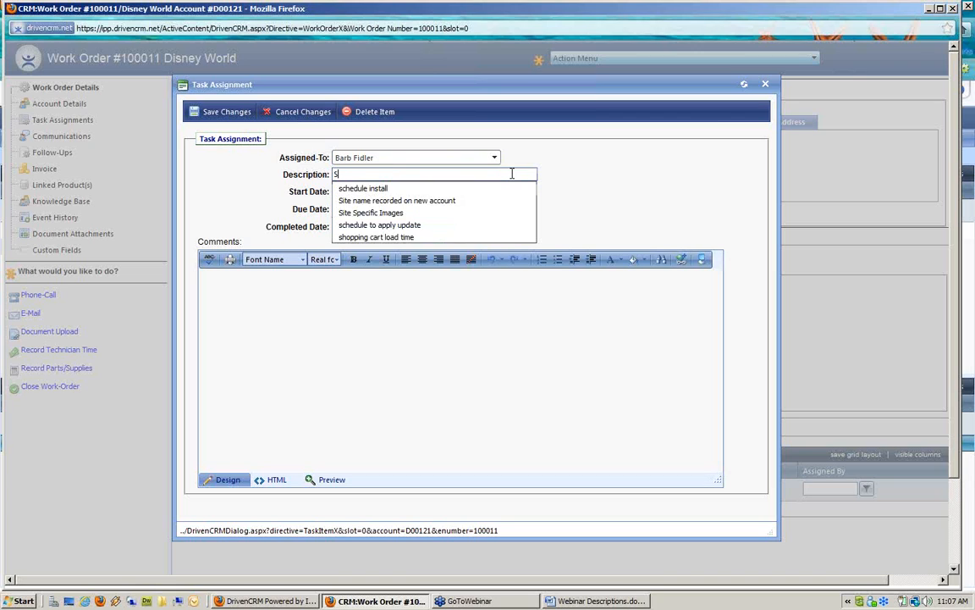
{"action": "type", "text": "chedule"}
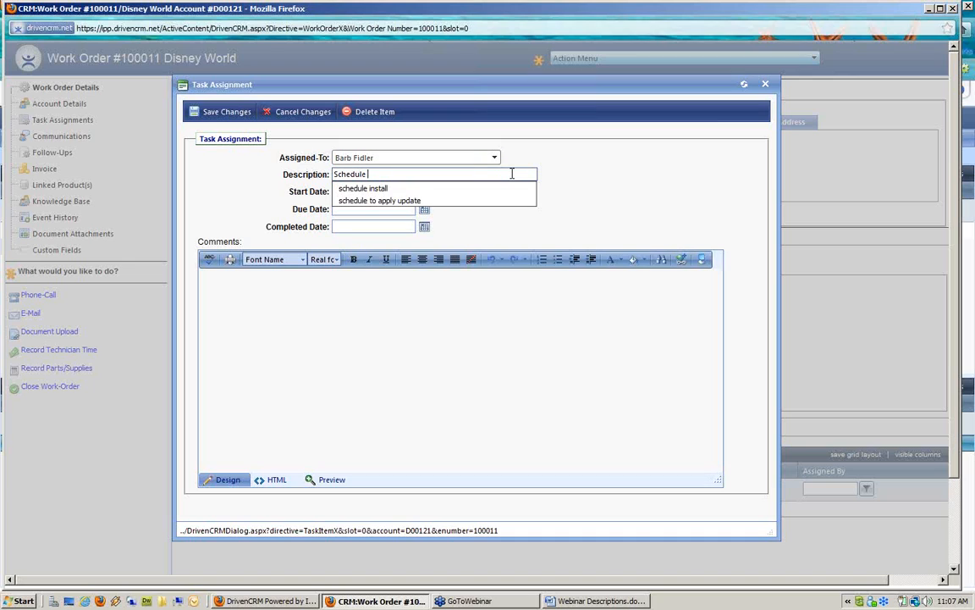
{"action": "type", "text": " repairt"}
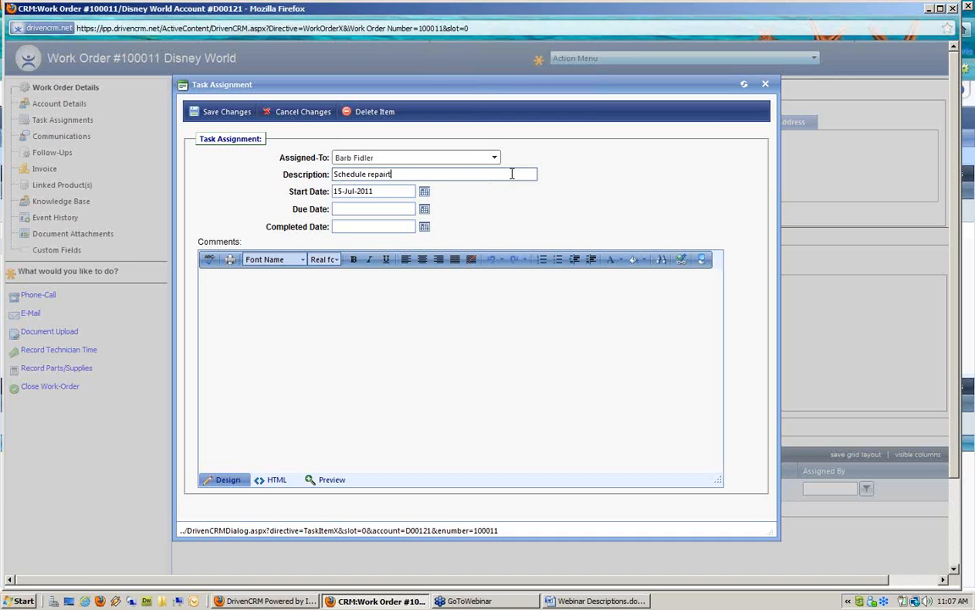
{"action": "left_click", "coordinate": [424, 209]}
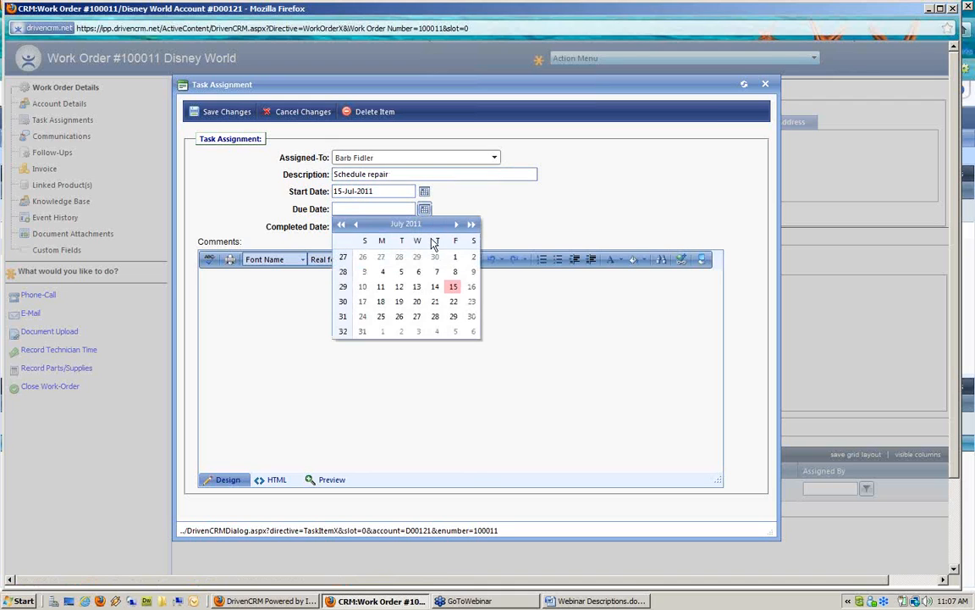
{"action": "left_click", "coordinate": [454, 287]}
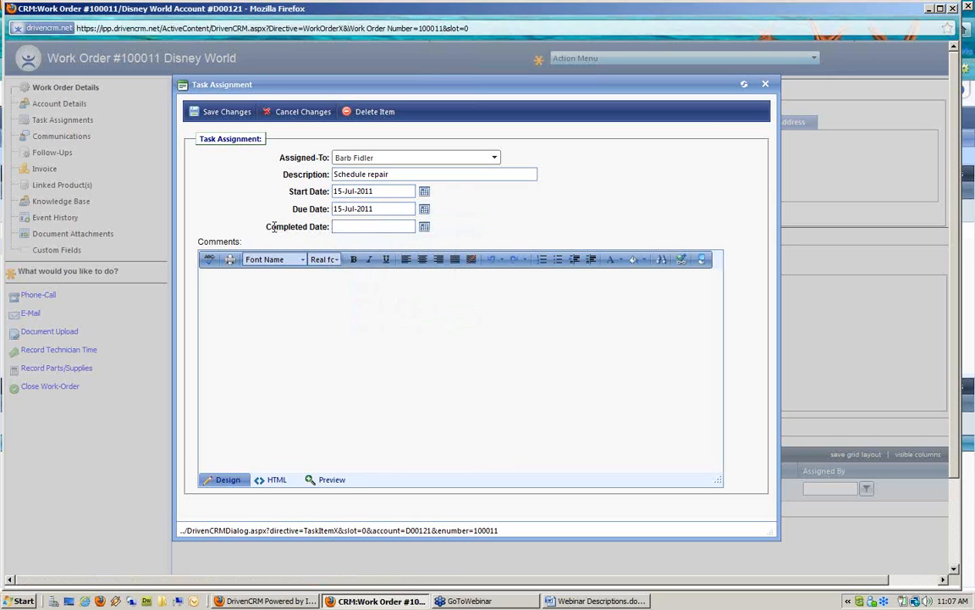
{"action": "left_click_drag", "start_coordinate": [318, 231], "coordinate": [331, 239]}
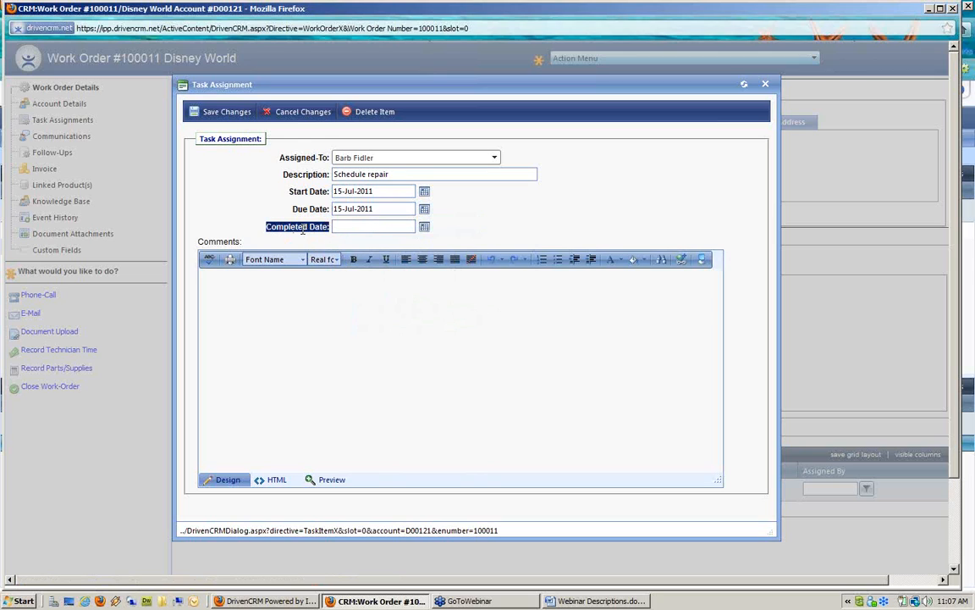
Add the comment 'schedule a 3 hour on site repair of equipment', keep the assignee, and save
{"action": "left_click", "coordinate": [293, 287]}
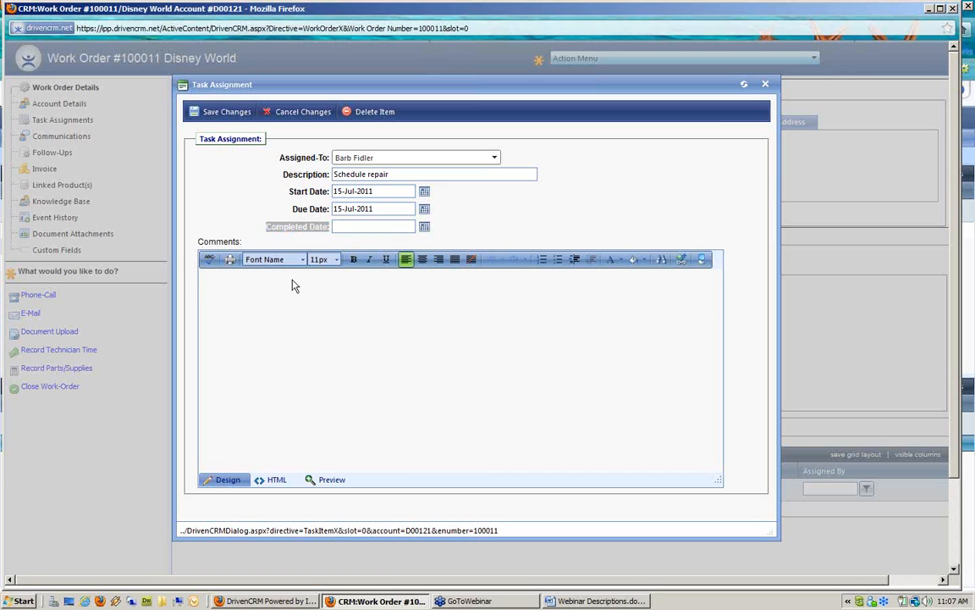
{"action": "type", "text": "schedule a 3 hour on site repair of equipment"}
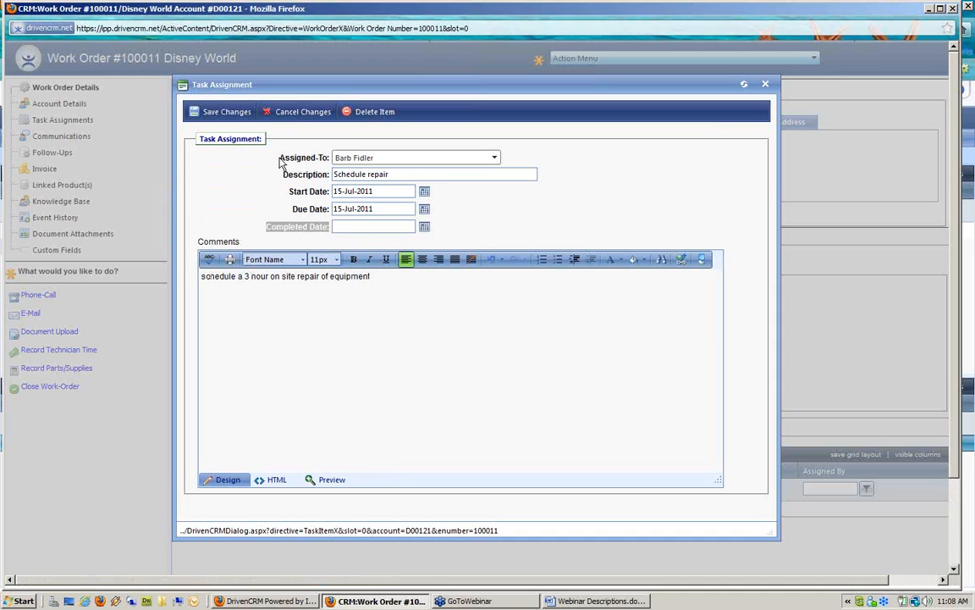
{"action": "left_click_drag", "start_coordinate": [280, 158], "coordinate": [329, 159]}
{"action": "left_click", "coordinate": [392, 160]}
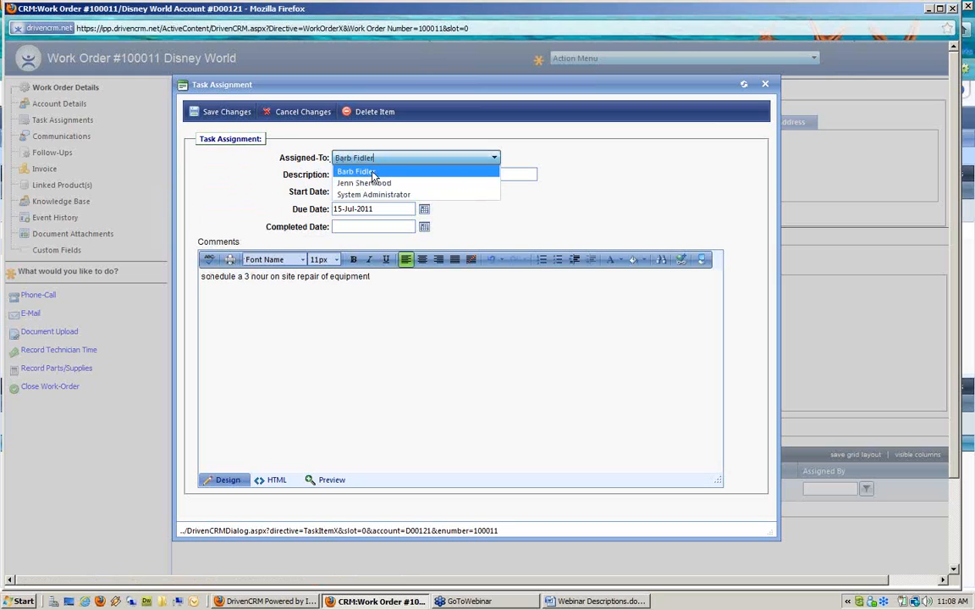
{"action": "left_click", "coordinate": [307, 158]}
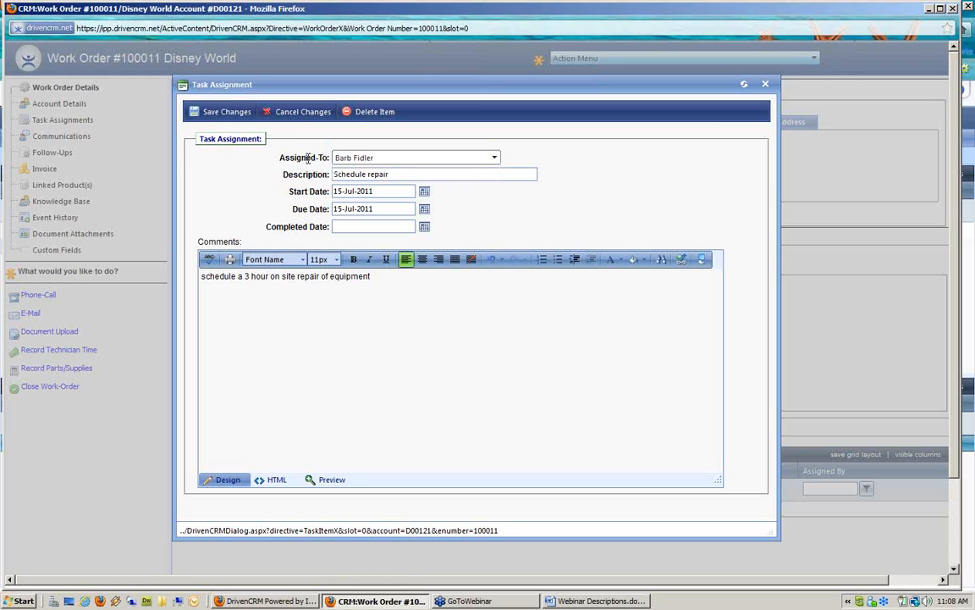
{"action": "left_click", "coordinate": [224, 113]}
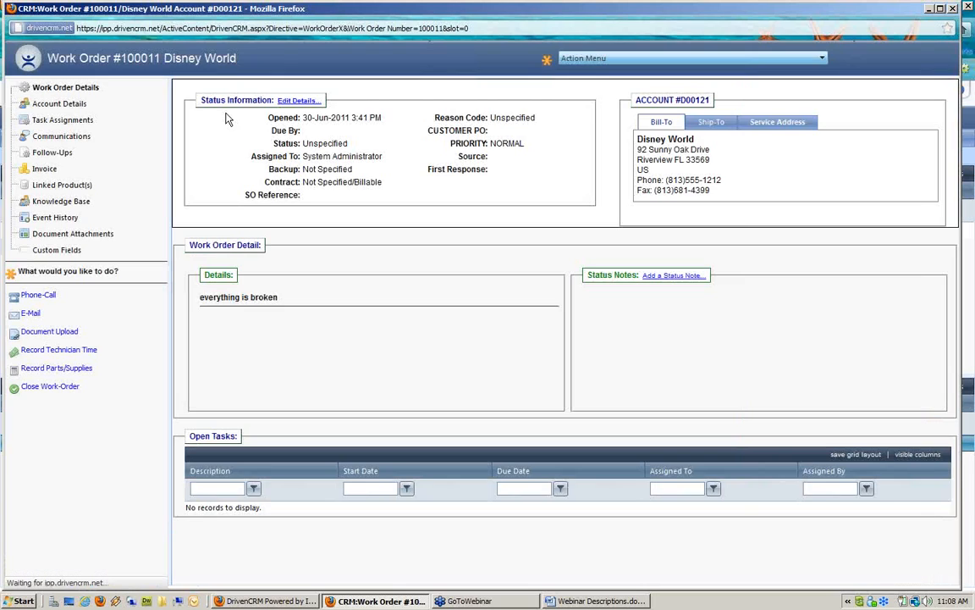
Start another internal task assigned to System Administrator, described 'order products'
{"action": "left_click", "coordinate": [717, 59]}
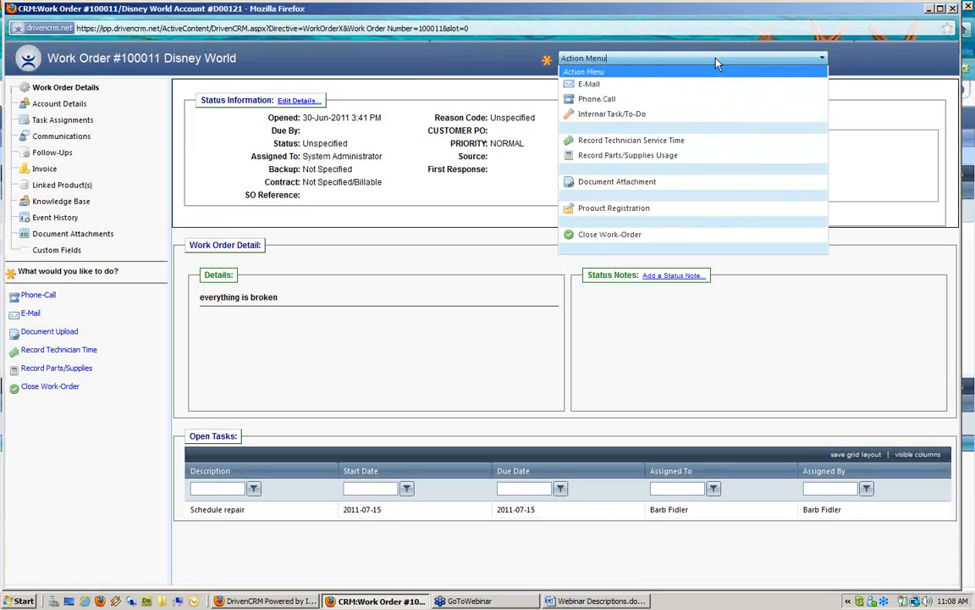
{"action": "left_click", "coordinate": [659, 117]}
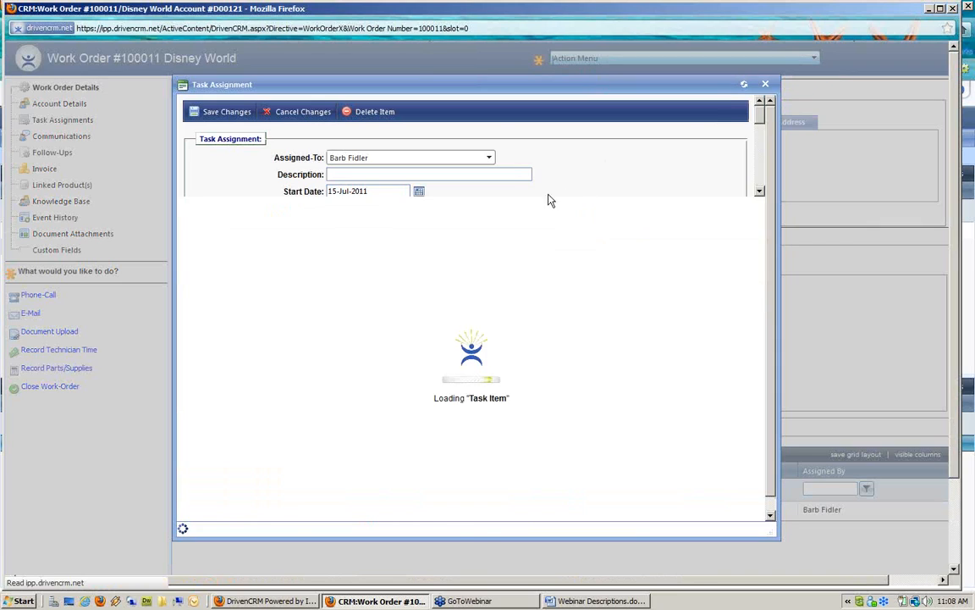
{"action": "left_click", "coordinate": [425, 158]}
{"action": "left_click", "coordinate": [413, 194]}
{"action": "left_click", "coordinate": [418, 172]}
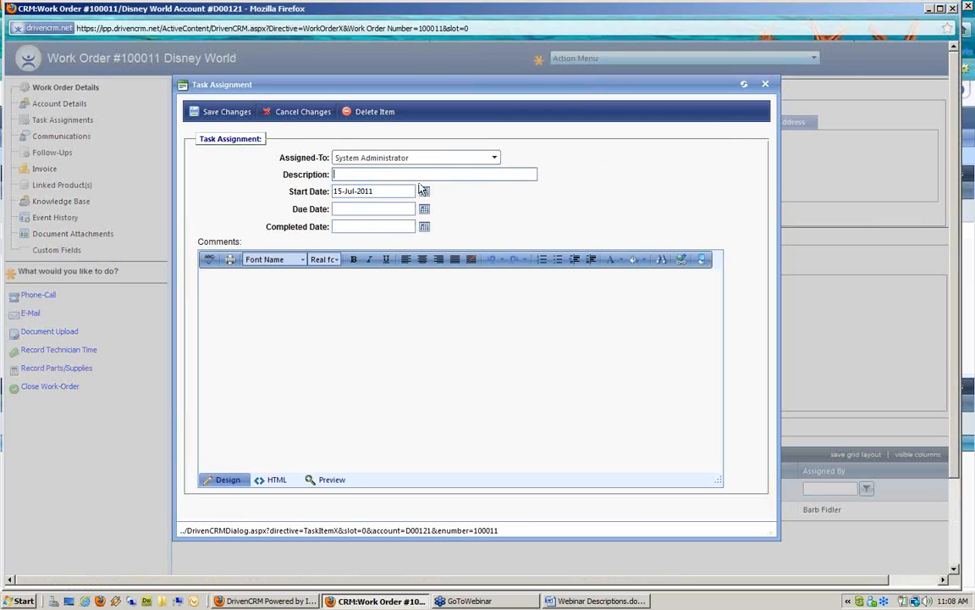
{"action": "type", "text": "order products"}
Set due date 18-Jul-2011, comment 'order all parts to repair equipment listed on this ticket.', and save
{"action": "left_click", "coordinate": [426, 212]}
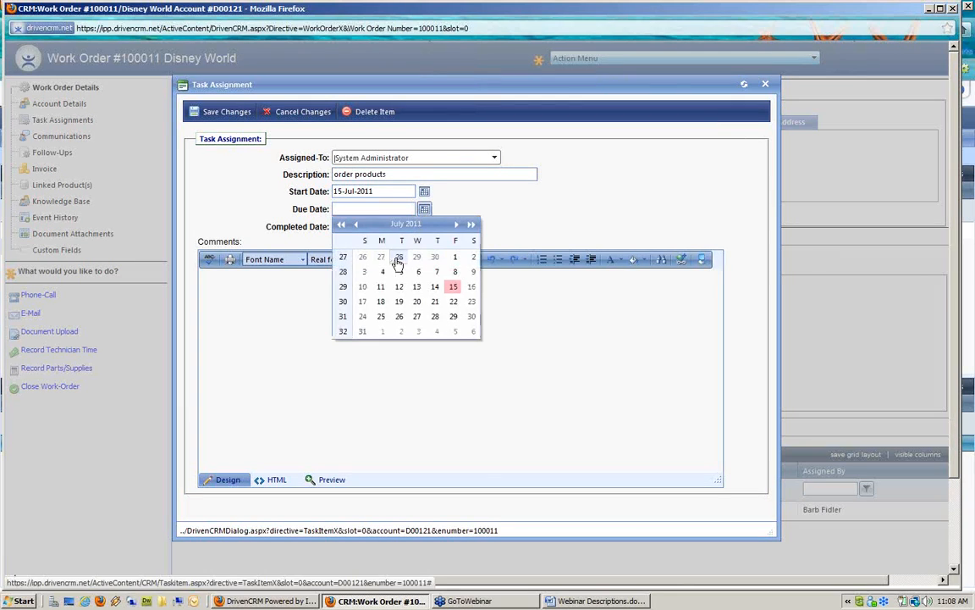
{"action": "left_click", "coordinate": [381, 304]}
{"action": "left_click", "coordinate": [356, 288]}
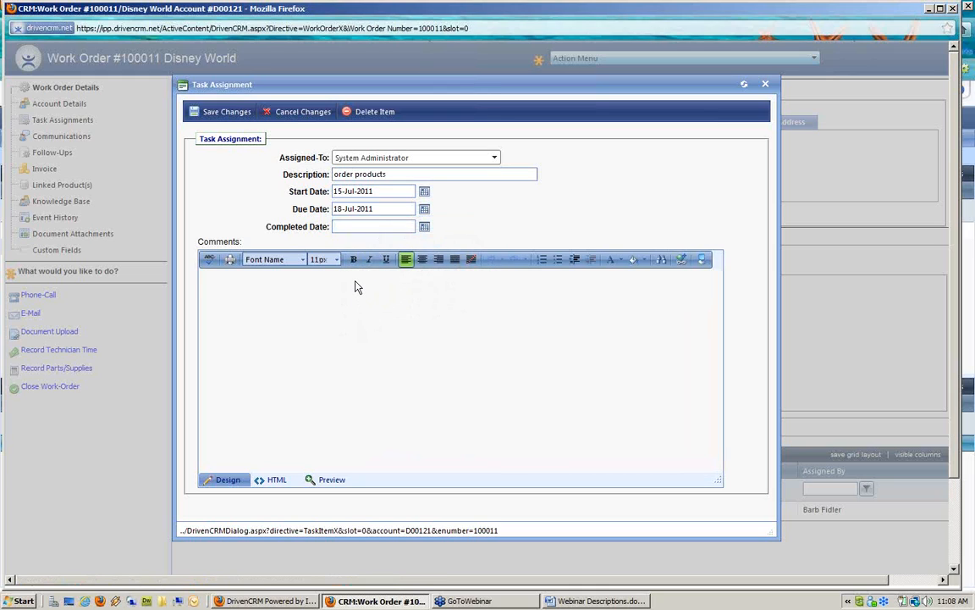
{"action": "type", "text": "order all parts to repair equip"}
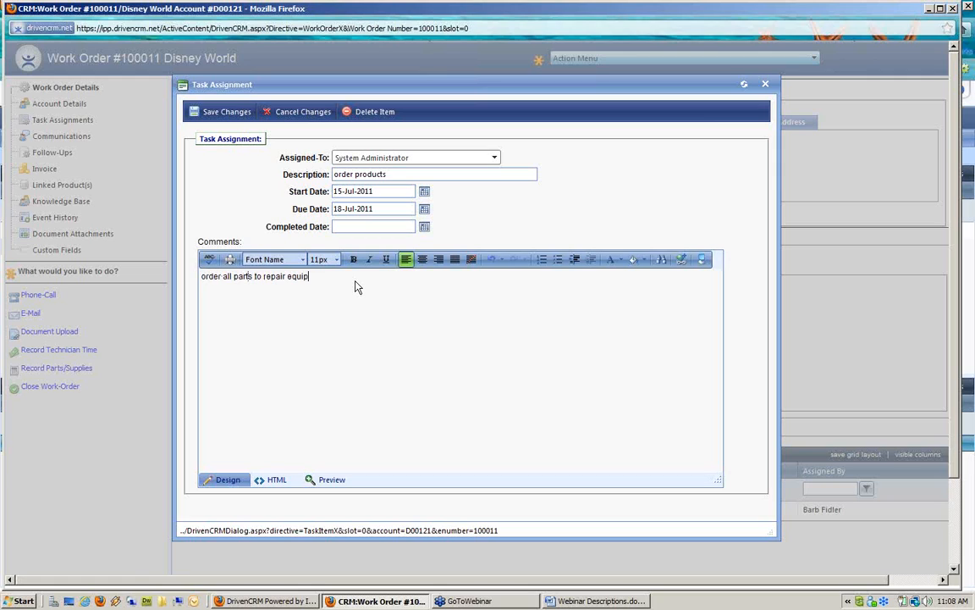
{"action": "type", "text": "ment listed on this ticket."}
{"action": "left_click", "coordinate": [229, 111]}
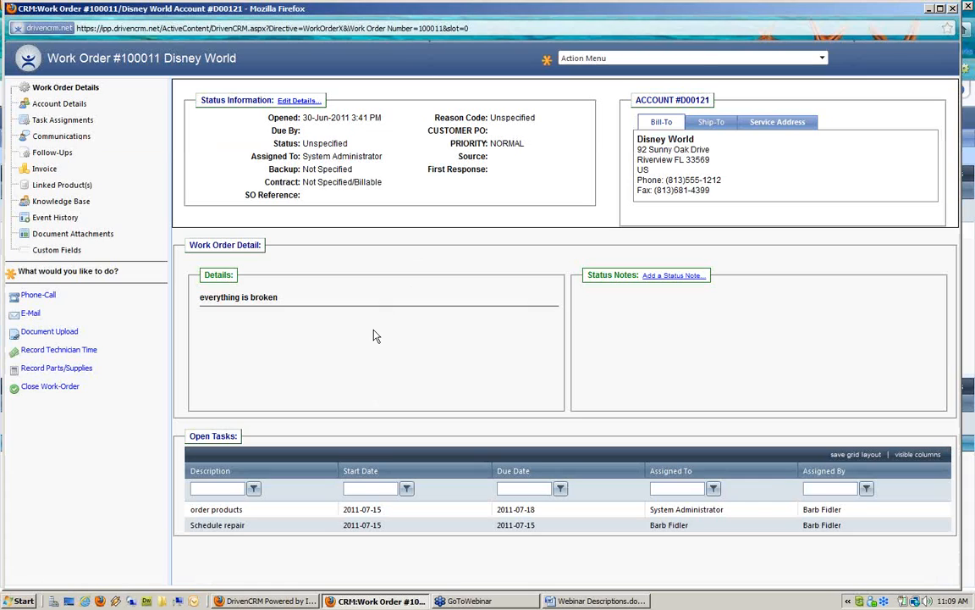
Show the work order's Task Assignments listing Schedule repair and order products
{"action": "triple_click", "coordinate": [211, 436]}
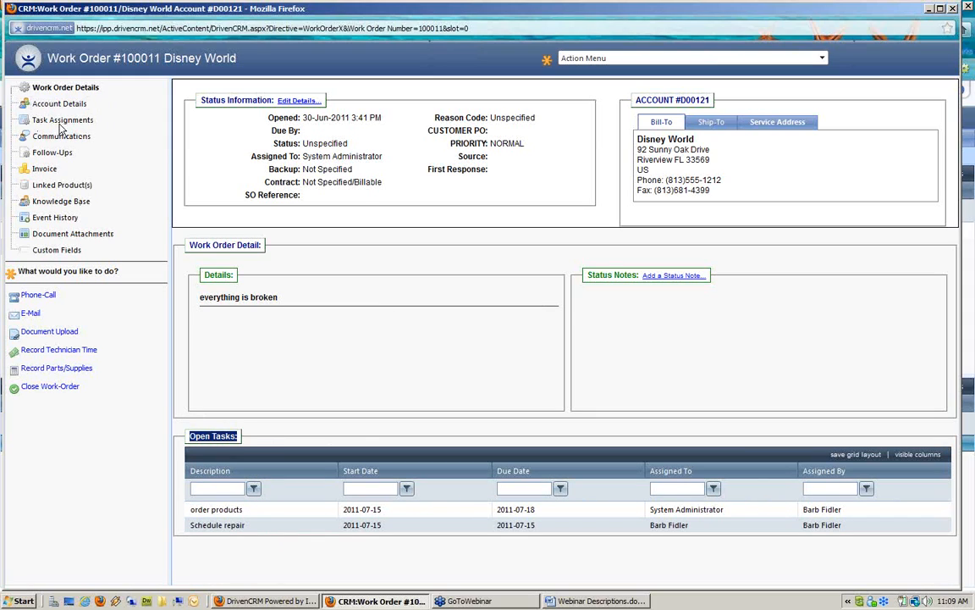
{"action": "left_click", "coordinate": [487, 527]}
{"action": "left_click", "coordinate": [70, 124]}
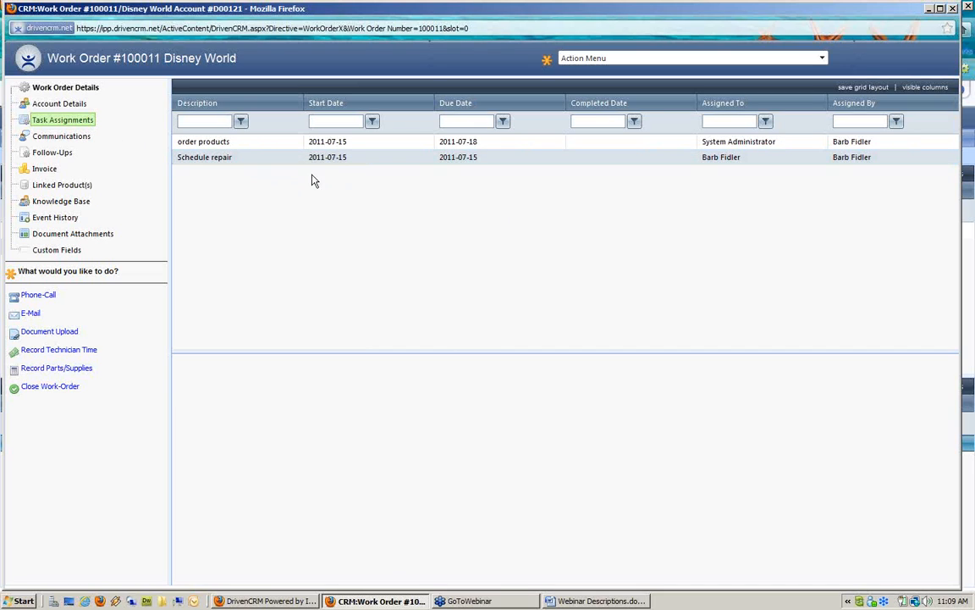
Mark the Schedule repair task completed on 15-Jul-2011 and save it
{"action": "double_click", "coordinate": [294, 162]}
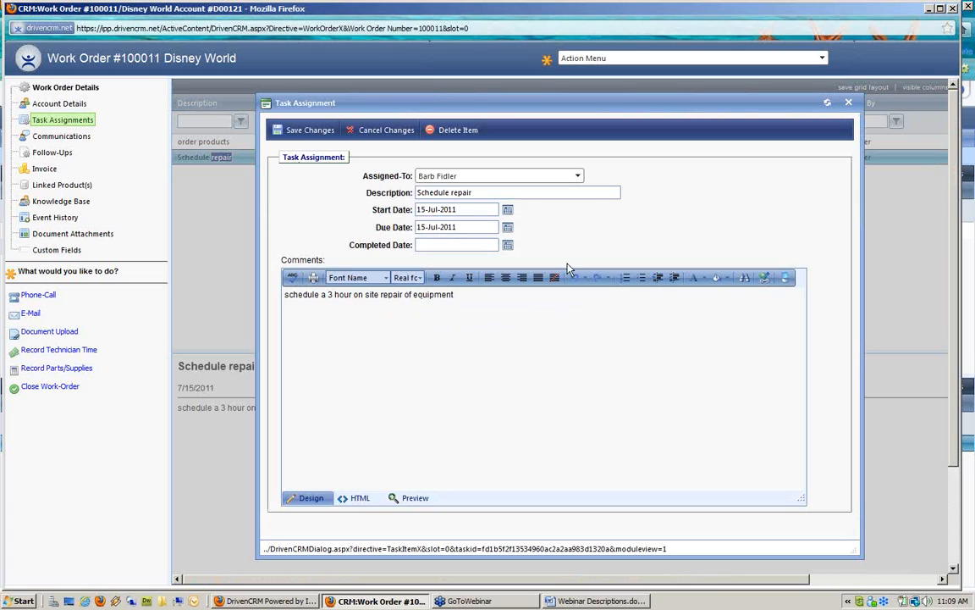
{"action": "left_click_drag", "start_coordinate": [472, 193], "coordinate": [361, 193]}
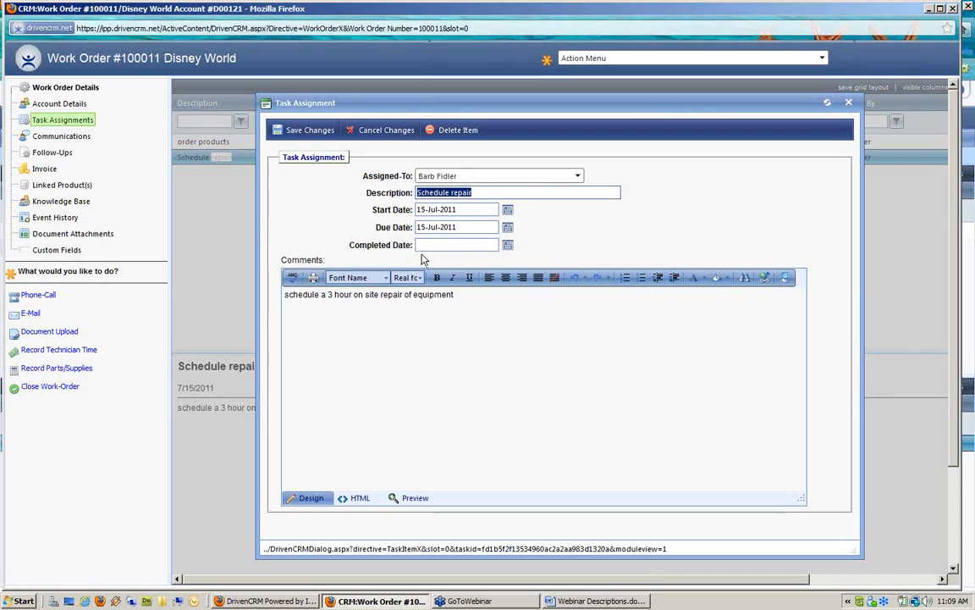
{"action": "left_click_drag", "start_coordinate": [348, 245], "coordinate": [419, 245]}
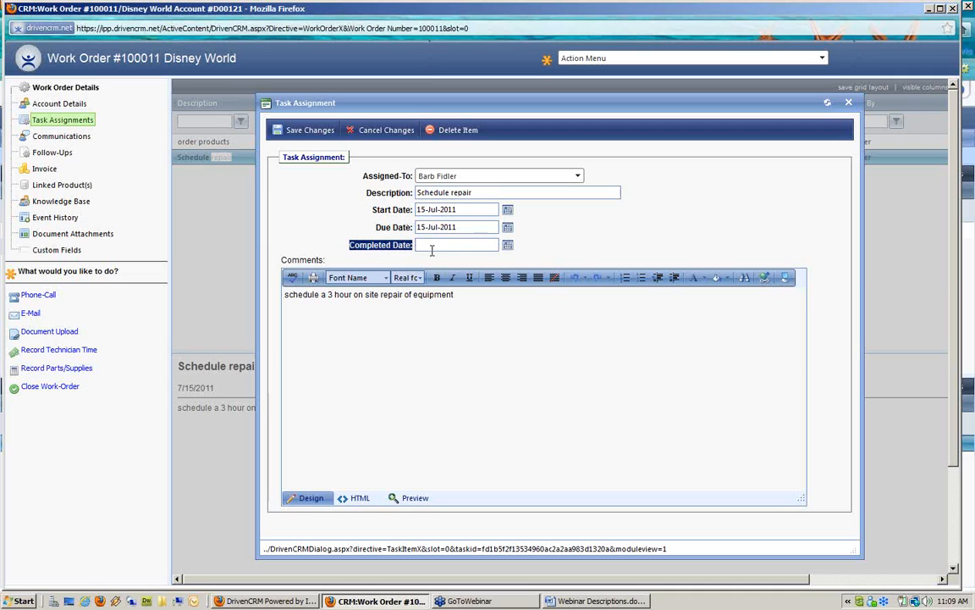
{"action": "left_click", "coordinate": [509, 246]}
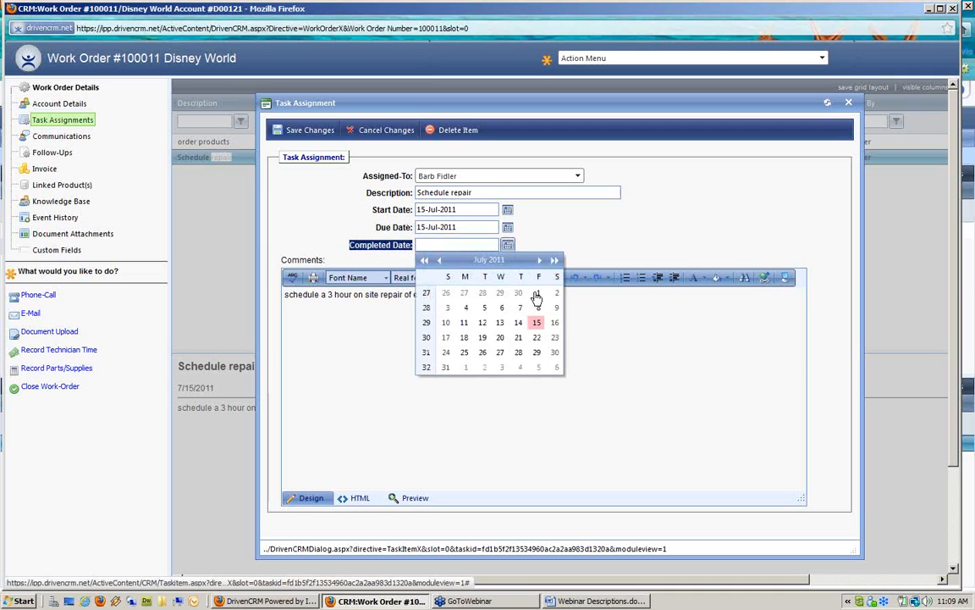
{"action": "left_click", "coordinate": [537, 322]}
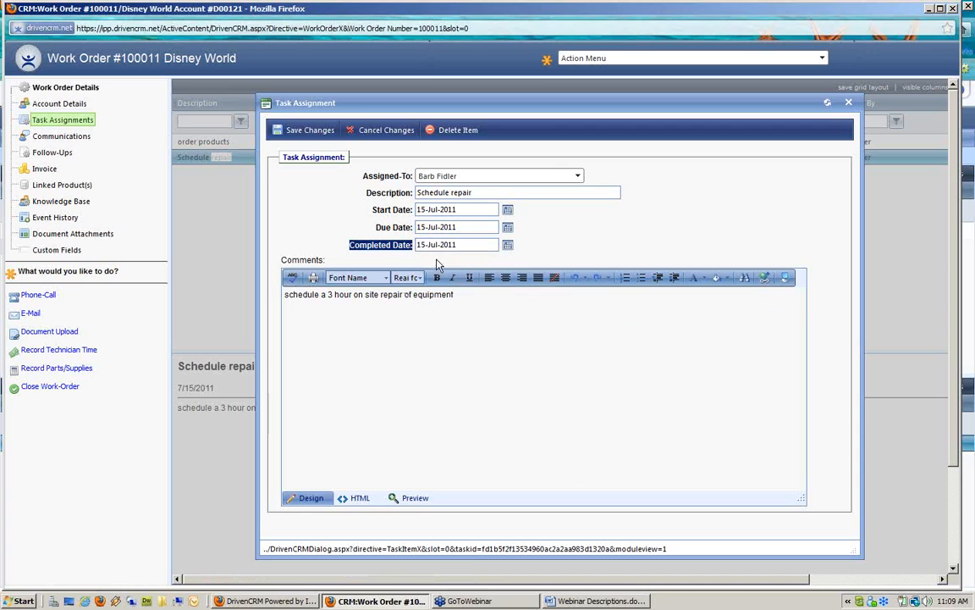
{"action": "left_click", "coordinate": [302, 129]}
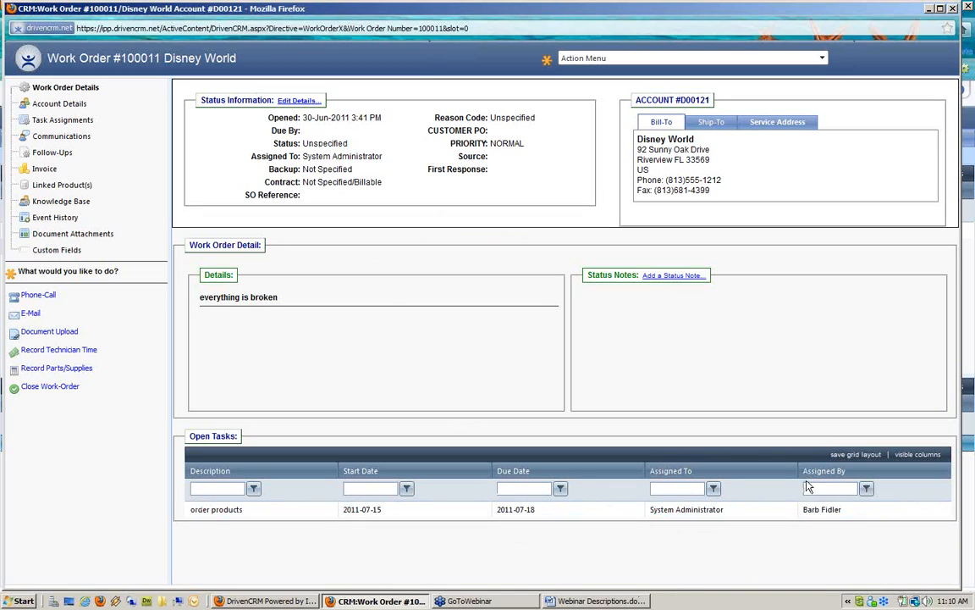
Sort open tasks by Assigned By, select 'order products', and close the work order window
{"action": "mouse_move", "coordinate": [815, 470]}
{"action": "left_mouse_down"}
{"action": "mouse_move", "coordinate": [889, 476]}
{"action": "mouse_move", "coordinate": [813, 477]}
{"action": "left_mouse_up"}
{"action": "left_click", "coordinate": [282, 514]}
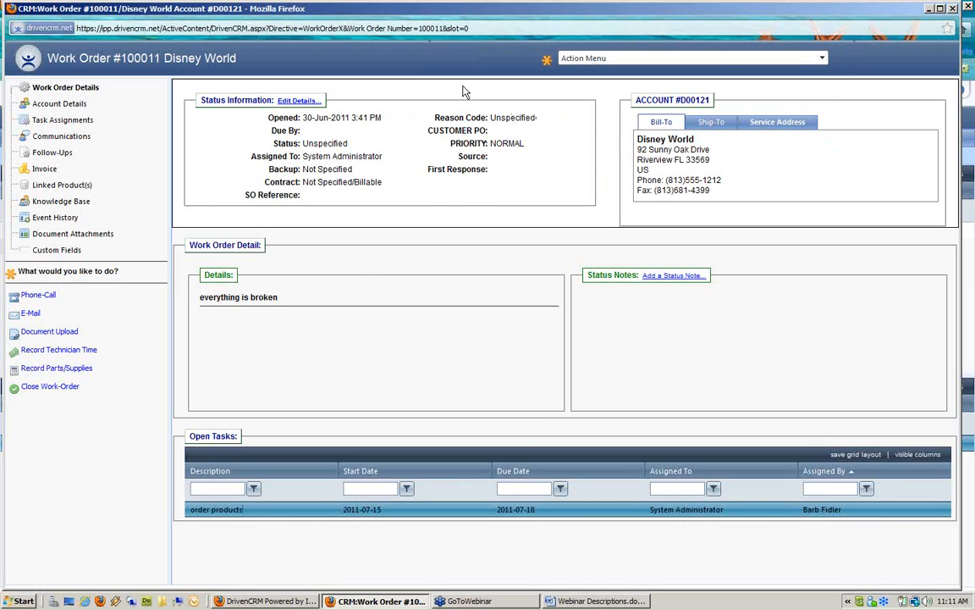
{"action": "left_click", "coordinate": [952, 9]}
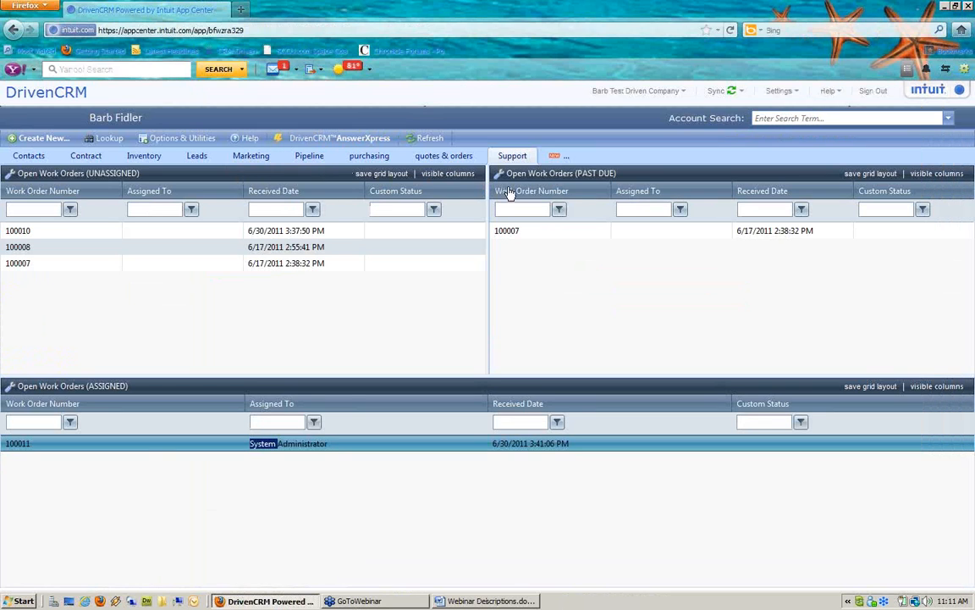
Save a new workspace named 'My items' with the single-panel layout 1
{"action": "left_click", "coordinate": [555, 157]}
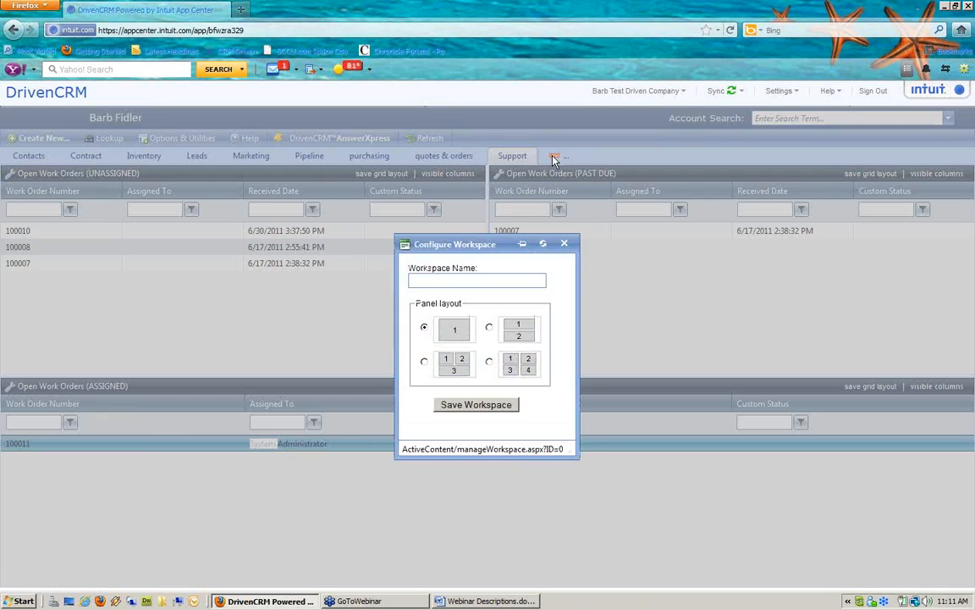
{"action": "left_click", "coordinate": [508, 279]}
{"action": "type", "text": "My tie"}
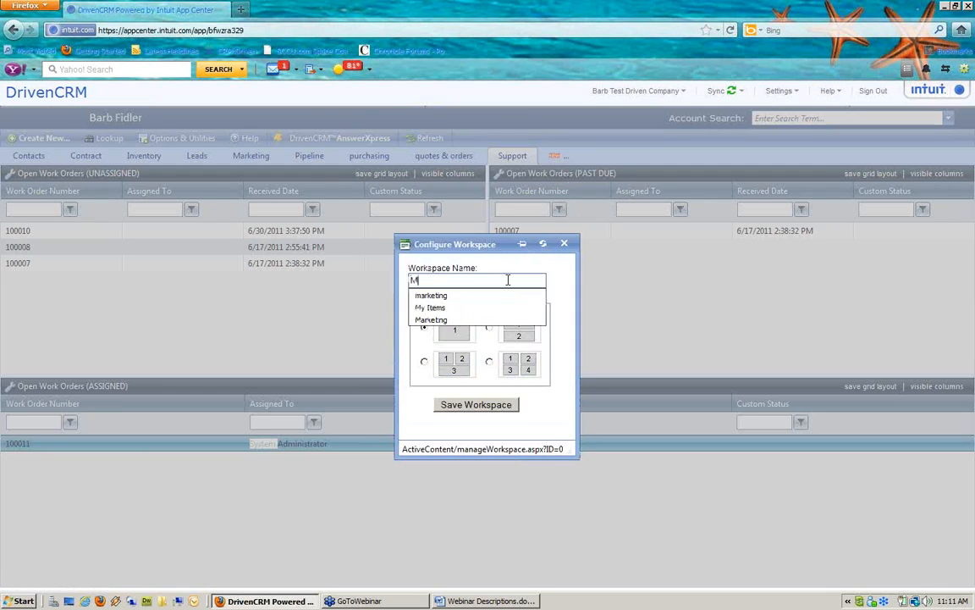
{"action": "key", "text": "BackSpace"}
{"action": "key", "text": "BackSpace"}
{"action": "key", "text": "BackSpace"}
{"action": "type", "text": "itme"}
{"action": "key", "text": "BackSpace"}
{"action": "key", "text": "BackSpace"}
{"action": "type", "text": "ems"}
{"action": "left_click", "coordinate": [561, 282]}
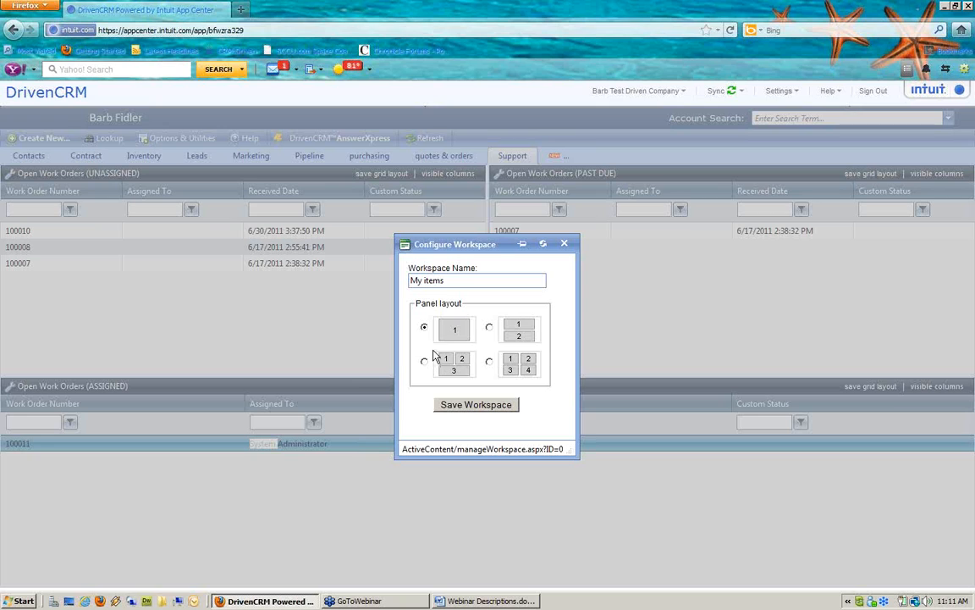
{"action": "left_click", "coordinate": [478, 405]}
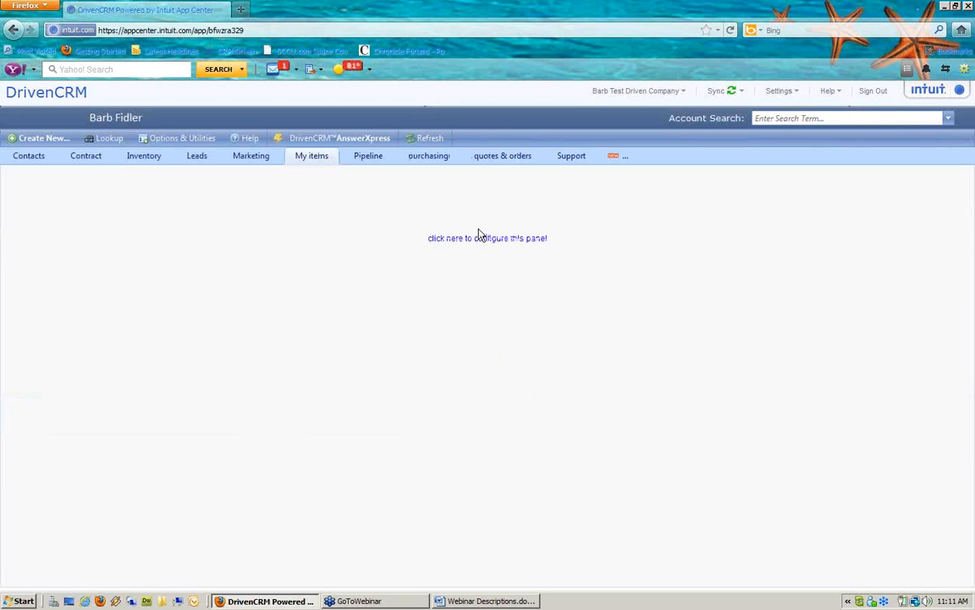
Set the empty workspace panel to the My Items component Open Tasks (Assigned To Others)
{"action": "left_click", "coordinate": [477, 243]}
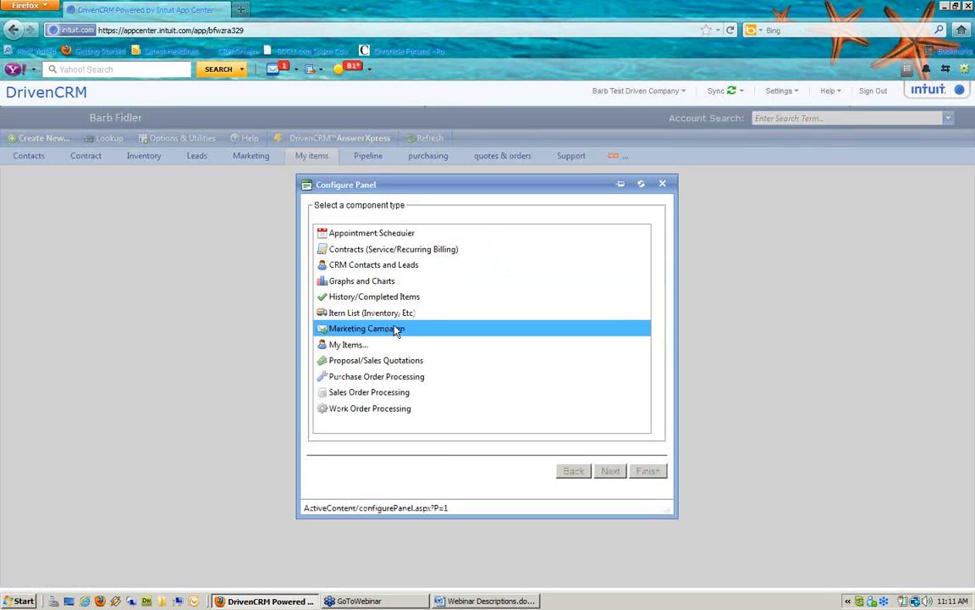
{"action": "left_click", "coordinate": [351, 347]}
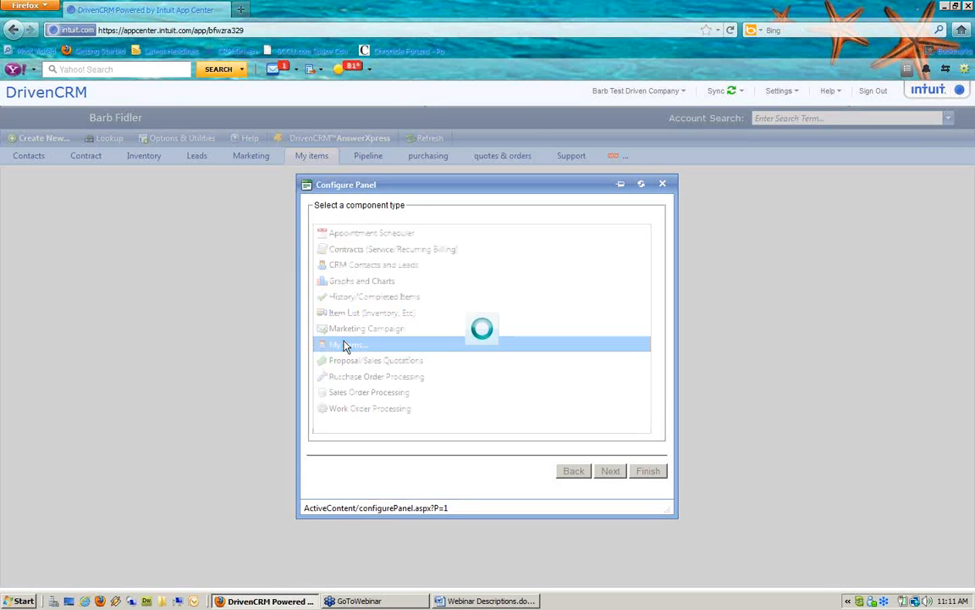
{"action": "left_click", "coordinate": [616, 477]}
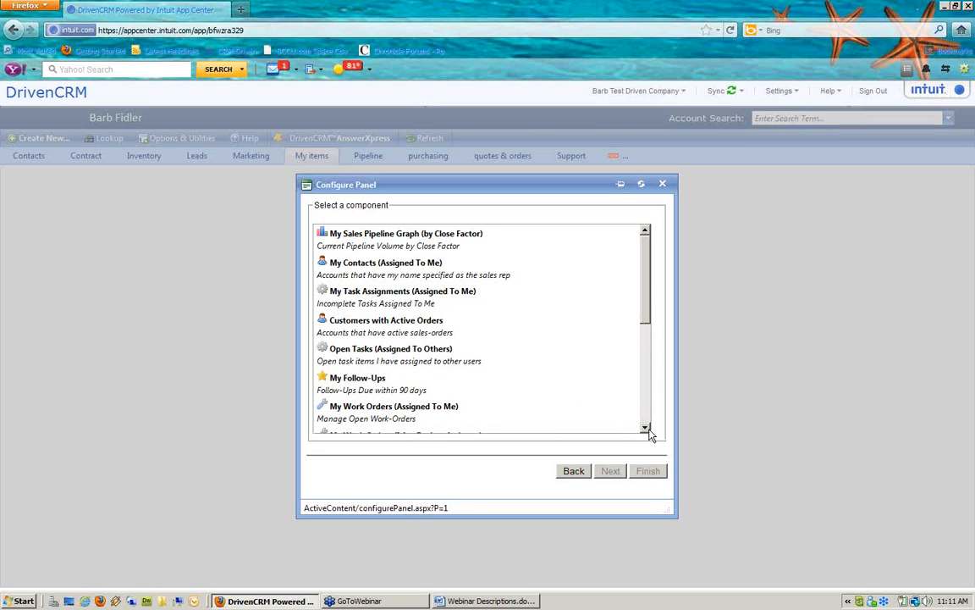
{"action": "left_click_drag", "start_coordinate": [646, 429], "coordinate": [646, 432]}
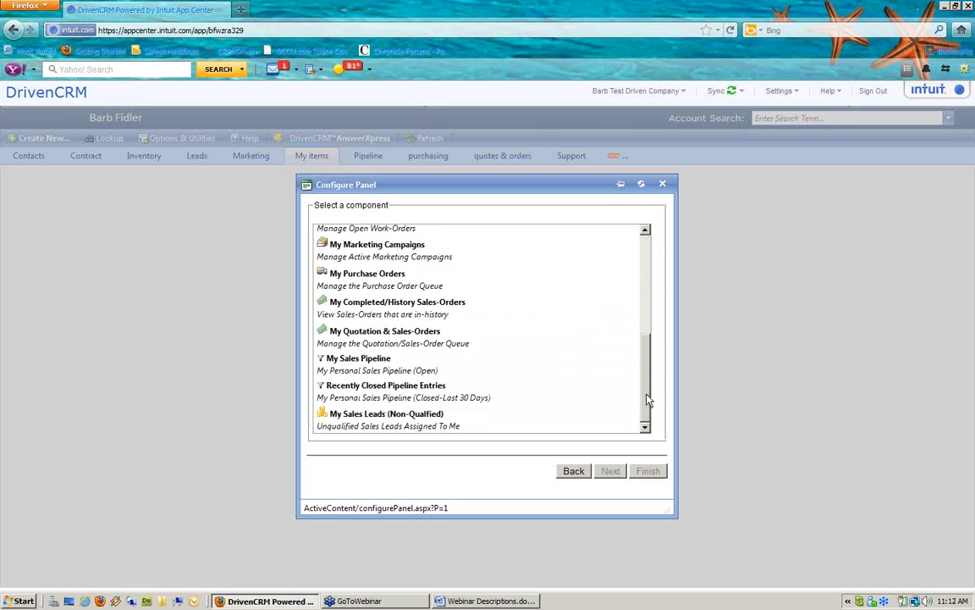
{"action": "left_click_drag", "start_coordinate": [647, 400], "coordinate": [644, 290]}
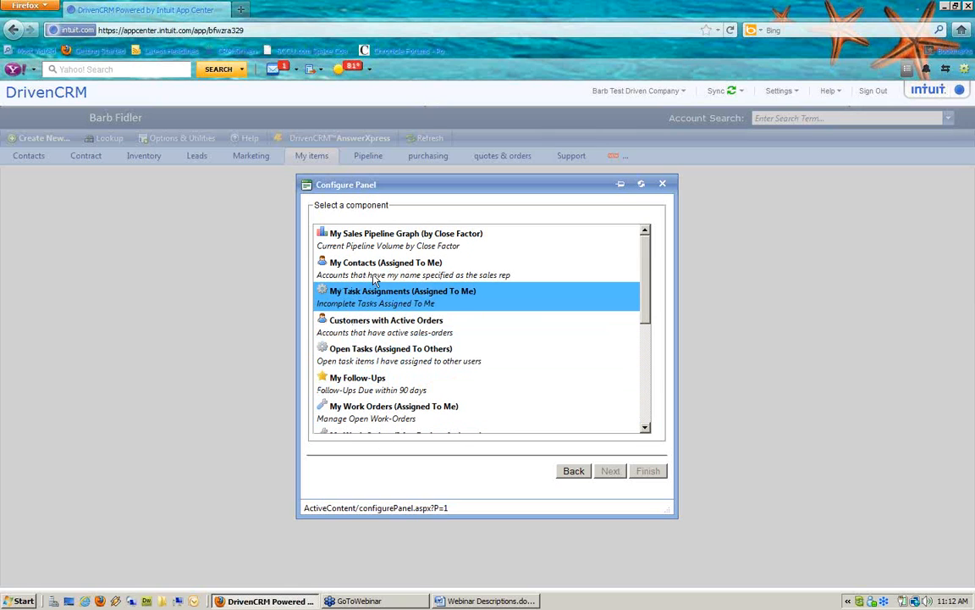
{"action": "left_click", "coordinate": [408, 354]}
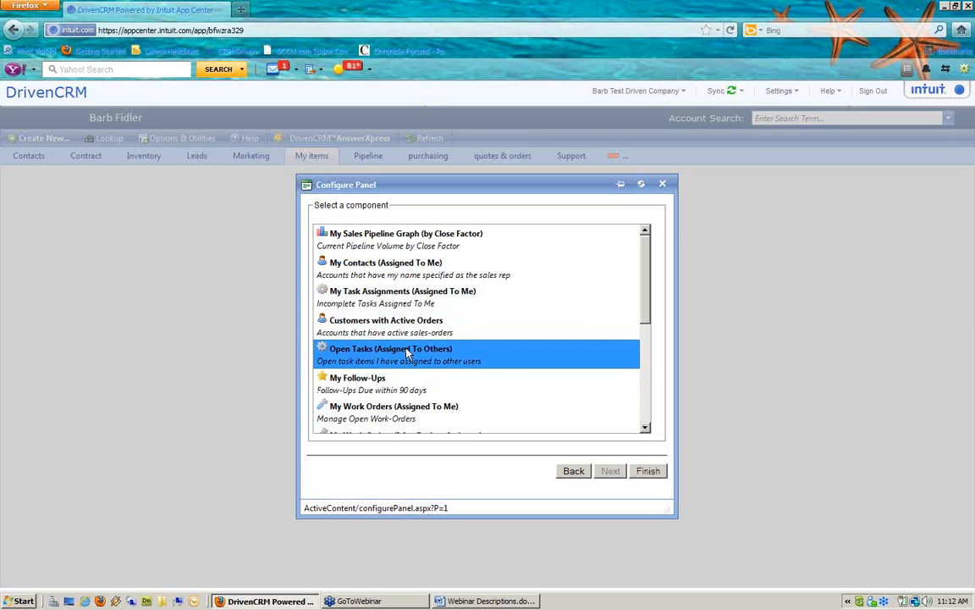
{"action": "left_click", "coordinate": [652, 472]}
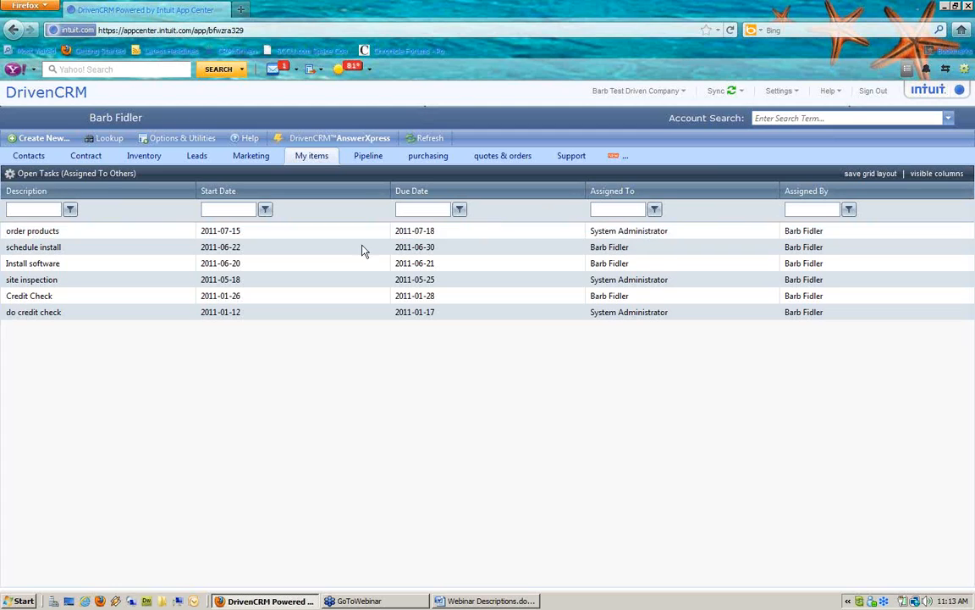
Open Company Preferences (Admin Only) and show the Employee Setup resource list
{"action": "left_click", "coordinate": [188, 139]}
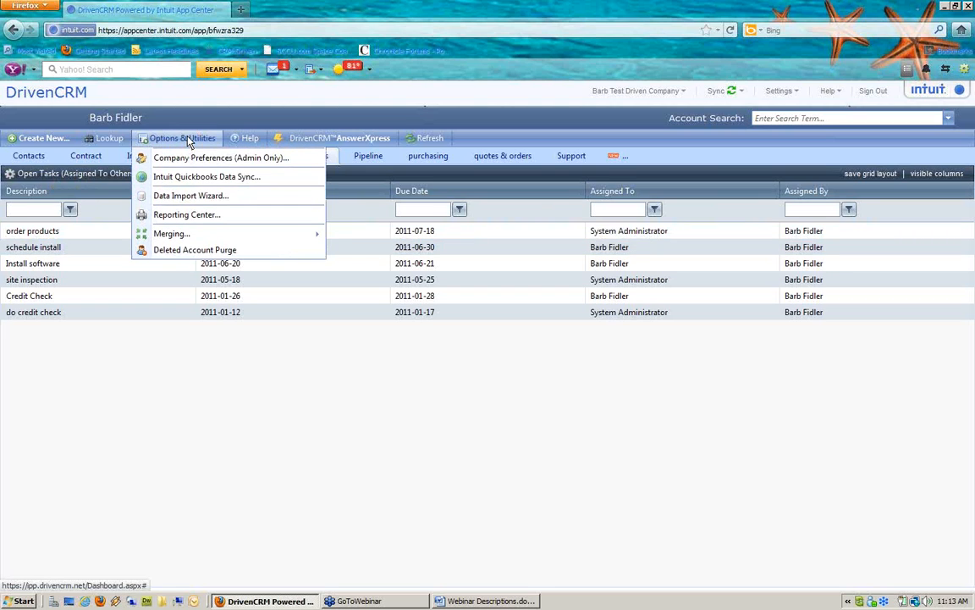
{"action": "left_click", "coordinate": [182, 161]}
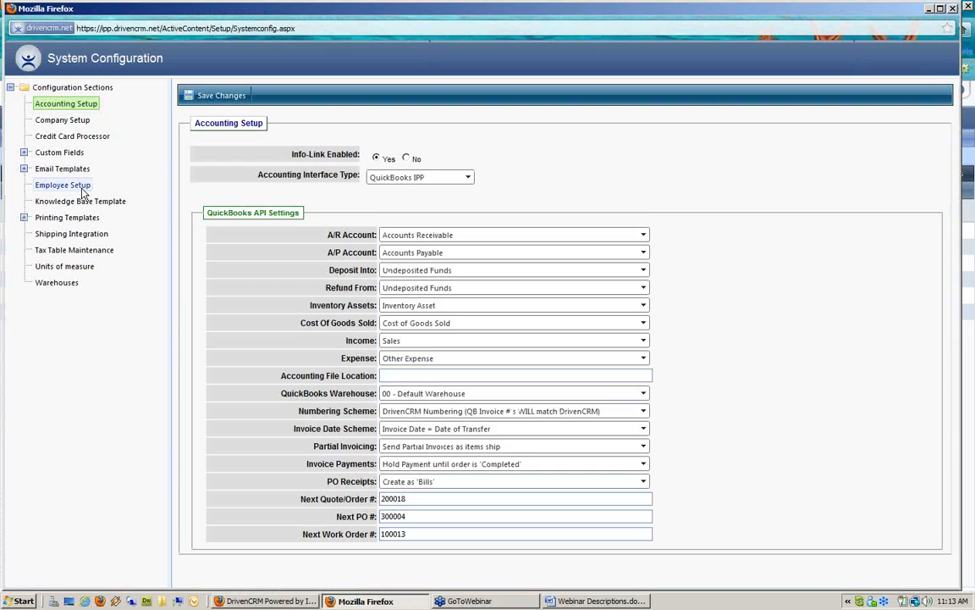
{"action": "left_click", "coordinate": [81, 187]}
{"action": "left_click", "coordinate": [81, 191]}
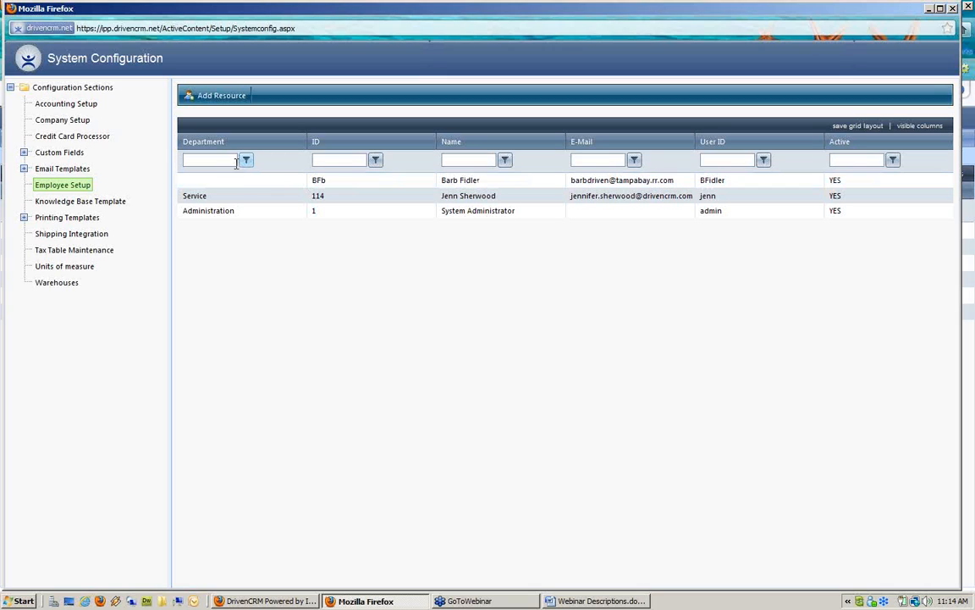
Add a new resource with Type Service Queue and Department Service
{"action": "left_click", "coordinate": [226, 98]}
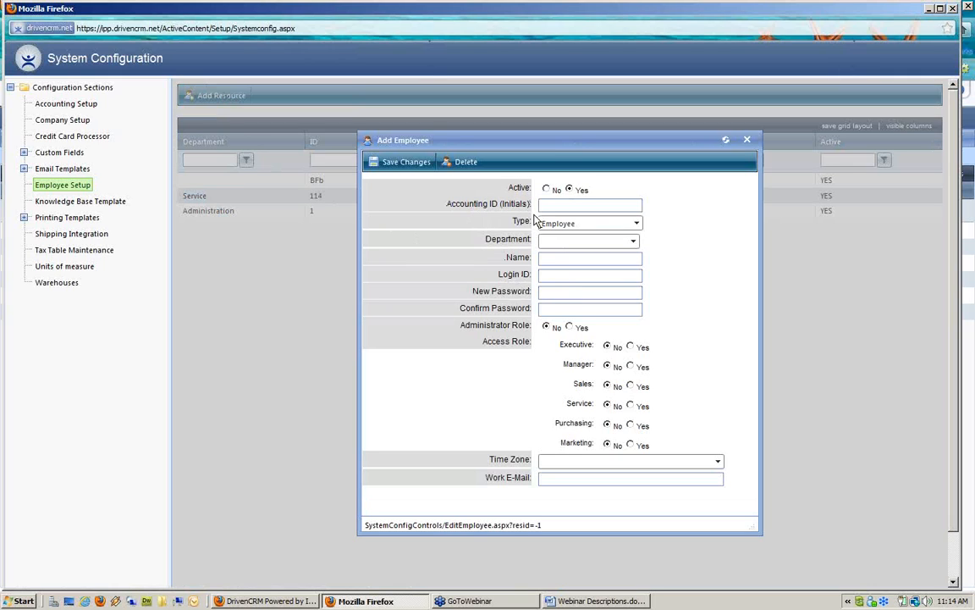
{"action": "left_click_drag", "start_coordinate": [517, 221], "coordinate": [539, 224]}
{"action": "left_click", "coordinate": [583, 226]}
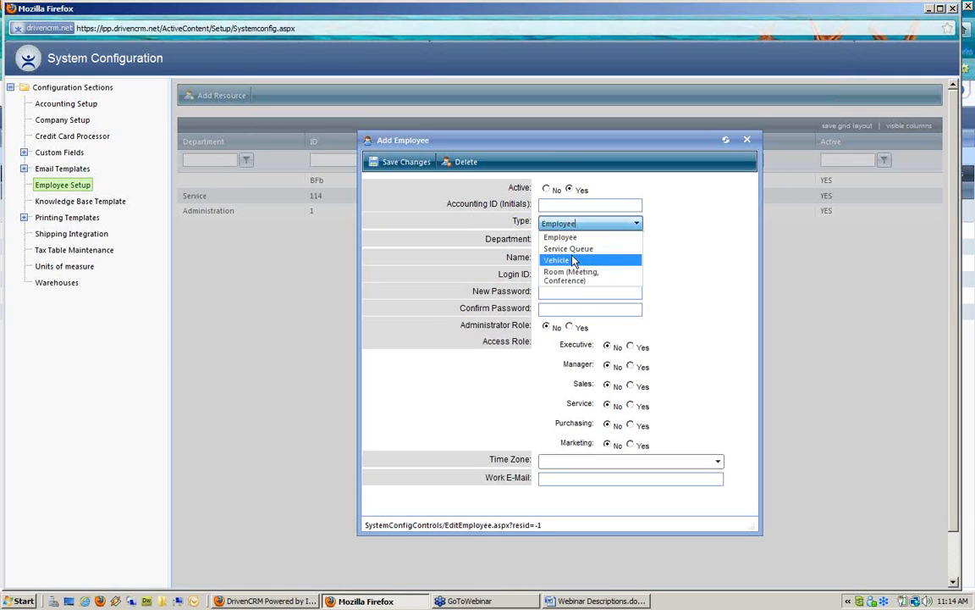
{"action": "left_click", "coordinate": [583, 249]}
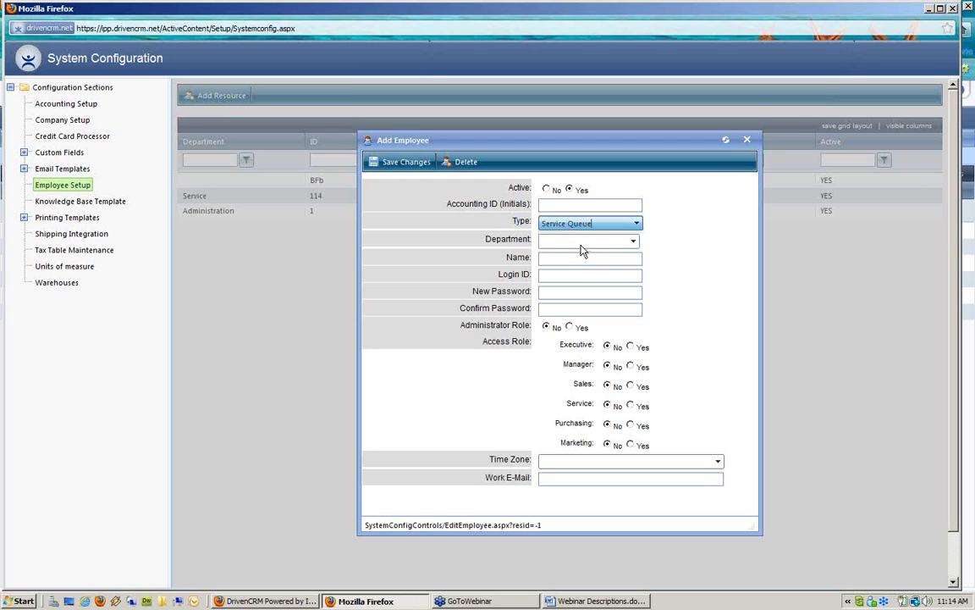
{"action": "left_click_drag", "start_coordinate": [451, 203], "coordinate": [547, 206]}
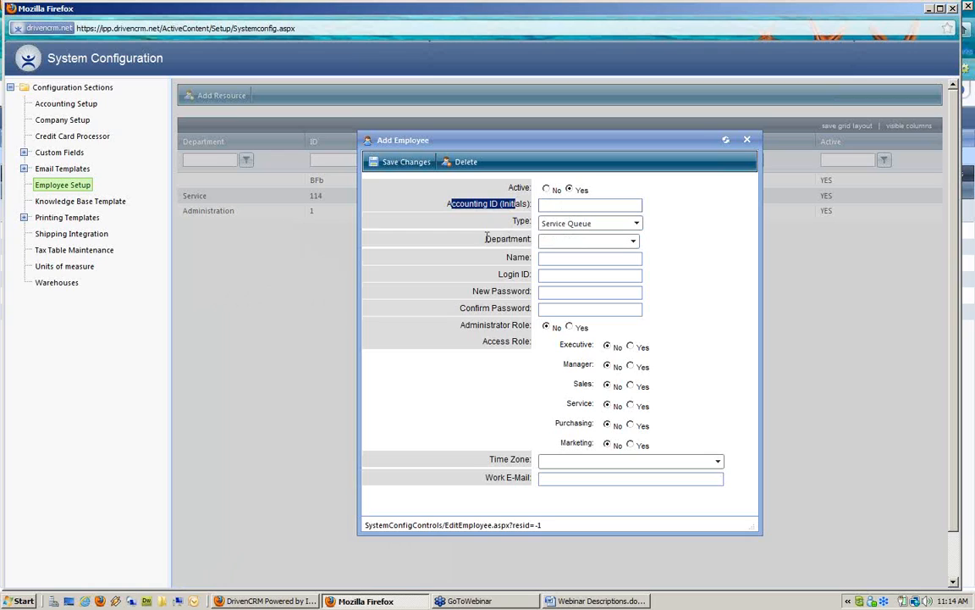
{"action": "left_click", "coordinate": [515, 238]}
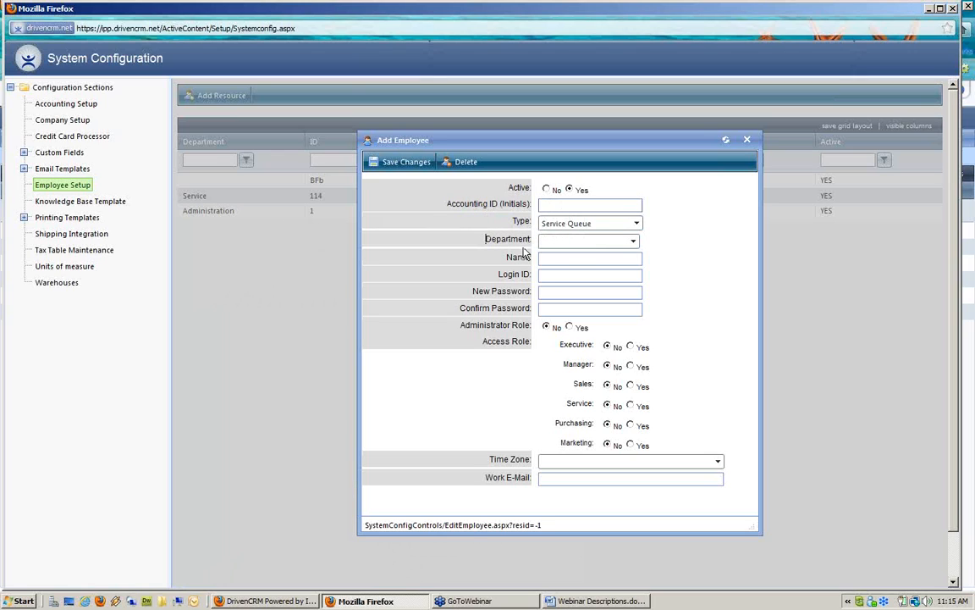
{"action": "left_click", "coordinate": [608, 244]}
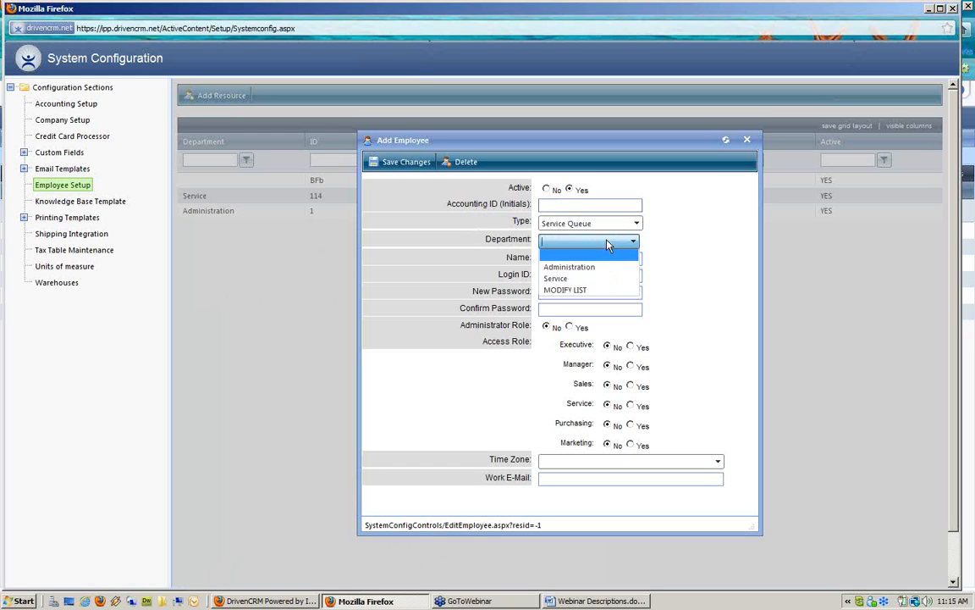
{"action": "left_click", "coordinate": [579, 280]}
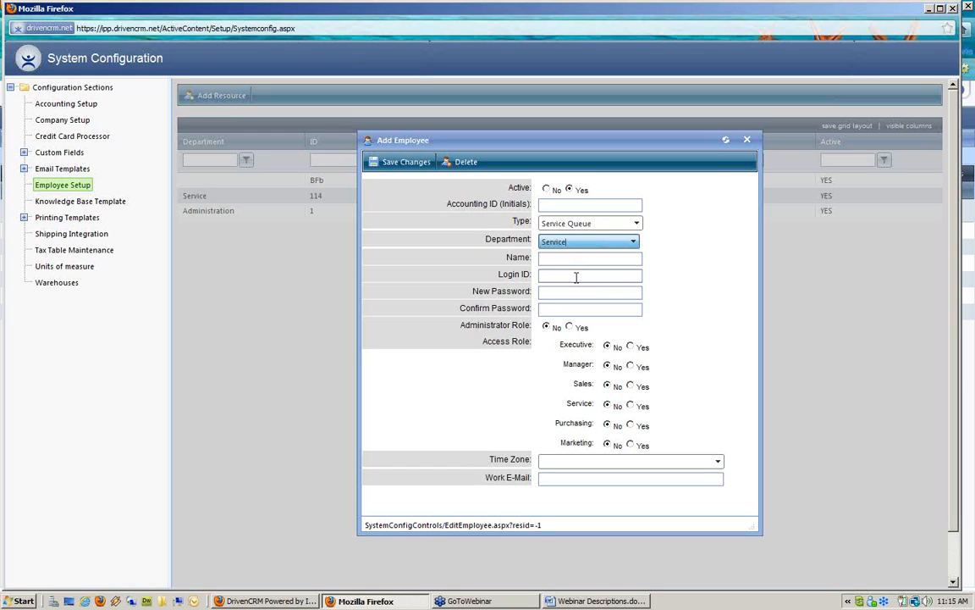
{"action": "left_click", "coordinate": [507, 257]}
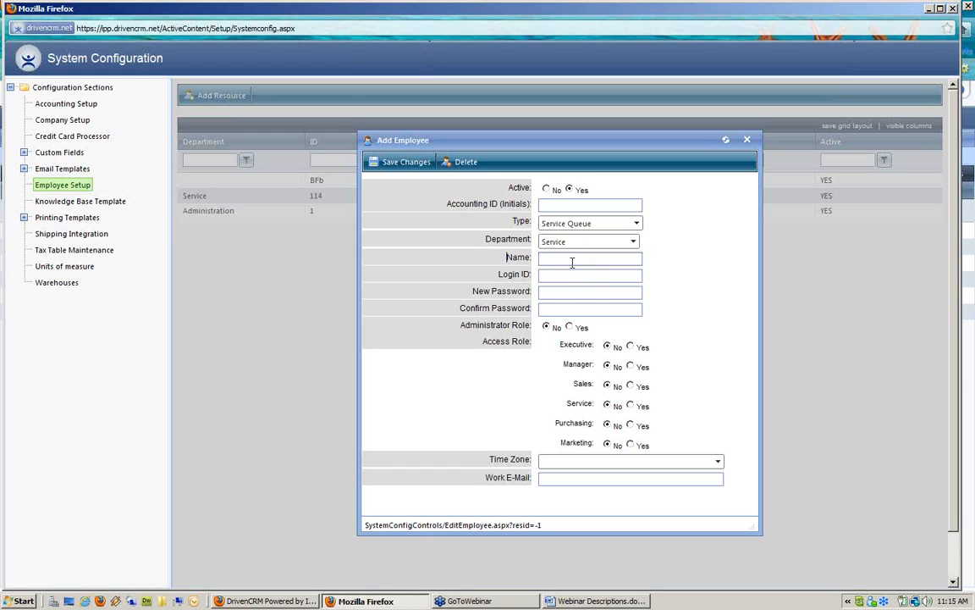
{"action": "left_click", "coordinate": [569, 258]}
Name the new resource 'Needs Scheduling' and enter its login ID
{"action": "type", "text": "Needs B"}
{"action": "type", "text": "cheduling"}
{"action": "left_click", "coordinate": [552, 275]}
{"action": "type", "text": "Sched"}
{"action": "key", "text": "BackSpace"}
{"action": "key", "text": "BackSpace"}
{"action": "type", "text": "eduling"}
Set the resource's time zone to (GMT-05:00) Eastern Time (US & Canada)
{"action": "left_click_drag", "start_coordinate": [494, 458], "coordinate": [548, 462]}
{"action": "left_click", "coordinate": [546, 462]}
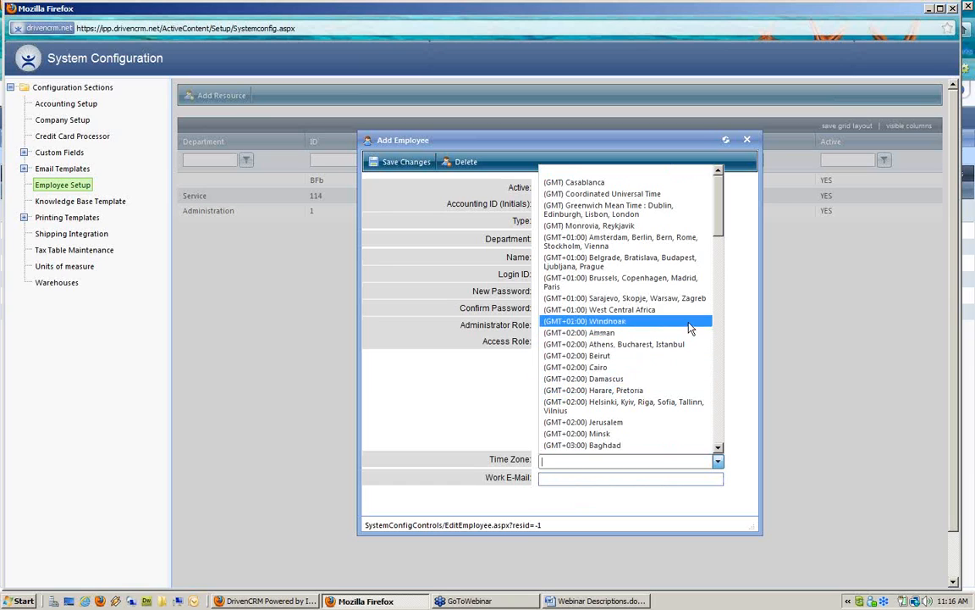
{"action": "left_click_drag", "start_coordinate": [721, 243], "coordinate": [719, 415]}
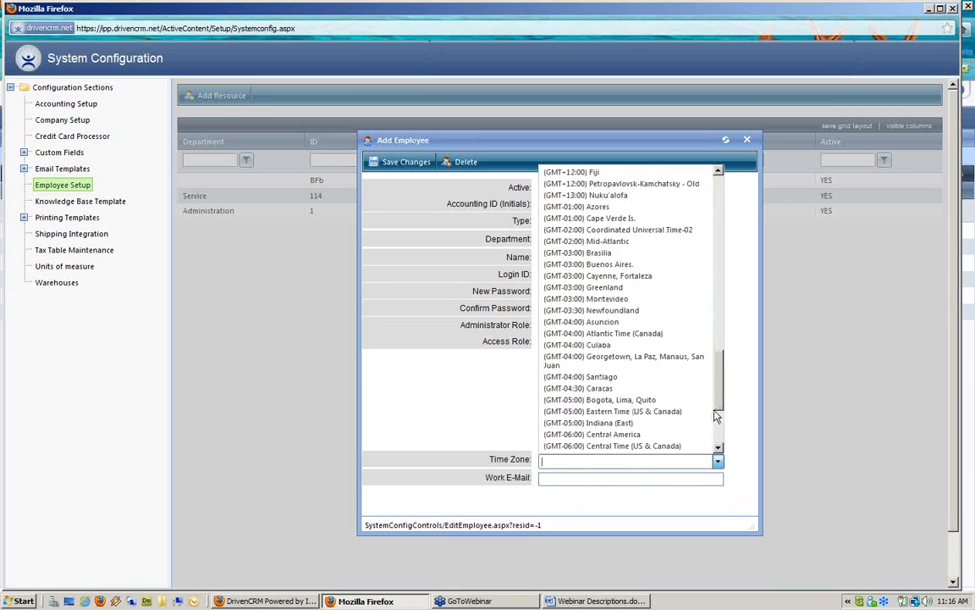
{"action": "left_click", "coordinate": [628, 411]}
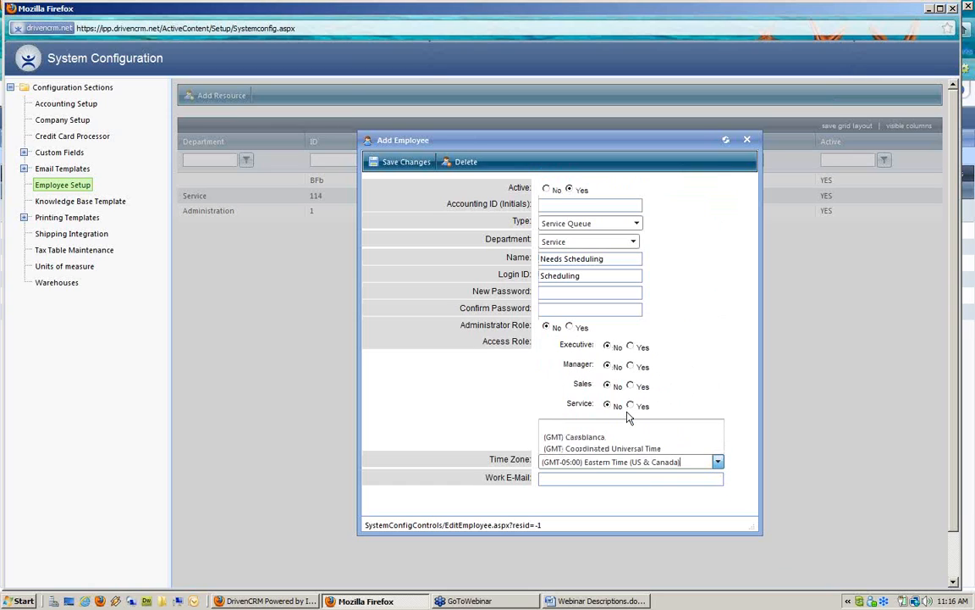
{"action": "left_click", "coordinate": [566, 480]}
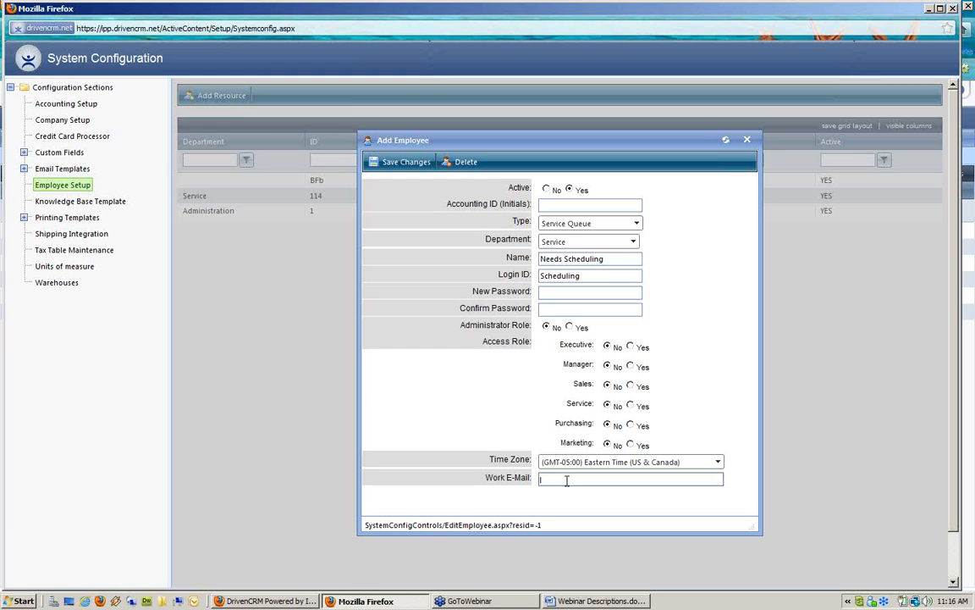
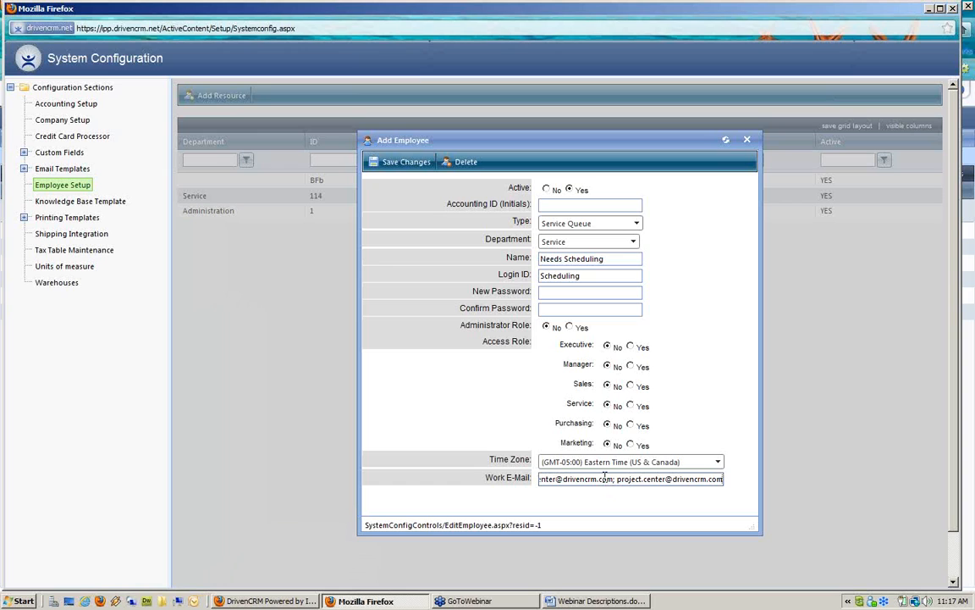
Enter two semicolon-separated work e-mail addresses and save the Needs Scheduling employee
{"action": "left_click", "coordinate": [401, 165]}
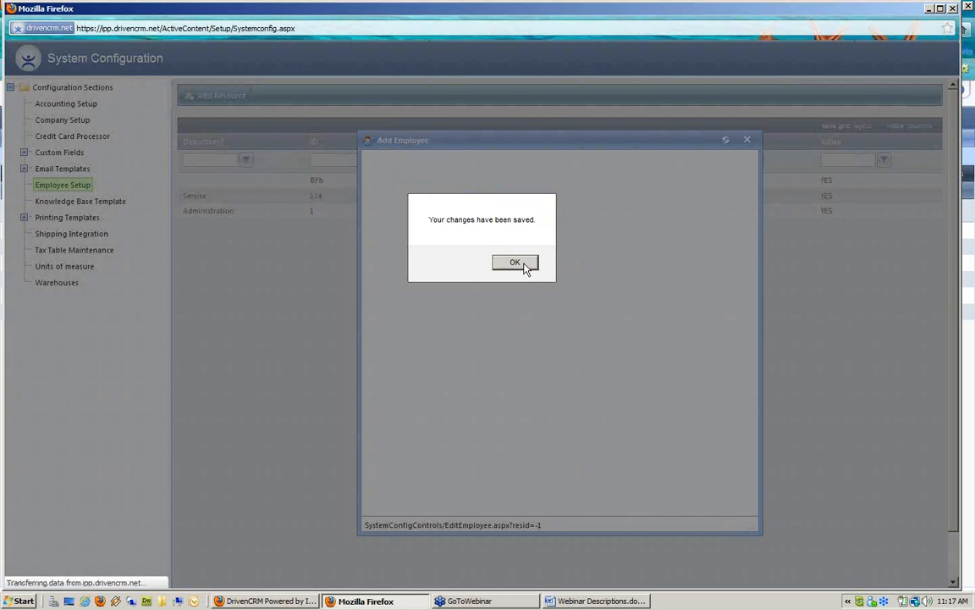
{"action": "left_click", "coordinate": [523, 268]}
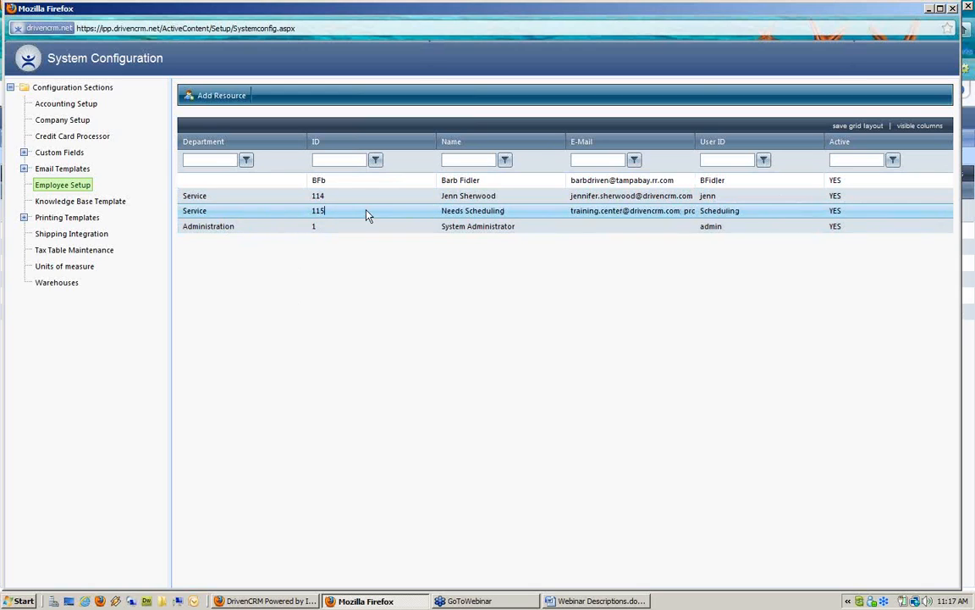
Select the new Needs Scheduling row (ID 115) and close System Configuration
{"action": "left_click", "coordinate": [516, 214]}
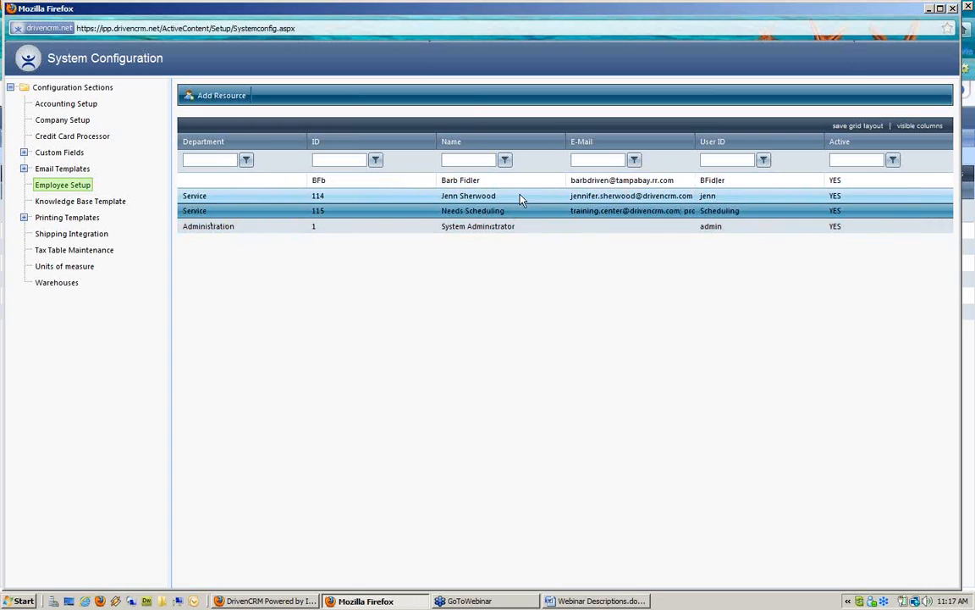
{"action": "left_click", "coordinate": [954, 8]}
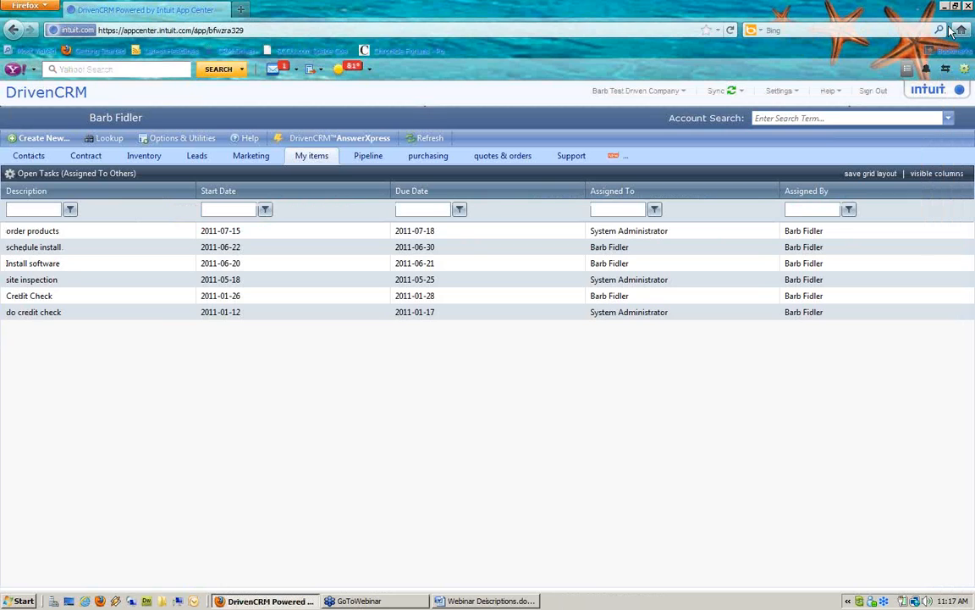
Open Disney World work order 100011 from the Support view for editing its details
{"action": "left_click", "coordinate": [573, 157]}
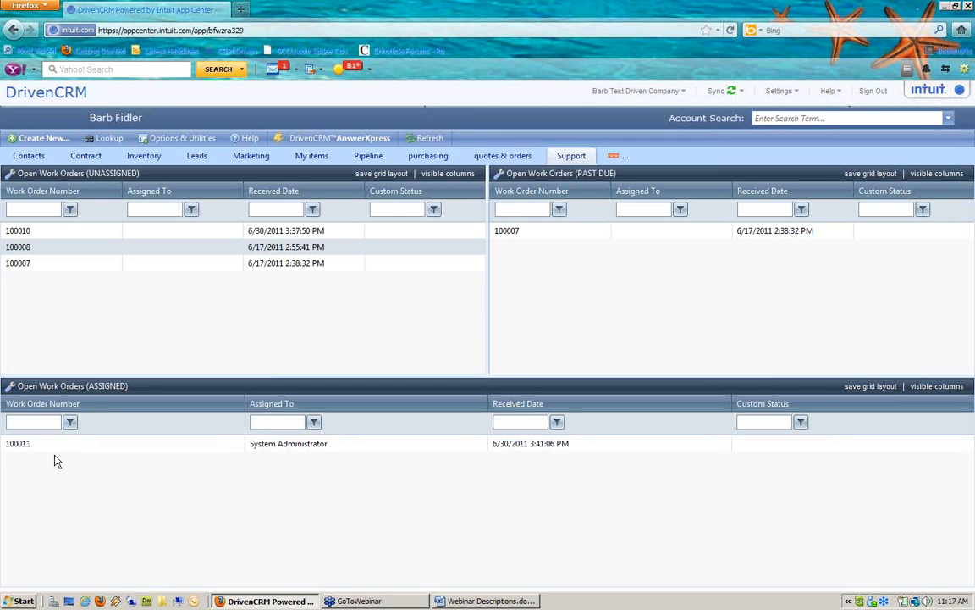
{"action": "double_click", "coordinate": [266, 447]}
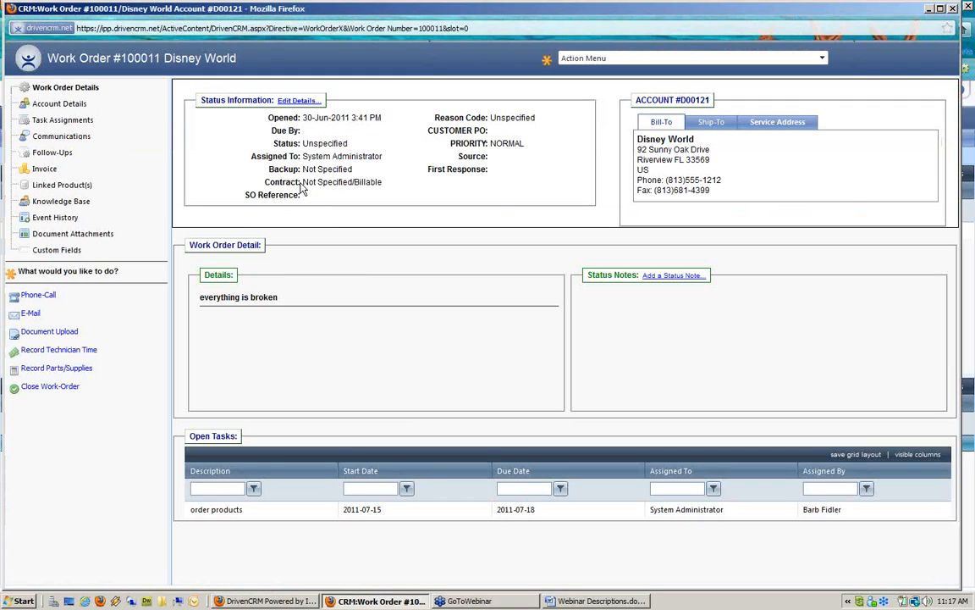
{"action": "left_click_drag", "start_coordinate": [253, 156], "coordinate": [388, 161]}
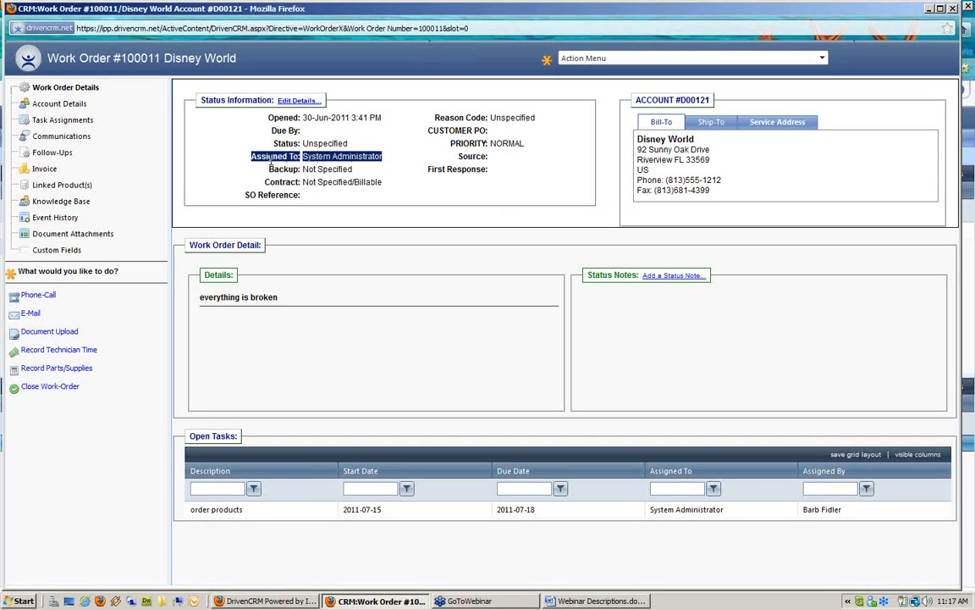
{"action": "left_click", "coordinate": [301, 103]}
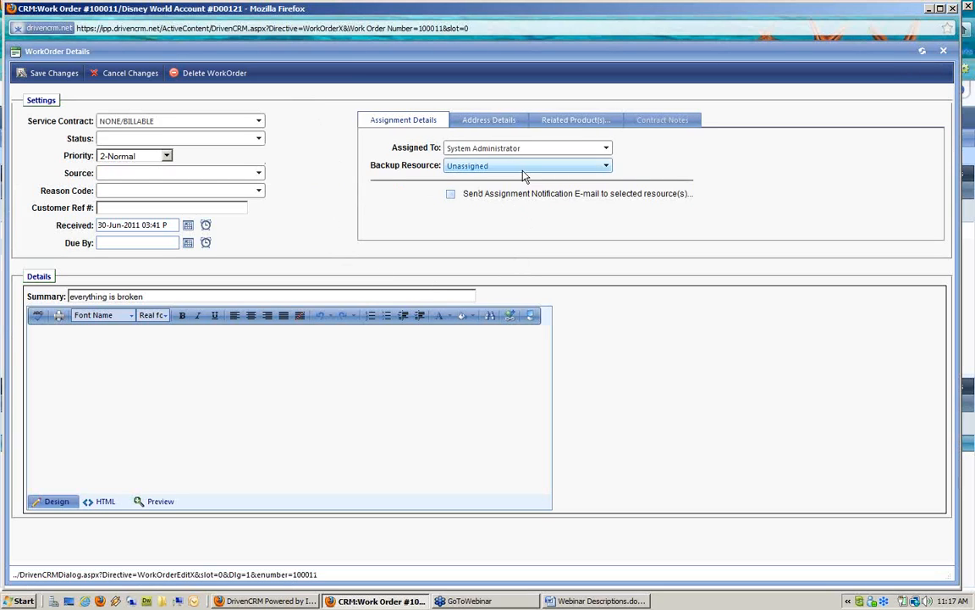
Reassign work order 100011 to Needs Scheduling, save it, and close its window
{"action": "left_click", "coordinate": [563, 151]}
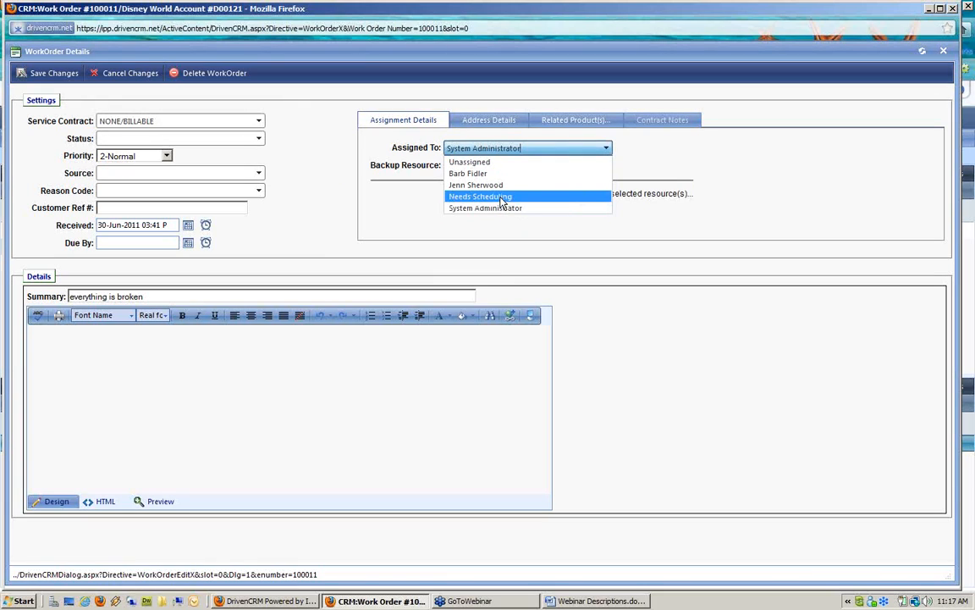
{"action": "left_click", "coordinate": [502, 198]}
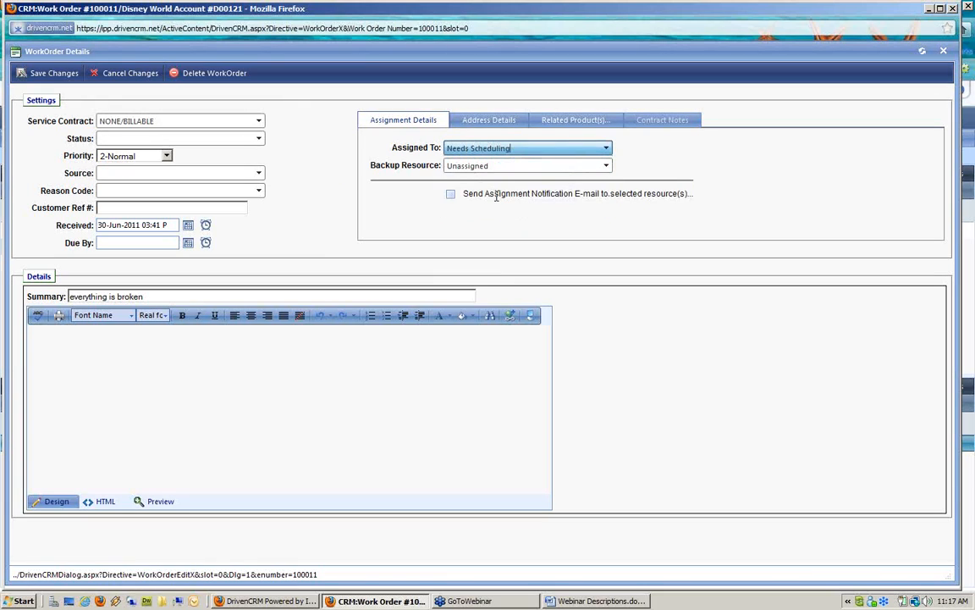
{"action": "left_click_drag", "start_coordinate": [419, 189], "coordinate": [765, 198]}
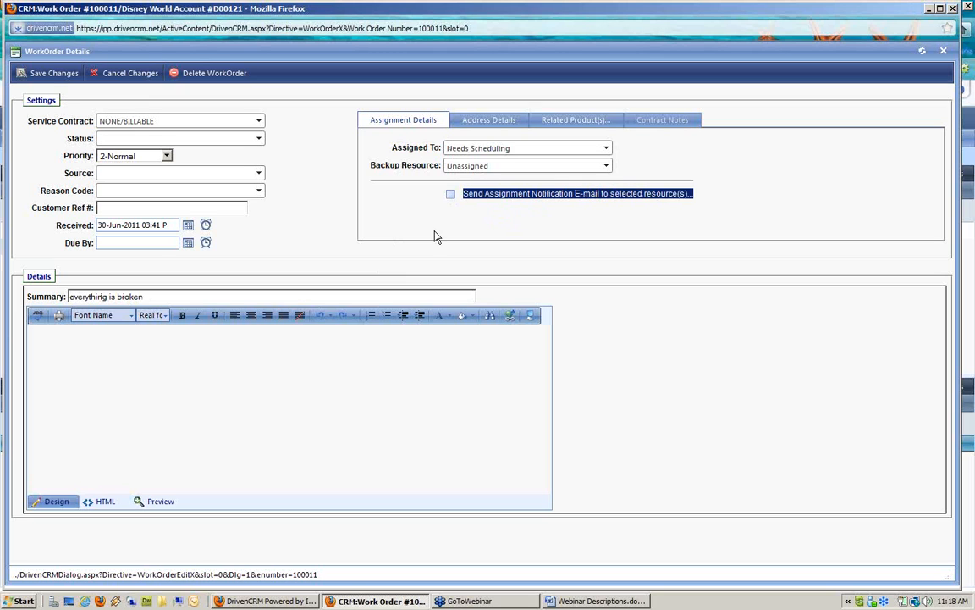
{"action": "left_click", "coordinate": [60, 75]}
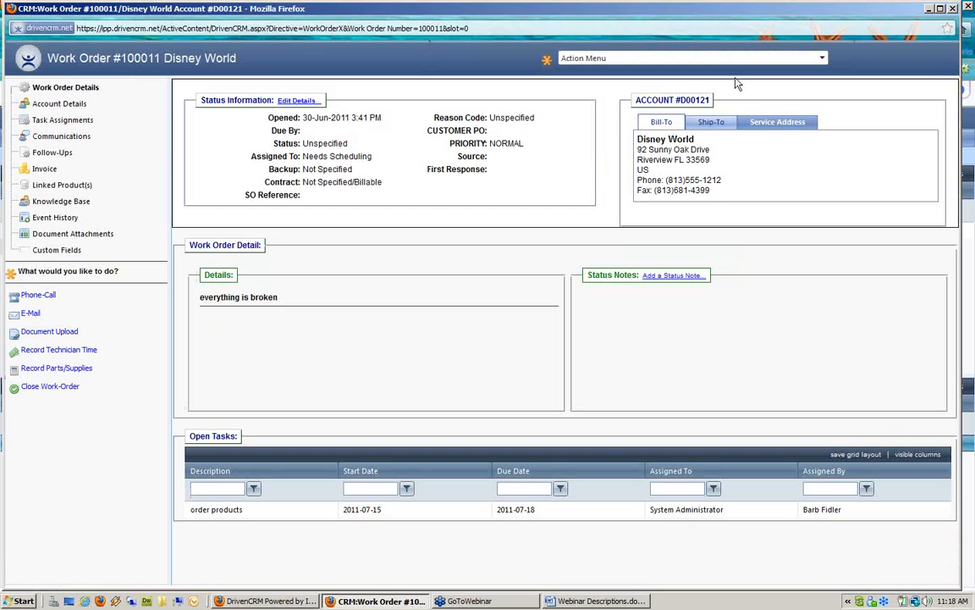
{"action": "left_click", "coordinate": [954, 8]}
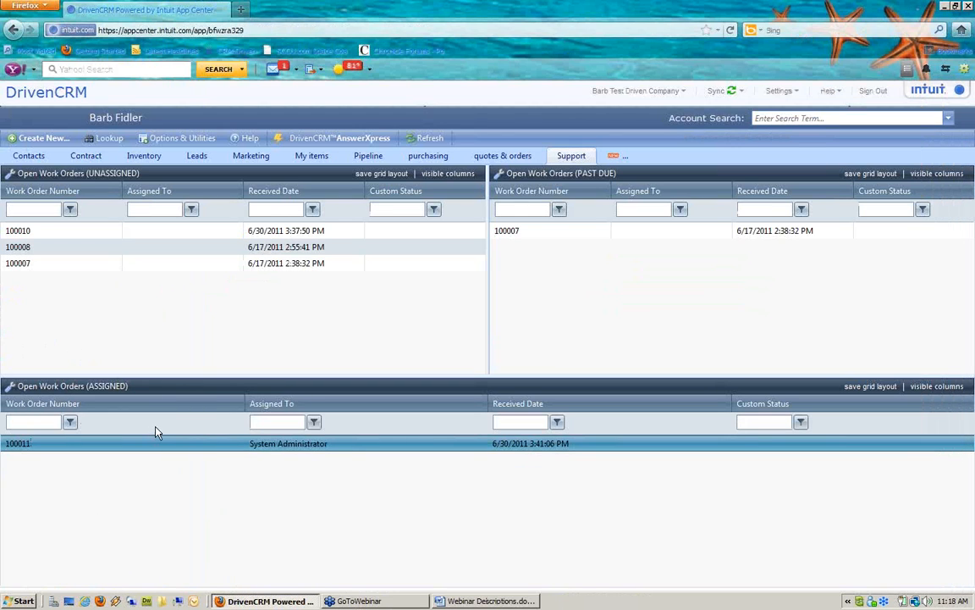
Refresh the work order grids and reopen work order 100011, now under Needs Scheduling
{"action": "left_click", "coordinate": [436, 140]}
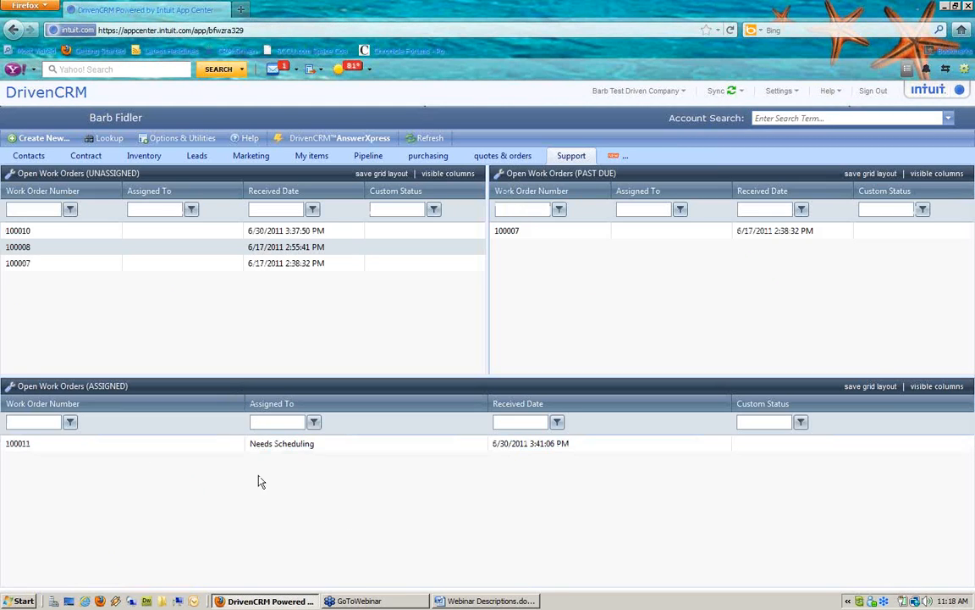
{"action": "double_click", "coordinate": [343, 445]}
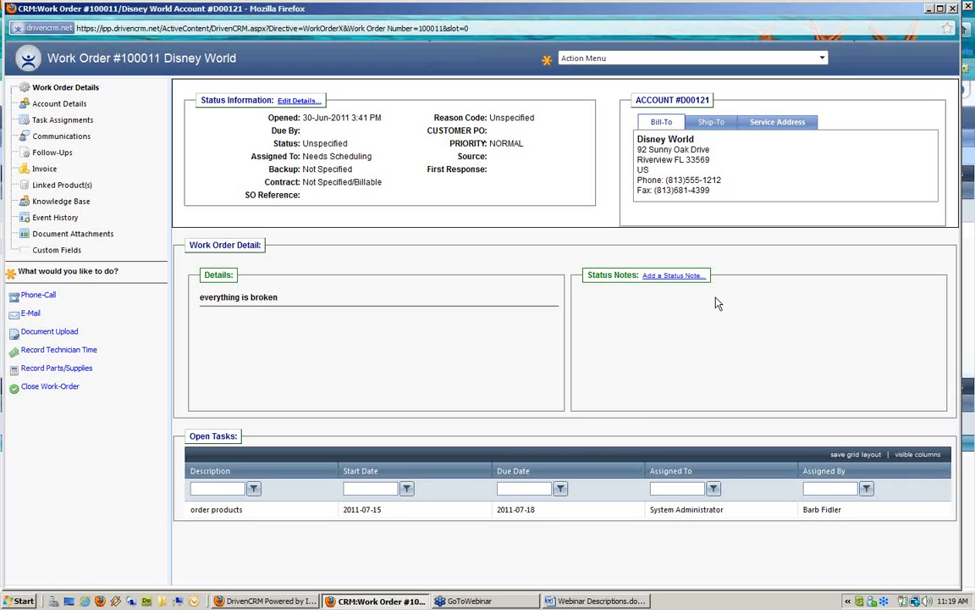
Close the Work Order #100011 window
{"action": "left_click", "coordinate": [954, 8]}
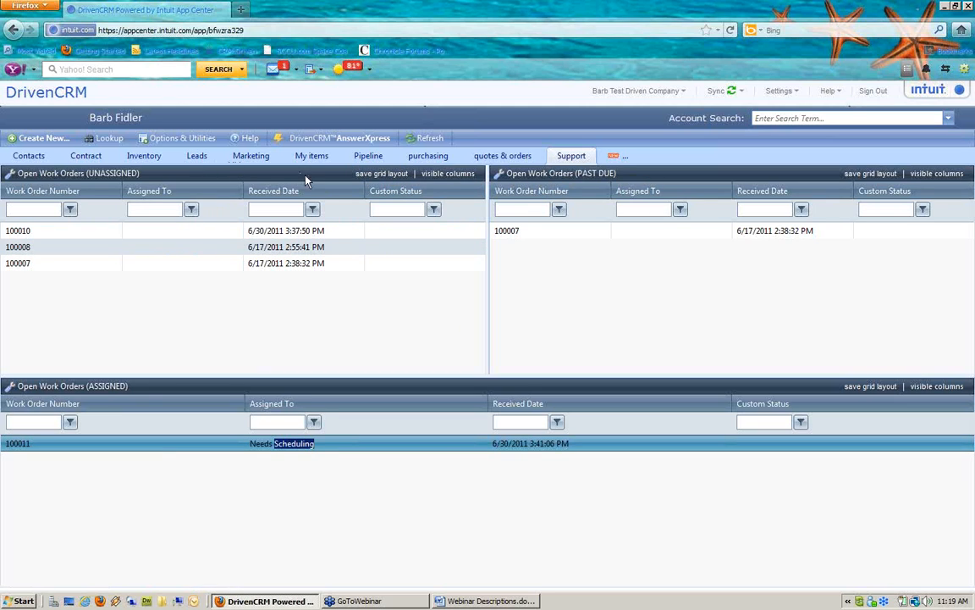
Add and save a new workspace named 'calendar'
{"action": "left_click", "coordinate": [617, 159]}
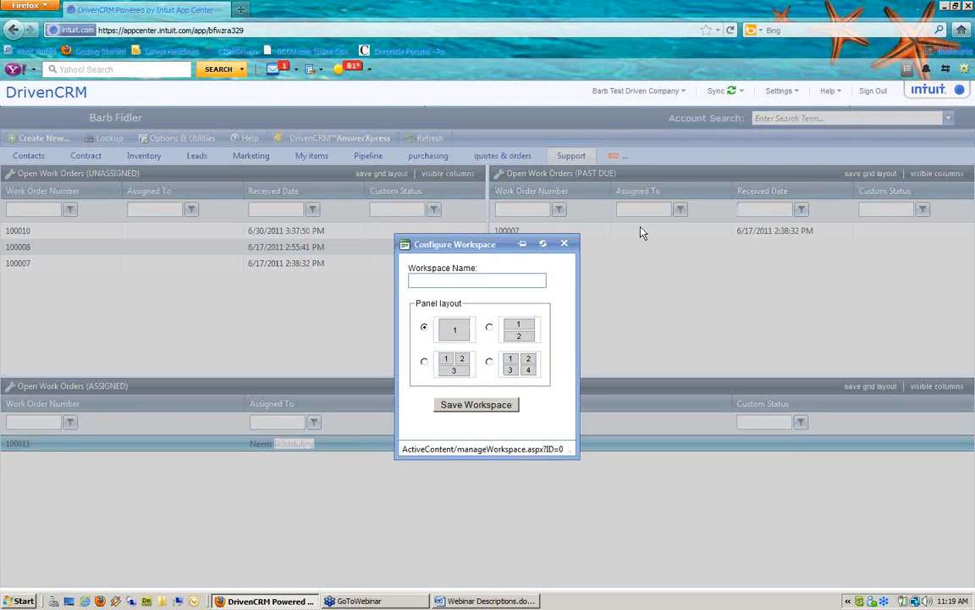
{"action": "left_click", "coordinate": [475, 282]}
{"action": "type", "text": "cal"}
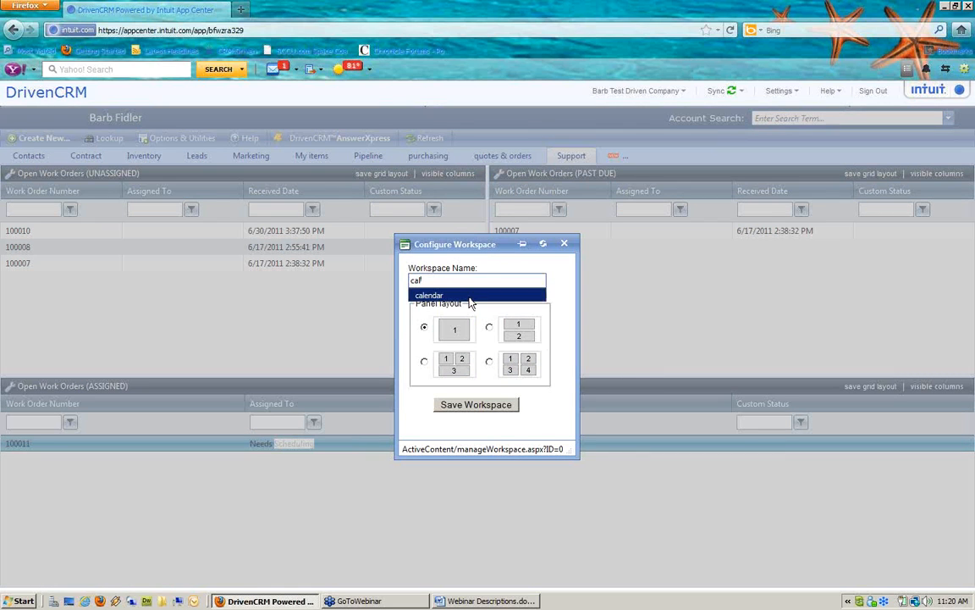
{"action": "left_click", "coordinate": [467, 296]}
{"action": "left_click", "coordinate": [464, 406]}
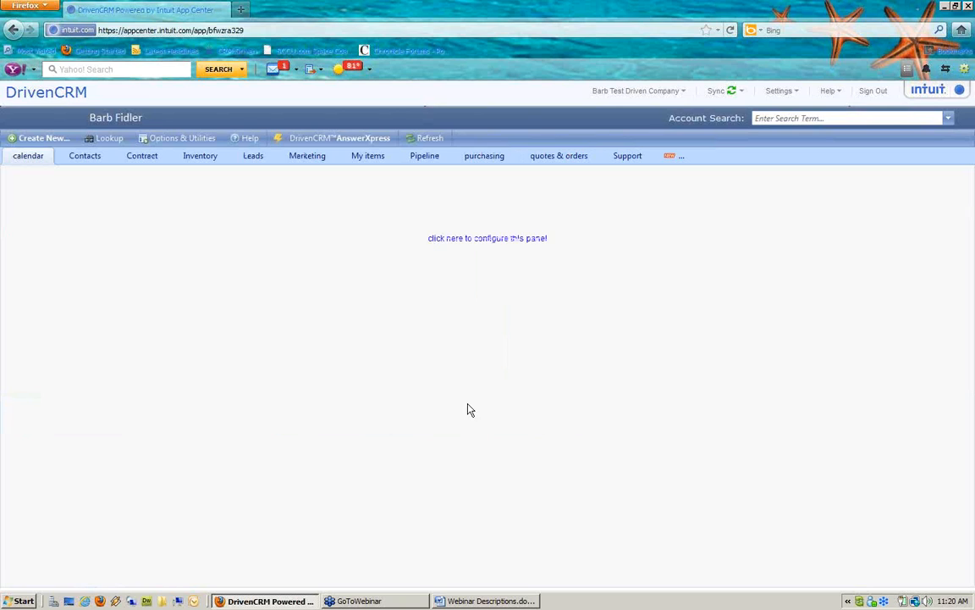
Fill the workspace panel with the Appointment Scheduler's Task/Appointment Scheduler component
{"action": "left_click", "coordinate": [499, 238]}
{"action": "left_click", "coordinate": [460, 233]}
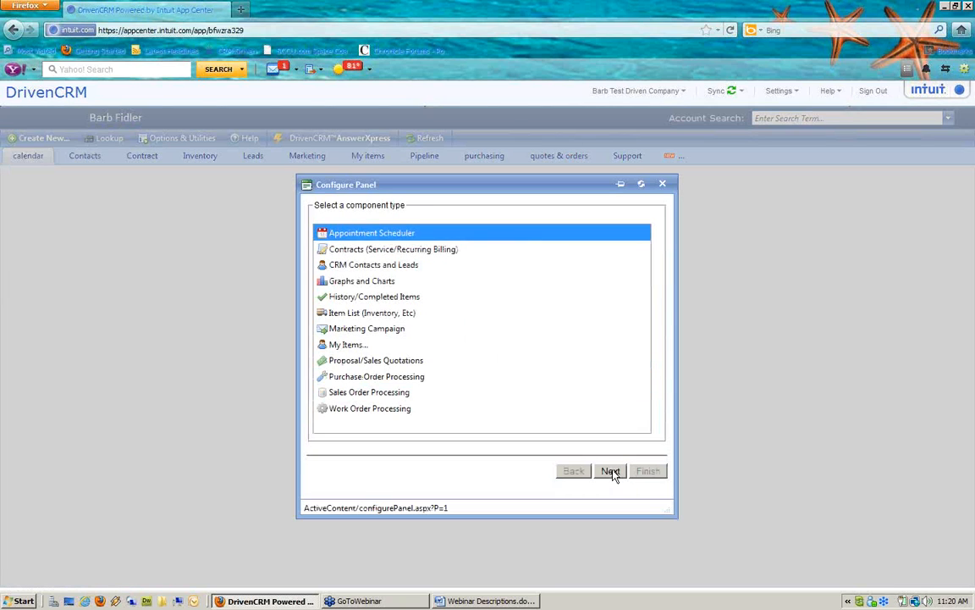
{"action": "left_click", "coordinate": [611, 472]}
{"action": "left_click", "coordinate": [477, 248]}
{"action": "left_click", "coordinate": [476, 247]}
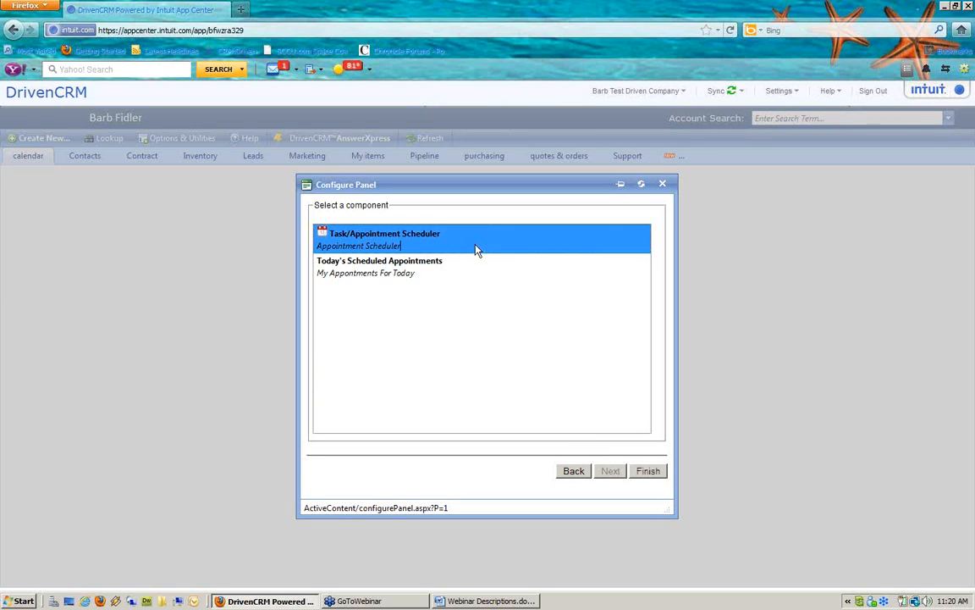
{"action": "left_click", "coordinate": [652, 471]}
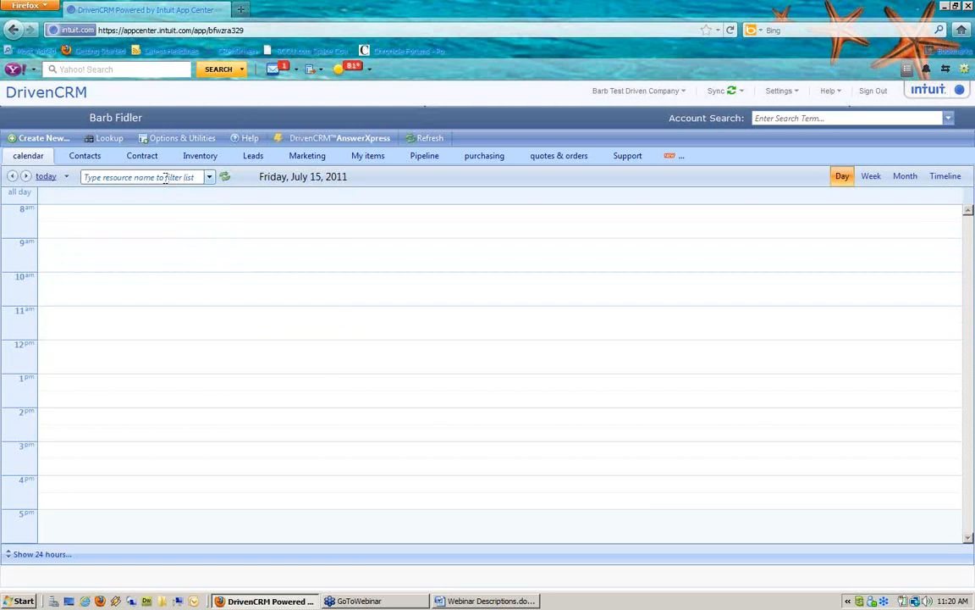
Show all four resources, including Needs Scheduling and System Administrator, then switch to week view
{"action": "left_click", "coordinate": [210, 178]}
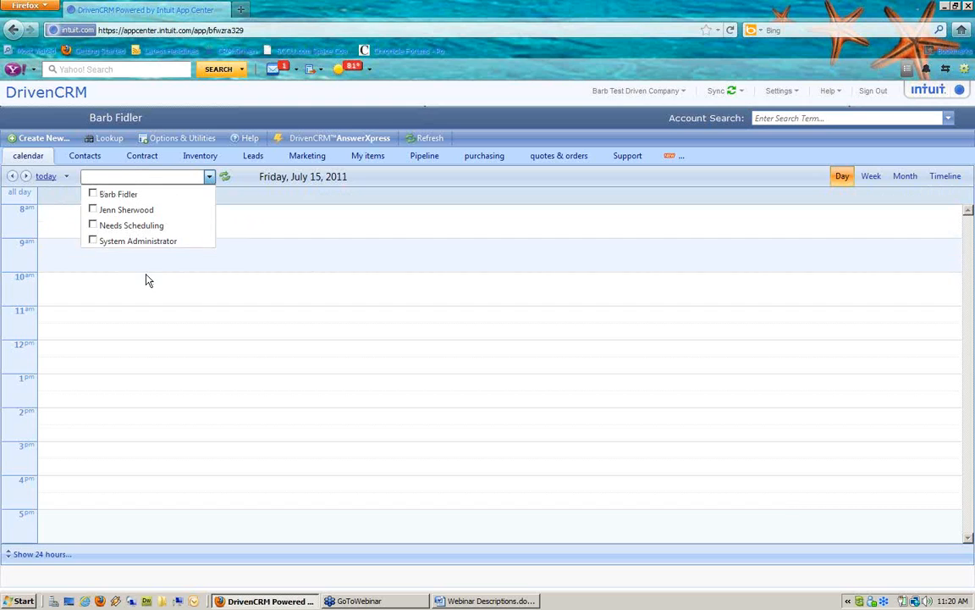
{"action": "left_click", "coordinate": [93, 194]}
{"action": "left_click", "coordinate": [92, 209]}
{"action": "left_click", "coordinate": [93, 225]}
{"action": "left_click", "coordinate": [93, 241]}
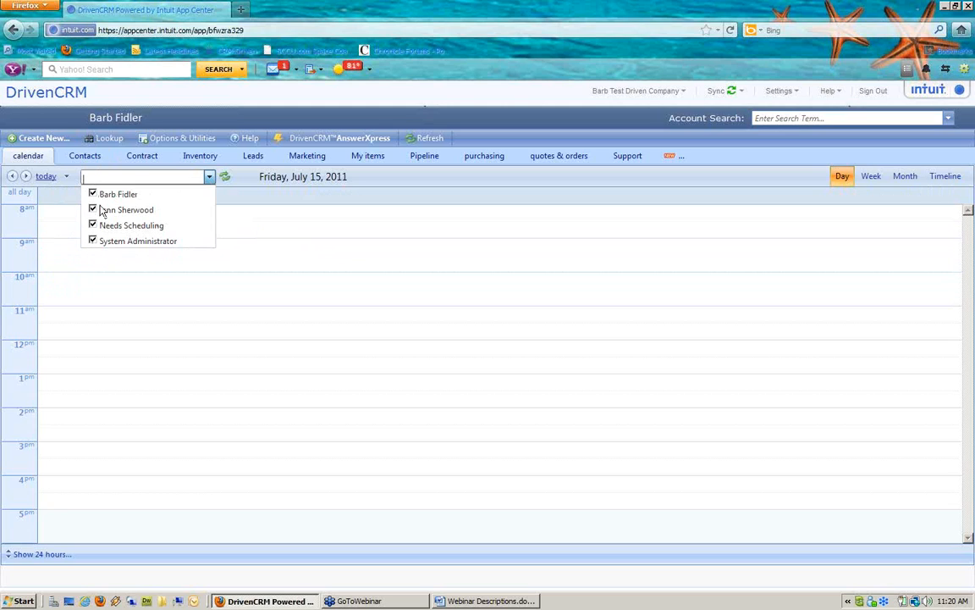
{"action": "left_click", "coordinate": [226, 178]}
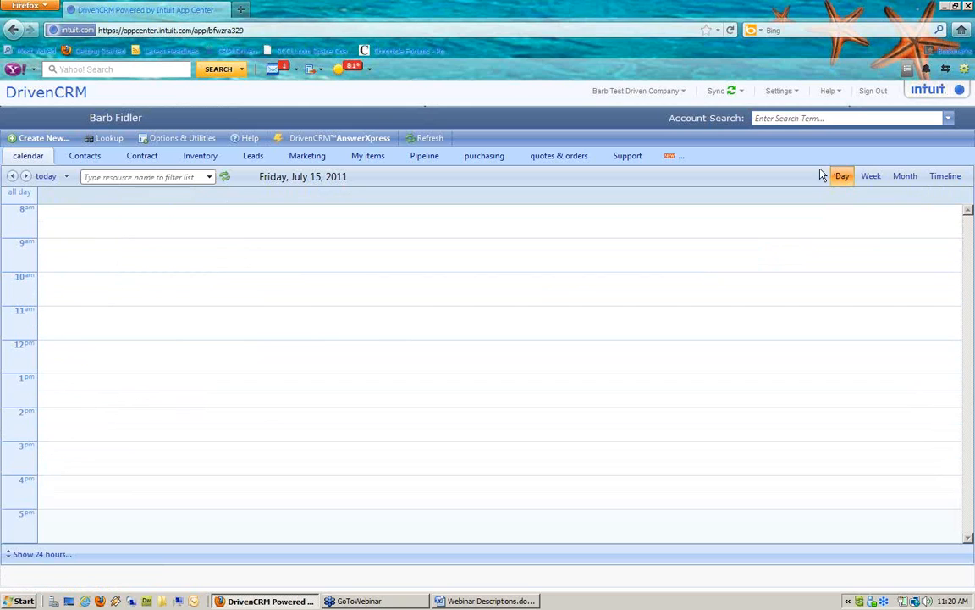
{"action": "left_click", "coordinate": [872, 179]}
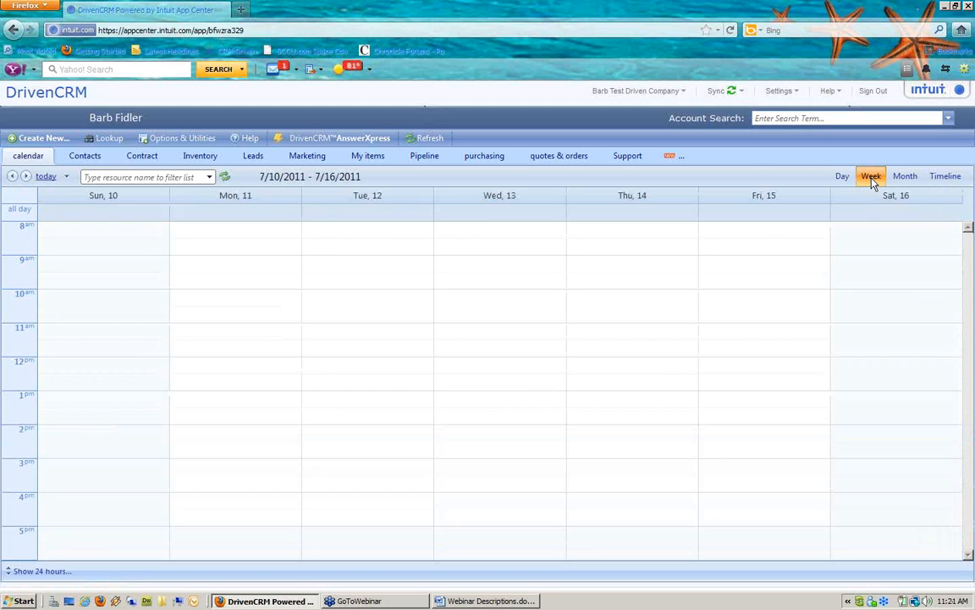
Check month view and July 8, then display the week of 7/10–7/16/2011
{"action": "left_click", "coordinate": [908, 179]}
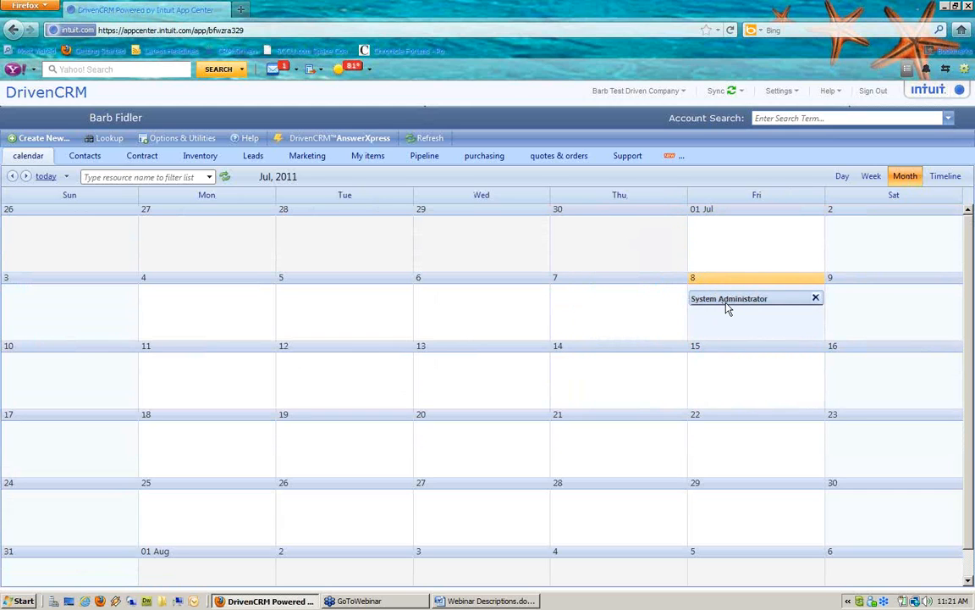
{"action": "mouse_move", "coordinate": [728, 309]}
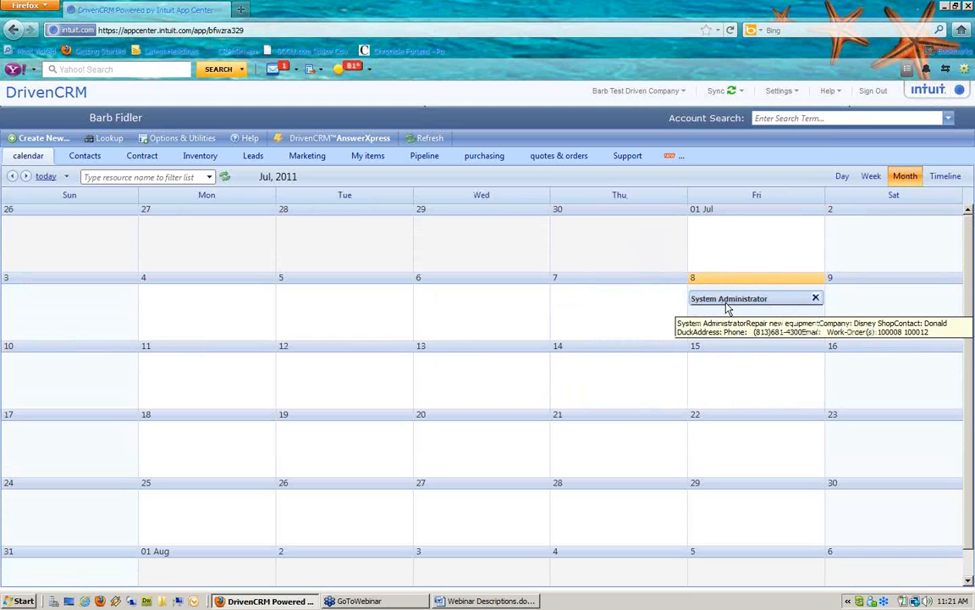
{"action": "left_click", "coordinate": [695, 281]}
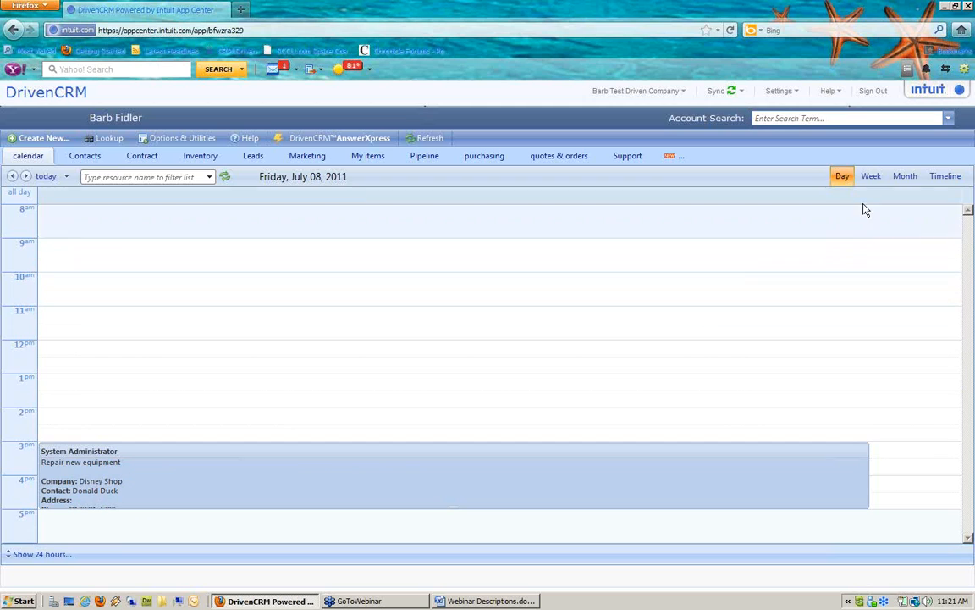
{"action": "left_click", "coordinate": [872, 178]}
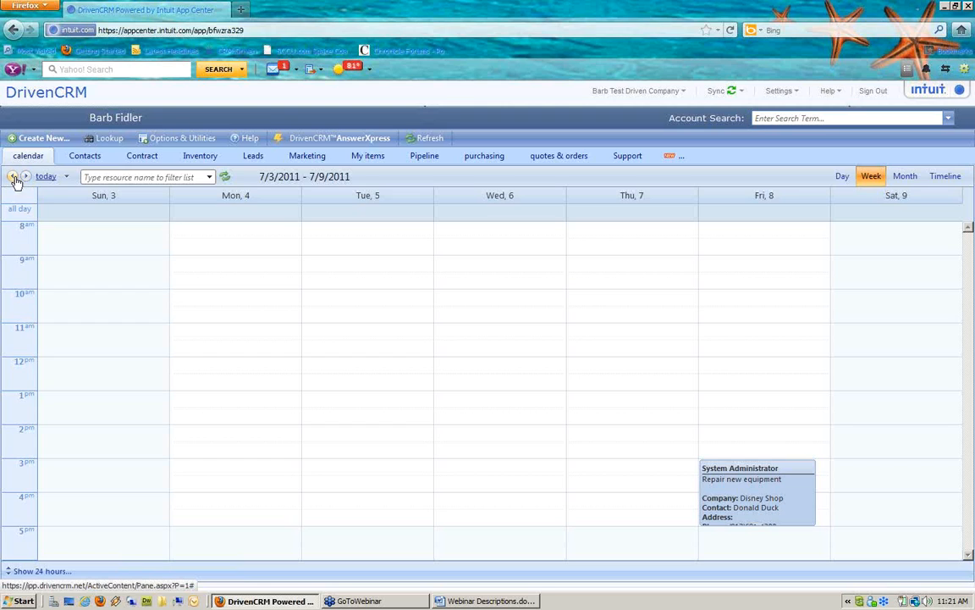
{"action": "left_click", "coordinate": [49, 179]}
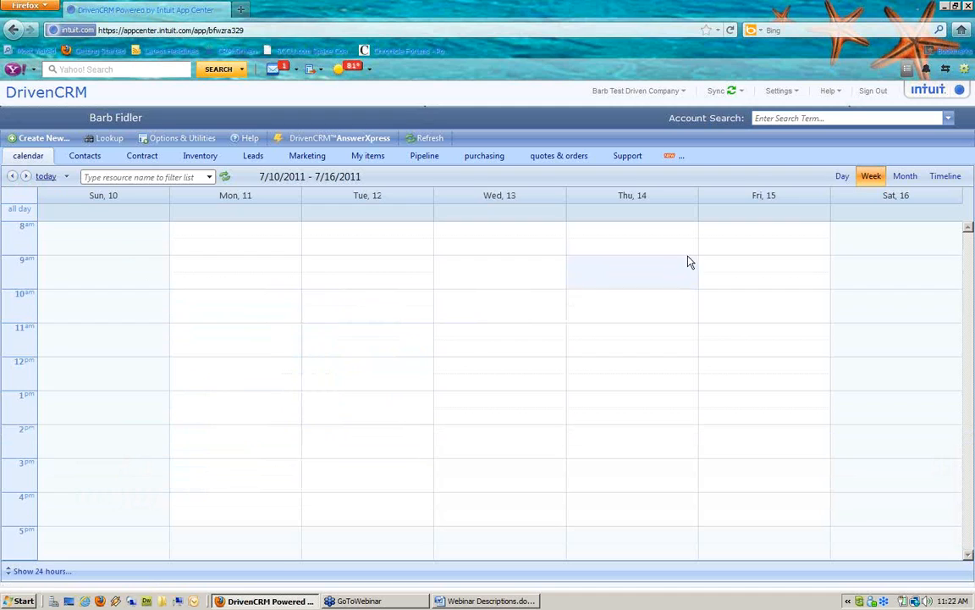
Draft a Friday 1:00–4:00 PM appointment titled 'Equipment repair on site'
{"action": "double_click", "coordinate": [747, 405]}
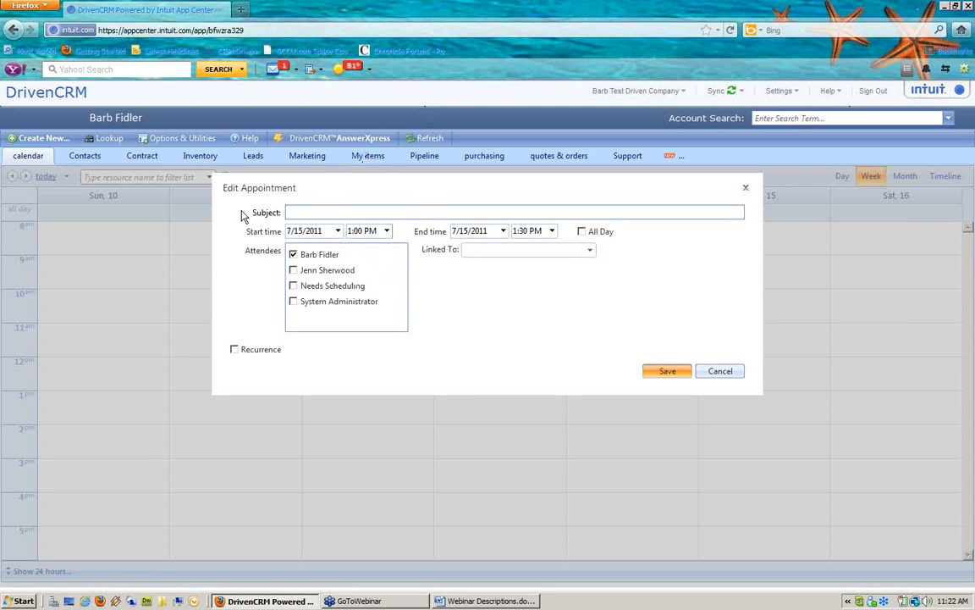
{"action": "left_click", "coordinate": [288, 211]}
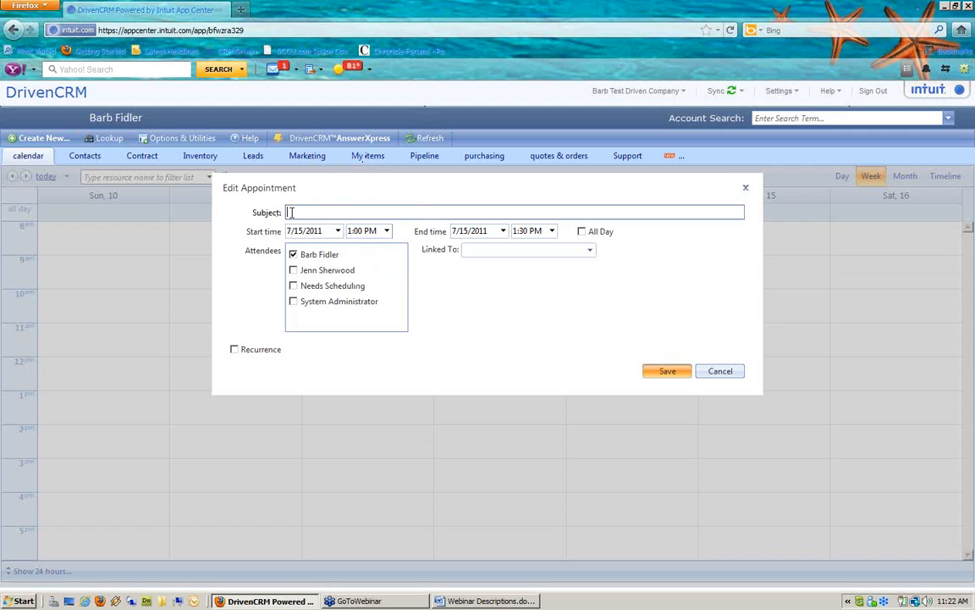
{"action": "type", "text": "Equipment repair on site"}
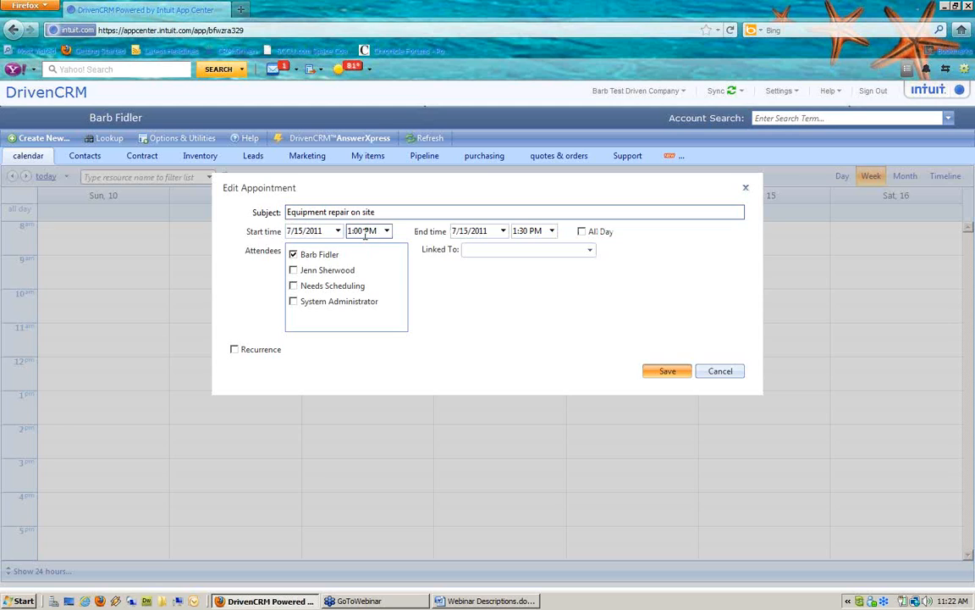
{"action": "left_click", "coordinate": [551, 231]}
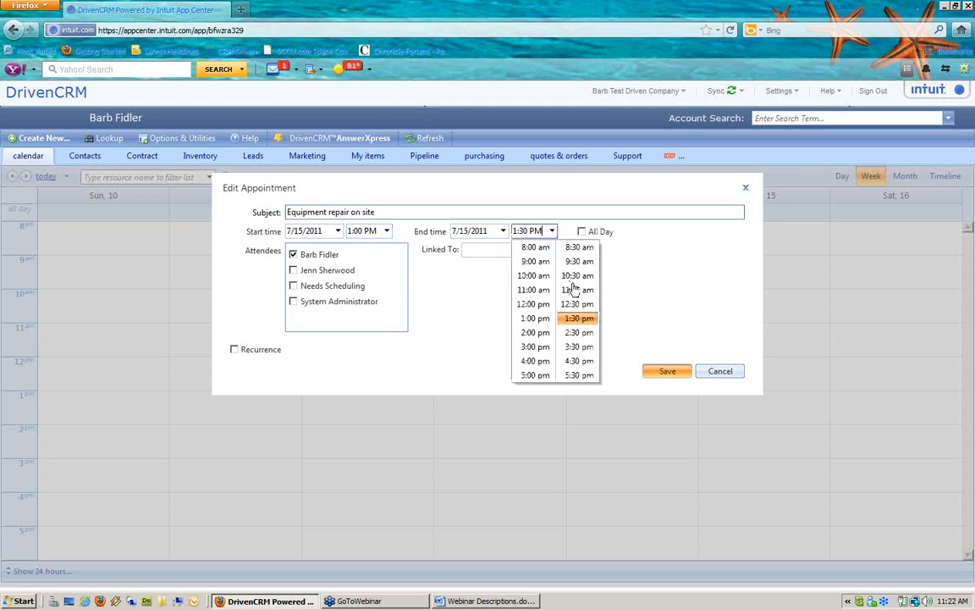
{"action": "left_click", "coordinate": [518, 360]}
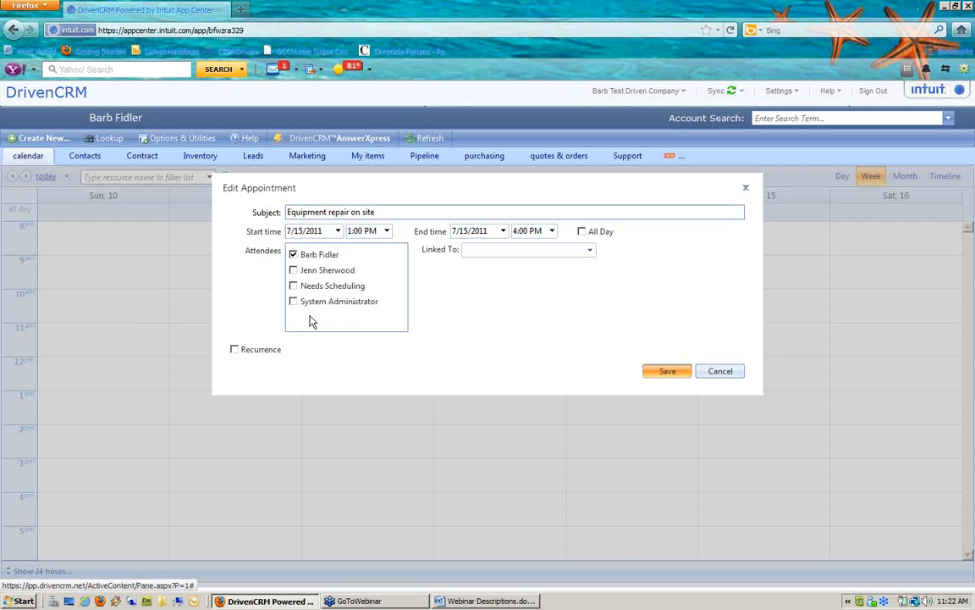
{"action": "double_click", "coordinate": [246, 252]}
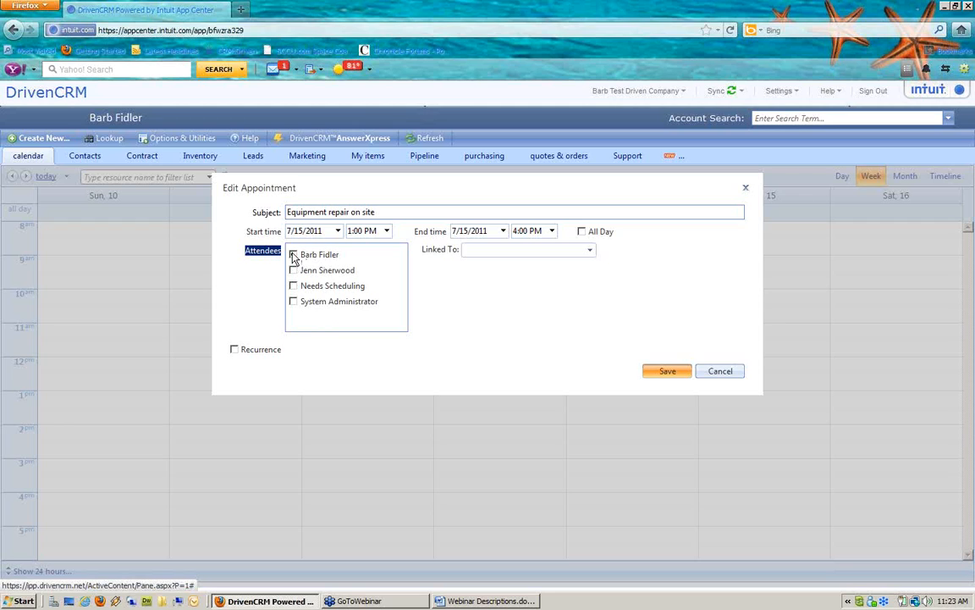
Add System Administrator as attendee, link it to a contact, and leave it unsaved for Support
{"action": "left_click", "coordinate": [293, 270]}
{"action": "left_click", "coordinate": [294, 303]}
{"action": "left_click", "coordinate": [465, 249]}
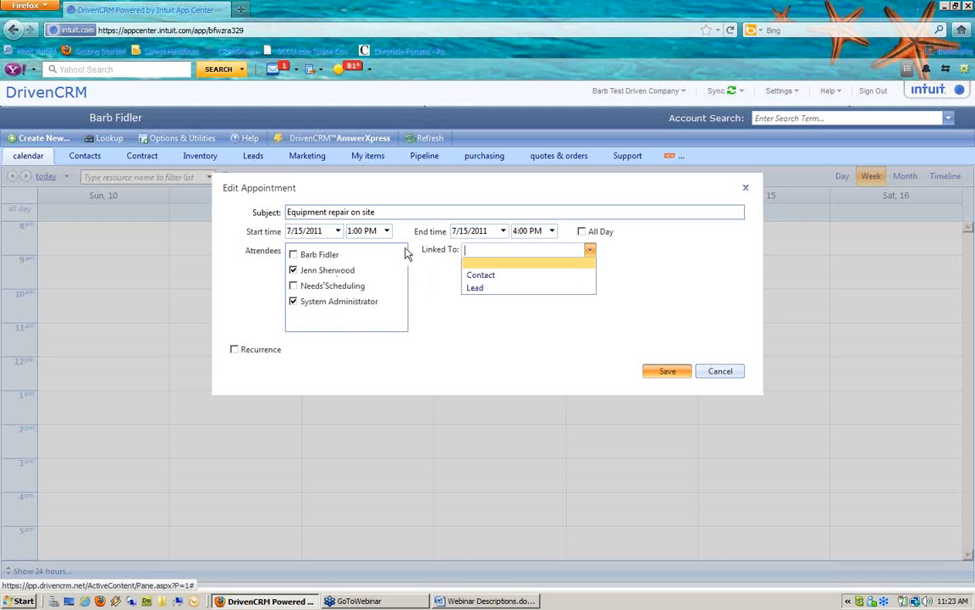
{"action": "left_click", "coordinate": [482, 280]}
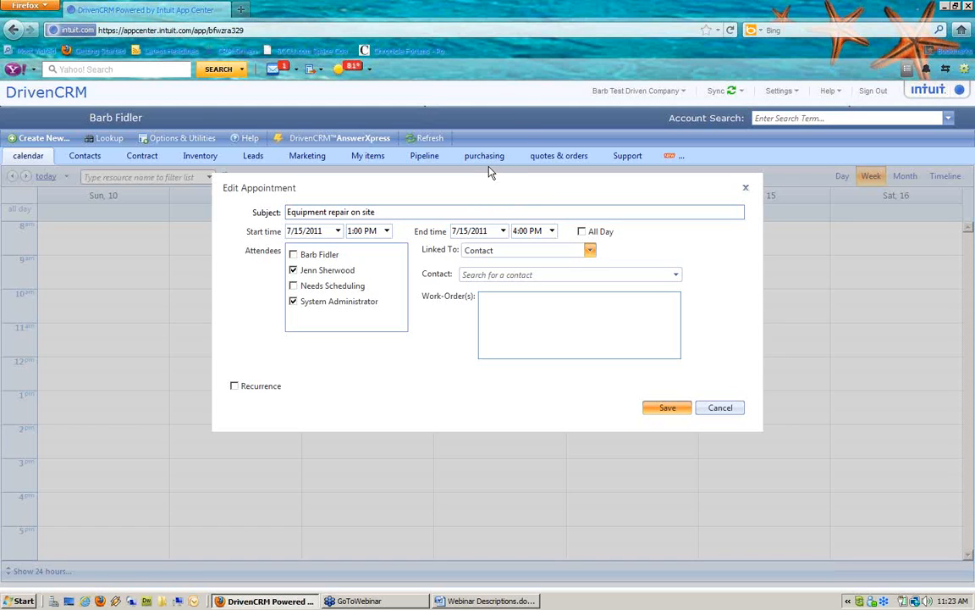
{"action": "left_click", "coordinate": [637, 159]}
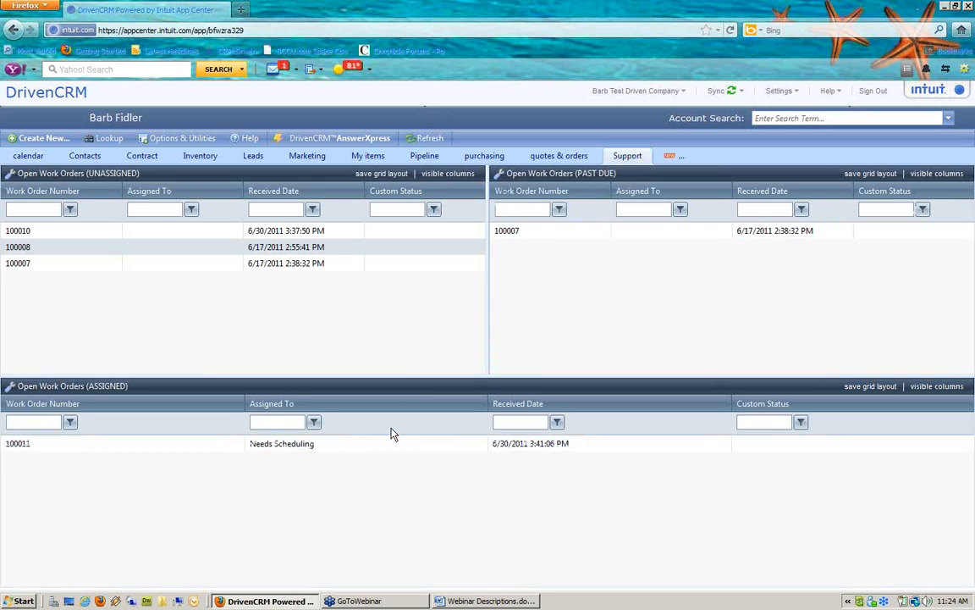
Add Customer Name and summary columns to the assigned work orders grid
{"action": "left_click", "coordinate": [919, 387]}
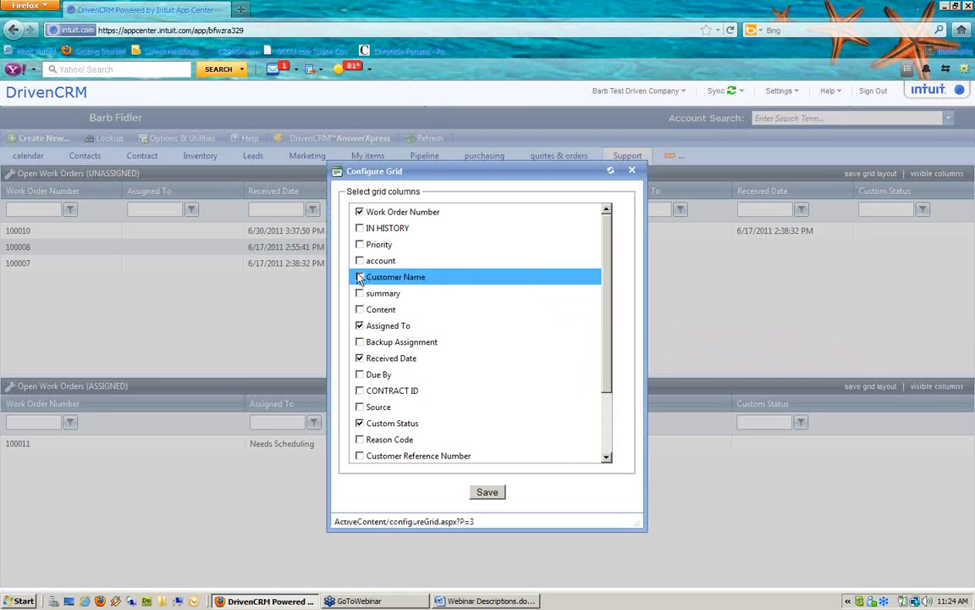
{"action": "left_click", "coordinate": [360, 277]}
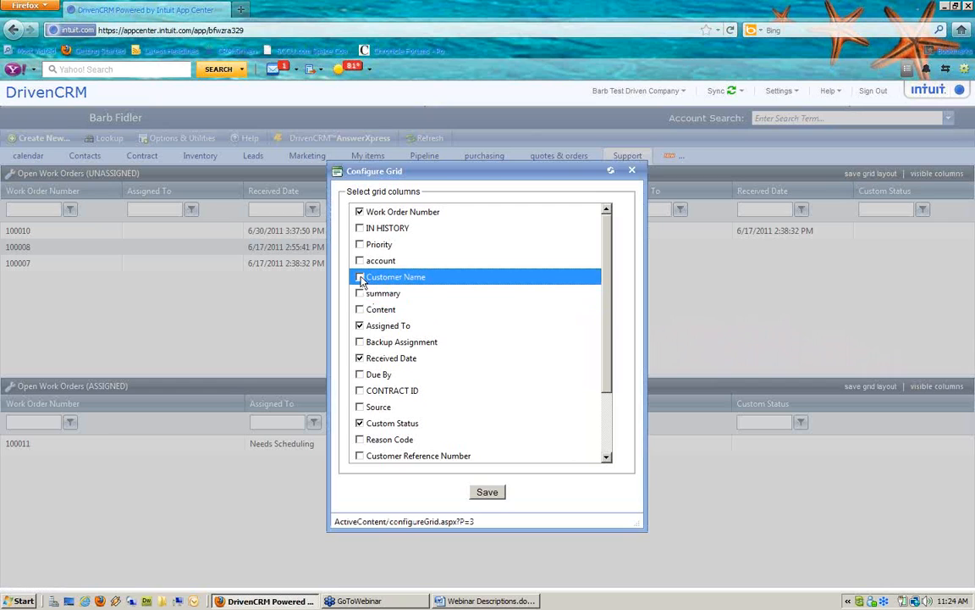
{"action": "left_click", "coordinate": [360, 293]}
{"action": "left_click", "coordinate": [491, 495]}
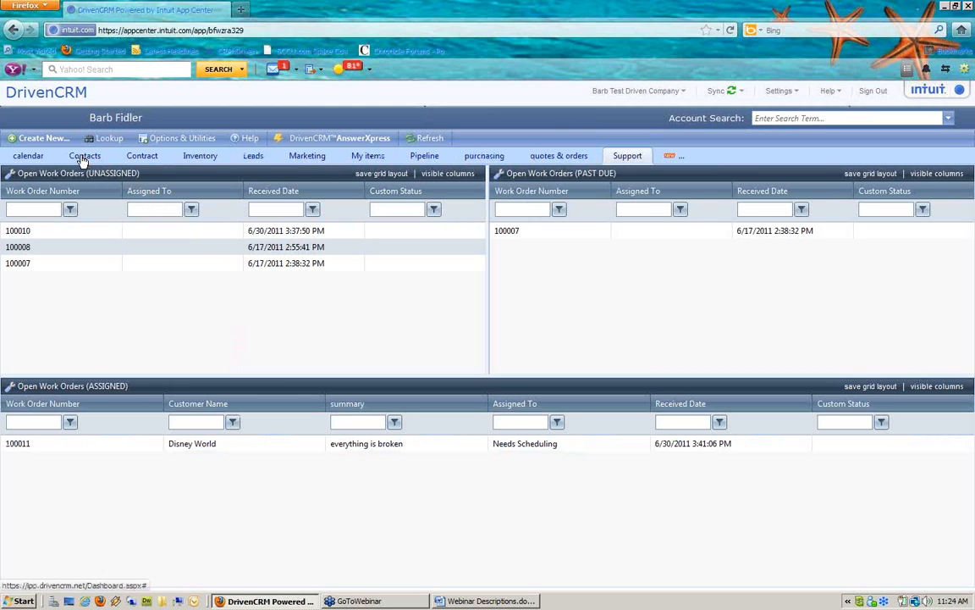
{"action": "left_click", "coordinate": [25, 159]}
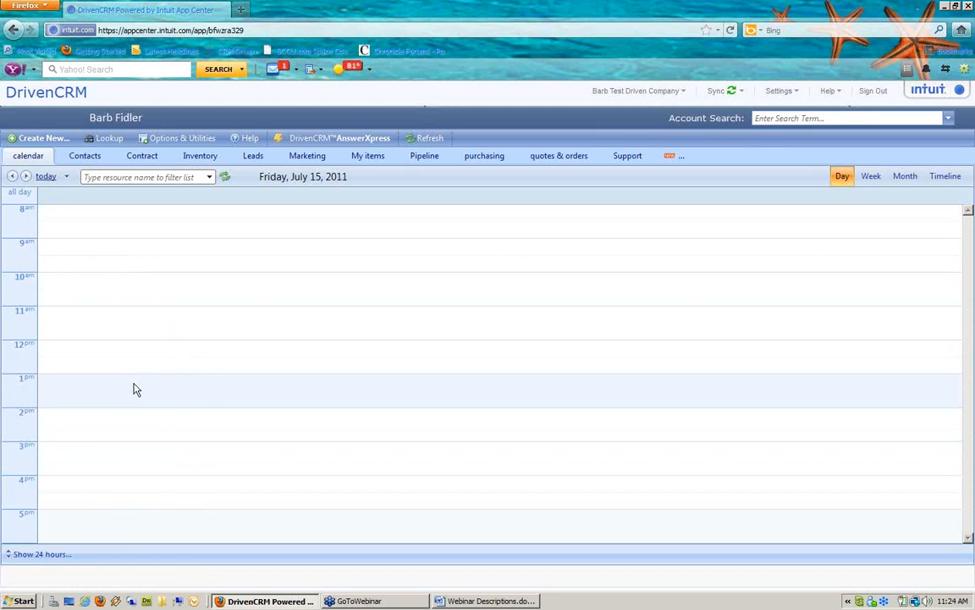
Start a 1:00–4:00 PM appointment with subject 'Repair equipment on site'
{"action": "left_click", "coordinate": [135, 389]}
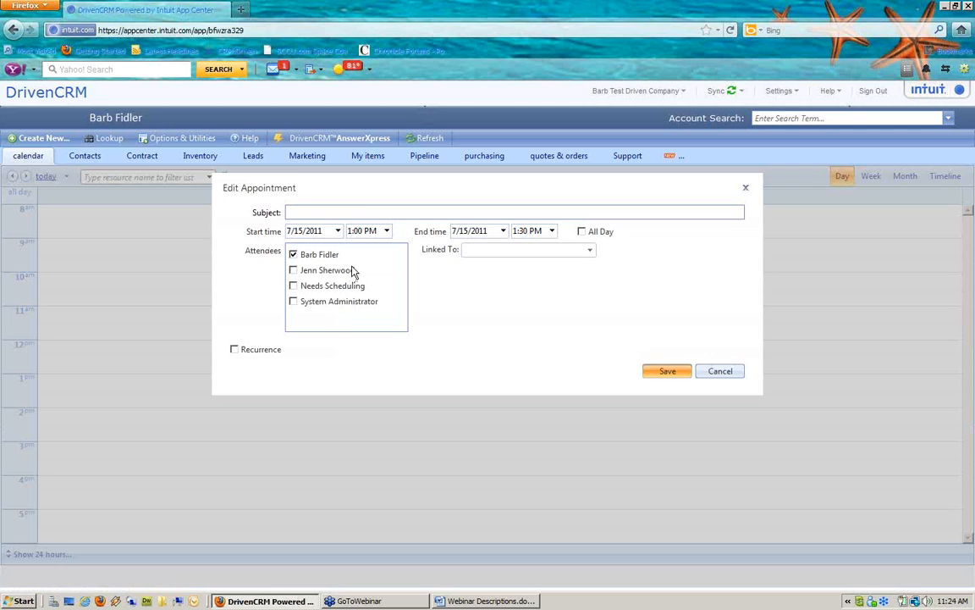
{"action": "left_click", "coordinate": [366, 207]}
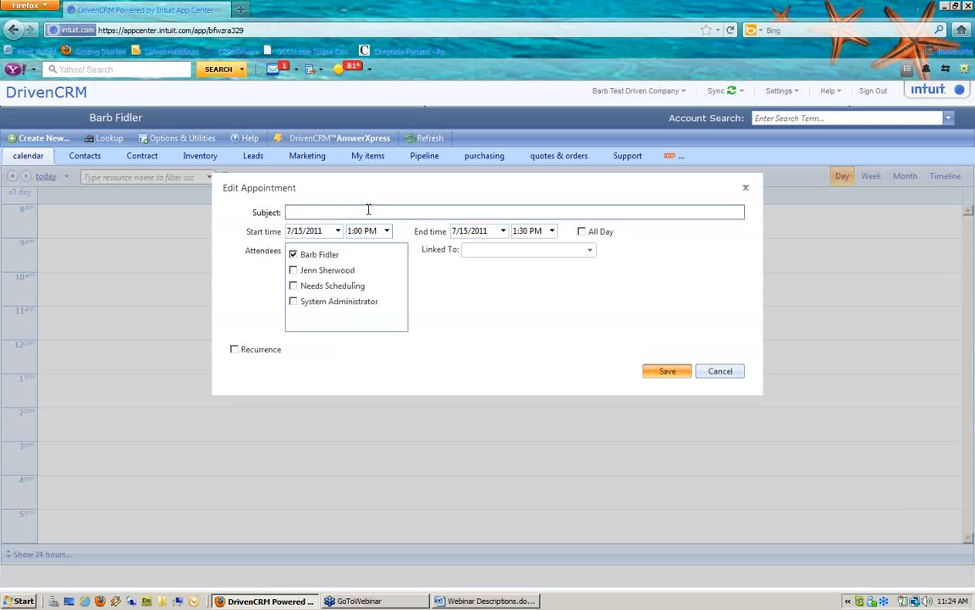
{"action": "type", "text": "Rellow"}
{"action": "key", "text": "BackSpace"}
{"action": "key", "text": "BackSpace"}
{"action": "key", "text": "BackSpace"}
{"action": "key", "text": "BackSpace"}
{"action": "key", "text": "BackSpace"}
{"action": "type", "text": "epai"}
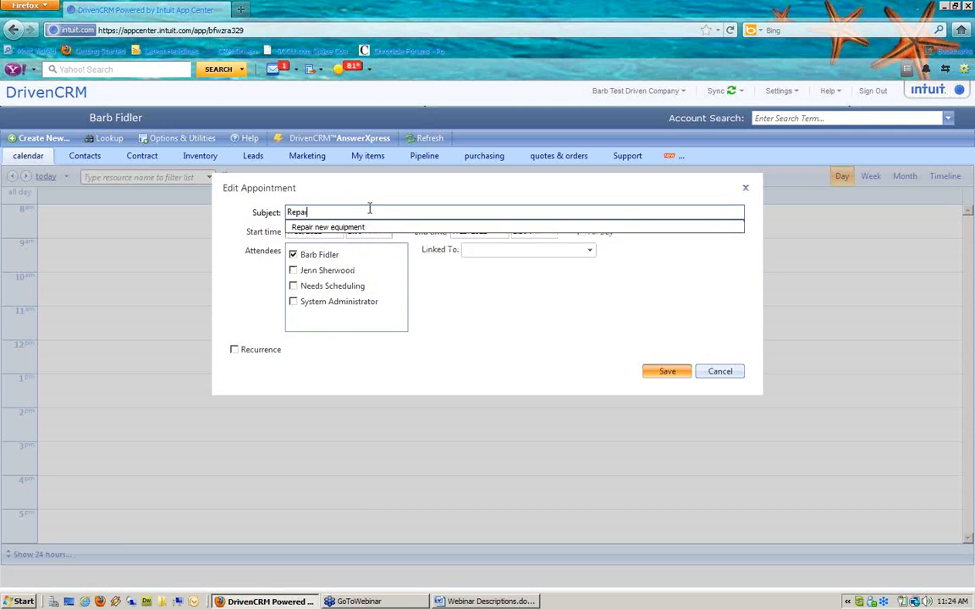
{"action": "type", "text": "r equipment on s"}
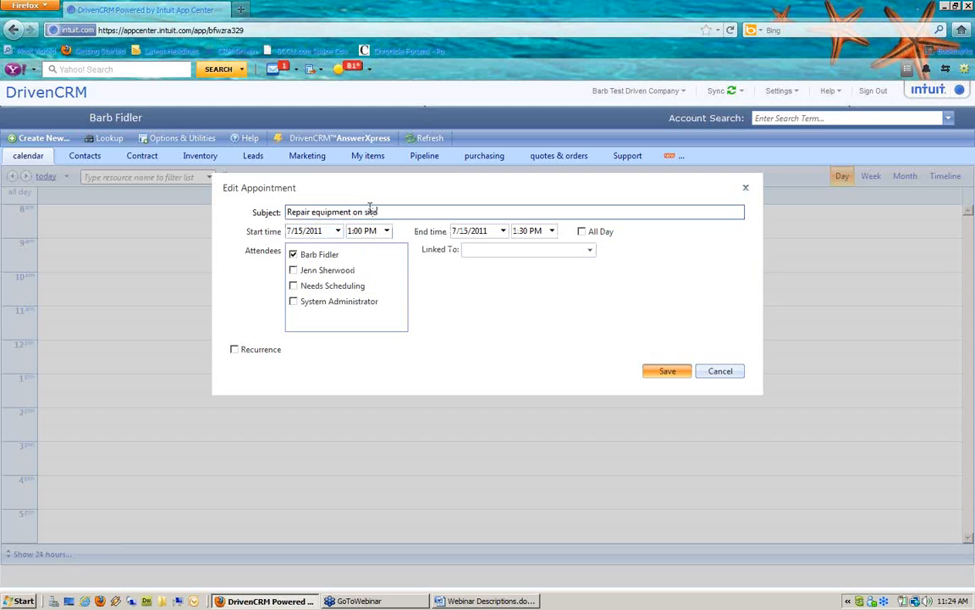
{"action": "type", "text": "ite"}
{"action": "left_click", "coordinate": [551, 230]}
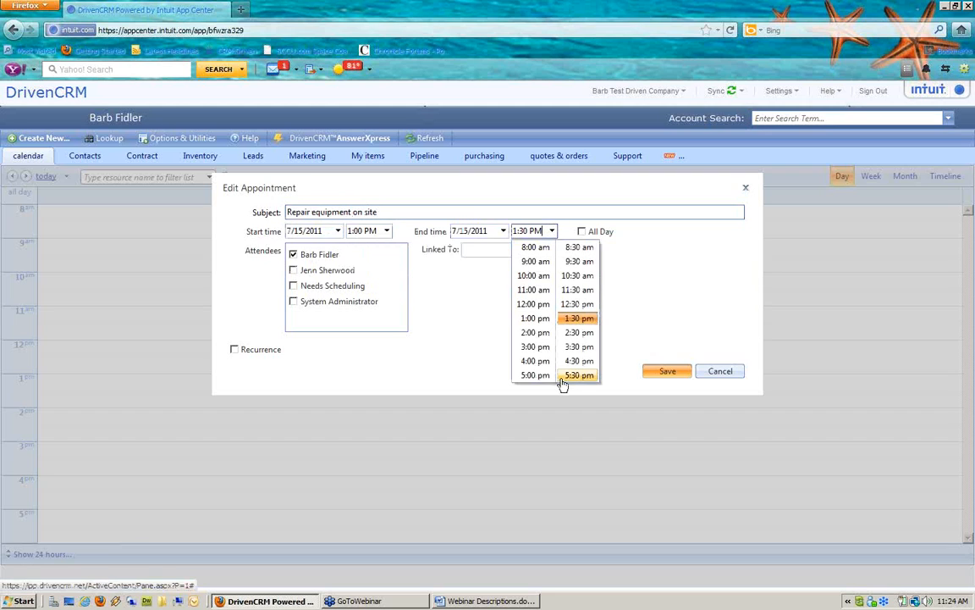
{"action": "left_click", "coordinate": [535, 361]}
Make System Administrator the attendee and search contacts for 'disney' to link
{"action": "left_click", "coordinate": [293, 270]}
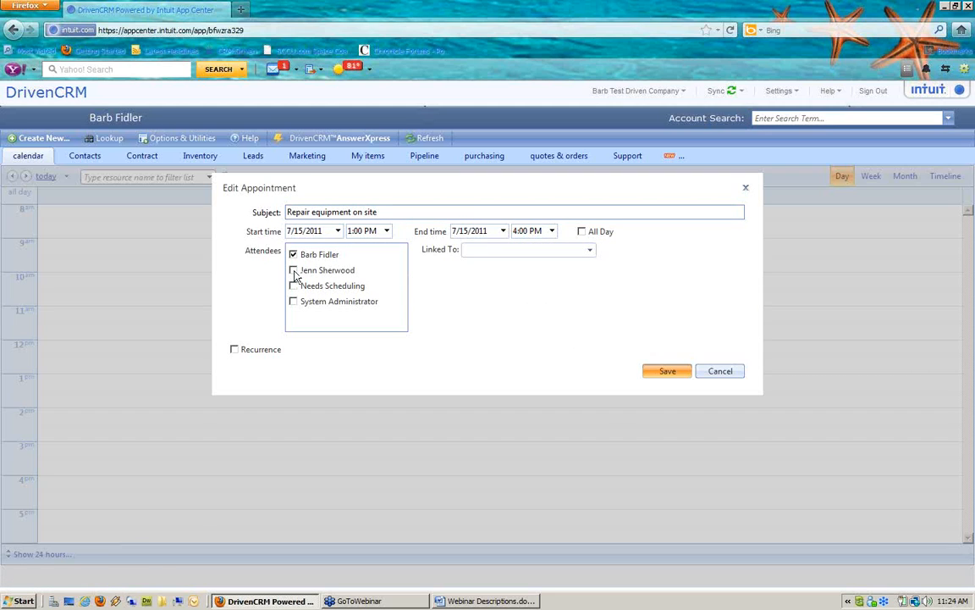
{"action": "left_click", "coordinate": [293, 302]}
{"action": "left_click", "coordinate": [293, 254]}
{"action": "left_click", "coordinate": [551, 251]}
{"action": "left_click", "coordinate": [492, 276]}
{"action": "left_click", "coordinate": [519, 275]}
{"action": "type", "text": "dis"}
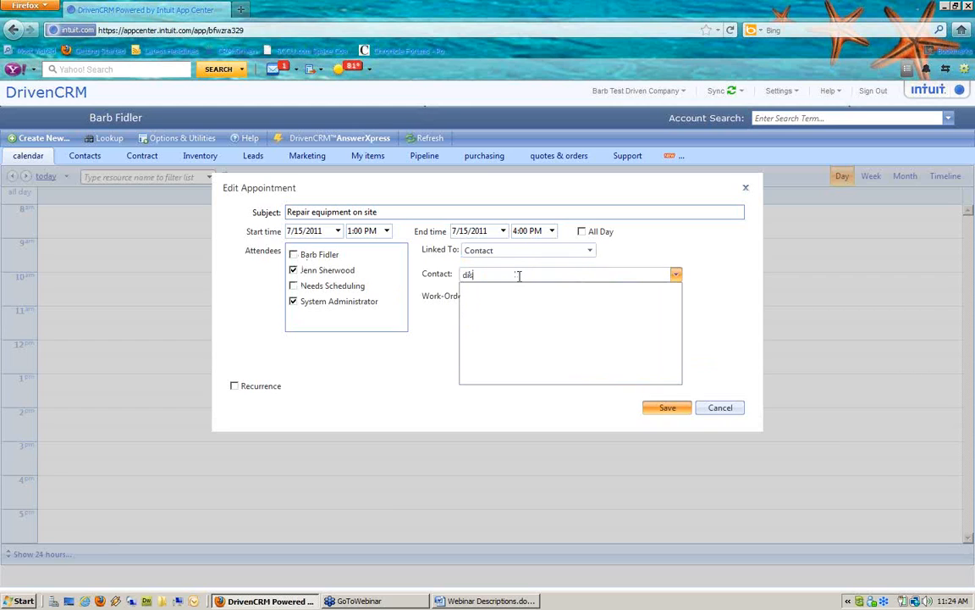
{"action": "type", "text": "ney"}
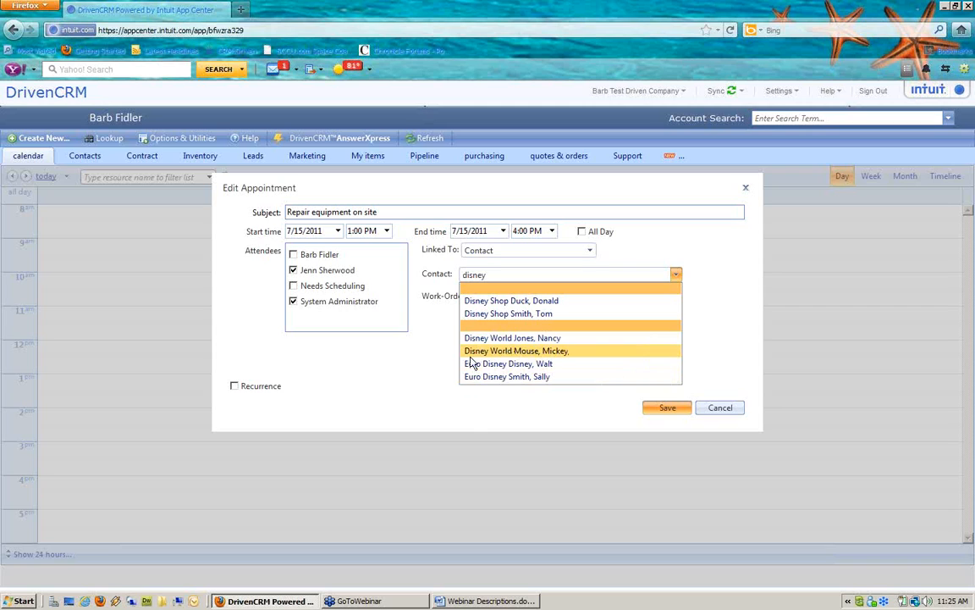
Link the Disney World contact, keep only work order 100011, and save the appointment
{"action": "left_click", "coordinate": [524, 350]}
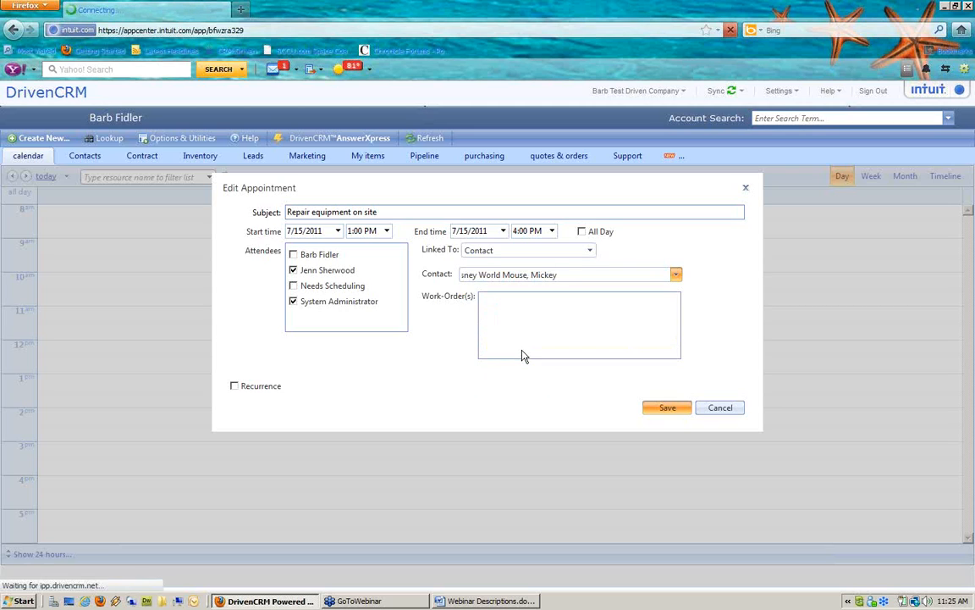
{"action": "key", "text": "Return"}
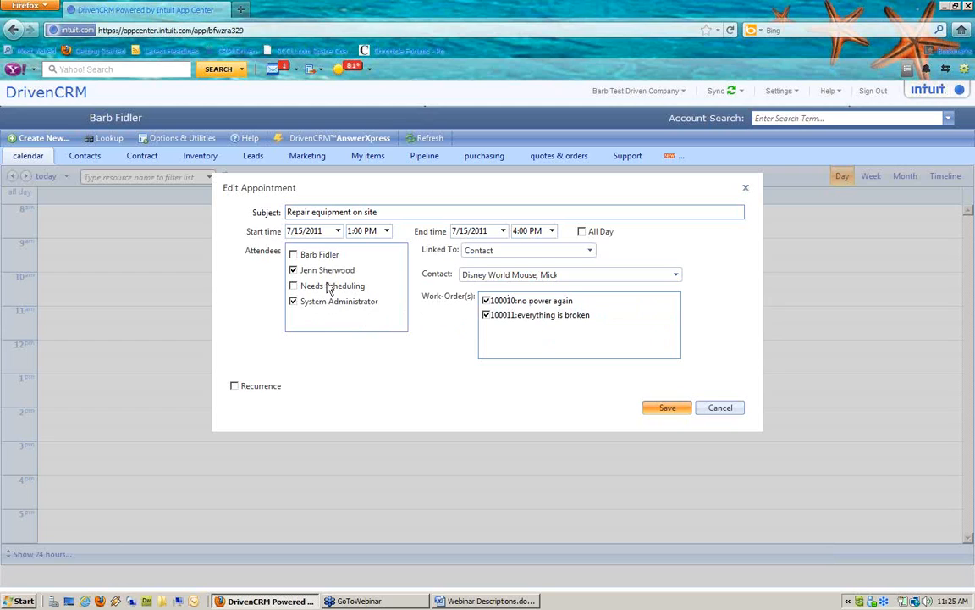
{"action": "left_click", "coordinate": [487, 301]}
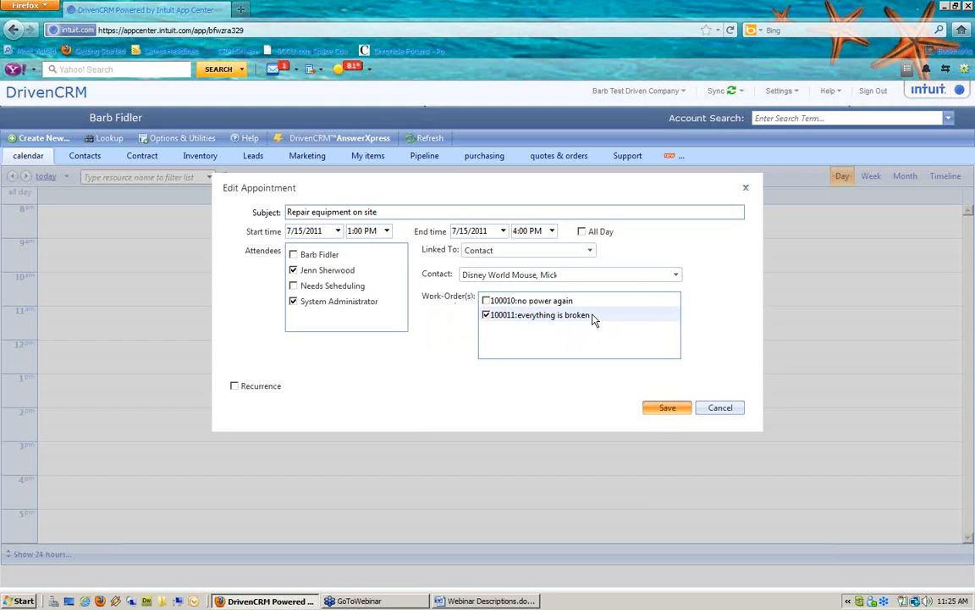
{"action": "left_click", "coordinate": [669, 408]}
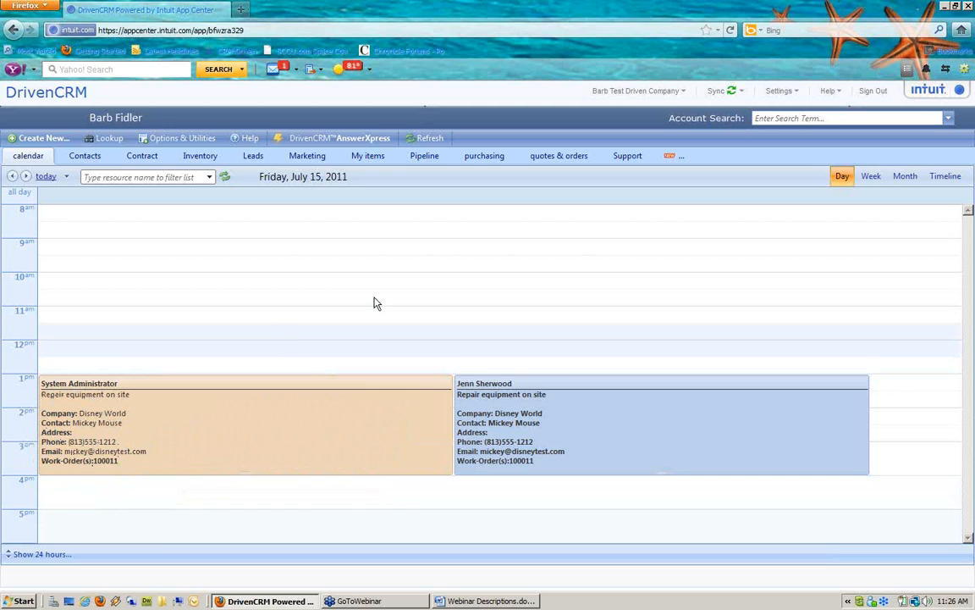
Review Disney World work order 100011's 7/15/2011 1:00 PM scheduling, then close it
{"action": "left_click", "coordinate": [627, 157]}
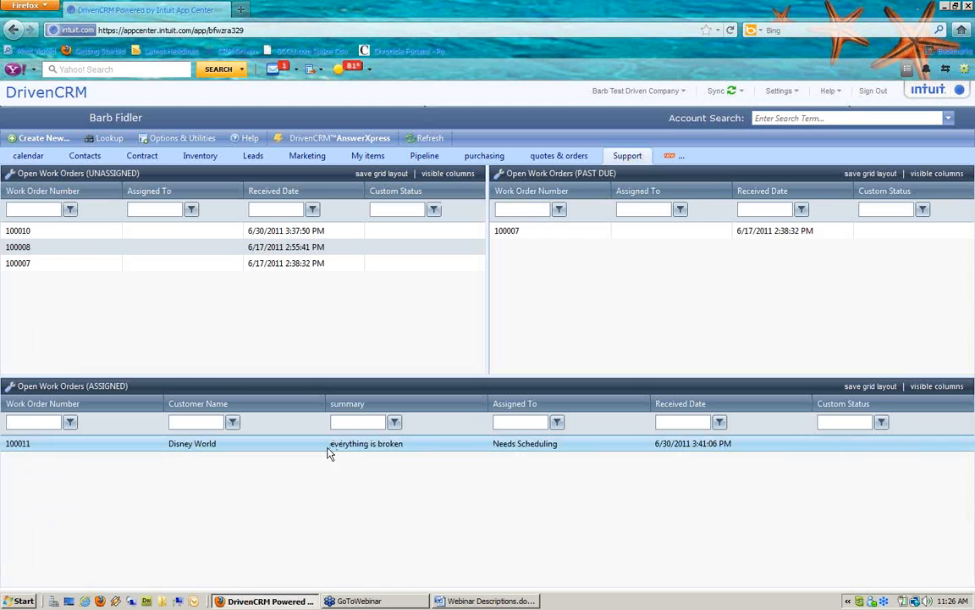
{"action": "double_click", "coordinate": [299, 453]}
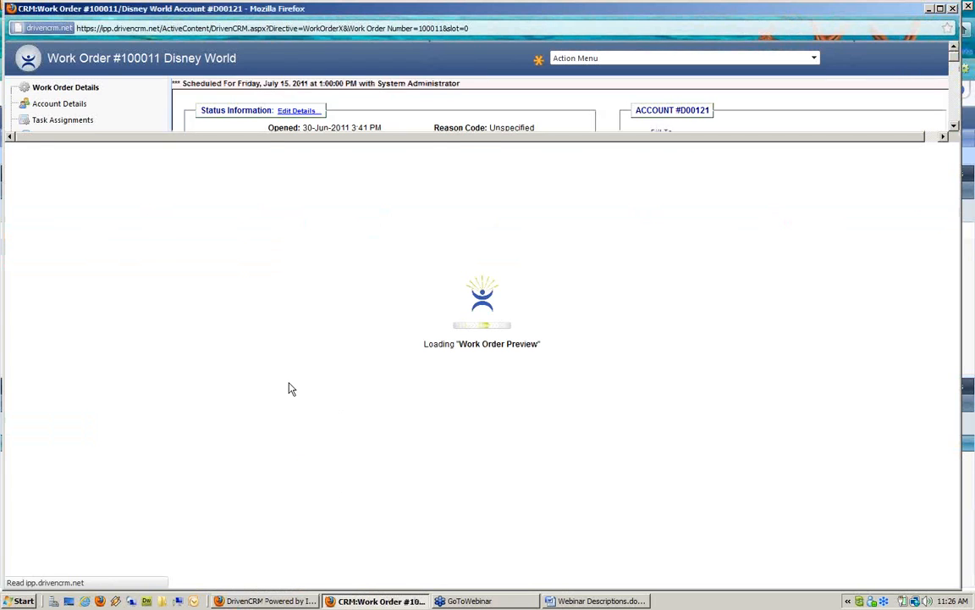
{"action": "left_click_drag", "start_coordinate": [183, 83], "coordinate": [442, 78]}
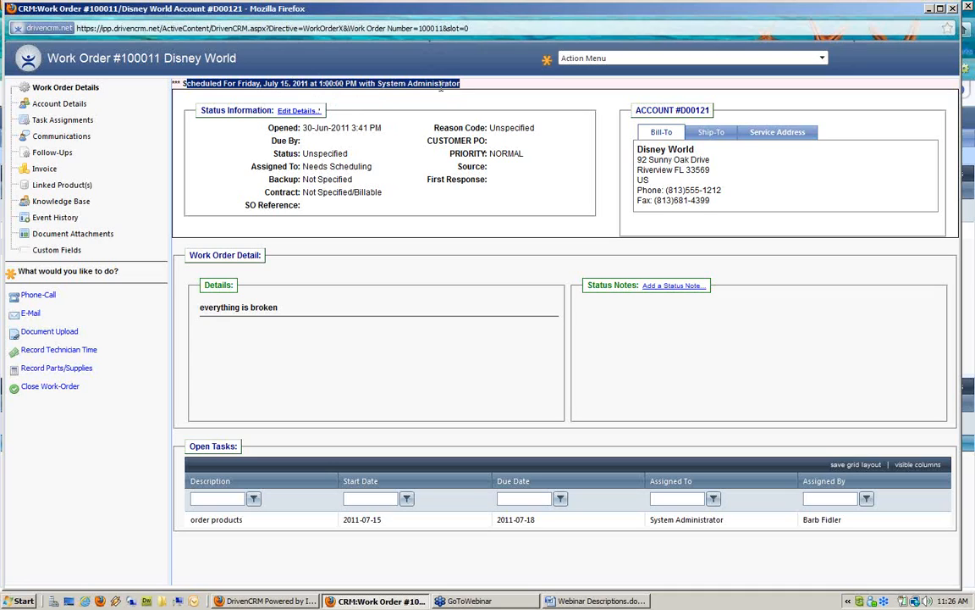
{"action": "left_click", "coordinate": [954, 7]}
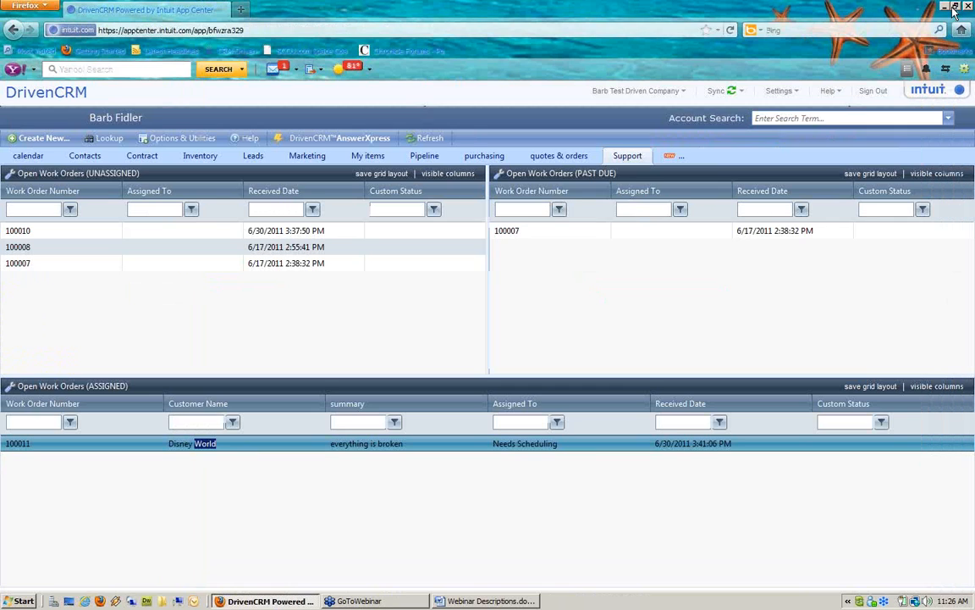
Find the Disney World account by searching 'disne' and scroll to its appointments
{"action": "left_click", "coordinate": [837, 118]}
{"action": "type", "text": "dis"}
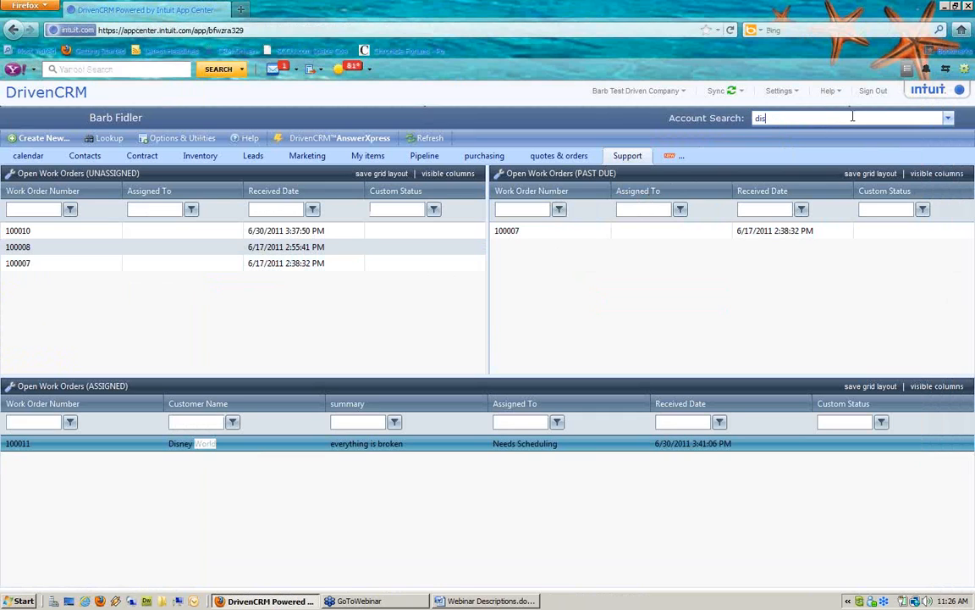
{"action": "type", "text": "ney Shop Duck, Donald"}
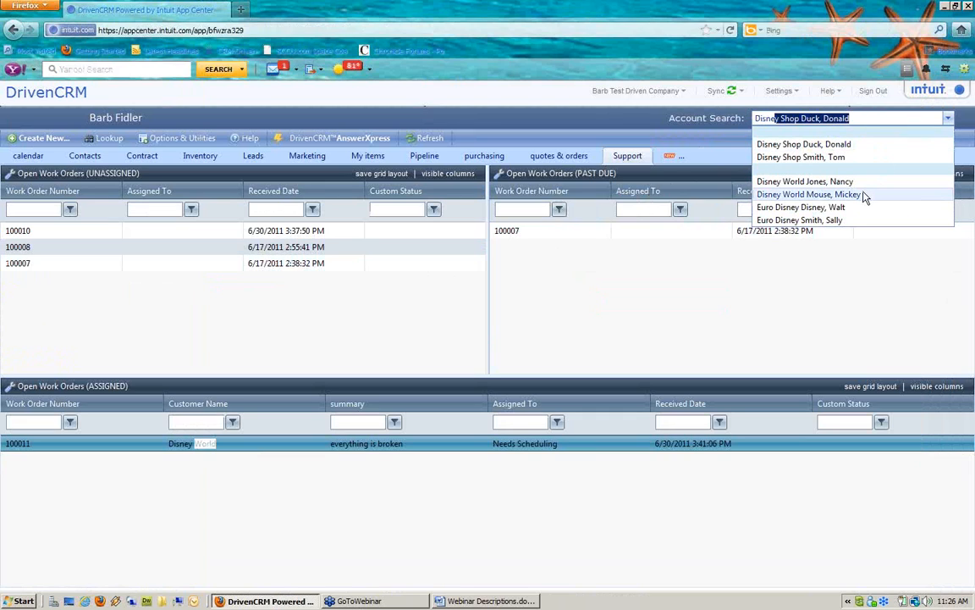
{"action": "left_click", "coordinate": [805, 194]}
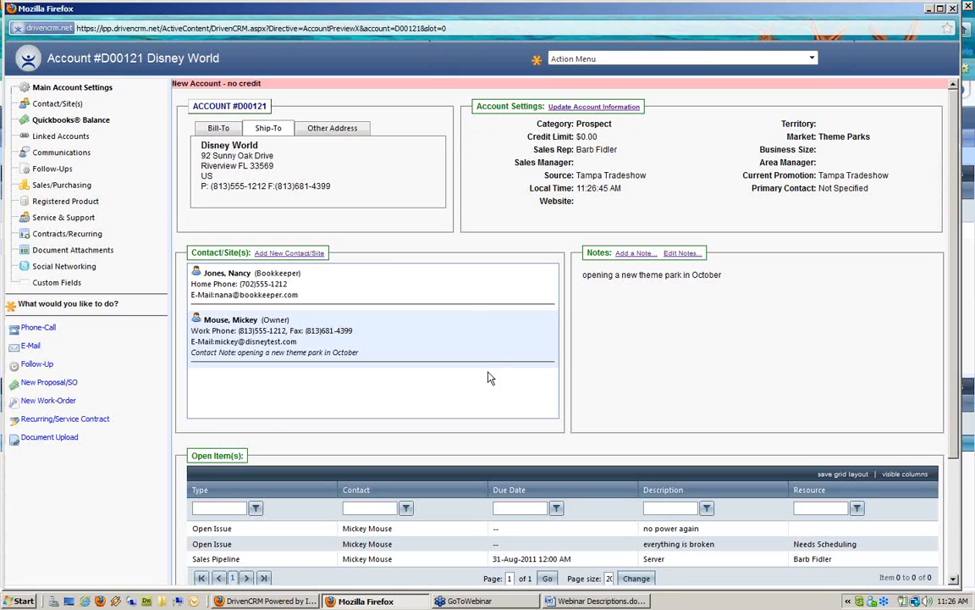
{"action": "scroll", "coordinate": [288, 506], "scroll_direction": "down", "scroll_amount": 1}
{"action": "scroll", "coordinate": [288, 505], "scroll_direction": "down", "scroll_amount": 2}
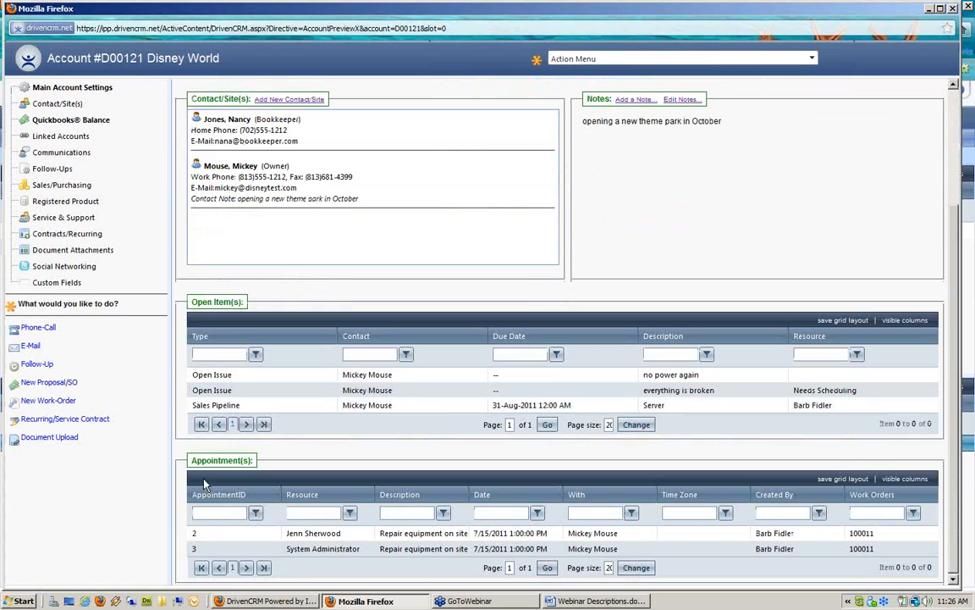
{"action": "left_click", "coordinate": [313, 536]}
{"action": "left_click", "coordinate": [320, 550]}
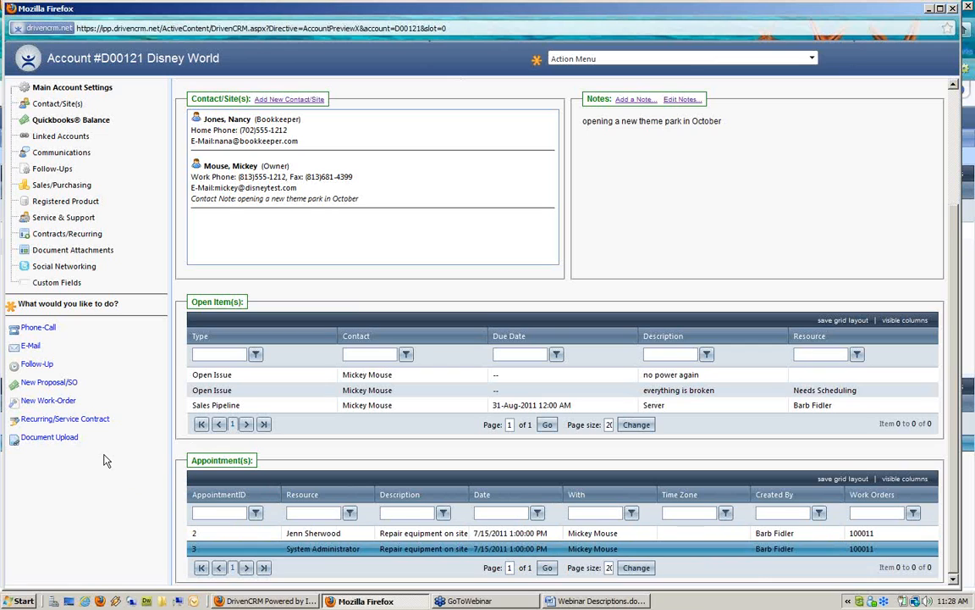
{"action": "left_click", "coordinate": [930, 9]}
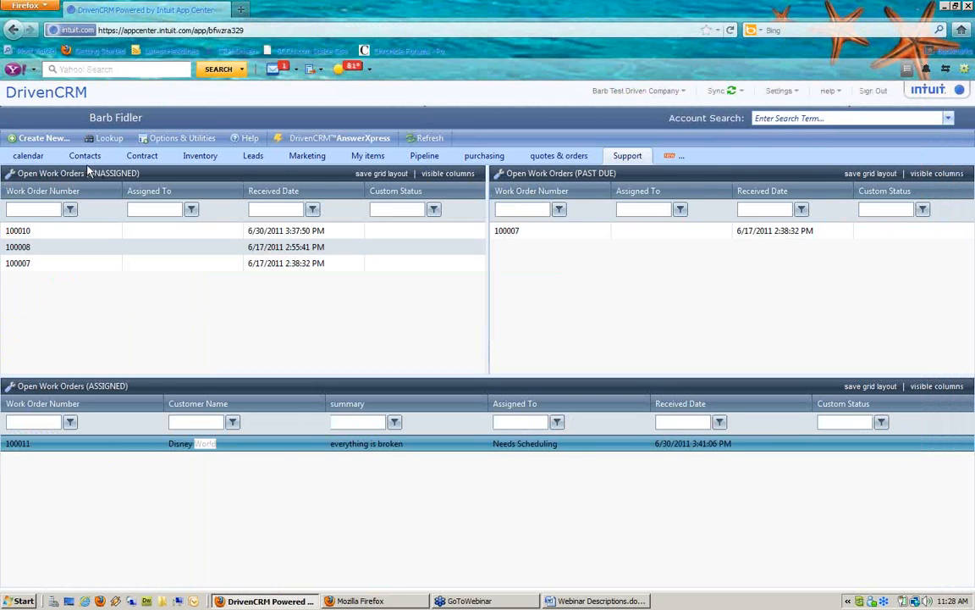
{"action": "left_click", "coordinate": [144, 158]}
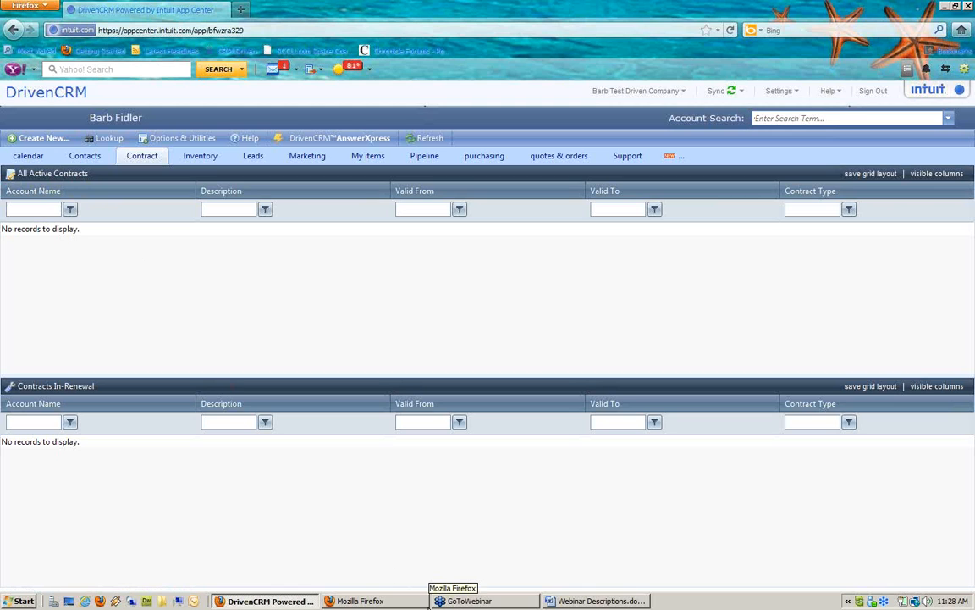
{"action": "left_click", "coordinate": [418, 603]}
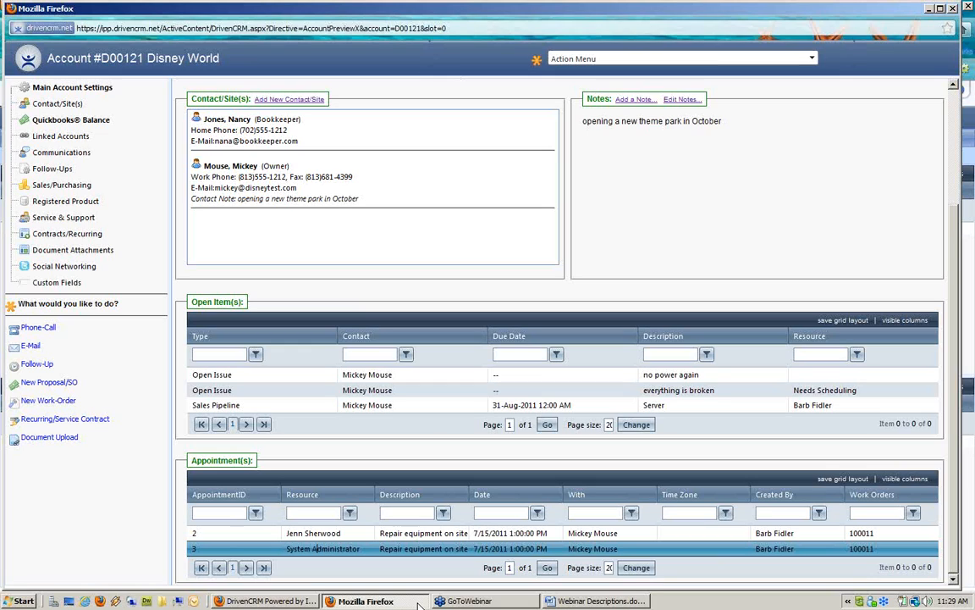
Create a '5 hour block time' contract for the Disney World owner contact with service usage tracking
{"action": "left_click", "coordinate": [83, 427]}
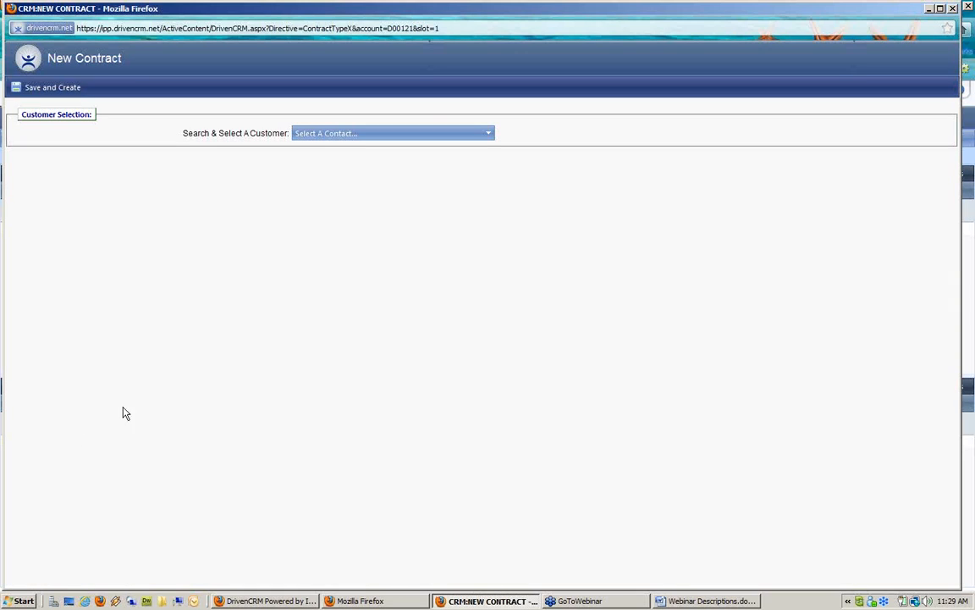
{"action": "left_click", "coordinate": [381, 139]}
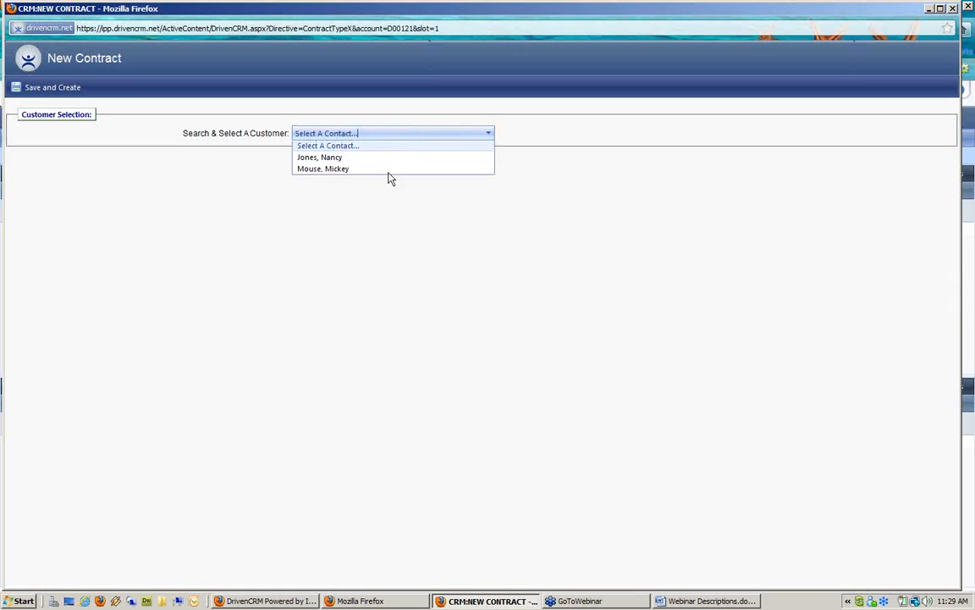
{"action": "left_click", "coordinate": [375, 173]}
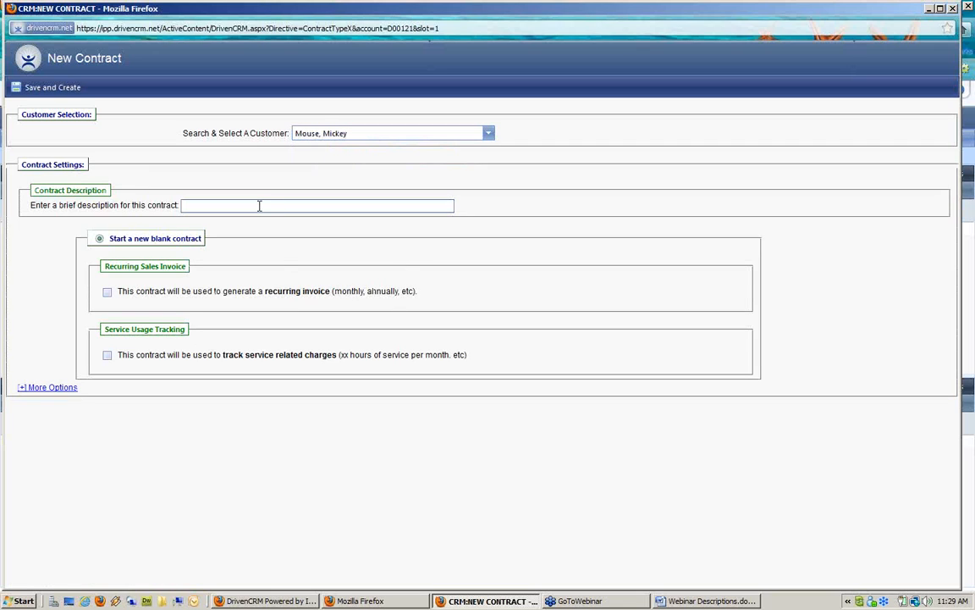
{"action": "type", "text": "5 hour block time"}
{"action": "left_click_drag", "start_coordinate": [102, 328], "coordinate": [212, 339]}
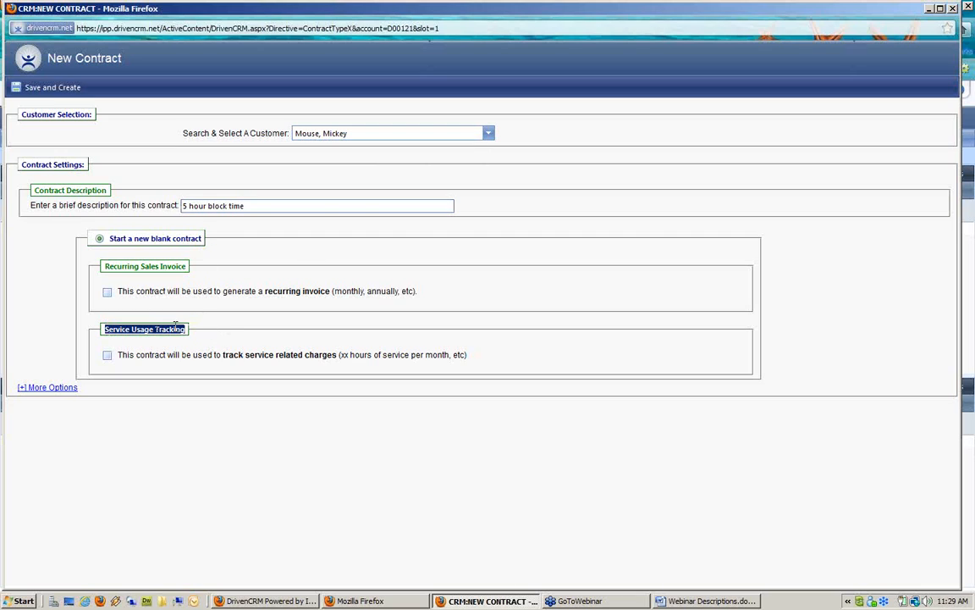
{"action": "left_click", "coordinate": [108, 356]}
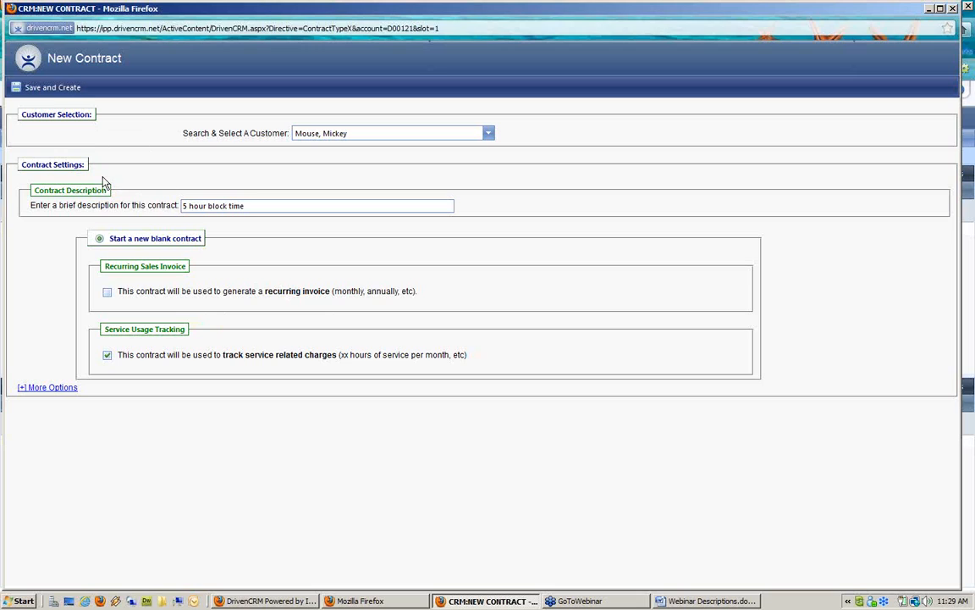
{"action": "left_click", "coordinate": [60, 90]}
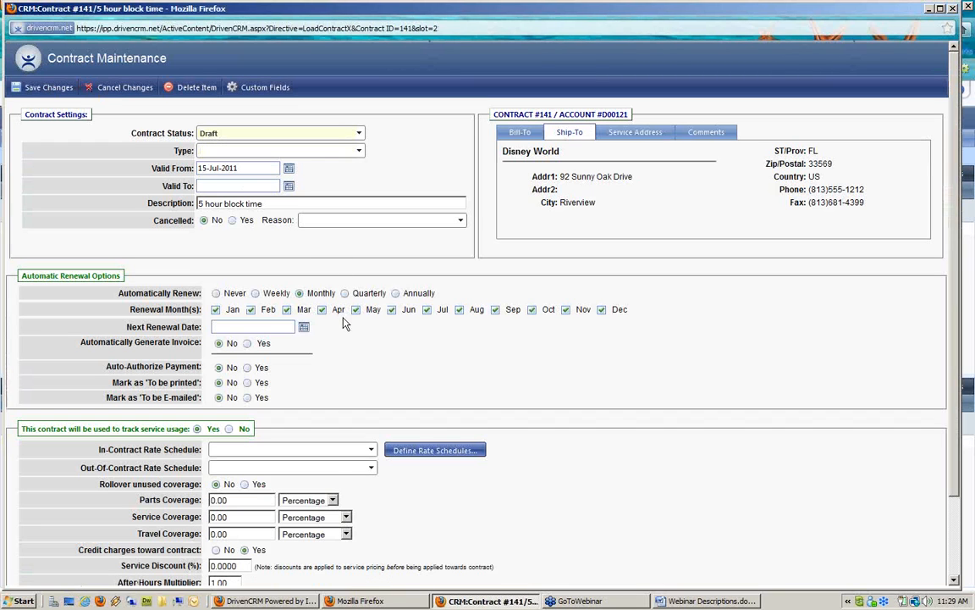
Check the In-Contract Rate Schedule dropdown, which has no schedules yet
{"action": "left_click_drag", "start_coordinate": [21, 428], "coordinate": [181, 430]}
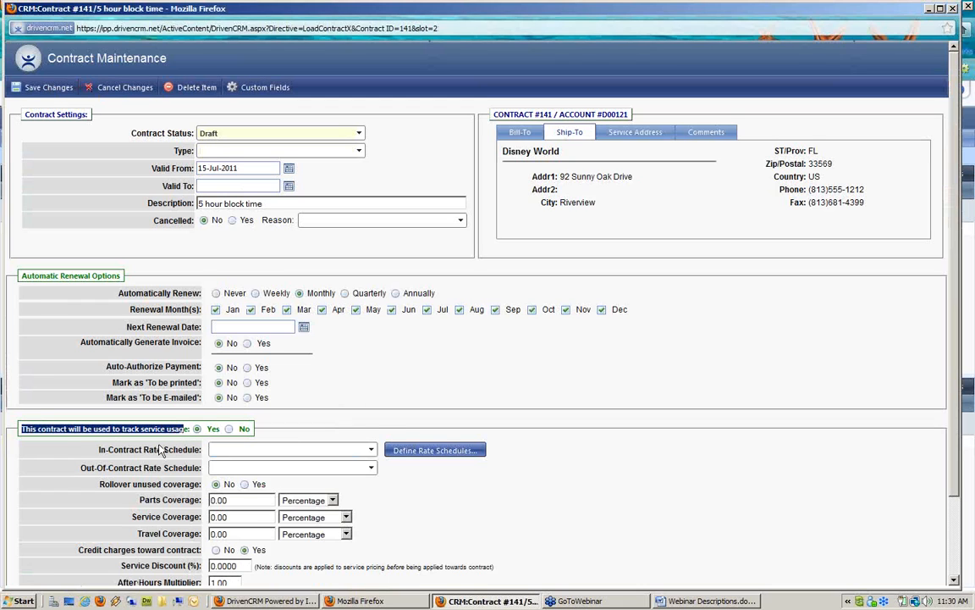
{"action": "scroll", "coordinate": [161, 450], "scroll_direction": "down", "scroll_amount": 2}
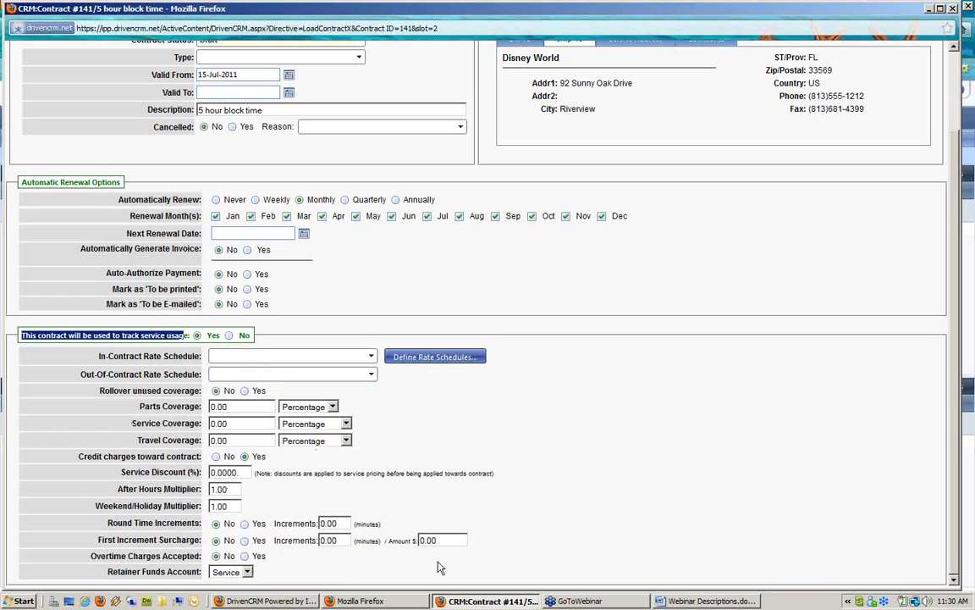
{"action": "left_click", "coordinate": [140, 357]}
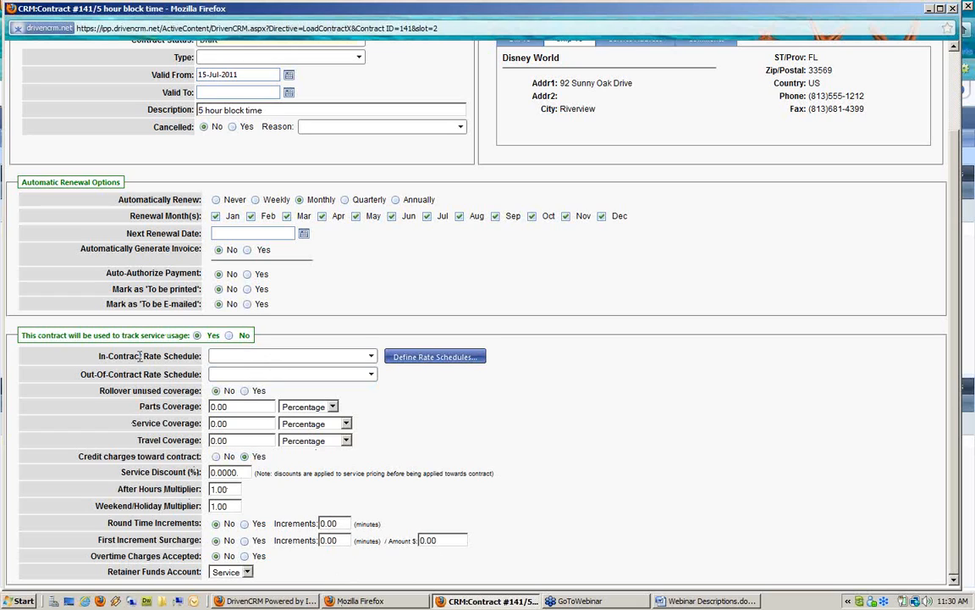
{"action": "left_click_drag", "start_coordinate": [99, 356], "coordinate": [193, 357]}
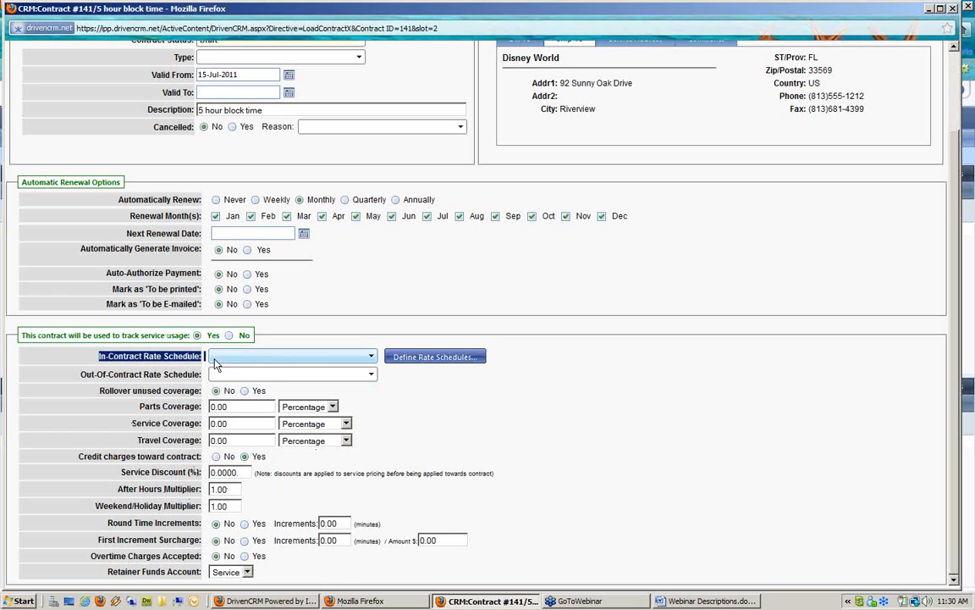
{"action": "left_click", "coordinate": [297, 356]}
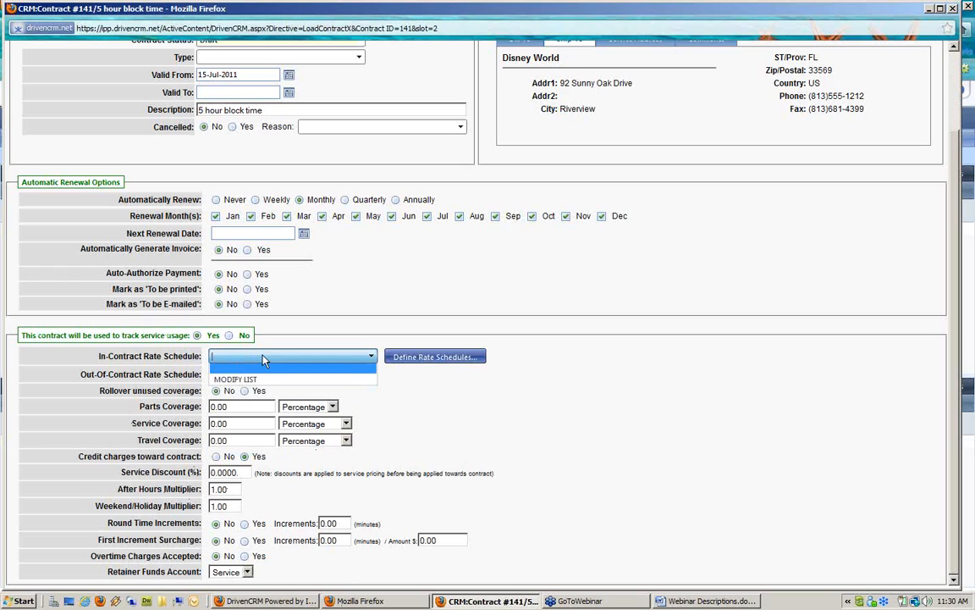
{"action": "left_click", "coordinate": [424, 382]}
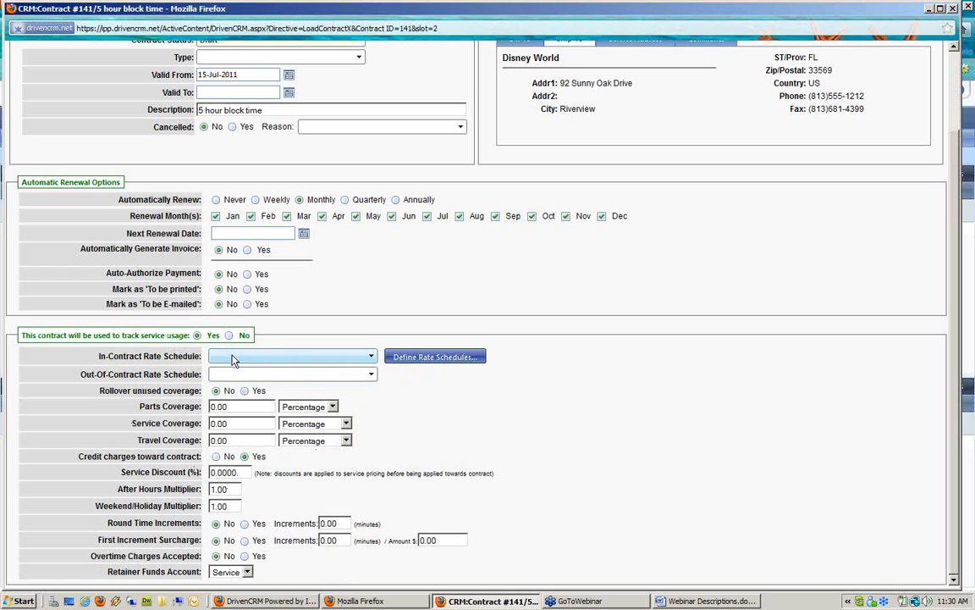
Add 'On Site Rates' to the rate schedule code list and save it
{"action": "left_click", "coordinate": [470, 359]}
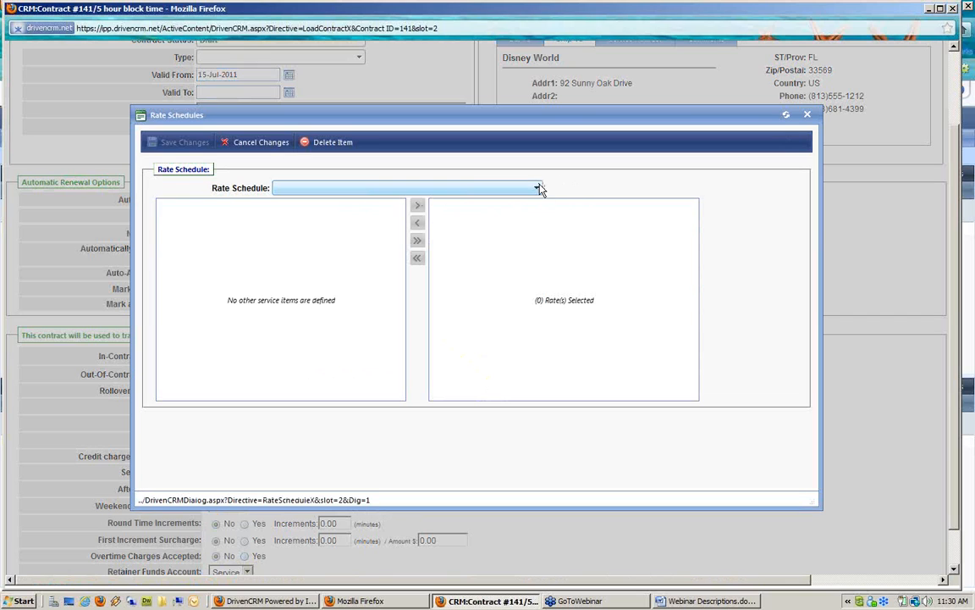
{"action": "left_click", "coordinate": [538, 188]}
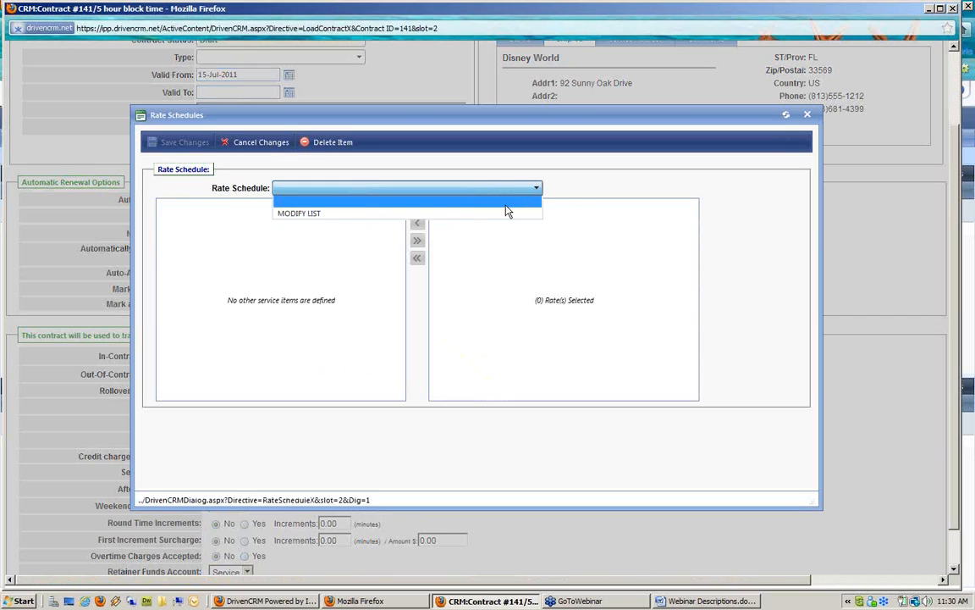
{"action": "left_click", "coordinate": [309, 214]}
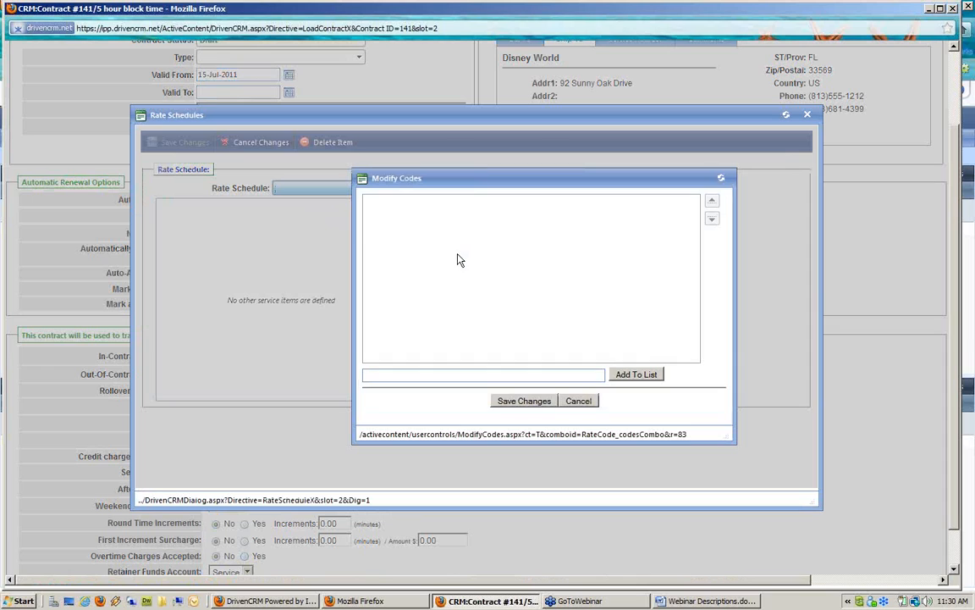
{"action": "left_click", "coordinate": [459, 375]}
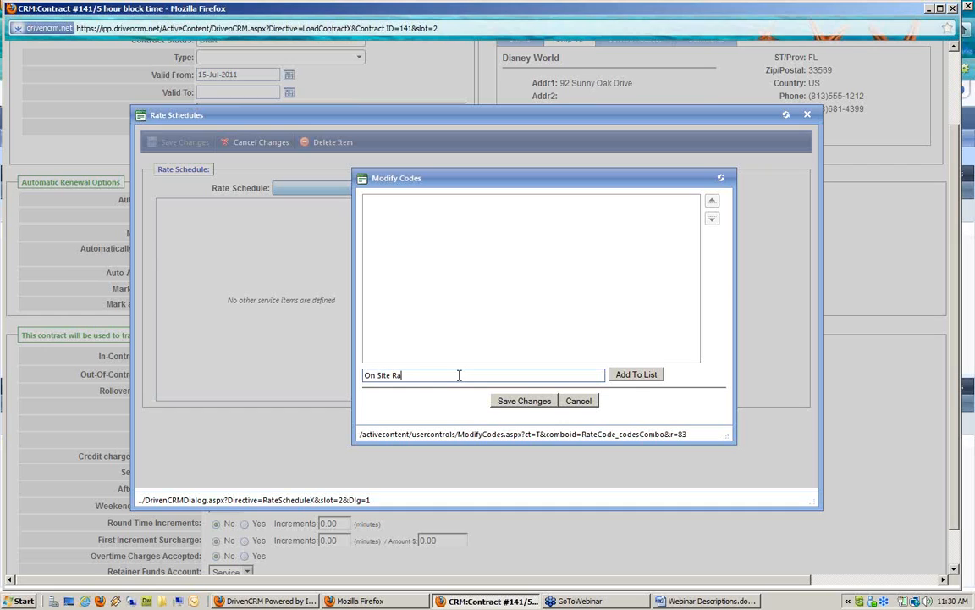
{"action": "left_click", "coordinate": [637, 374]}
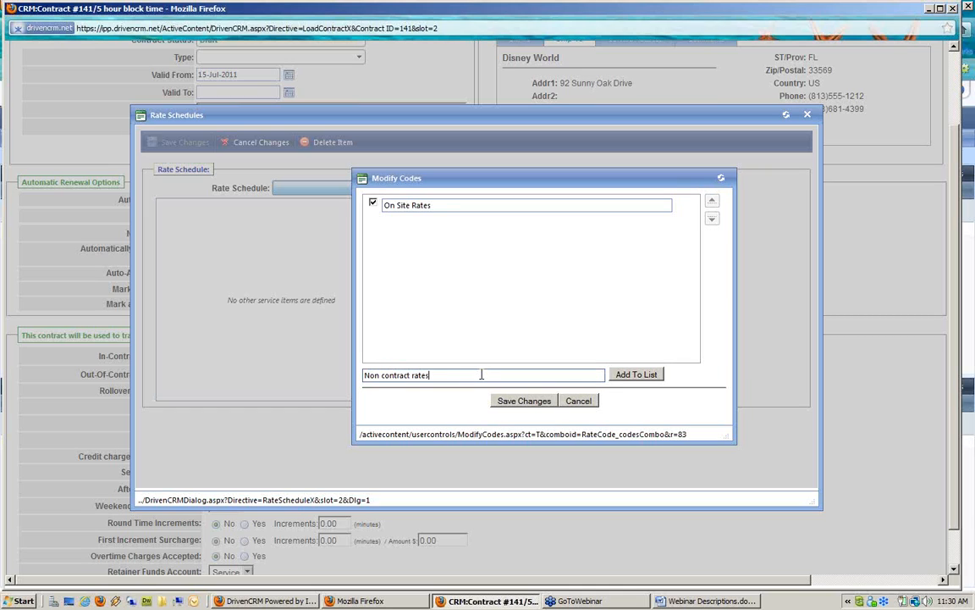
{"action": "left_click", "coordinate": [525, 402]}
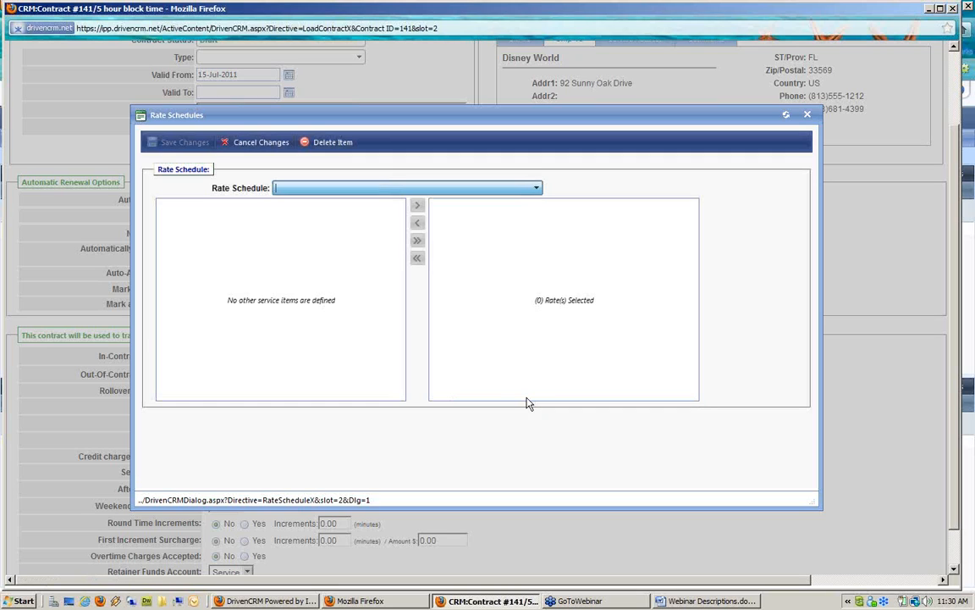
Add 'Non contract rates' to the schedule list, save, and close Rate Schedules
{"action": "left_click", "coordinate": [504, 188]}
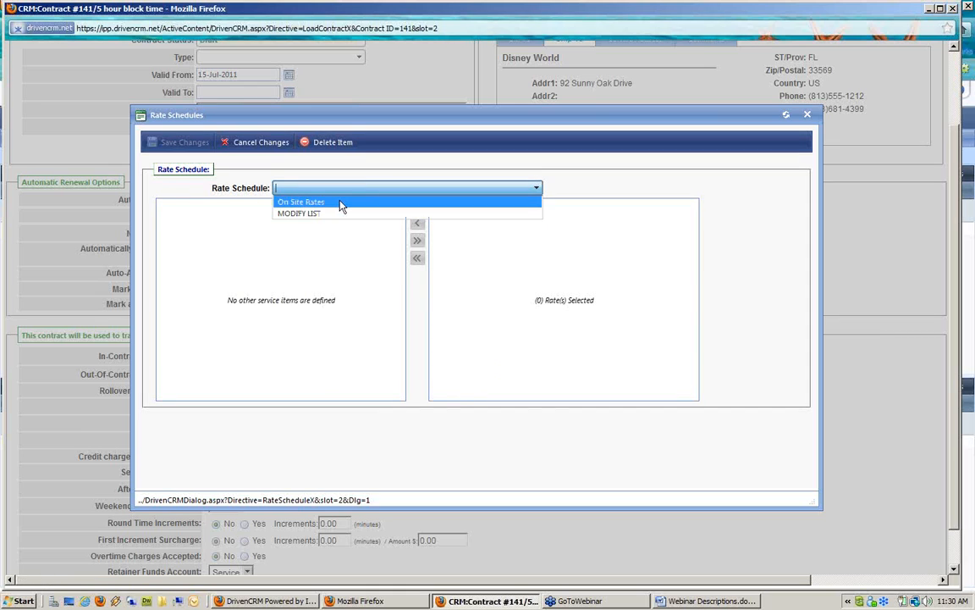
{"action": "left_click", "coordinate": [303, 213]}
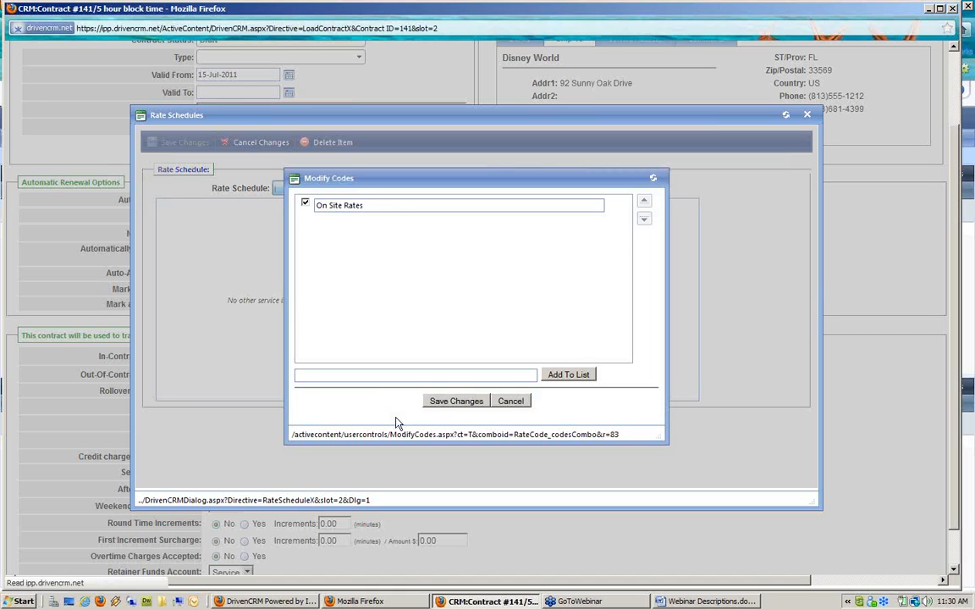
{"action": "left_click", "coordinate": [383, 373]}
{"action": "type", "text": "Non"}
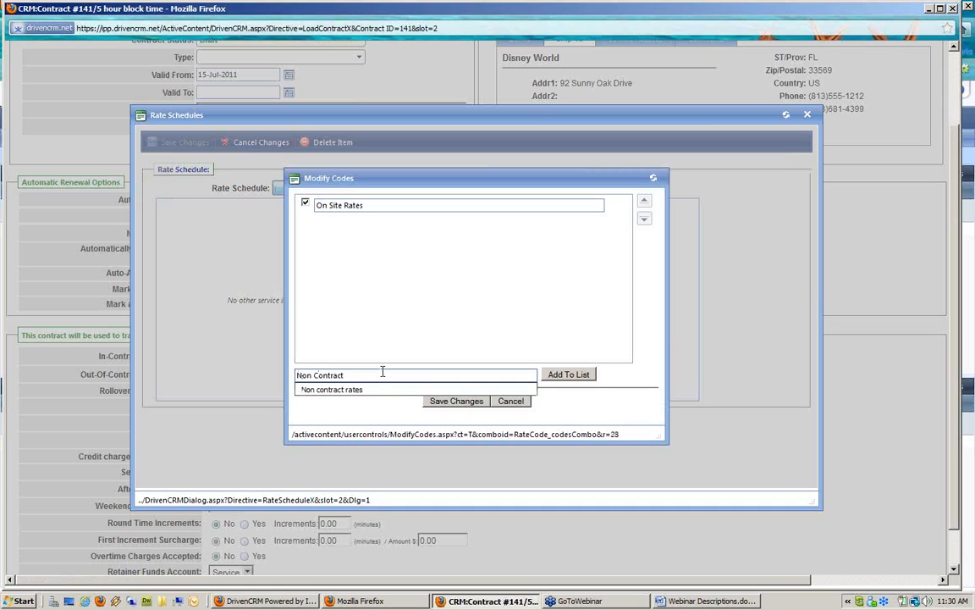
{"action": "type", "text": " Contract"}
{"action": "left_click", "coordinate": [369, 390]}
{"action": "left_click", "coordinate": [565, 375]}
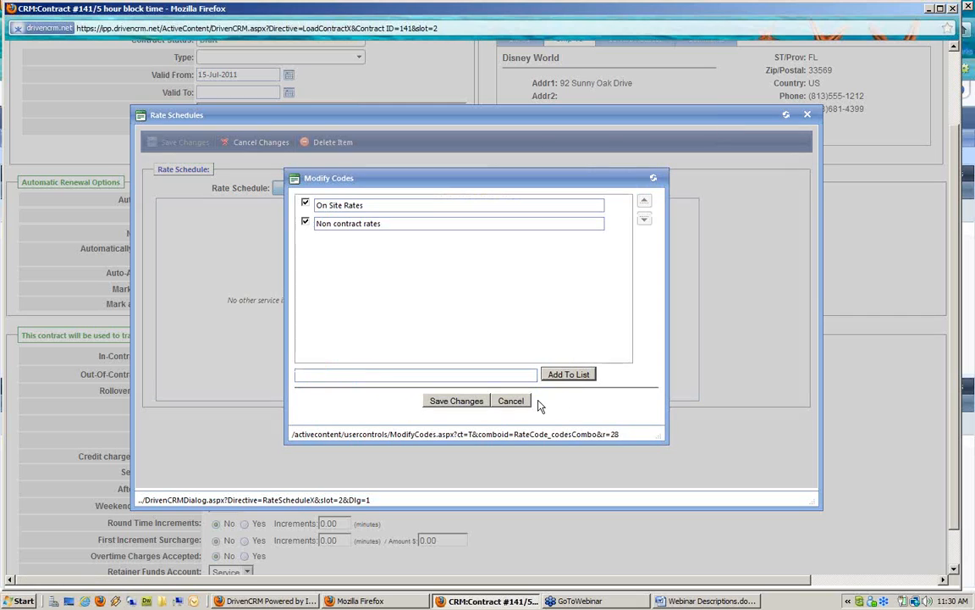
{"action": "left_click", "coordinate": [458, 402]}
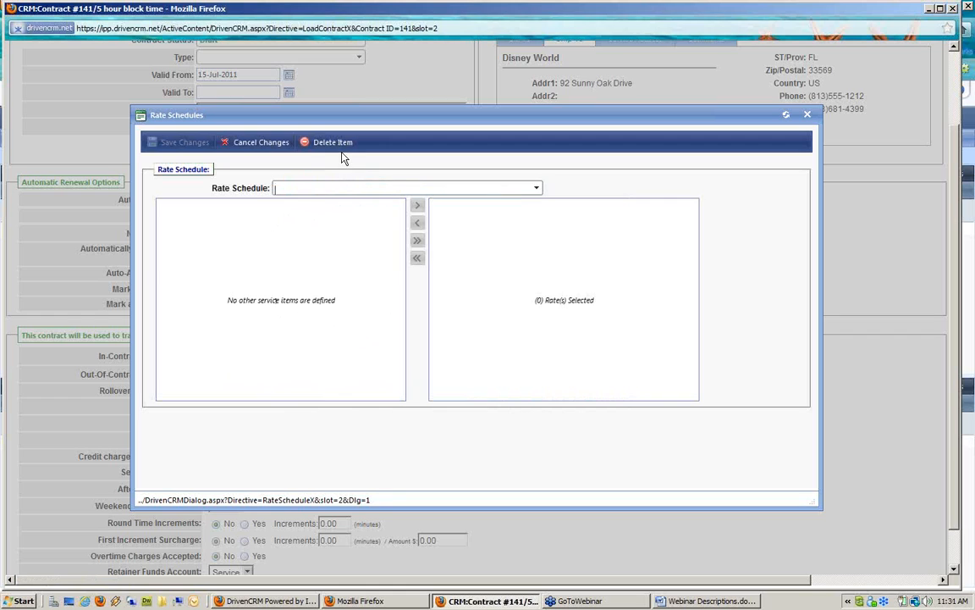
{"action": "left_click", "coordinate": [807, 115]}
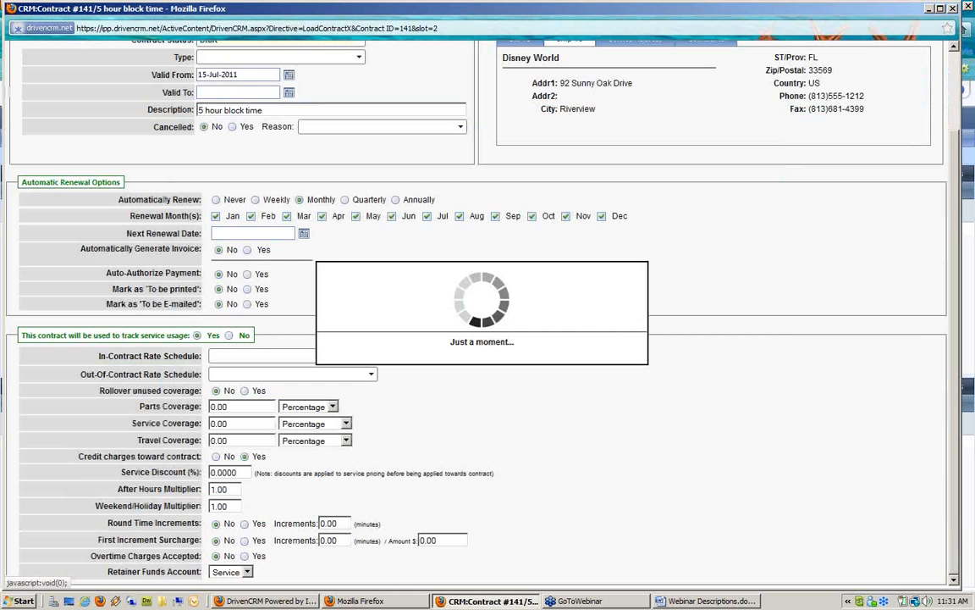
Close the contract and Disney World account windows and list Service Items in Item Research
{"action": "left_click", "coordinate": [953, 10]}
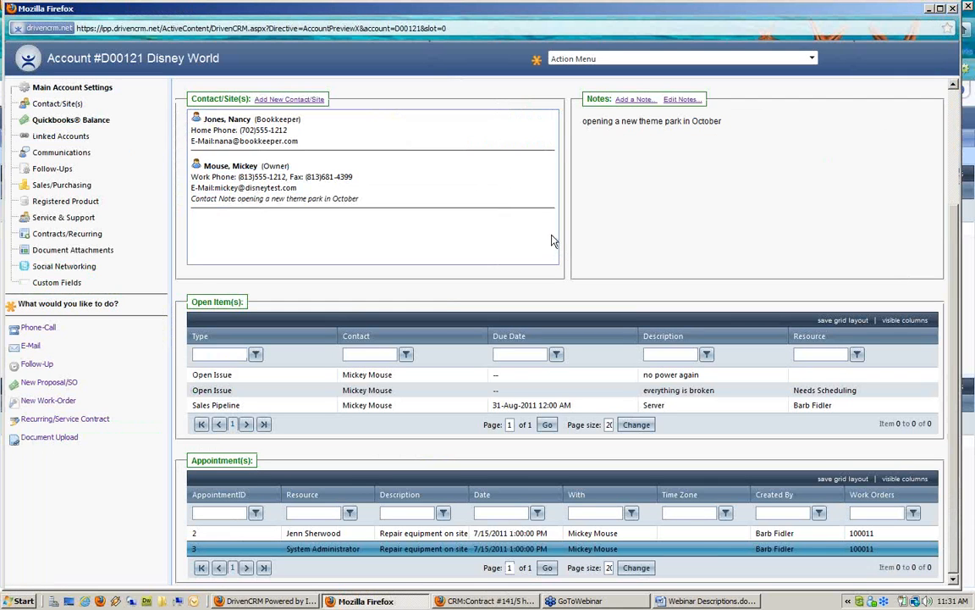
{"action": "left_click", "coordinate": [954, 9]}
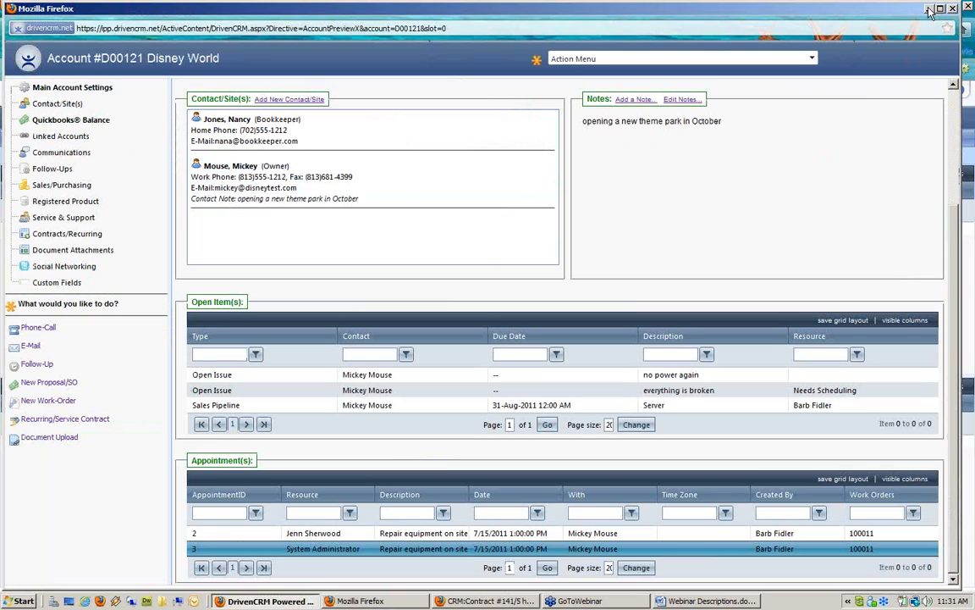
{"action": "mouse_move", "coordinate": [109, 140]}
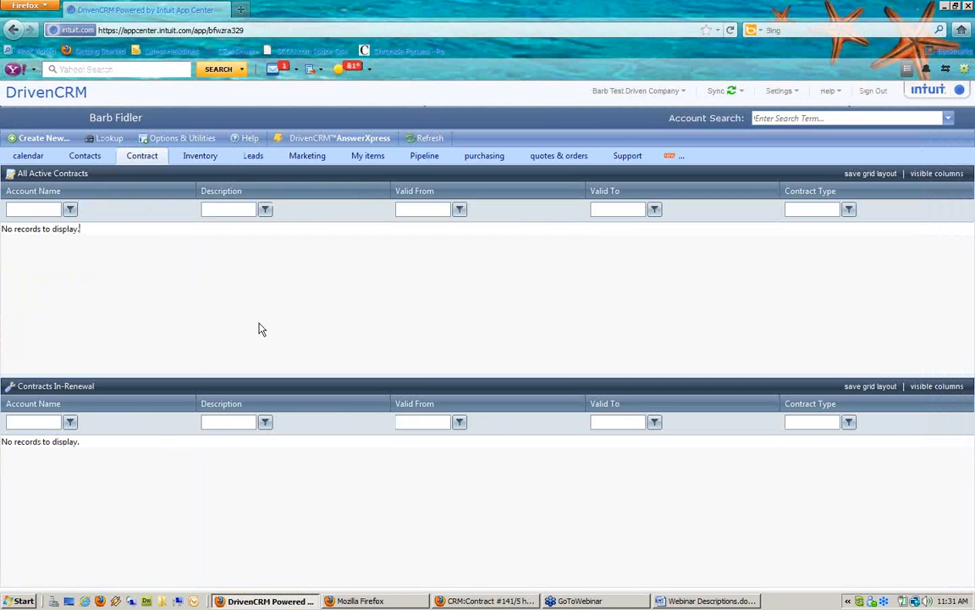
{"action": "left_click", "coordinate": [127, 159]}
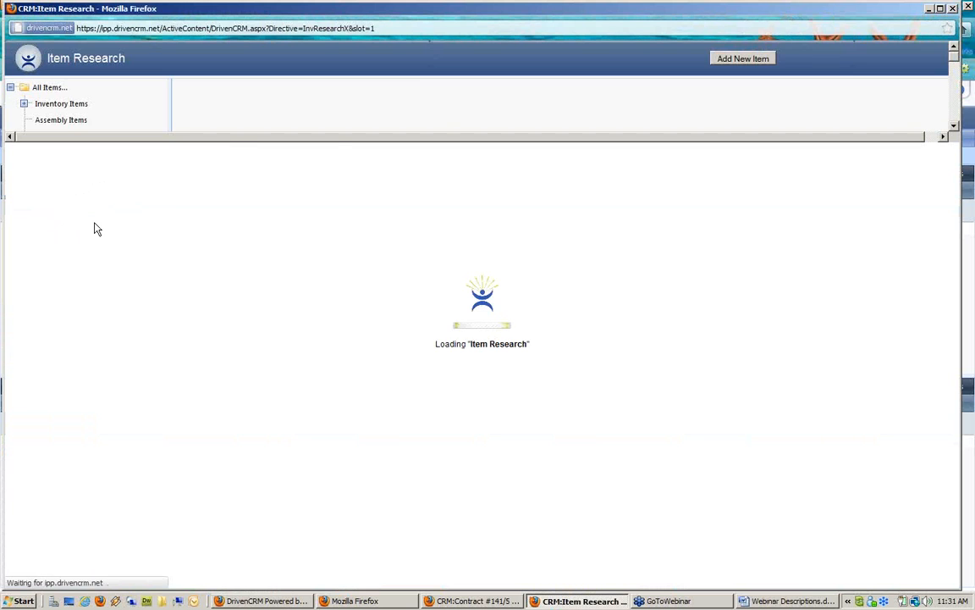
{"action": "left_click", "coordinate": [57, 154]}
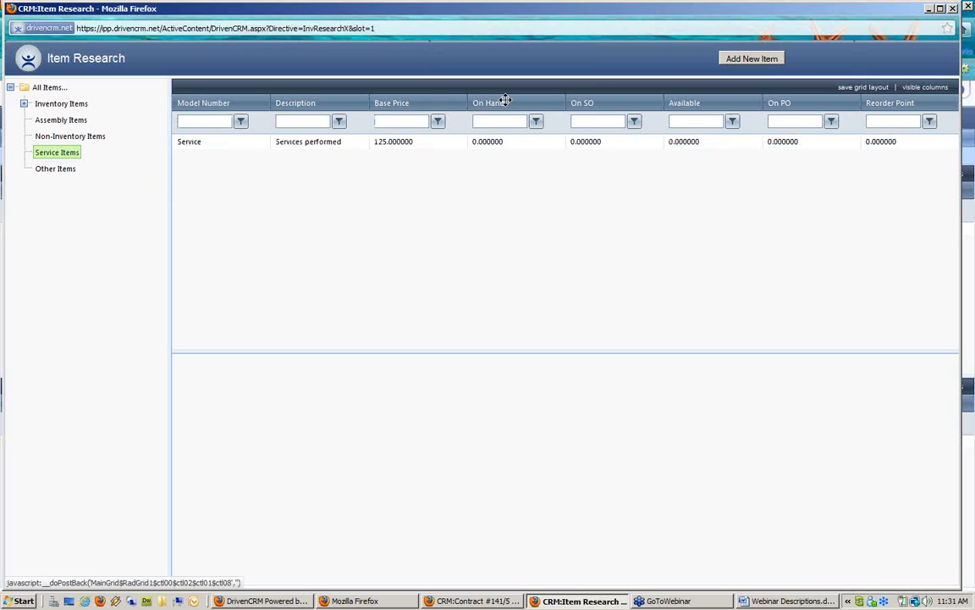
Start a new item of type Service in the General Product category
{"action": "left_click", "coordinate": [760, 62]}
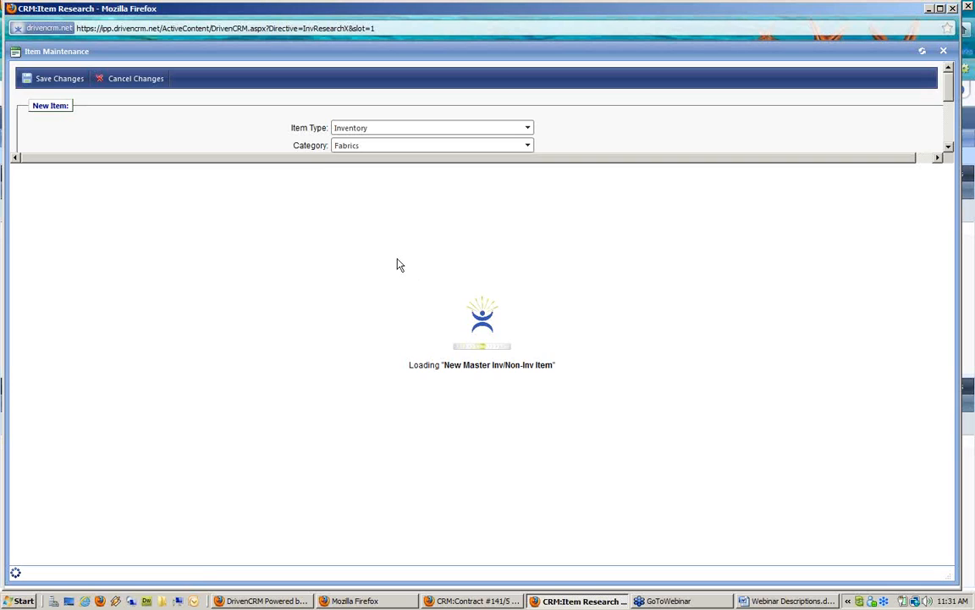
{"action": "left_click", "coordinate": [381, 129]}
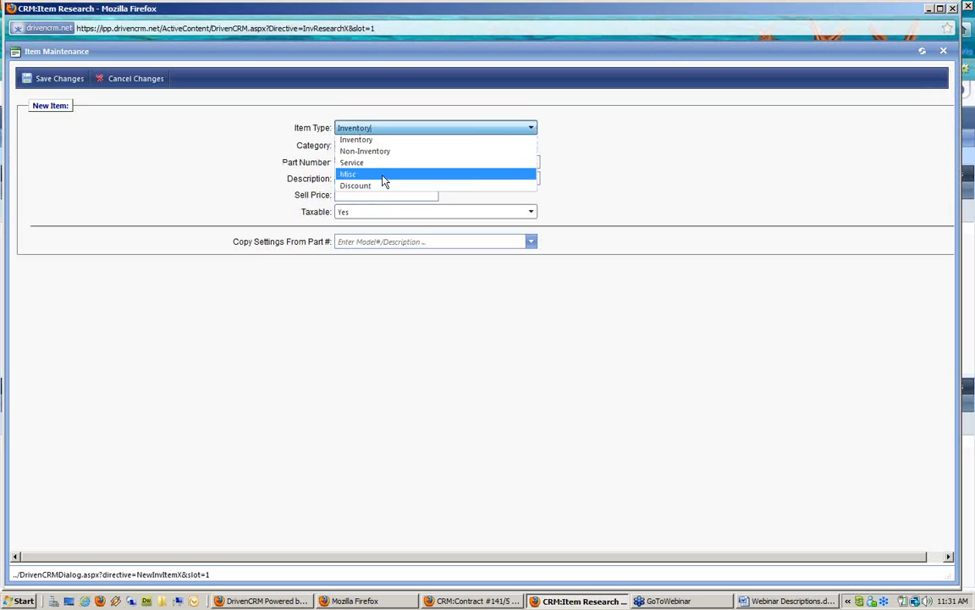
{"action": "left_click", "coordinate": [372, 161]}
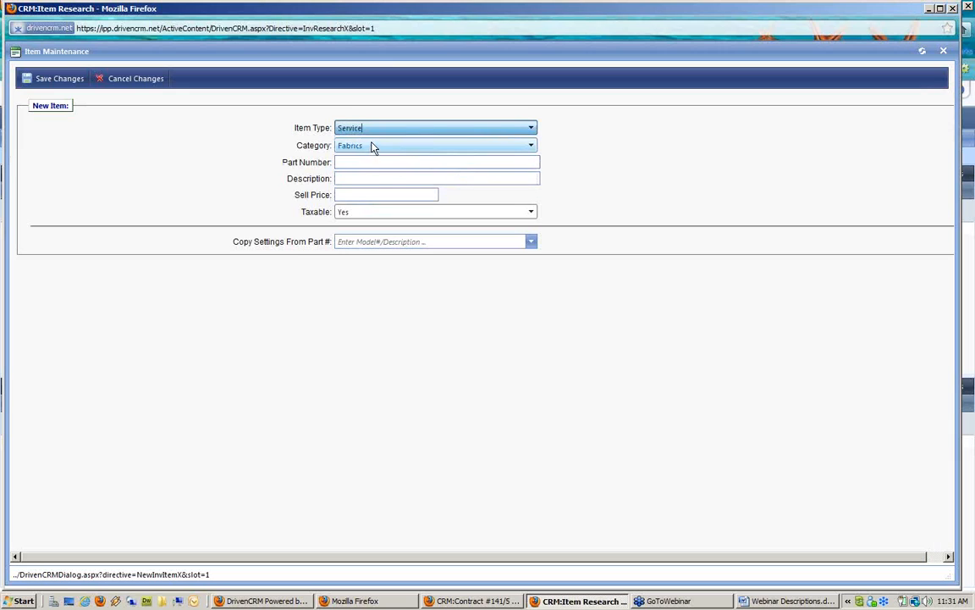
{"action": "left_click", "coordinate": [372, 146]}
{"action": "left_click", "coordinate": [375, 172]}
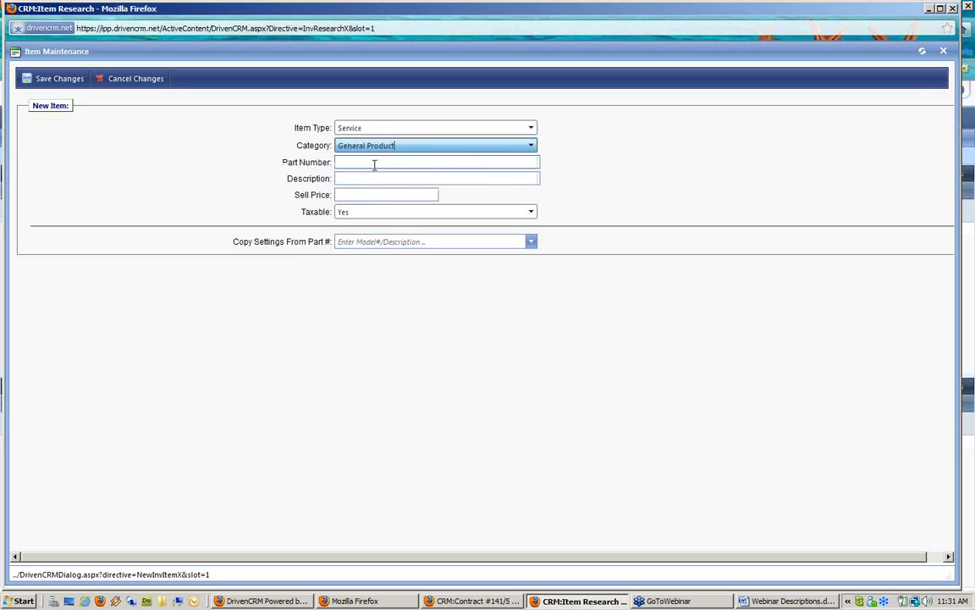
Give it part number 'On Site', description 'On Site labor', sell price 200, and save
{"action": "left_click", "coordinate": [374, 163]}
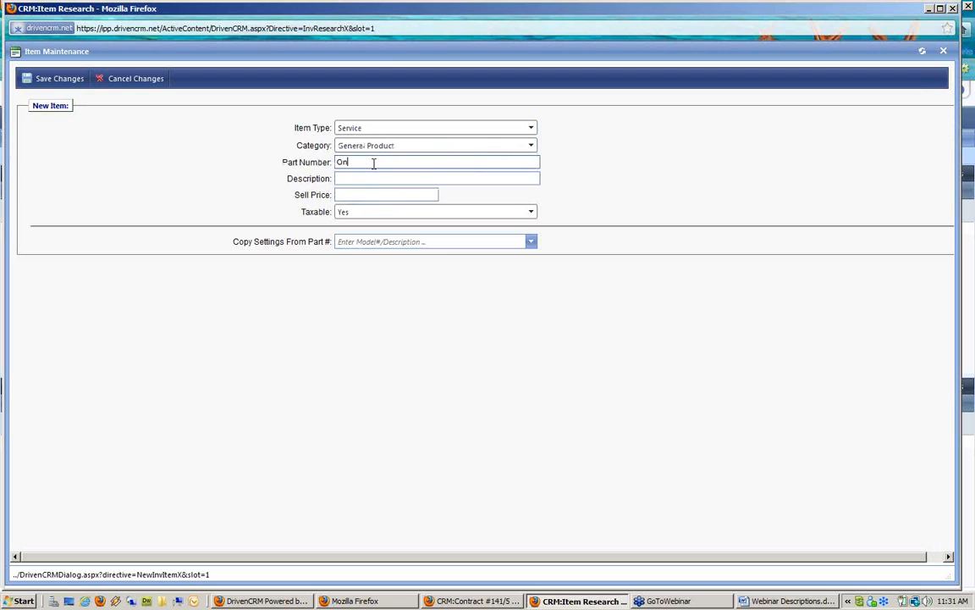
{"action": "type", "text": "On Site,"}
{"action": "left_click", "coordinate": [364, 179]}
{"action": "type", "text": "On "}
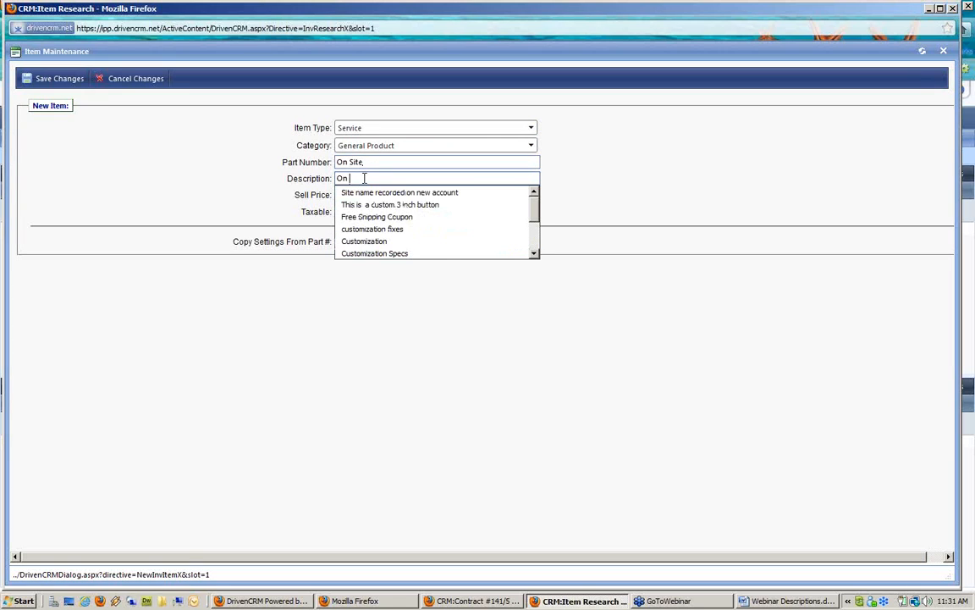
{"action": "type", "text": "Site loa"}
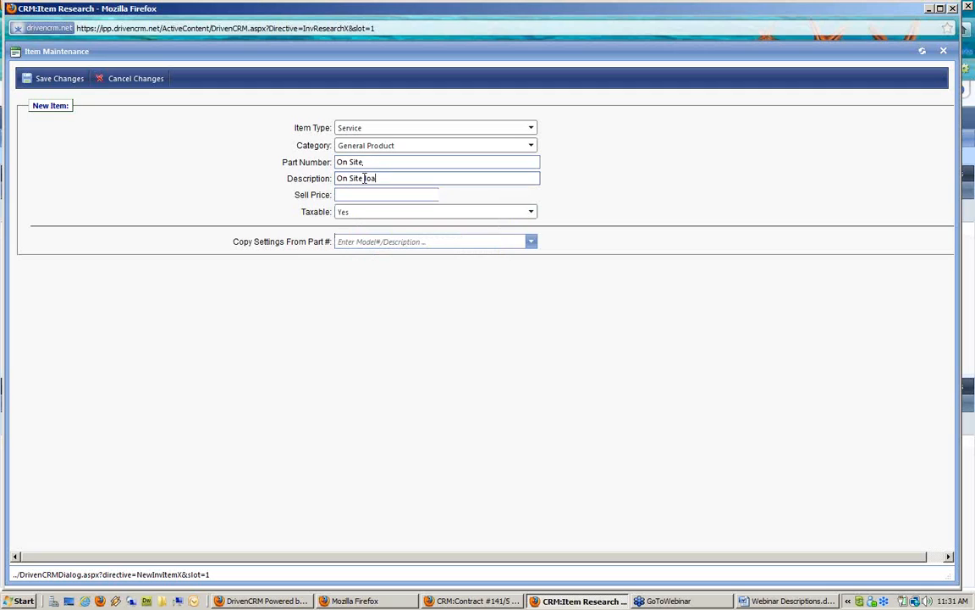
{"action": "key", "text": "BackSpace"}
{"action": "key", "text": "BackSpace"}
{"action": "type", "text": "abor"}
{"action": "key", "text": "Tab"}
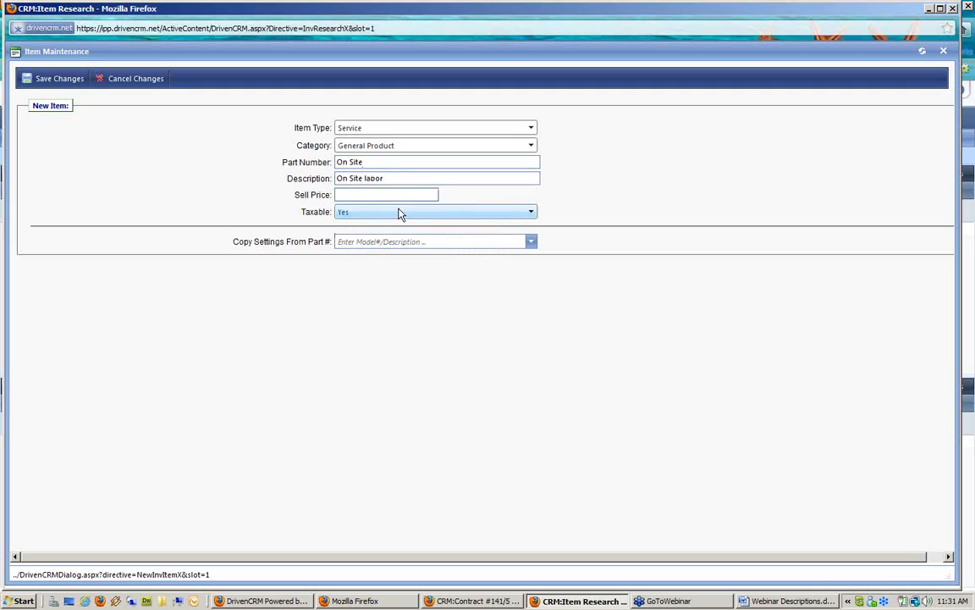
{"action": "left_click", "coordinate": [395, 197]}
{"action": "type", "text": "200"}
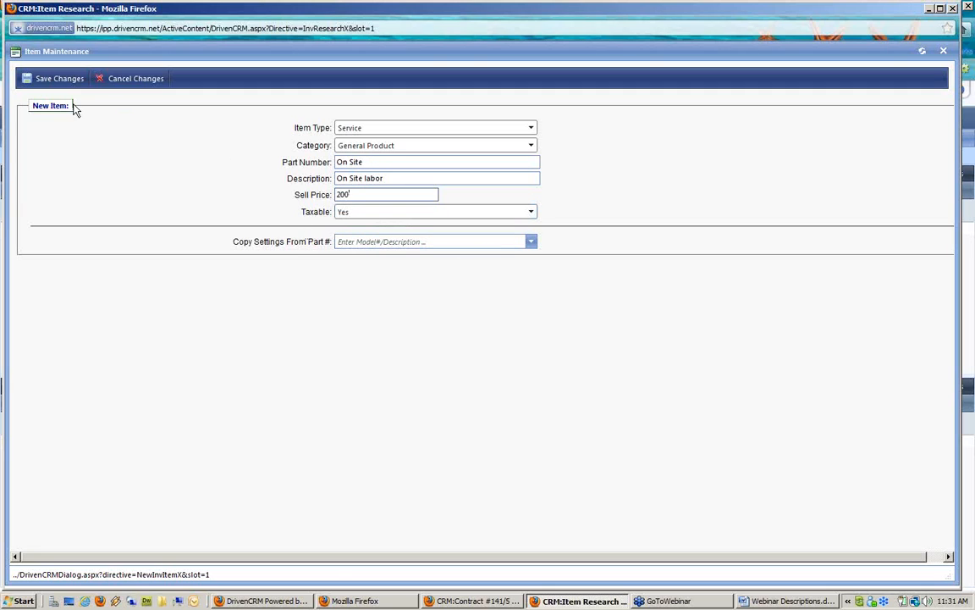
{"action": "left_click", "coordinate": [59, 79]}
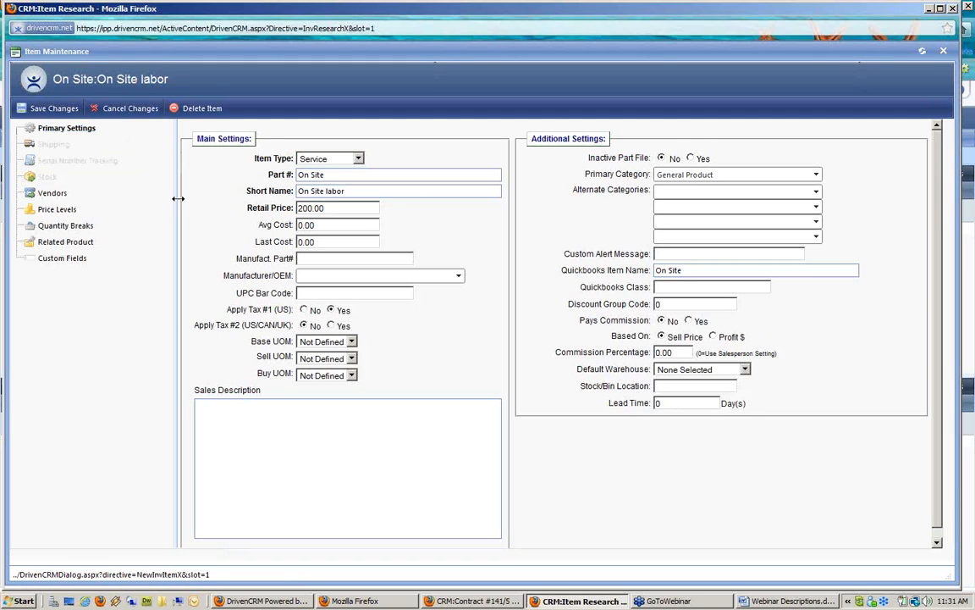
{"action": "left_click", "coordinate": [54, 107]}
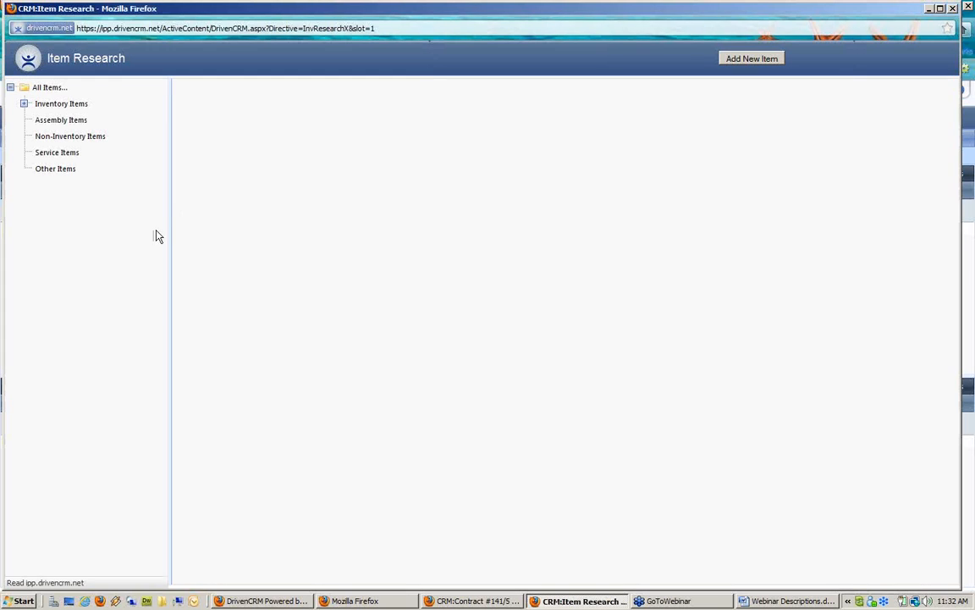
Review and save the Services performed item, close Item Research, and return to contract #141
{"action": "left_click", "coordinate": [71, 154]}
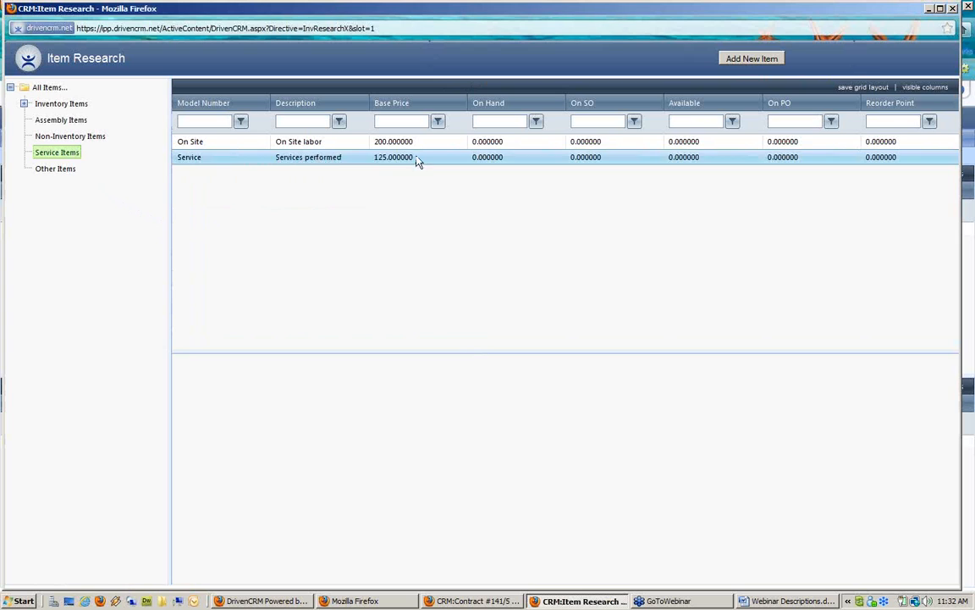
{"action": "double_click", "coordinate": [256, 167]}
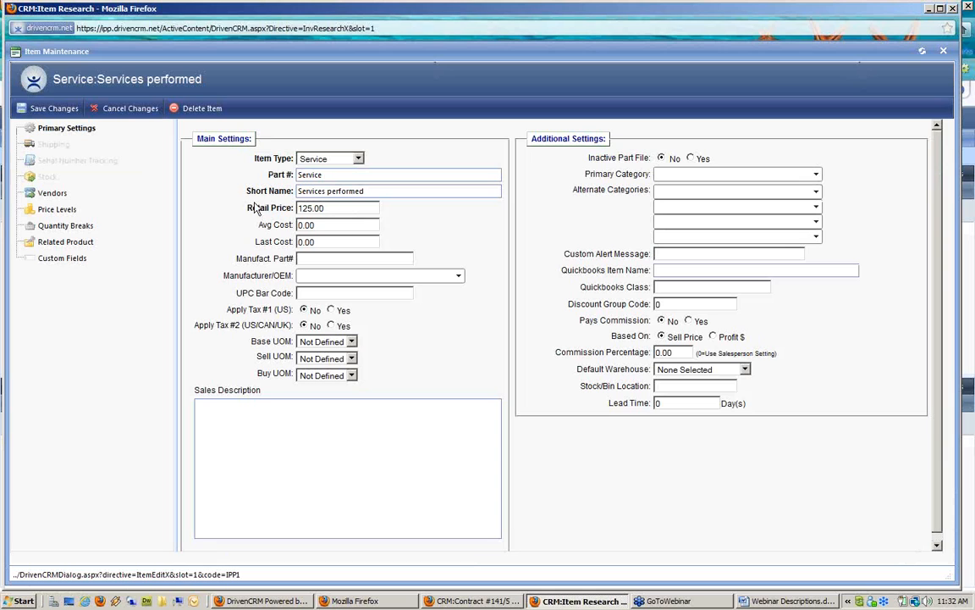
{"action": "left_click", "coordinate": [40, 114]}
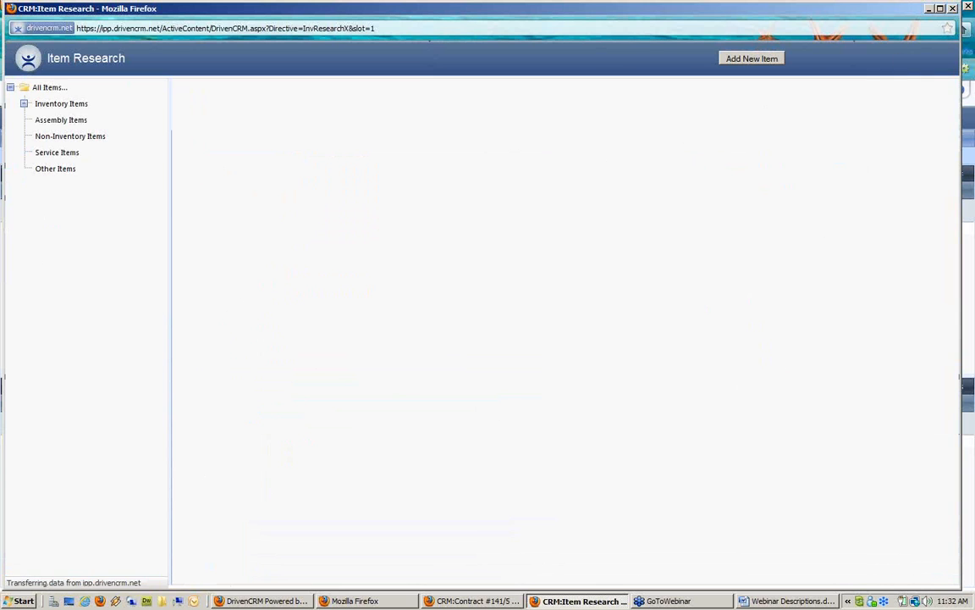
{"action": "left_click", "coordinate": [954, 8]}
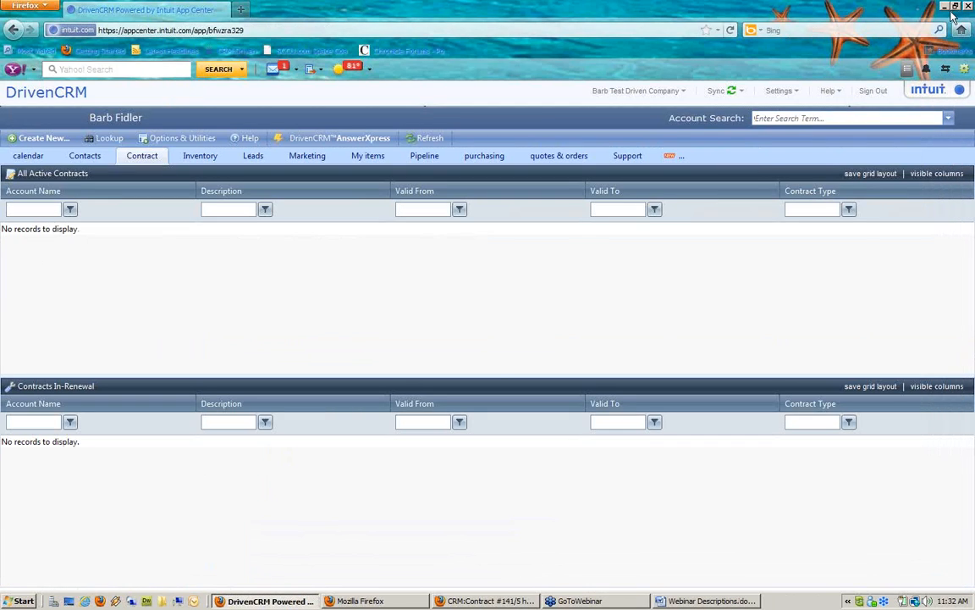
{"action": "left_click", "coordinate": [484, 602]}
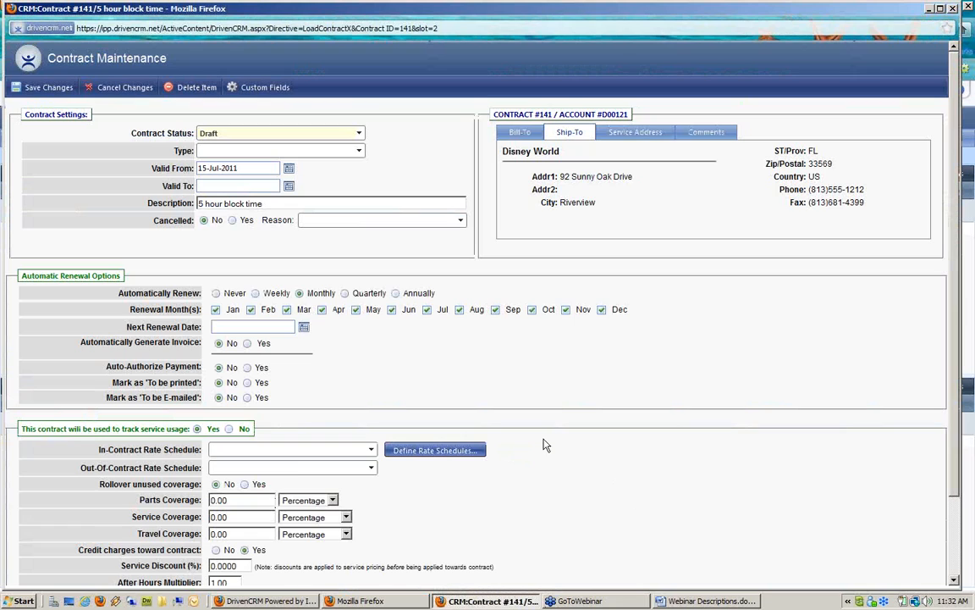
Load the 'Non contract rates' schedule in the contract's Rate Schedules editor
{"action": "left_click", "coordinate": [435, 453]}
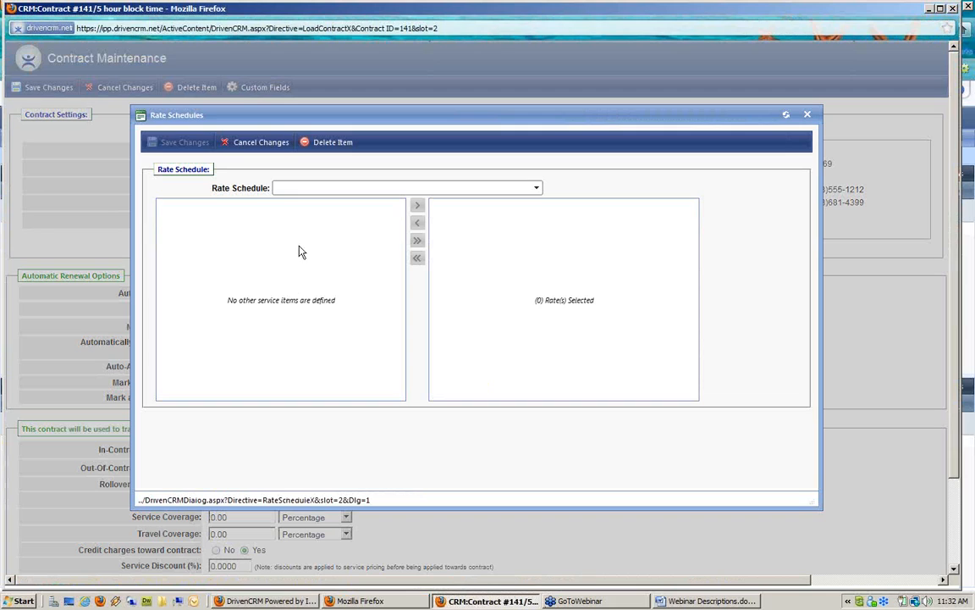
{"action": "left_click", "coordinate": [359, 189]}
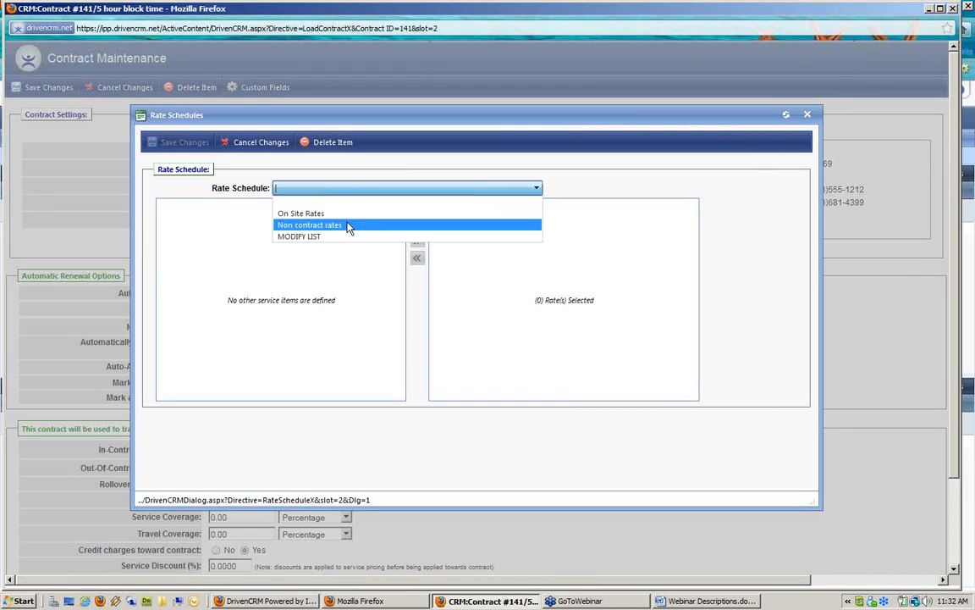
{"action": "left_click", "coordinate": [348, 226]}
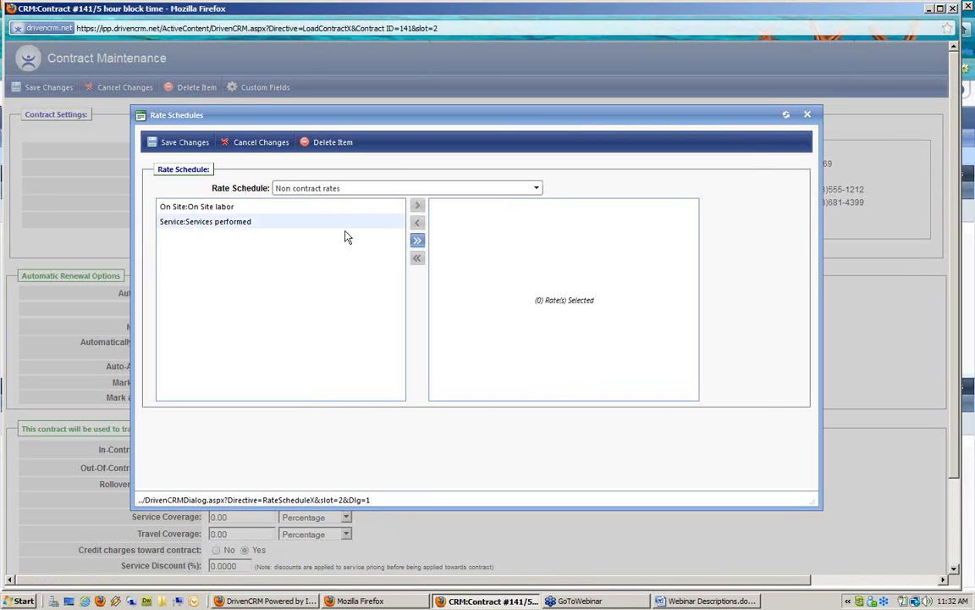
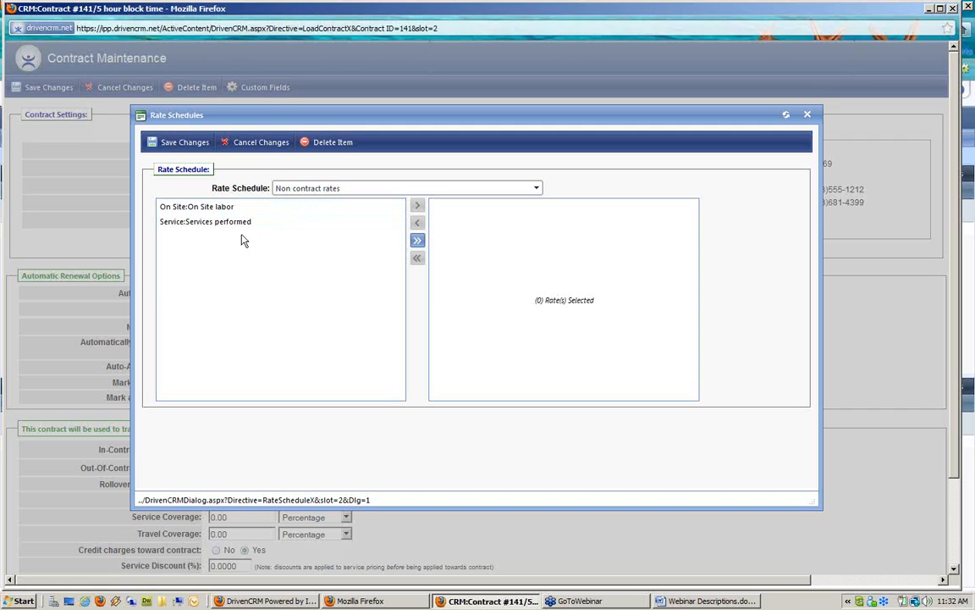
Add the On Site labor rate to the Non contract rates schedule and save it
{"action": "left_click", "coordinate": [258, 208]}
{"action": "left_click", "coordinate": [417, 207]}
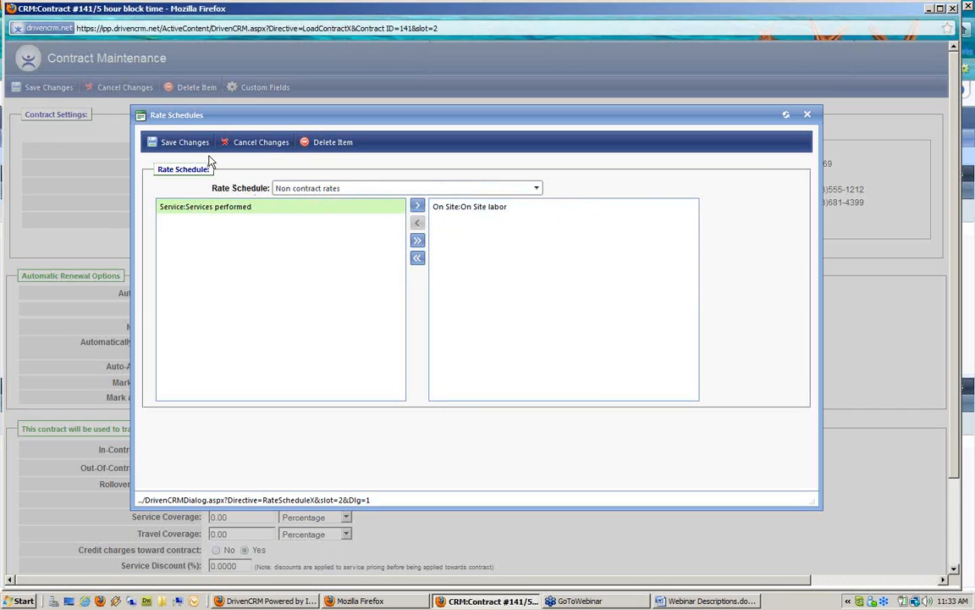
{"action": "left_click", "coordinate": [187, 143]}
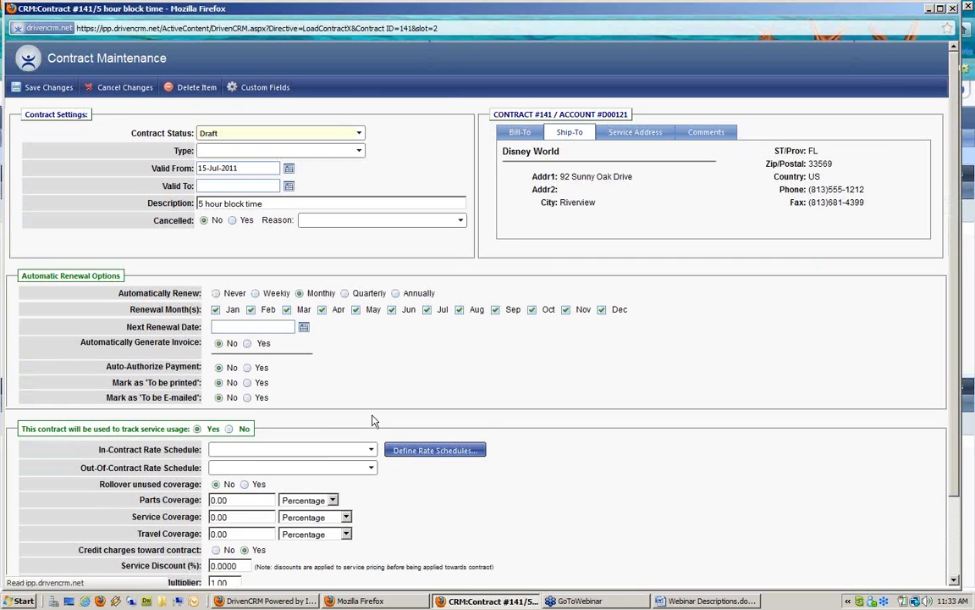
Add On Site labor and Services performed to the On Site Rates schedule and save it
{"action": "left_click", "coordinate": [470, 449]}
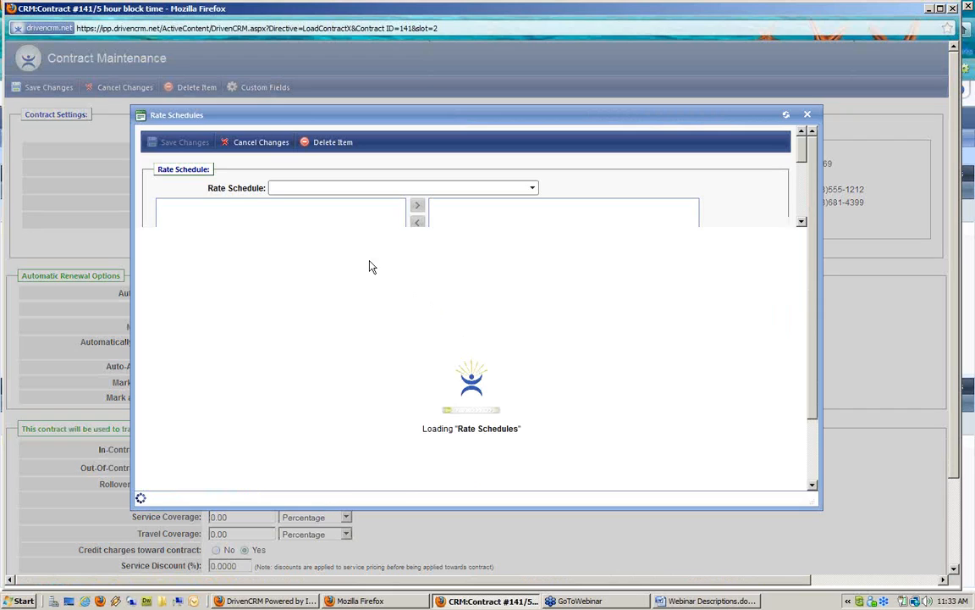
{"action": "left_click", "coordinate": [403, 188]}
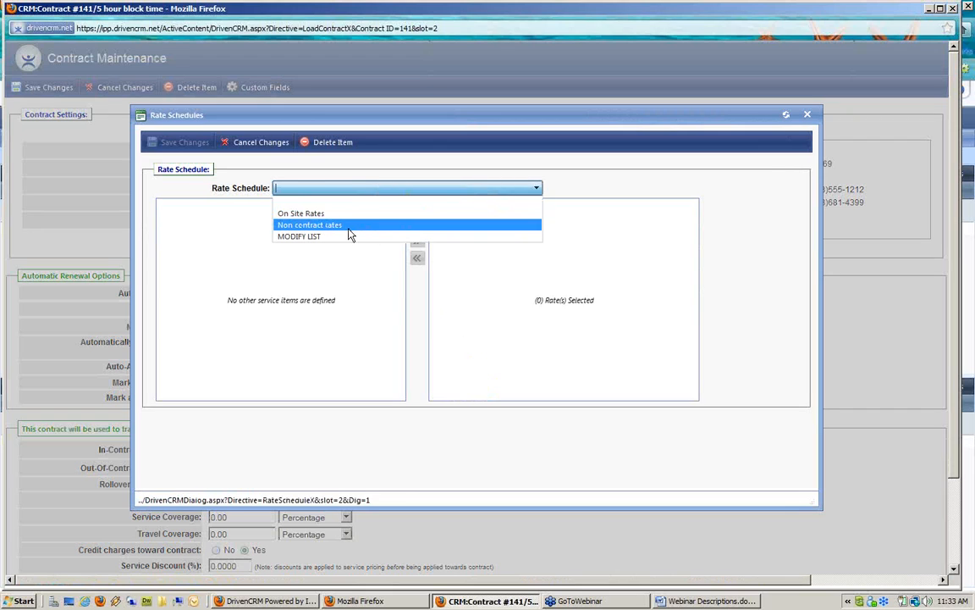
{"action": "left_click", "coordinate": [334, 214]}
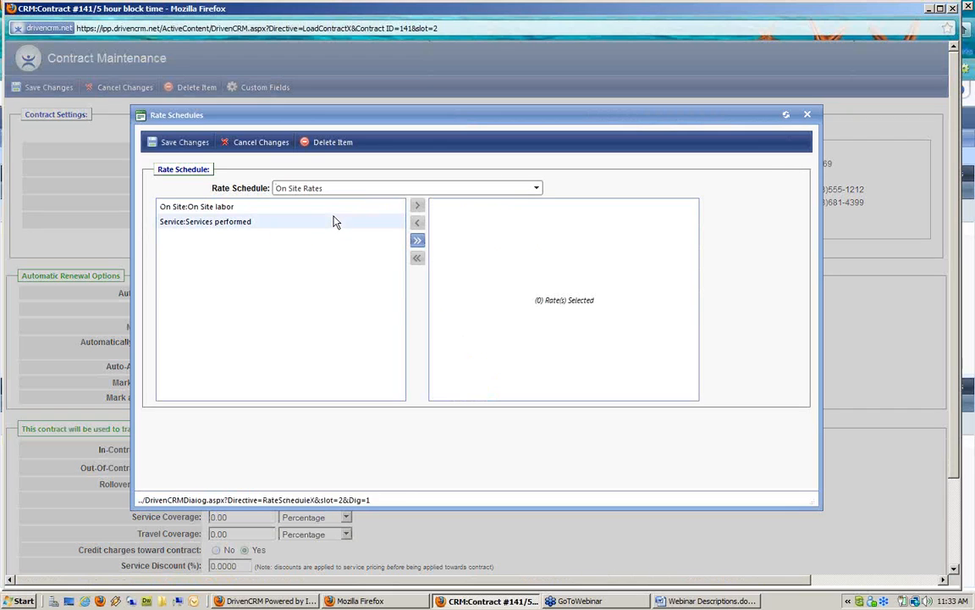
{"action": "left_click", "coordinate": [217, 210]}
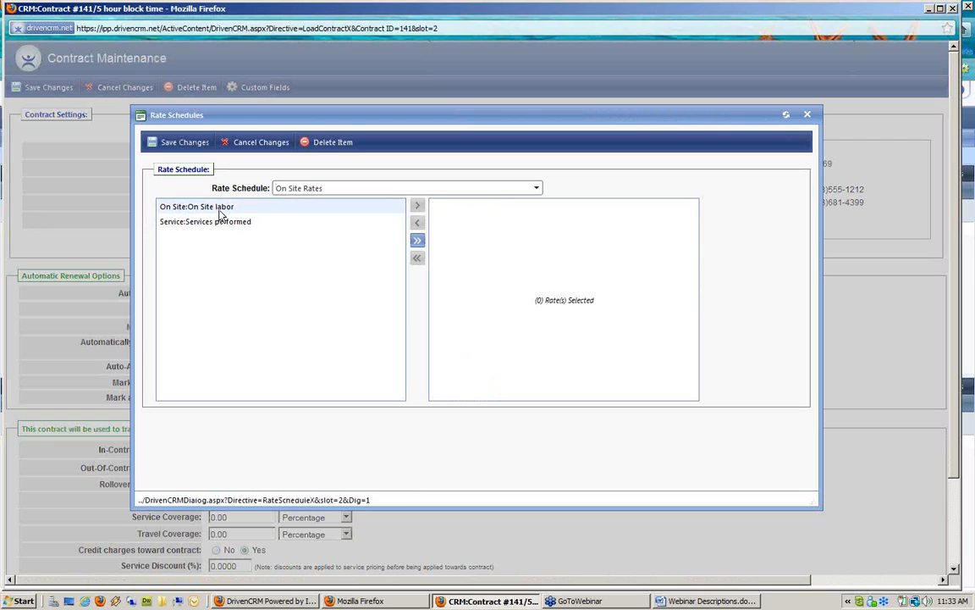
{"action": "left_click", "coordinate": [216, 223], "text": "ctrl"}
{"action": "left_click", "coordinate": [419, 208]}
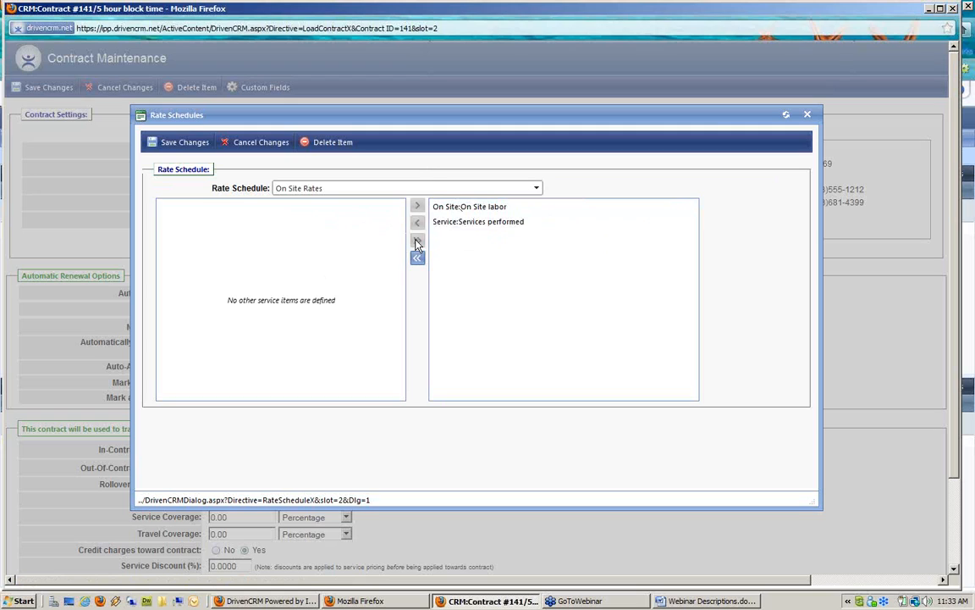
{"action": "left_click", "coordinate": [483, 224]}
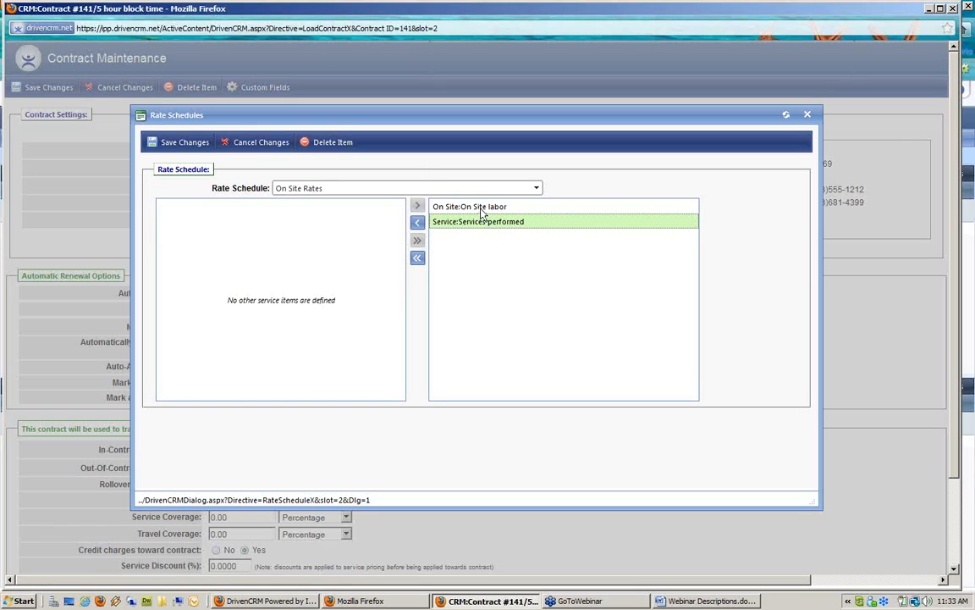
{"action": "left_click", "coordinate": [180, 142]}
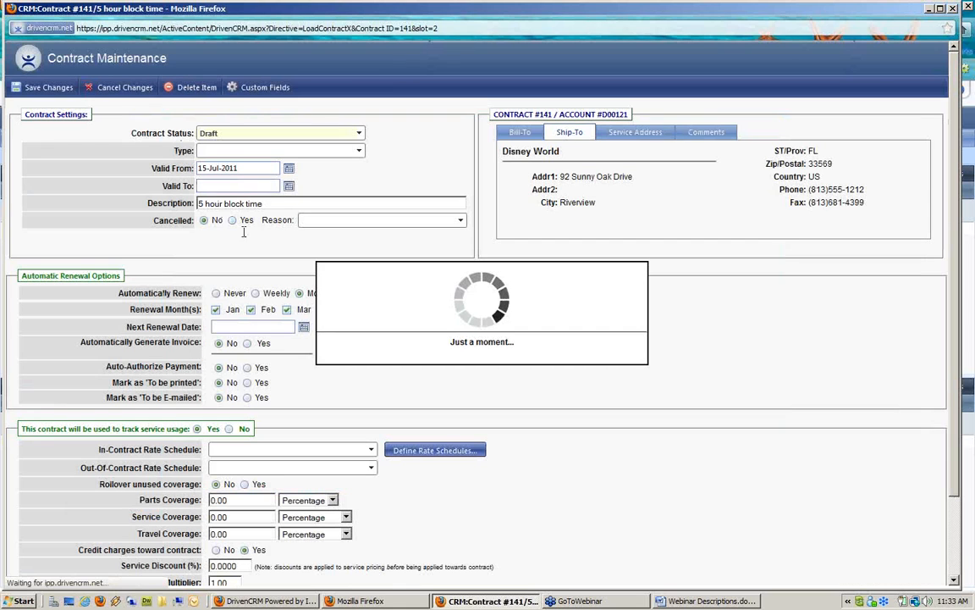
{"action": "left_click", "coordinate": [421, 456]}
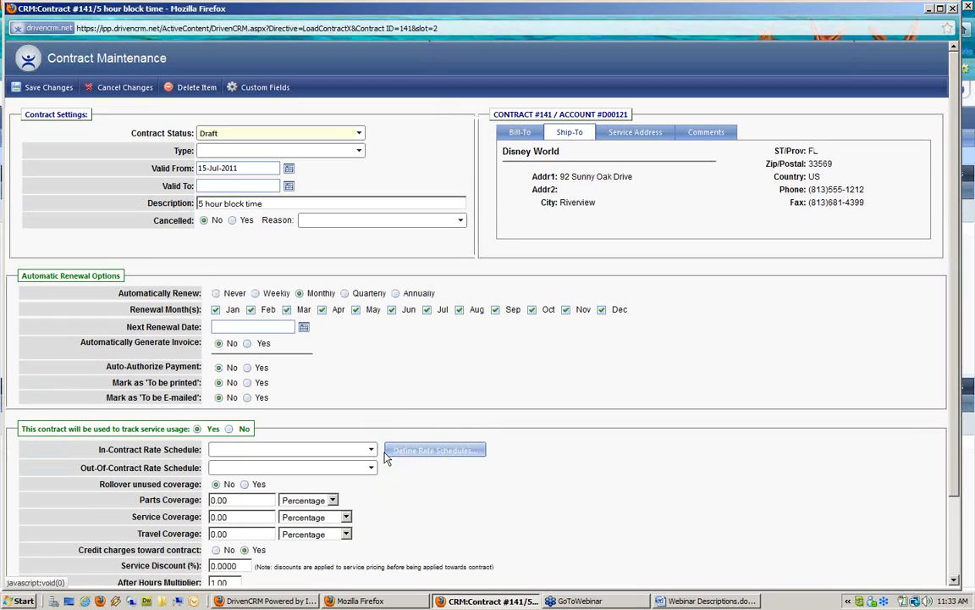
Set In-Contract Rate Schedule to On Site Rates and Out-Of-Contract Rate Schedule to Non contract rates
{"action": "left_click_drag", "start_coordinate": [99, 454], "coordinate": [196, 454]}
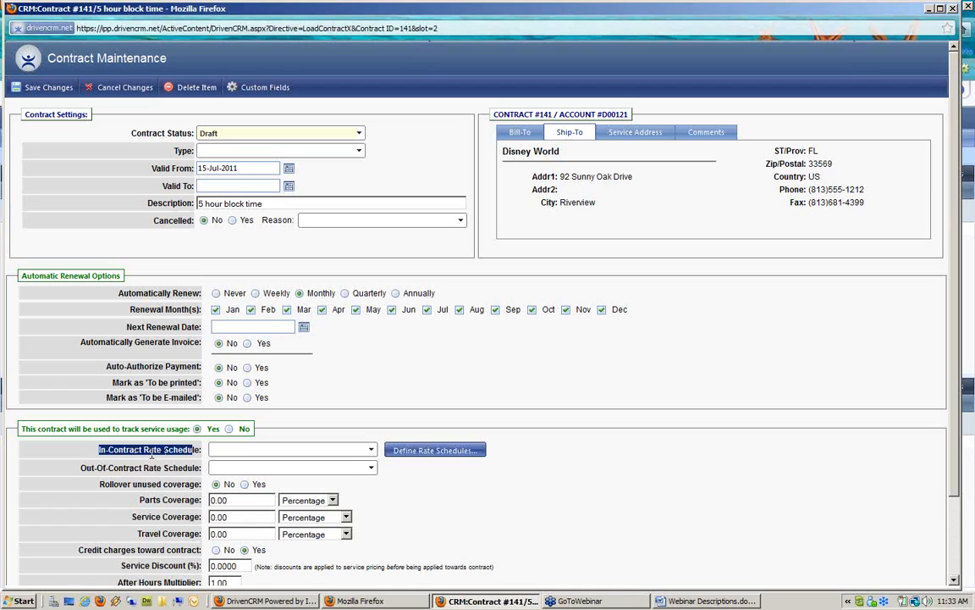
{"action": "left_click", "coordinate": [296, 452]}
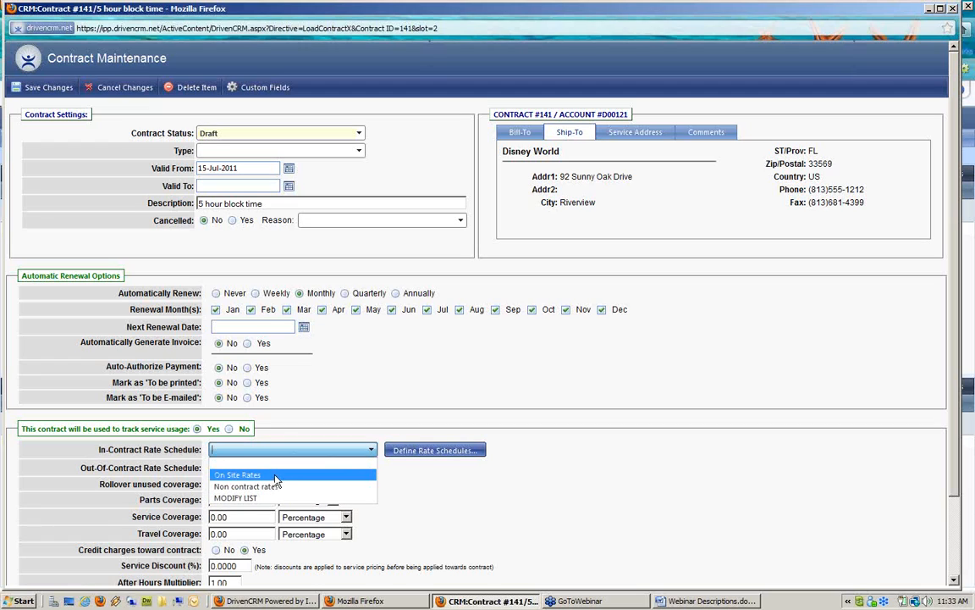
{"action": "left_click", "coordinate": [273, 475]}
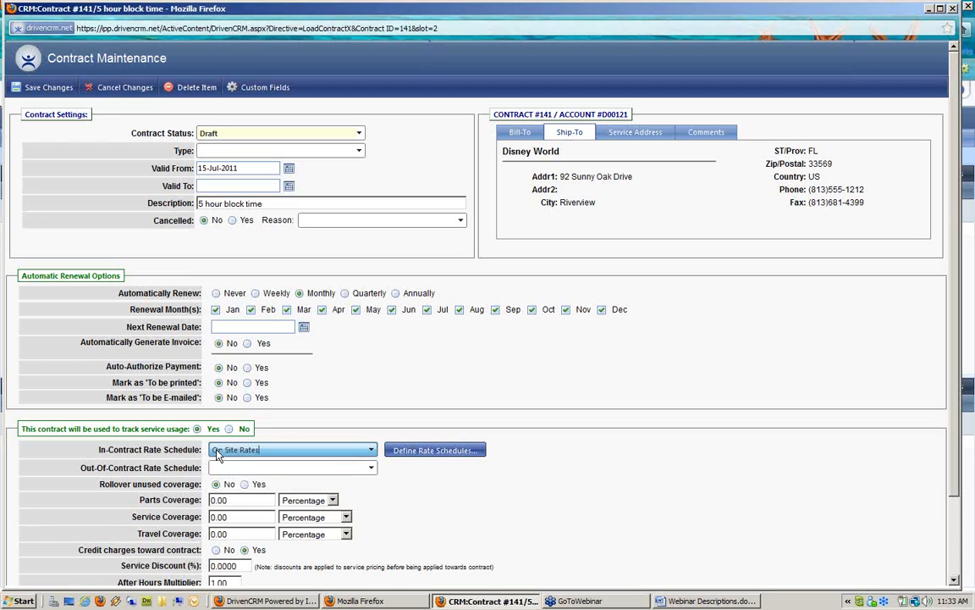
{"action": "left_click_drag", "start_coordinate": [76, 468], "coordinate": [200, 468]}
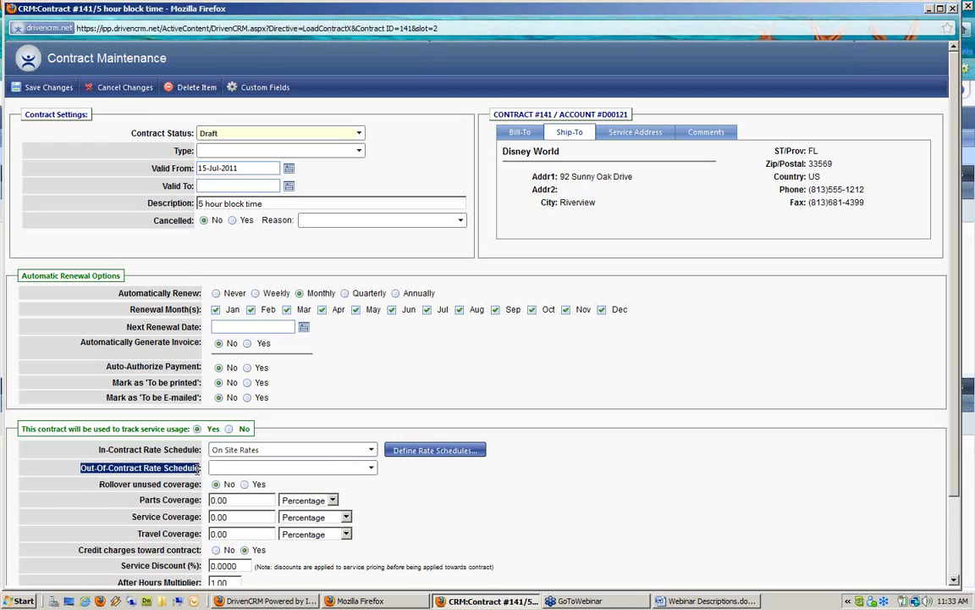
{"action": "left_click", "coordinate": [251, 467]}
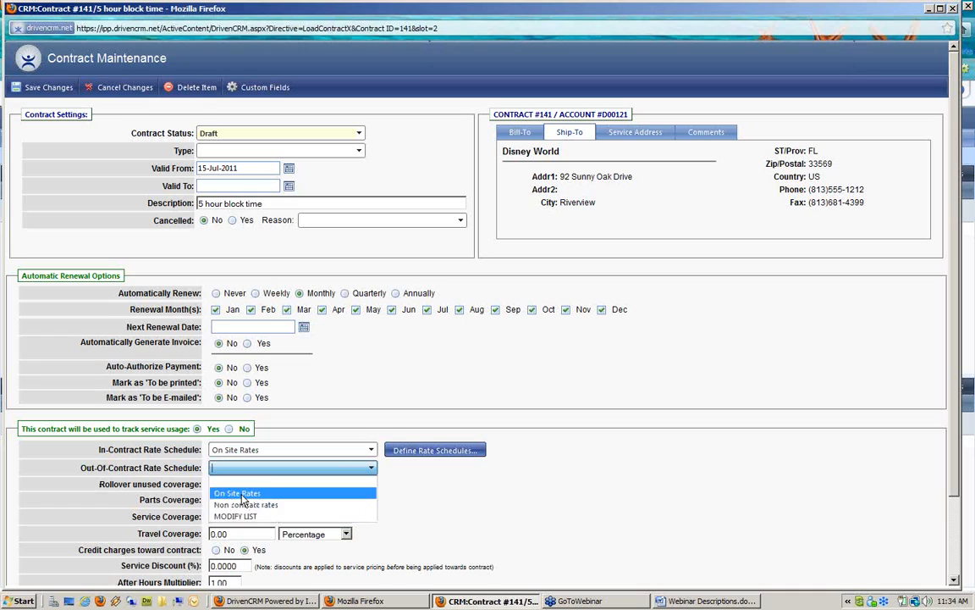
{"action": "left_click", "coordinate": [240, 493]}
{"action": "left_click", "coordinate": [297, 470]}
{"action": "left_click", "coordinate": [247, 505]}
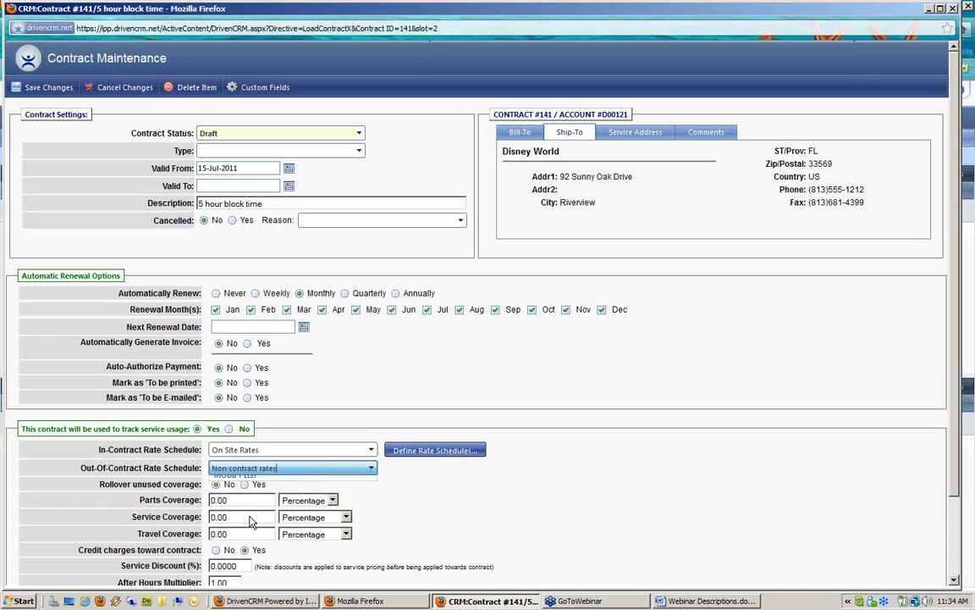
{"action": "left_click", "coordinate": [383, 491]}
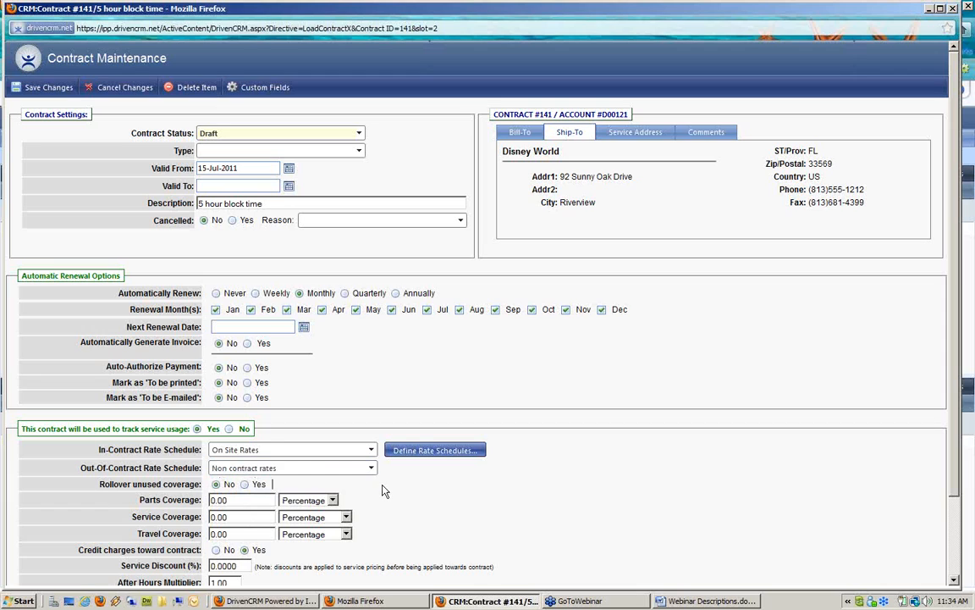
{"action": "scroll", "coordinate": [383, 491], "scroll_direction": "down", "scroll_amount": 1}
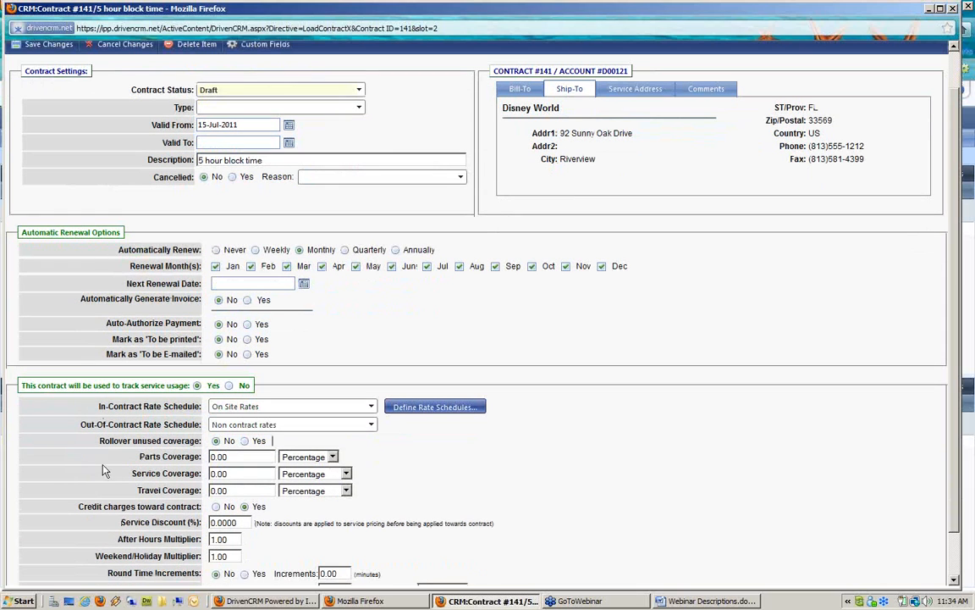
Enter a Parts Coverage of 15, keeping it measured as a Percentage
{"action": "left_click_drag", "start_coordinate": [101, 444], "coordinate": [197, 441]}
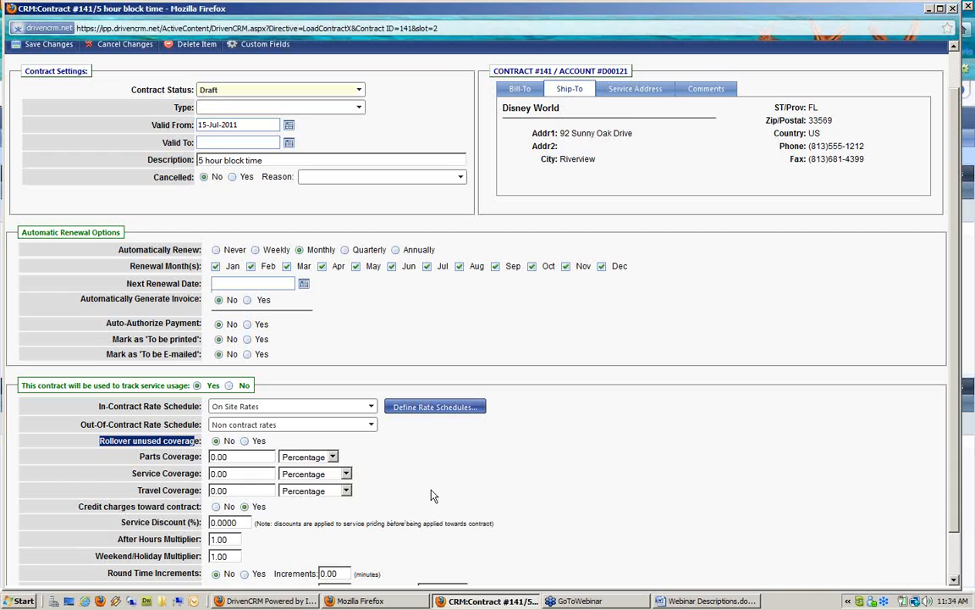
{"action": "left_click", "coordinate": [390, 475]}
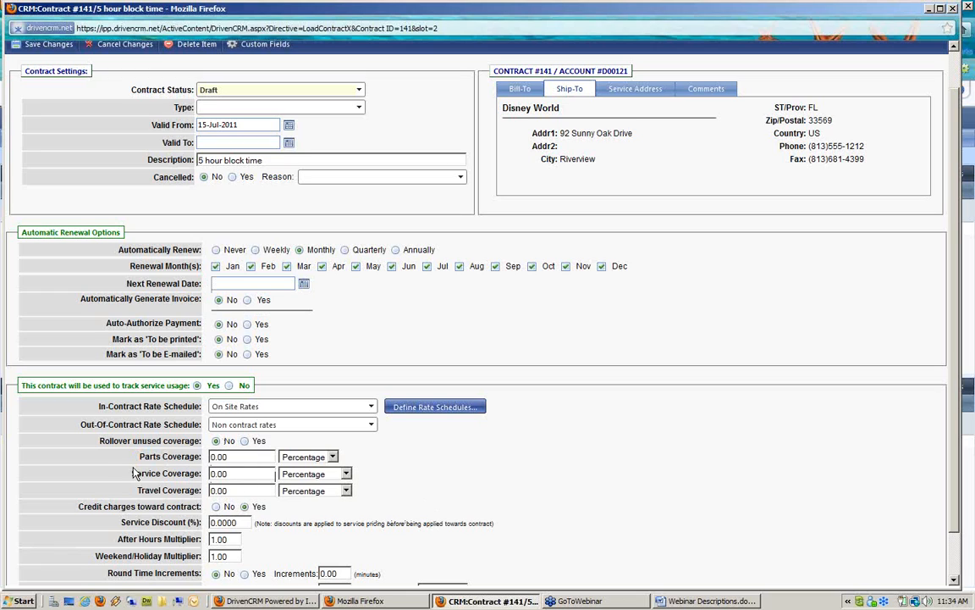
{"action": "left_click_drag", "start_coordinate": [138, 455], "coordinate": [194, 500]}
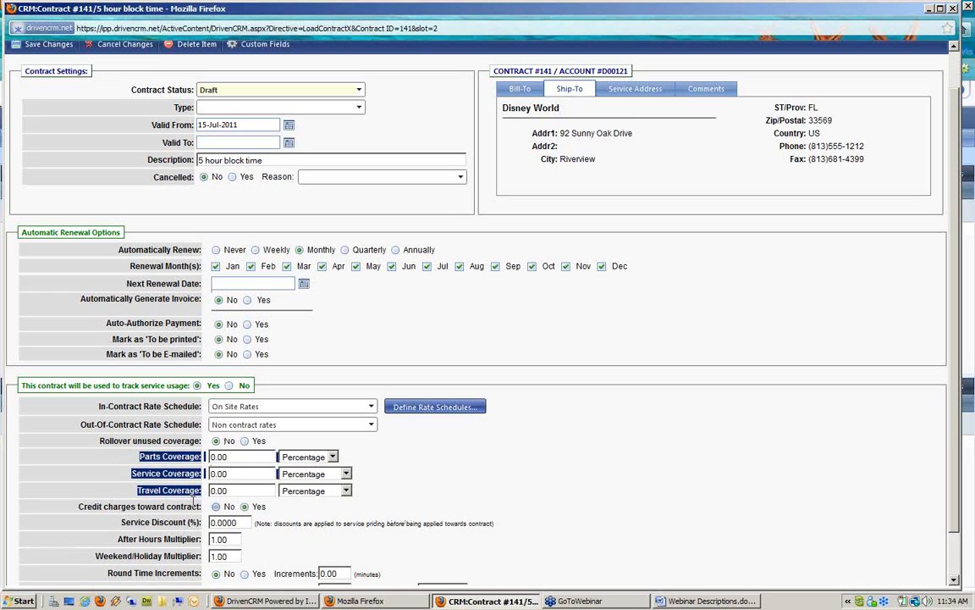
{"action": "left_click", "coordinate": [160, 456]}
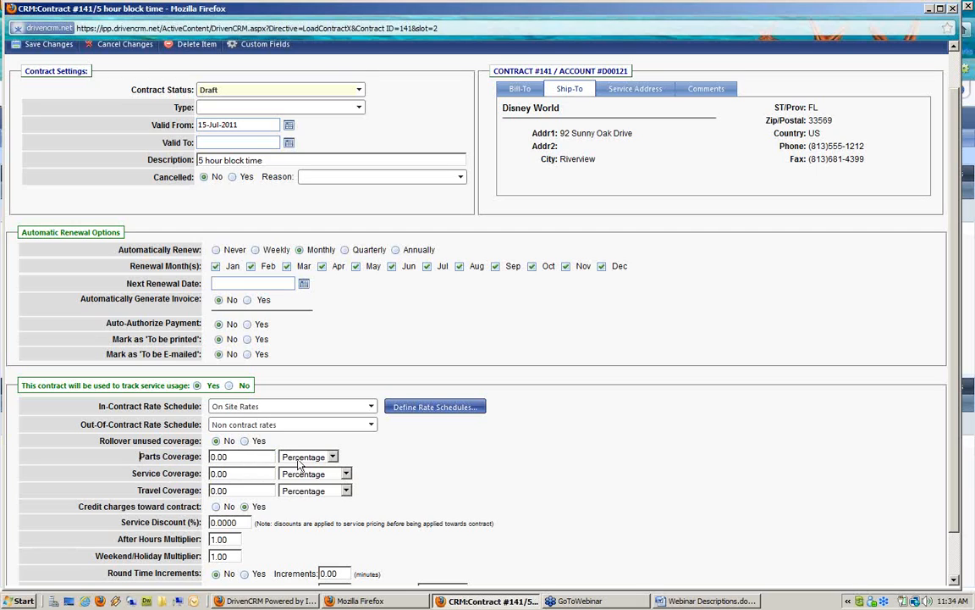
{"action": "left_click_drag", "start_coordinate": [233, 456], "coordinate": [142, 447]}
{"action": "type", "text": "15"}
{"action": "left_click", "coordinate": [295, 463]}
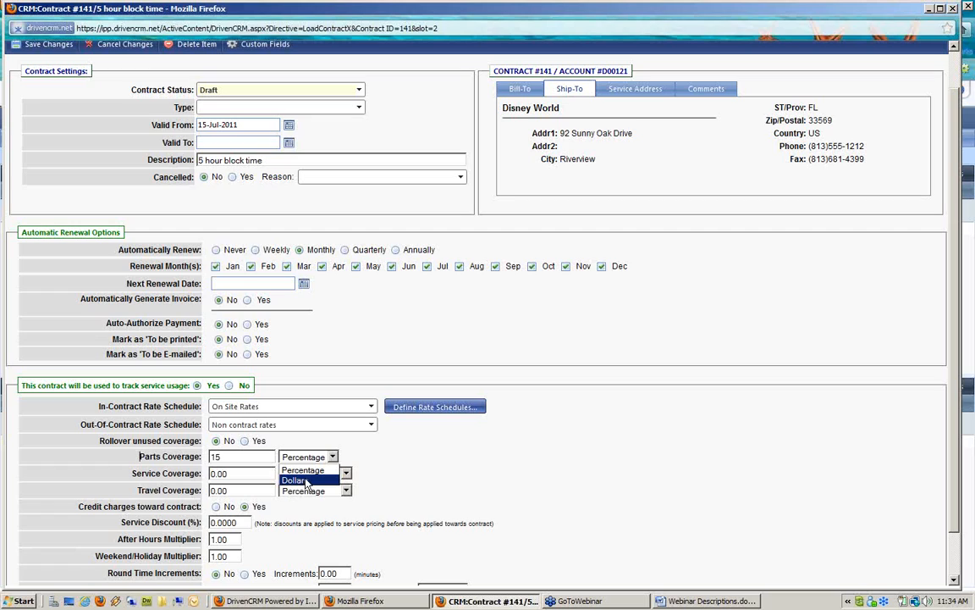
{"action": "left_click", "coordinate": [416, 485]}
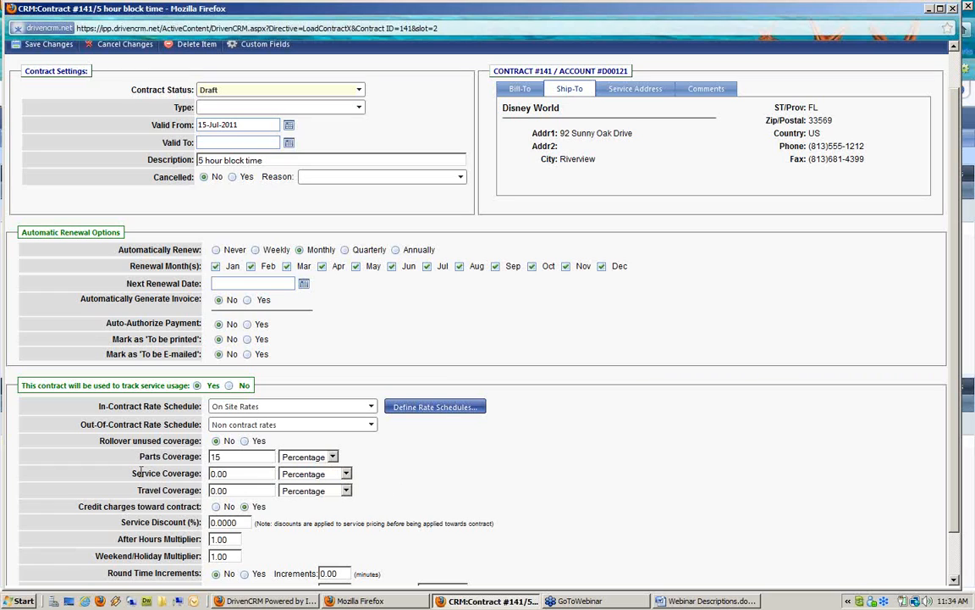
Set Service Coverage to 5, measured in Time (Hours)
{"action": "left_click_drag", "start_coordinate": [141, 474], "coordinate": [201, 475]}
{"action": "left_click", "coordinate": [255, 473]}
{"action": "left_click_drag", "start_coordinate": [233, 474], "coordinate": [162, 470]}
{"action": "left_click", "coordinate": [333, 481]}
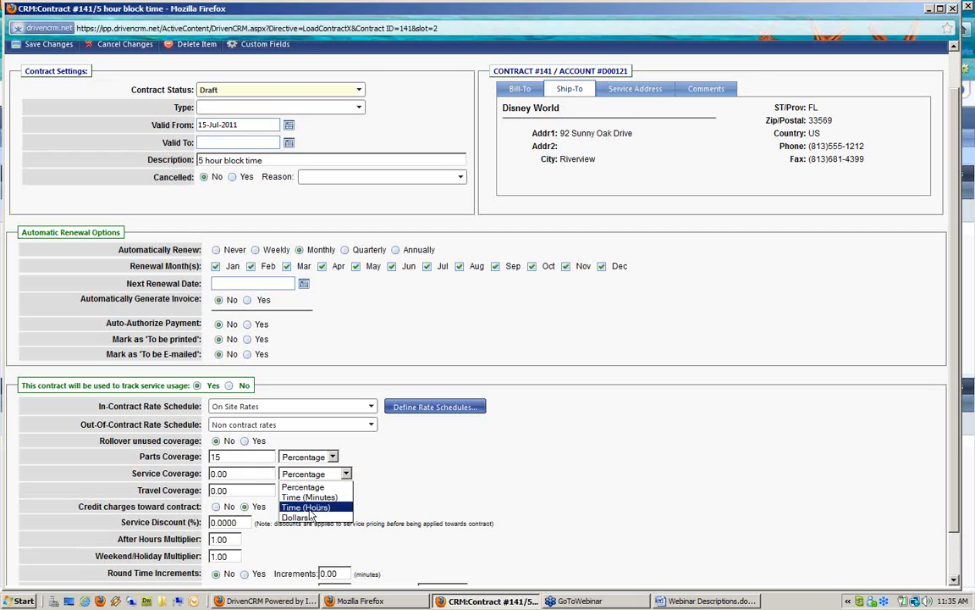
{"action": "left_click", "coordinate": [313, 508]}
{"action": "left_click_drag", "start_coordinate": [264, 474], "coordinate": [134, 461]}
{"action": "type", "text": "5"}
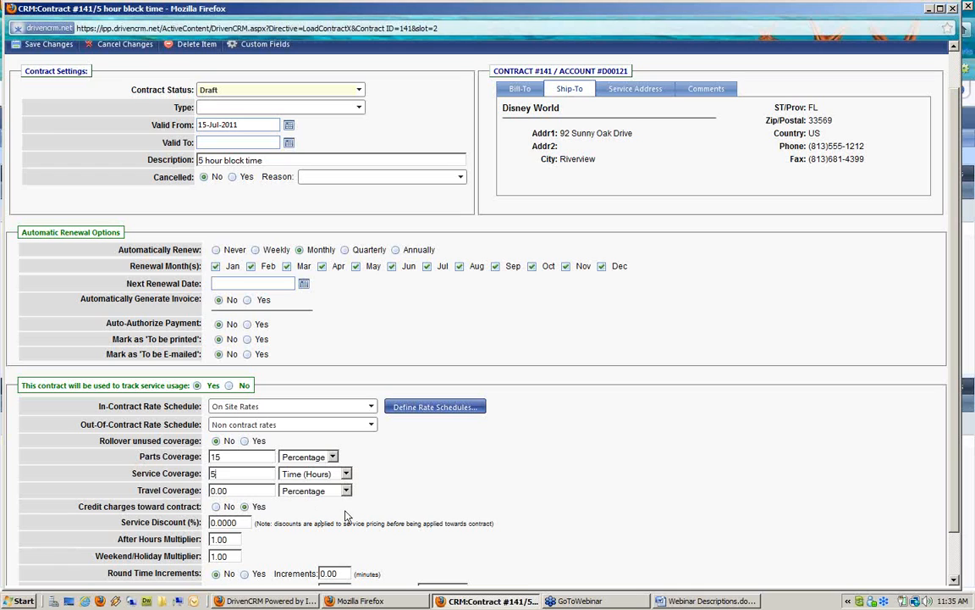
{"action": "scroll", "coordinate": [427, 518], "scroll_direction": "down", "scroll_amount": 1}
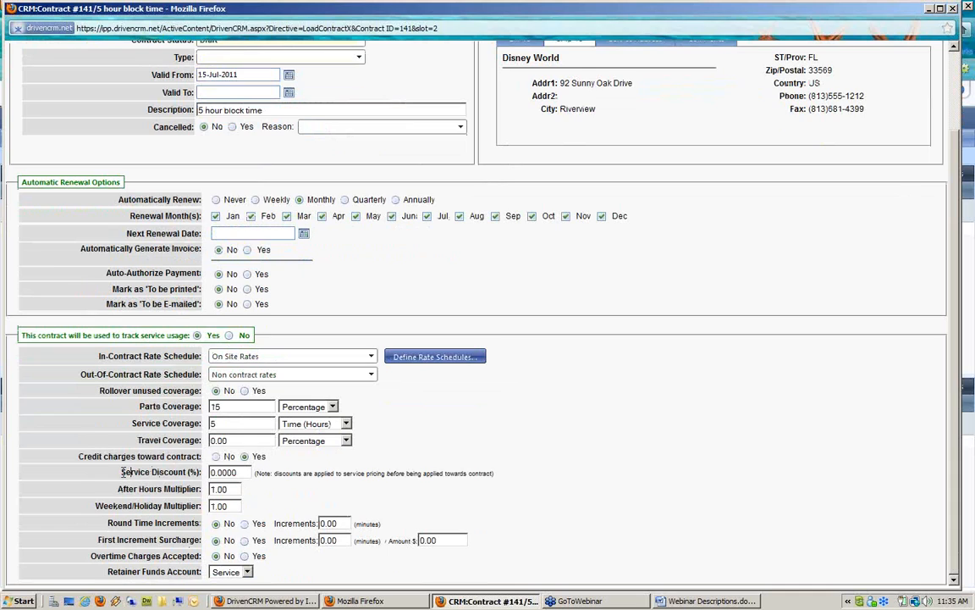
Change After Hours Multiplier to 1.5 and Weekend/Holiday Multiplier to 2, leaving Service Discount at 0.0000
{"action": "left_click_drag", "start_coordinate": [130, 423], "coordinate": [204, 423]}
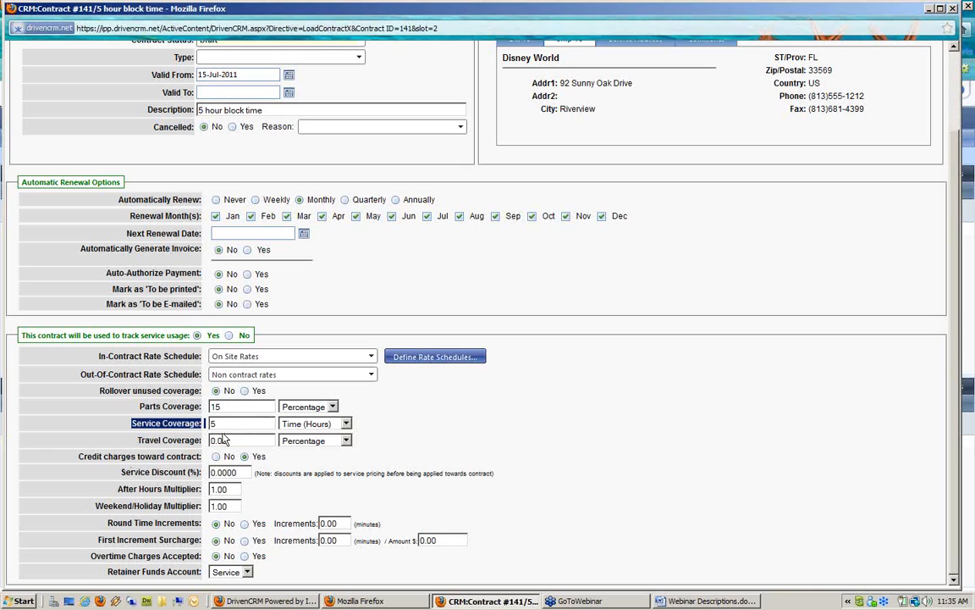
{"action": "left_click_drag", "start_coordinate": [121, 472], "coordinate": [229, 477]}
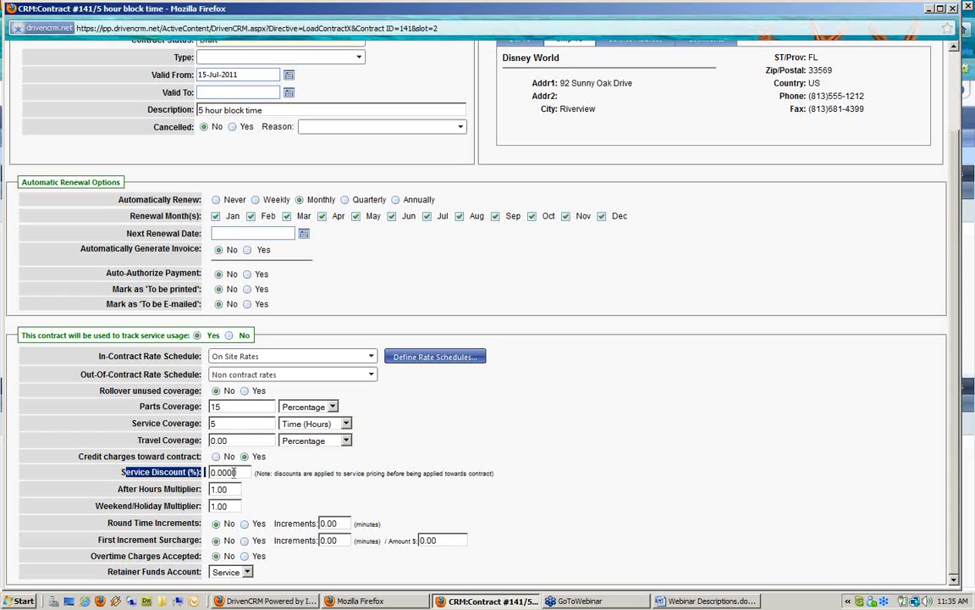
{"action": "double_click", "coordinate": [230, 474]}
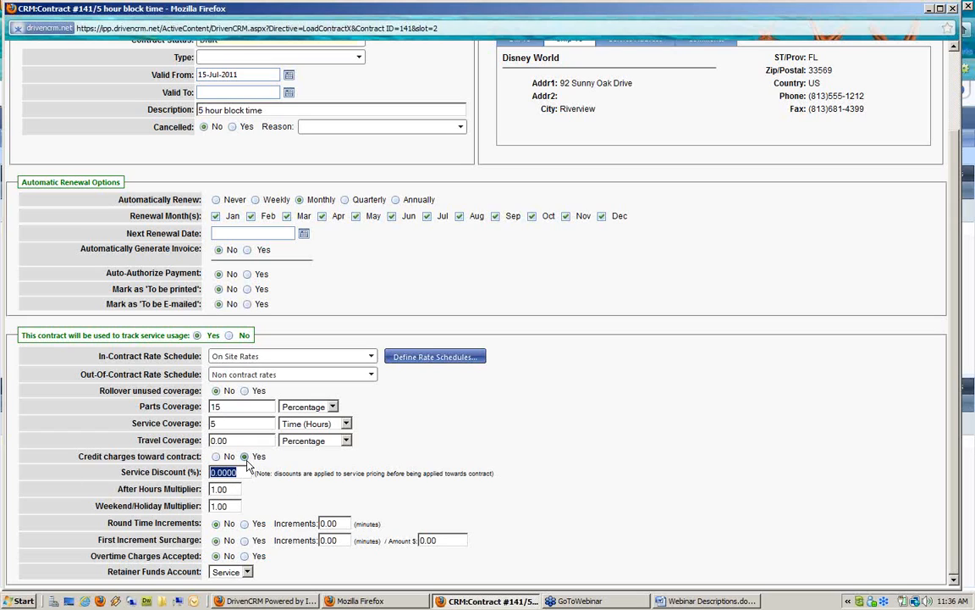
{"action": "left_click", "coordinate": [139, 502]}
{"action": "left_click_drag", "start_coordinate": [211, 489], "coordinate": [270, 485]}
{"action": "type", "text": "1.5"}
{"action": "left_click", "coordinate": [215, 501]}
{"action": "double_click", "coordinate": [217, 505]}
{"action": "type", "text": "2"}
{"action": "left_click_drag", "start_coordinate": [108, 522], "coordinate": [197, 523]}
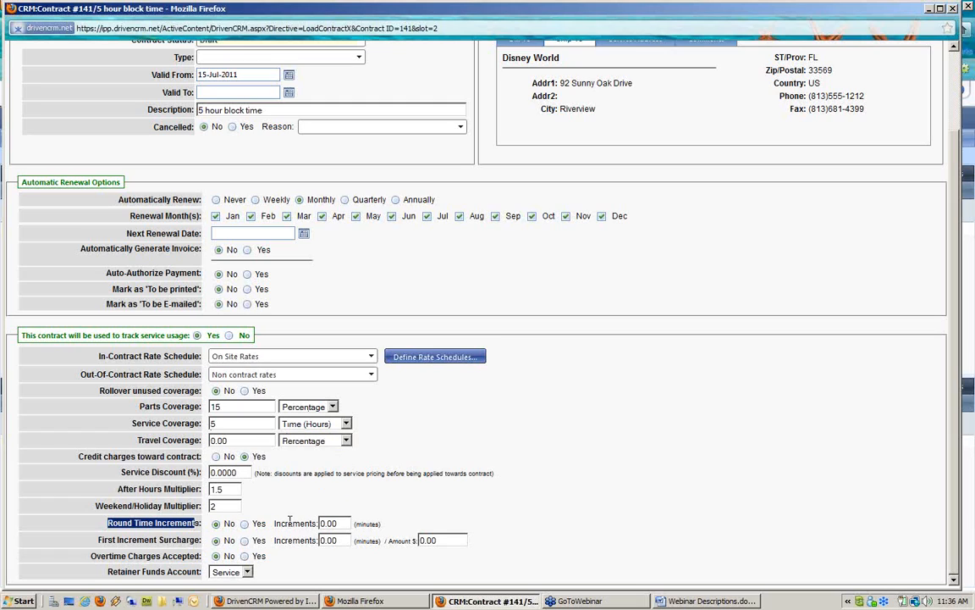
Turn on Round Time Increments with a 30-minute increment
{"action": "left_click", "coordinate": [245, 524]}
{"action": "left_click_drag", "start_coordinate": [342, 523], "coordinate": [281, 515]}
{"action": "type", "text": "30"}
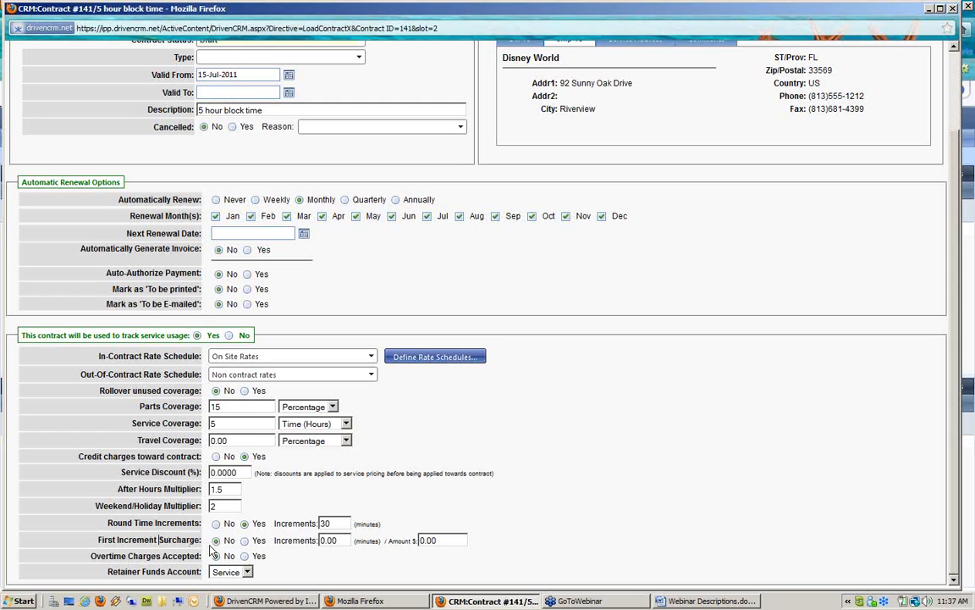
Turn on the First Increment Surcharge with Increments 60 and Amount 300
{"action": "left_click", "coordinate": [244, 540]}
{"action": "double_click", "coordinate": [322, 540]}
{"action": "type", "text": "60"}
{"action": "mouse_move", "coordinate": [357, 541]}
{"action": "left_mouse_down"}
{"action": "mouse_move", "coordinate": [439, 540]}
{"action": "mouse_move", "coordinate": [338, 535]}
{"action": "left_mouse_up"}
{"action": "type", "text": "300"}
Set First Increment Surcharge back to No, Overtime Charges Accepted to Yes, and Automatically Renew to Never
{"action": "left_click", "coordinate": [339, 376]}
{"action": "left_click", "coordinate": [217, 540]}
{"action": "left_click_drag", "start_coordinate": [91, 556], "coordinate": [201, 556]}
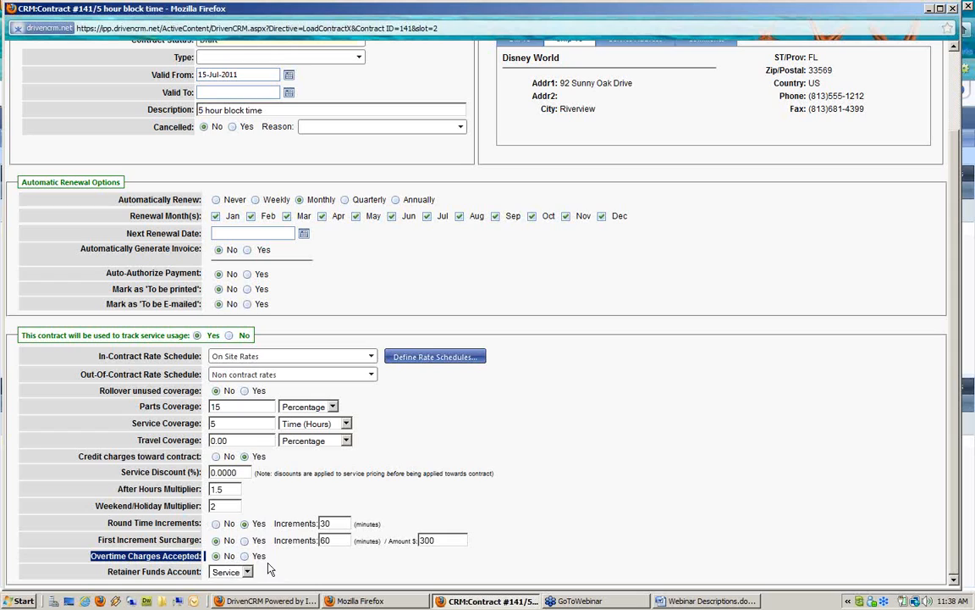
{"action": "left_click", "coordinate": [244, 556]}
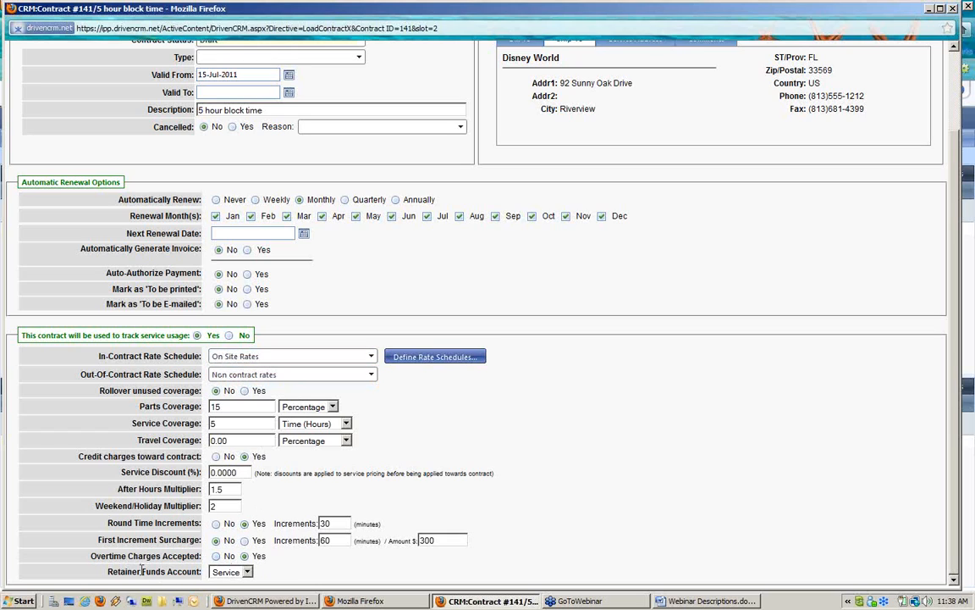
{"action": "left_click_drag", "start_coordinate": [117, 572], "coordinate": [184, 583]}
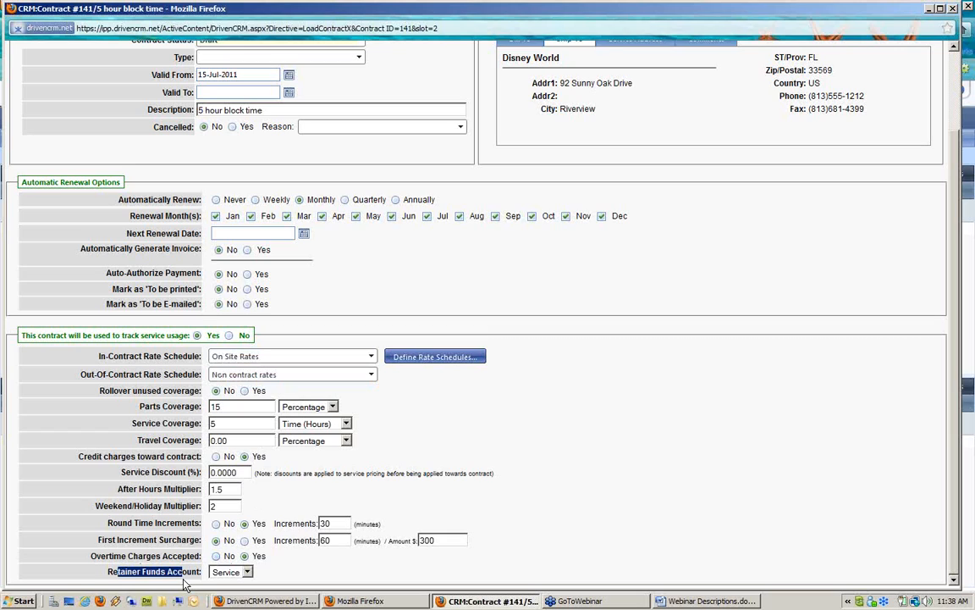
{"action": "left_click", "coordinate": [592, 347]}
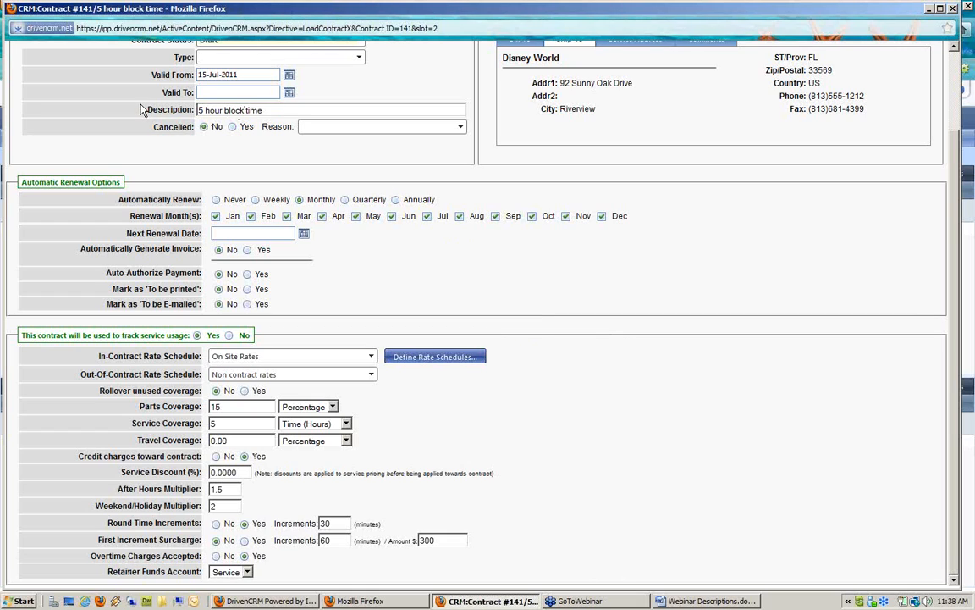
{"action": "left_click", "coordinate": [216, 199]}
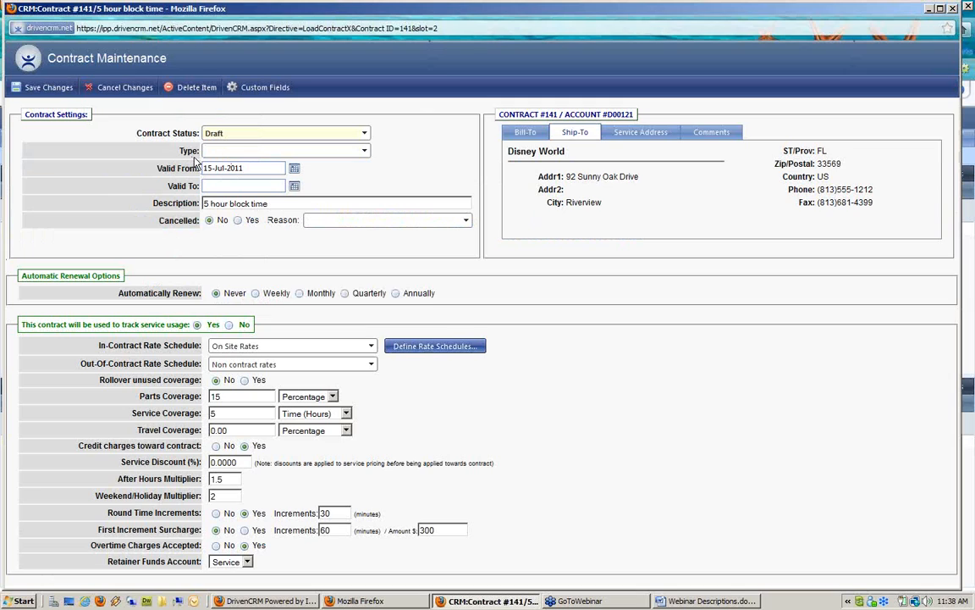
Make contract #141 Active with a Valid To date of 15-Sep-2011, and save it
{"action": "left_click", "coordinate": [238, 136]}
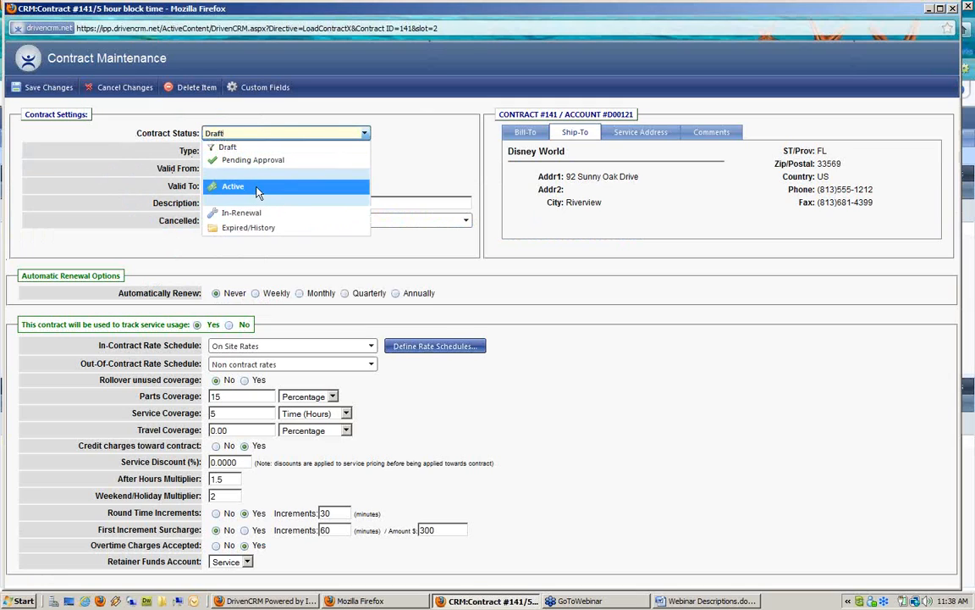
{"action": "left_click", "coordinate": [258, 191]}
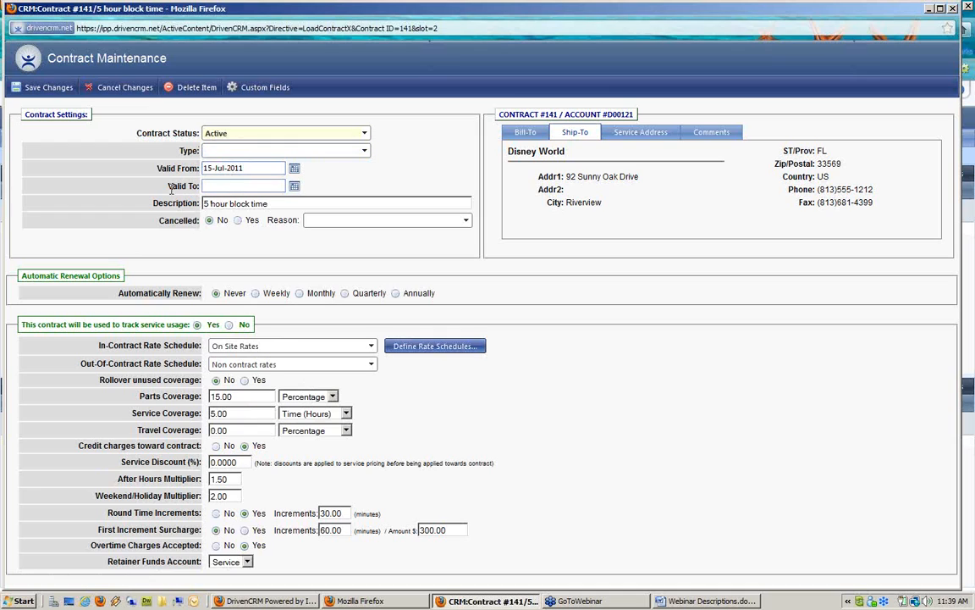
{"action": "left_click_drag", "start_coordinate": [168, 189], "coordinate": [204, 187]}
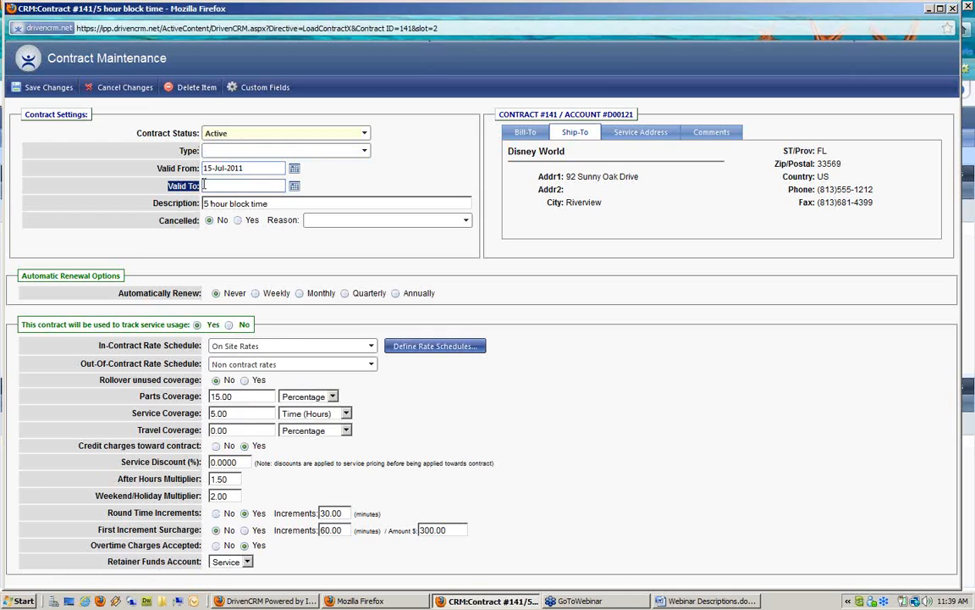
{"action": "left_click", "coordinate": [295, 187]}
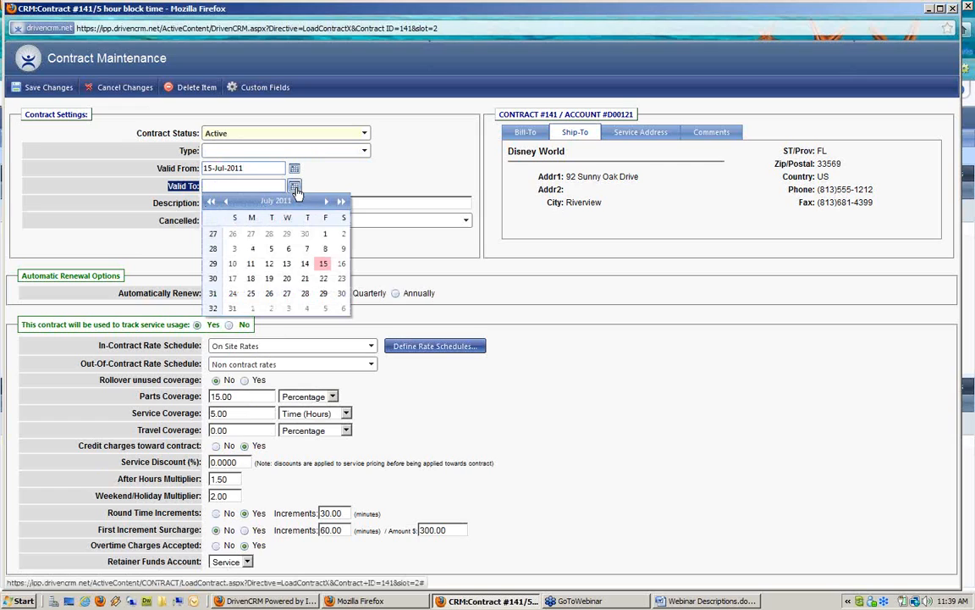
{"action": "left_click", "coordinate": [327, 202]}
{"action": "left_click", "coordinate": [327, 203]}
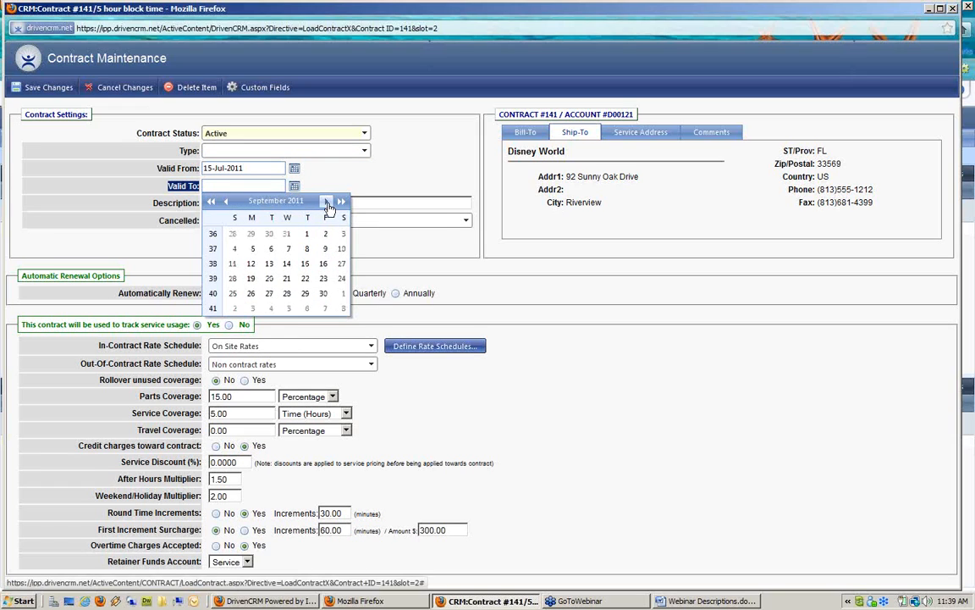
{"action": "left_click", "coordinate": [305, 265]}
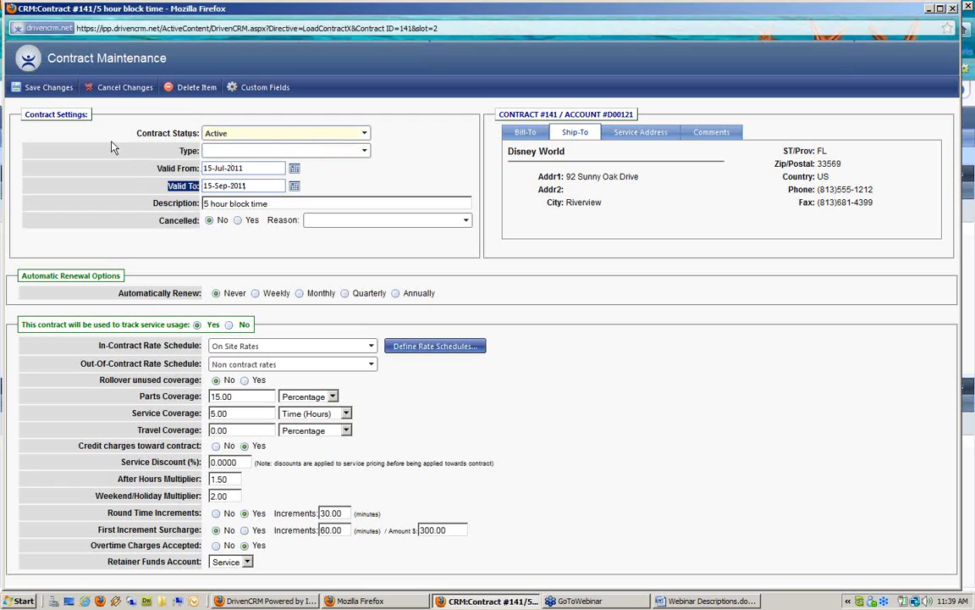
{"action": "left_click", "coordinate": [40, 90]}
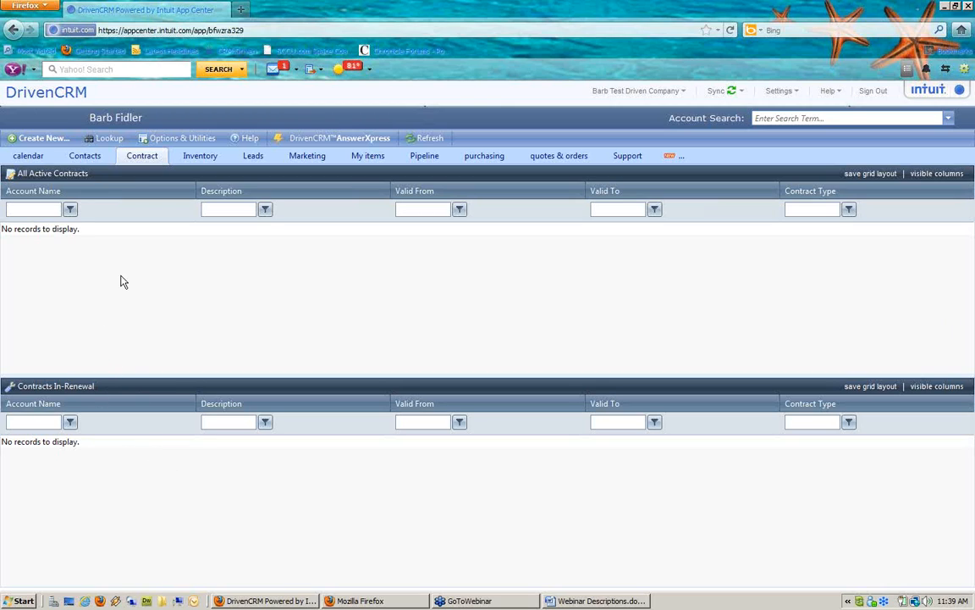
Refresh the active contracts list, then start a new work order from the Disney World account
{"action": "left_click", "coordinate": [429, 138]}
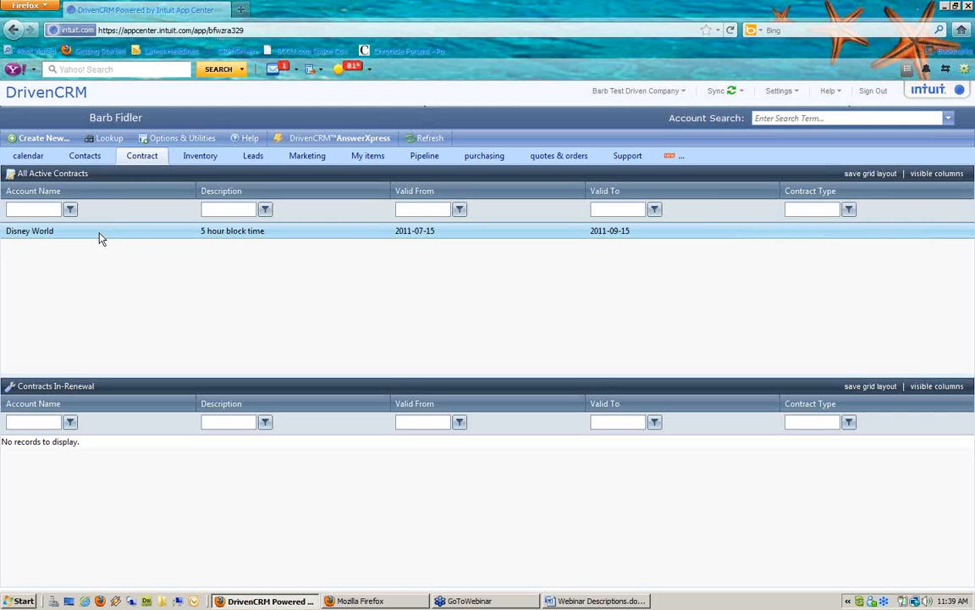
{"action": "left_click", "coordinate": [398, 596]}
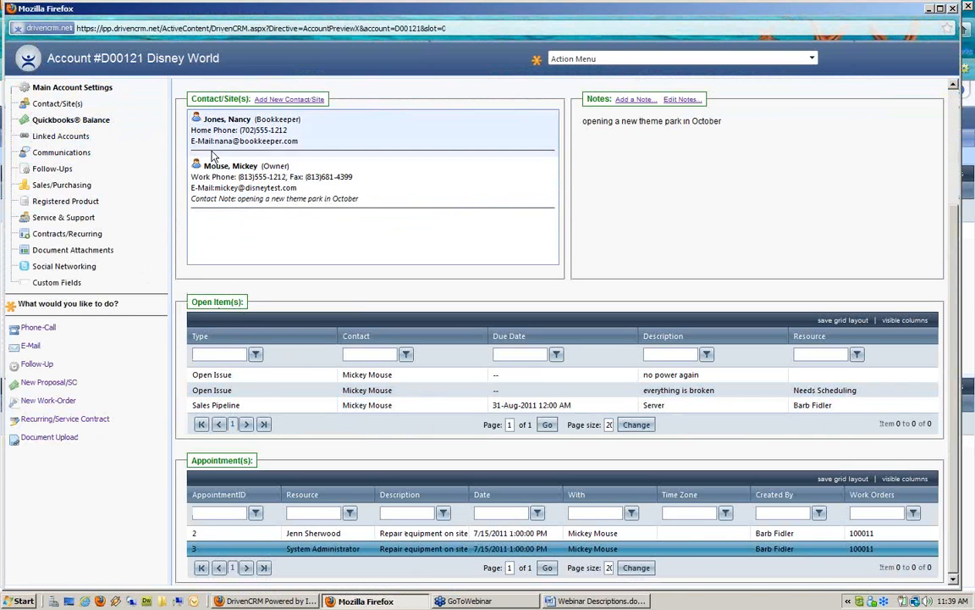
{"action": "left_click", "coordinate": [47, 406]}
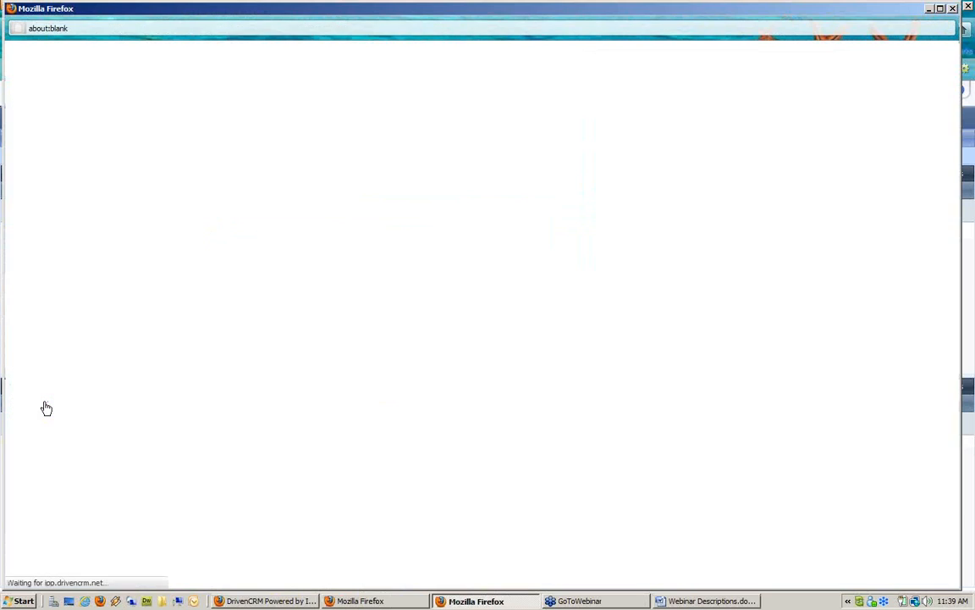
Choose the owner contact, the 5 hour block time contract, and assign the current user
{"action": "left_click", "coordinate": [250, 141]}
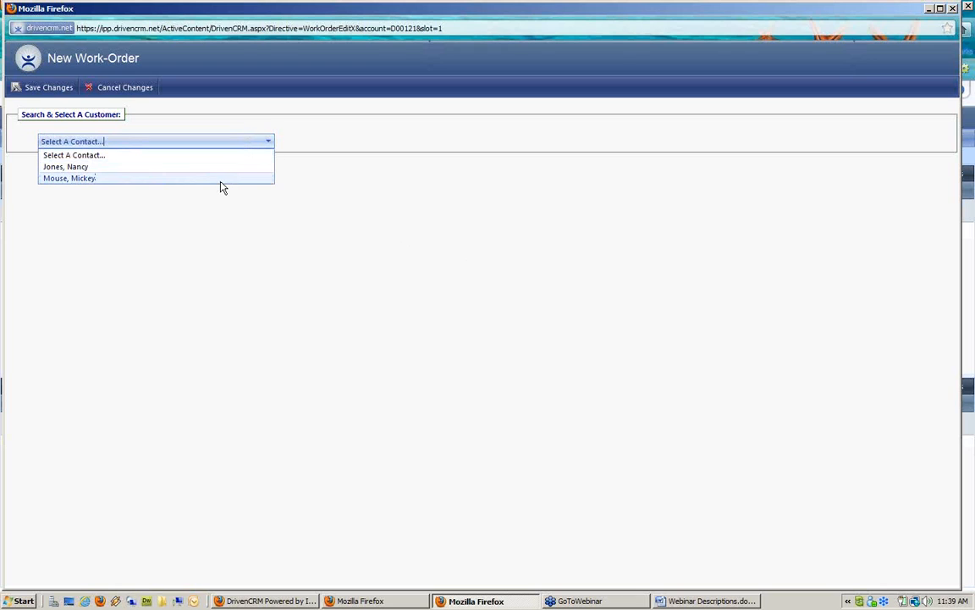
{"action": "left_click", "coordinate": [222, 179]}
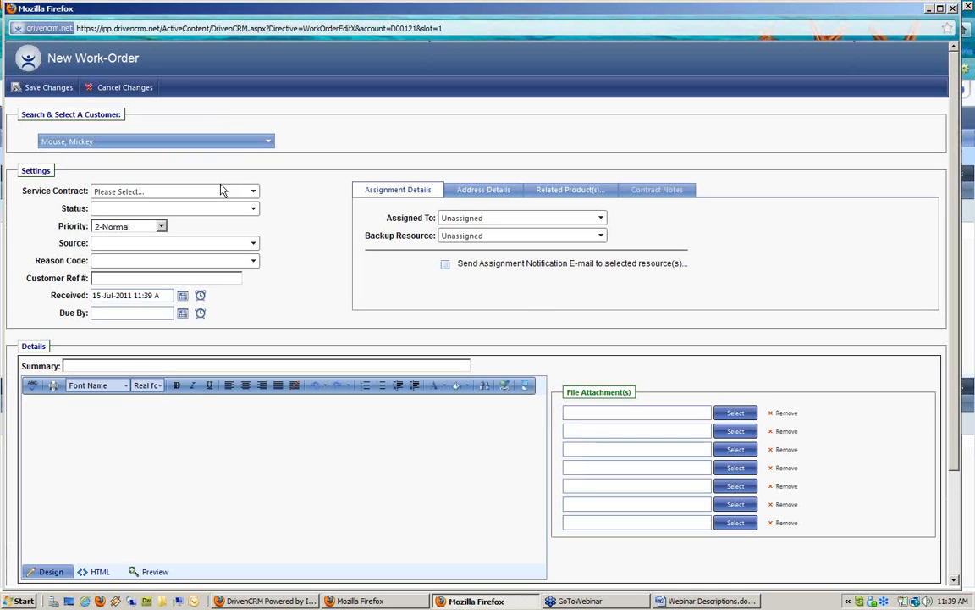
{"action": "left_click", "coordinate": [182, 196]}
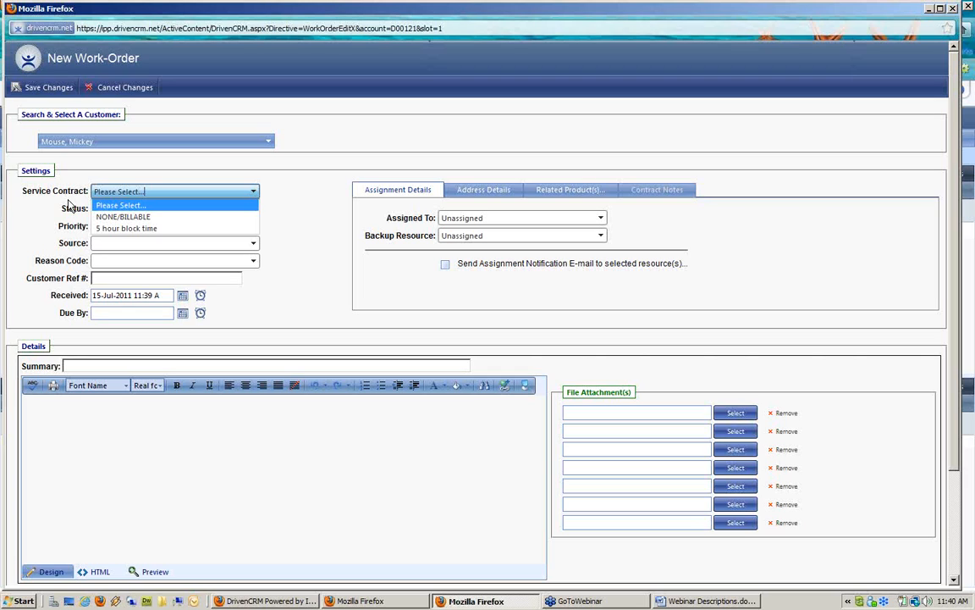
{"action": "left_click", "coordinate": [126, 229]}
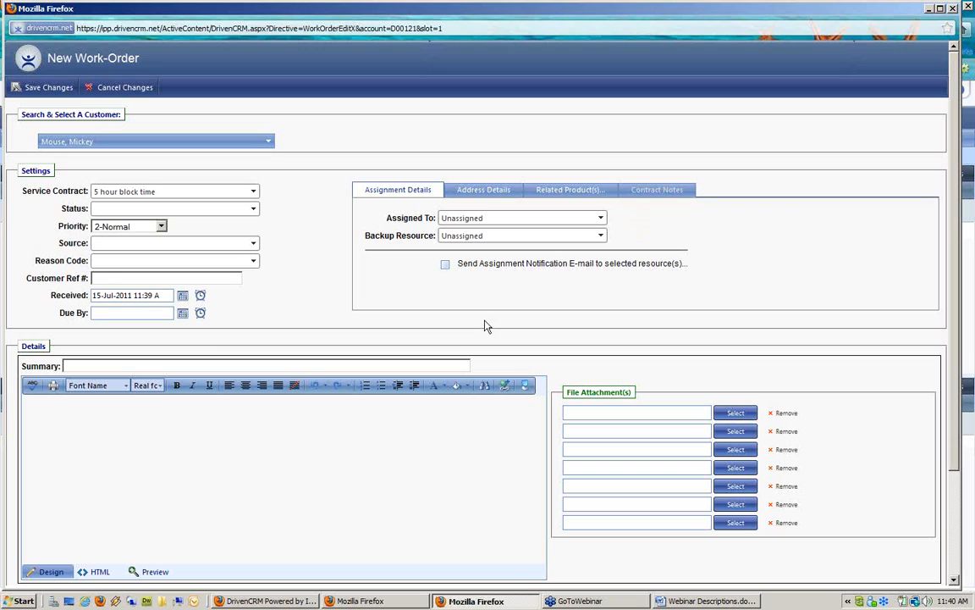
{"action": "left_click", "coordinate": [550, 219]}
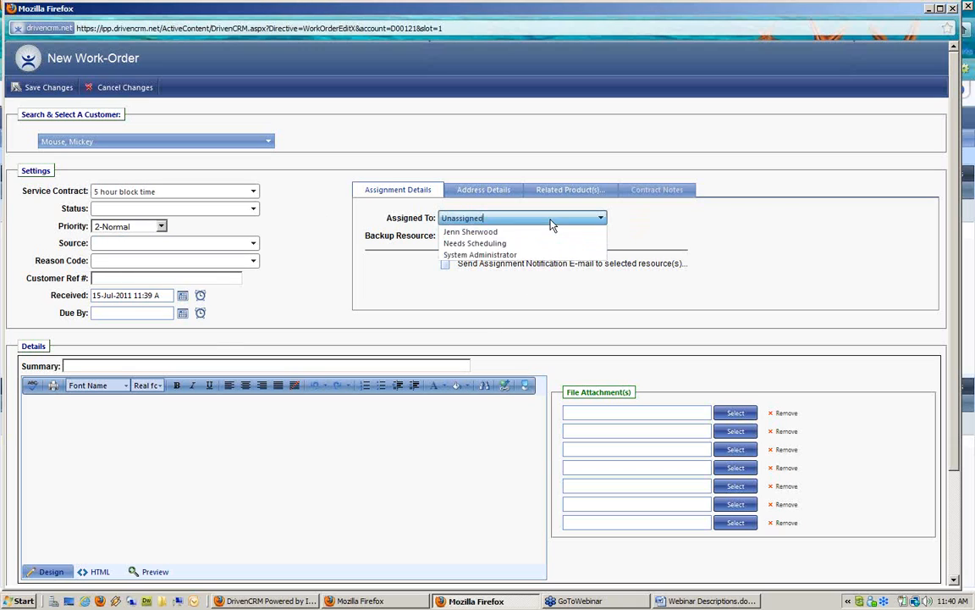
{"action": "left_click", "coordinate": [551, 244]}
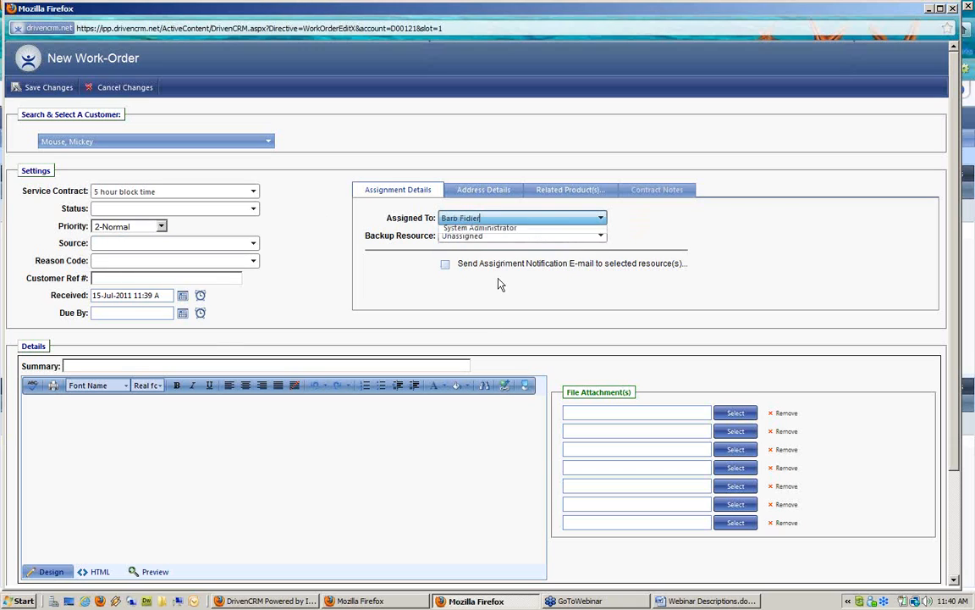
Enter summary 'fix new machine - no power', describe the no-power problem in Details, and save
{"action": "left_click", "coordinate": [131, 365]}
{"action": "type", "text": "fix new machine"}
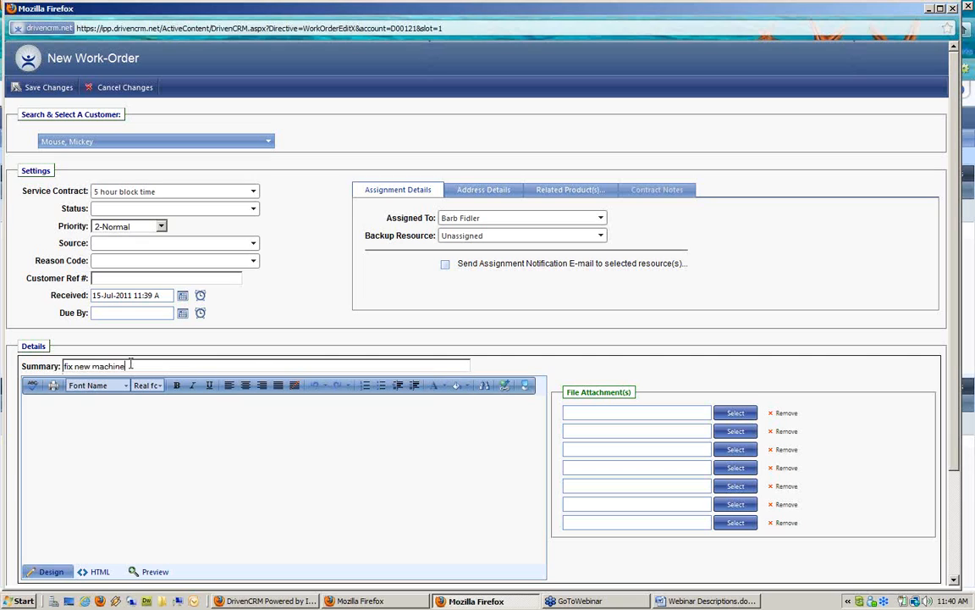
{"action": "type", "text": " - no power"}
{"action": "left_click", "coordinate": [182, 413]}
{"action": "type", "text": "no po"}
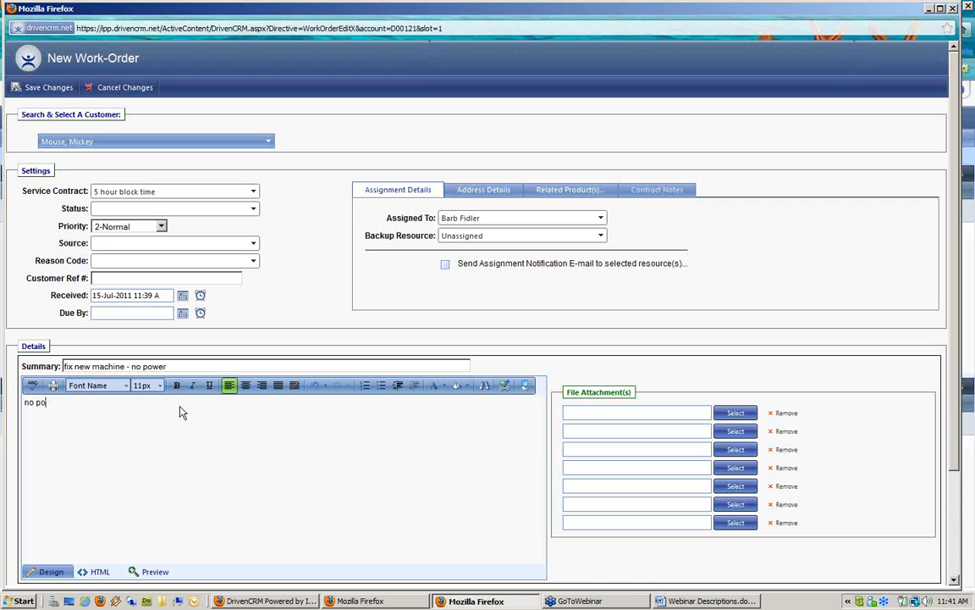
{"action": "type", "text": "weron the new machine. F"}
{"action": "type", "text": "lease come fix"}
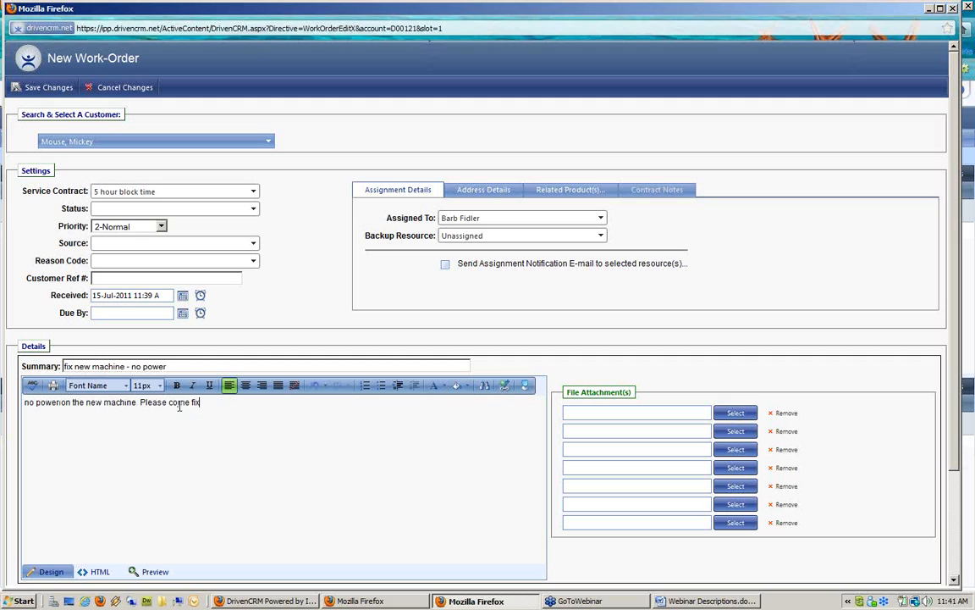
{"action": "left_click", "coordinate": [49, 87]}
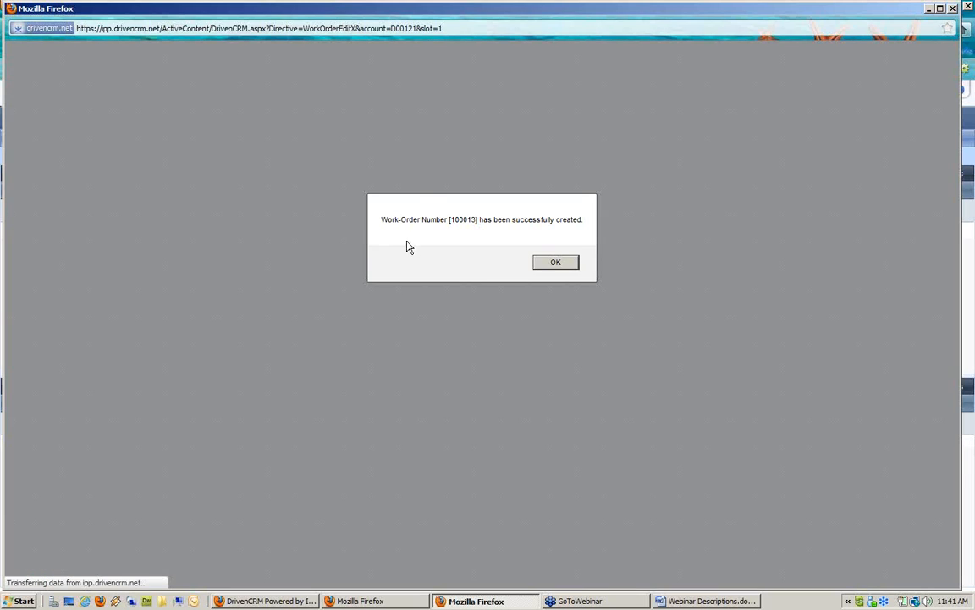
{"action": "left_click", "coordinate": [556, 266]}
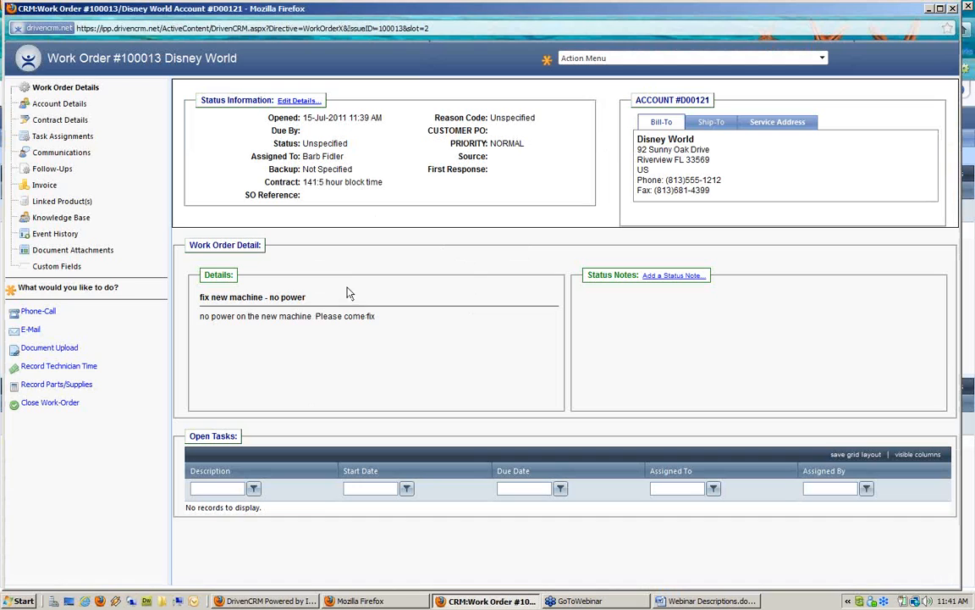
{"action": "left_click", "coordinate": [59, 121]}
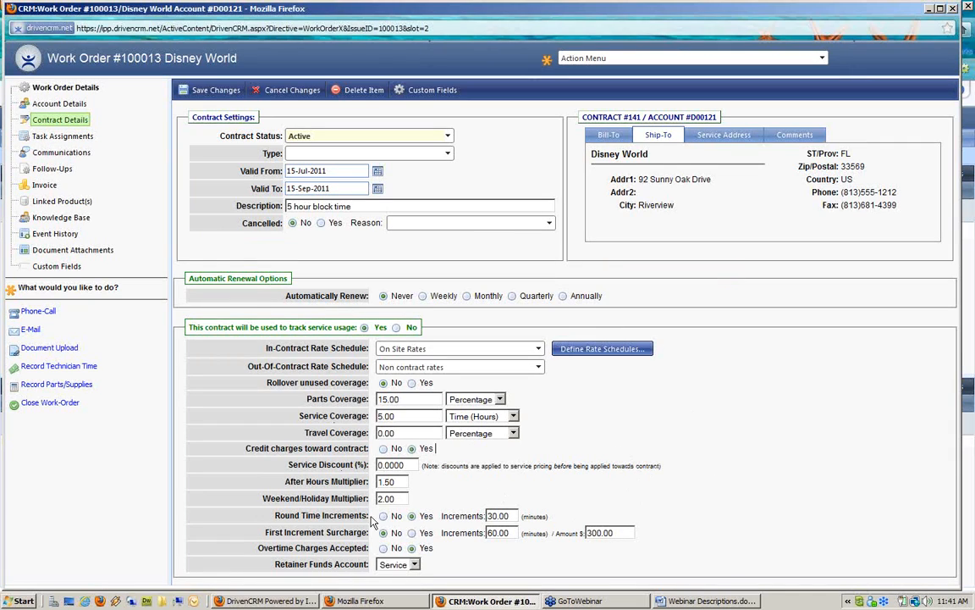
{"action": "left_click_drag", "start_coordinate": [301, 412], "coordinate": [371, 415]}
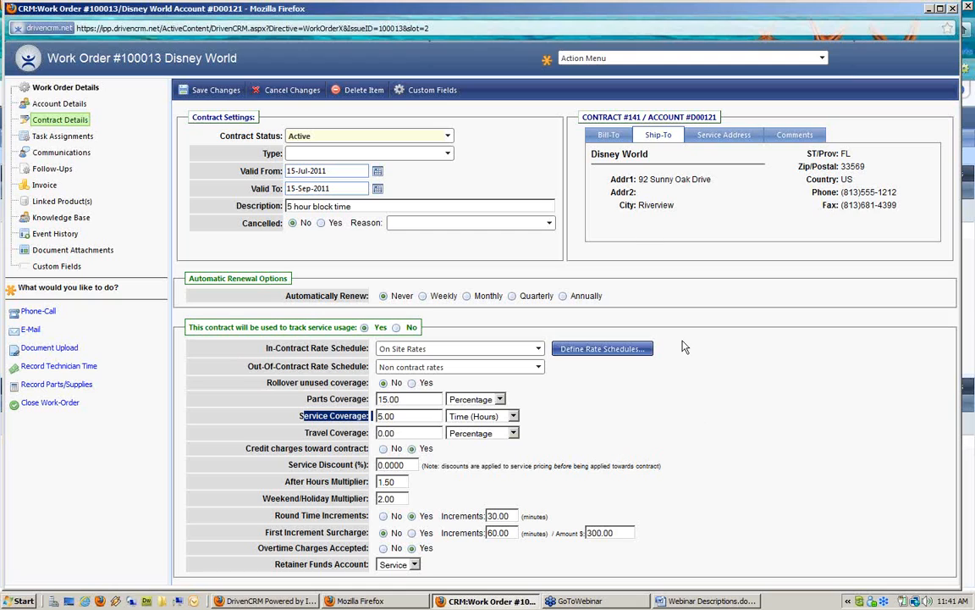
Add a contract comment 'covers onsite only. Also 15 % discount off parts' and save it
{"action": "left_click", "coordinate": [802, 135]}
{"action": "left_click", "coordinate": [715, 159]}
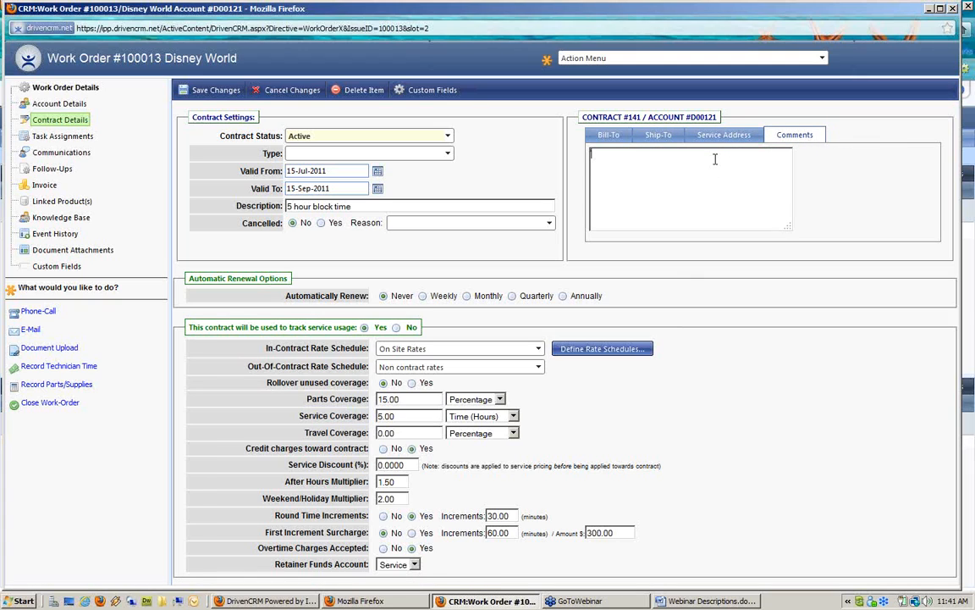
{"action": "type", "text": "This contract c"}
{"action": "type", "text": "onvers c"}
{"action": "type", "text": "nsie c"}
{"action": "type", "text": "n"}
{"action": "type", "text": "."}
{"action": "key", "text": "BackSpace"}
{"action": "type", "text": "ly not part"}
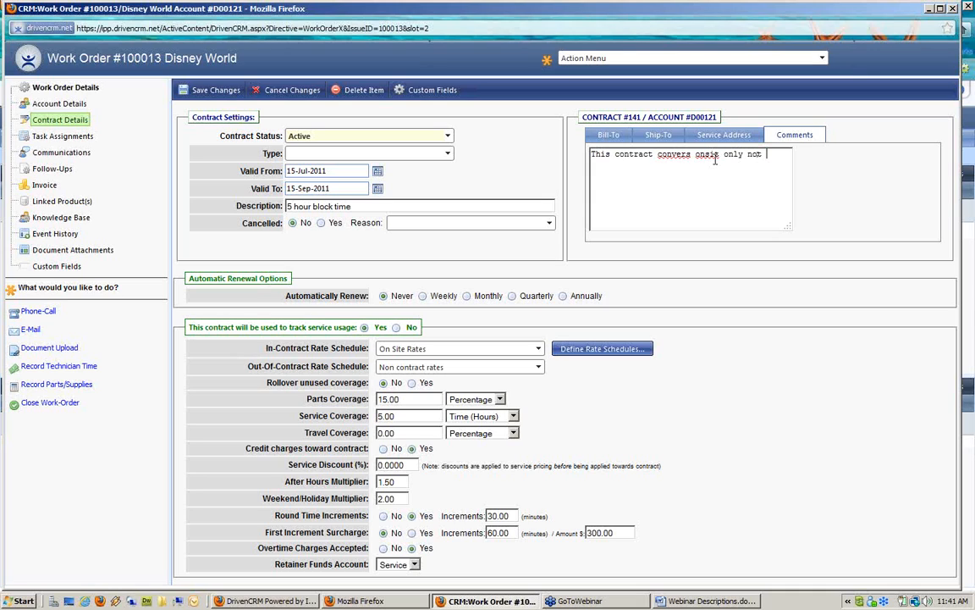
{"action": "key", "text": "BackSpace"}
{"action": "key", "text": "BackSpace"}
{"action": "key", "text": "BackSpace"}
{"action": "key", "text": "BackSpace"}
{"action": "key", "text": "BackSpace"}
{"action": "key", "text": "BackSpace"}
{"action": "key", "text": "BackSpace"}
{"action": "key", "text": "BackSpace"}
{"action": "key", "text": "BackSpace"}
{"action": "type", "text": ". Also 10"}
{"action": "key", "text": "BackSpace"}
{"action": "type", "text": "5 % discount off parts"}
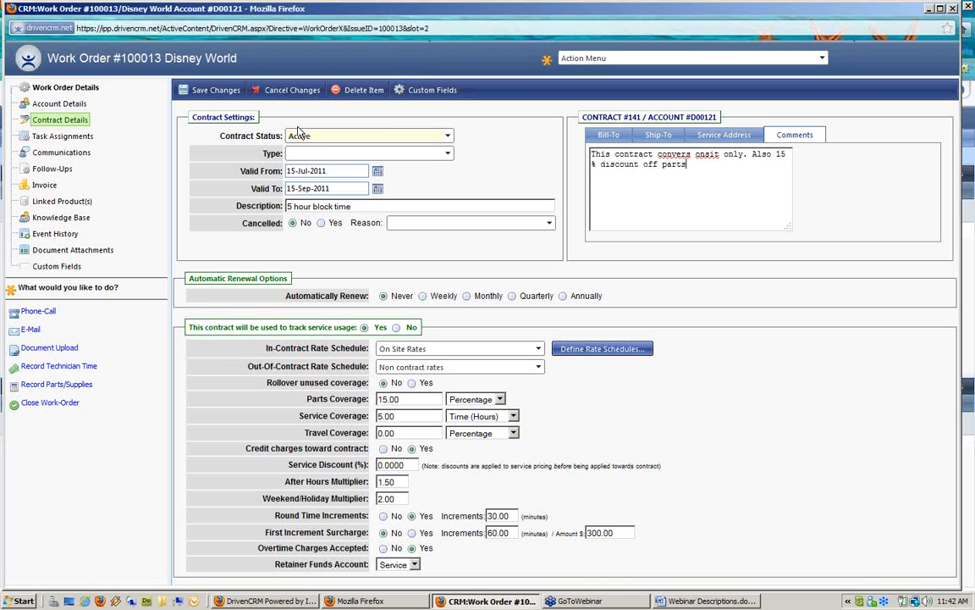
{"action": "left_click", "coordinate": [212, 90]}
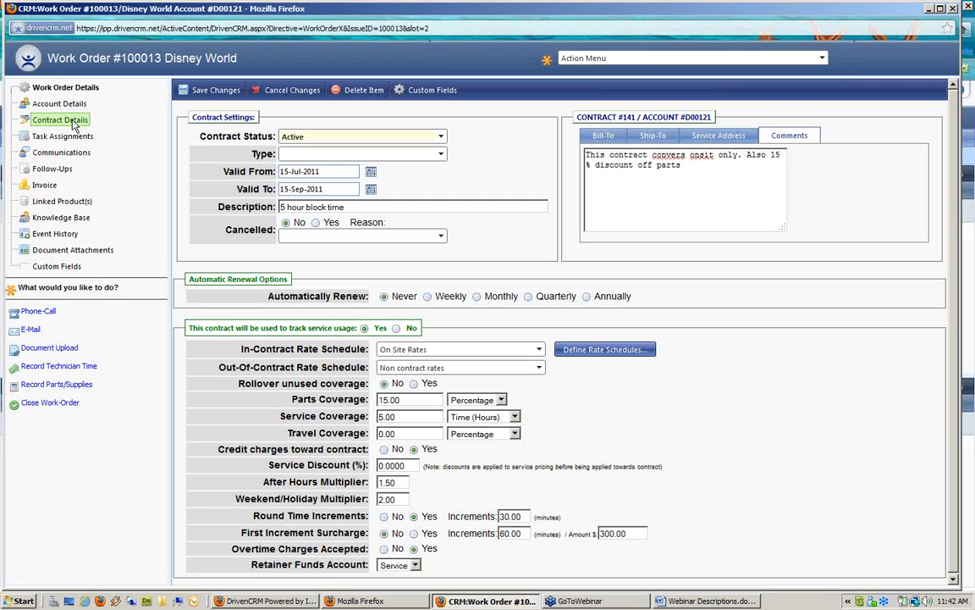
Start a technician time entry from 10:00 AM to 11:30 AM with 1.5 billable hours
{"action": "left_click", "coordinate": [67, 366]}
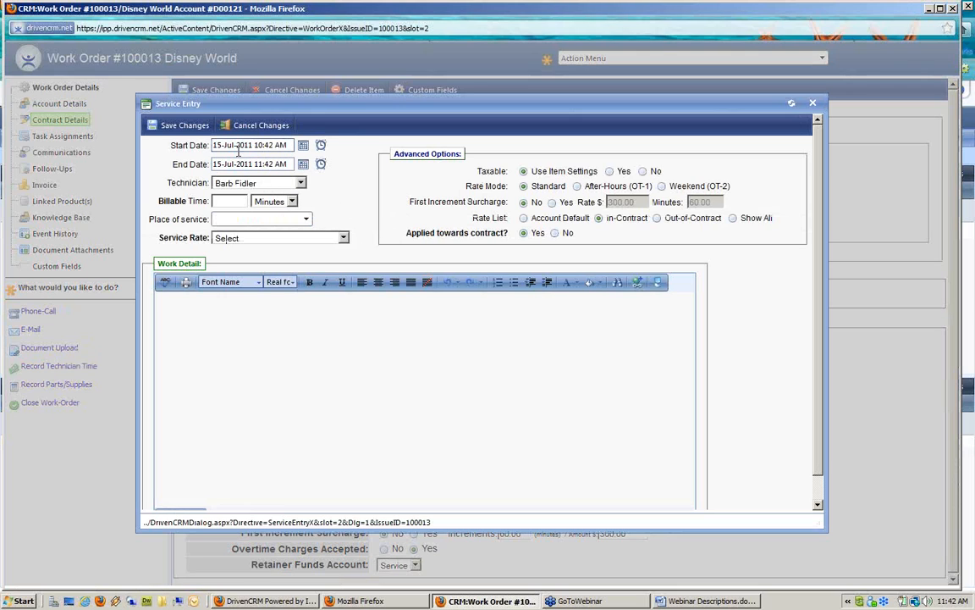
{"action": "left_click", "coordinate": [321, 145]}
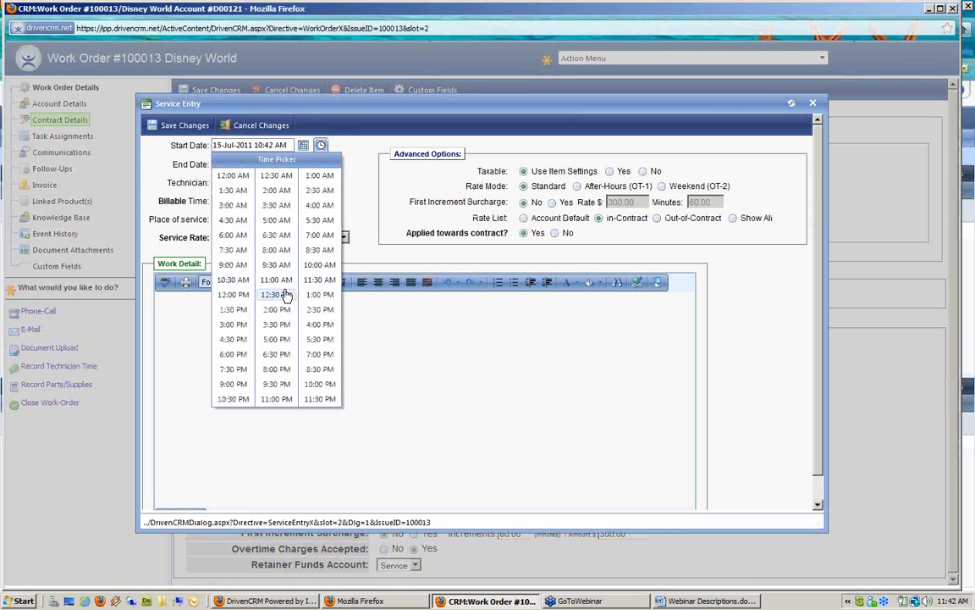
{"action": "left_click", "coordinate": [316, 266]}
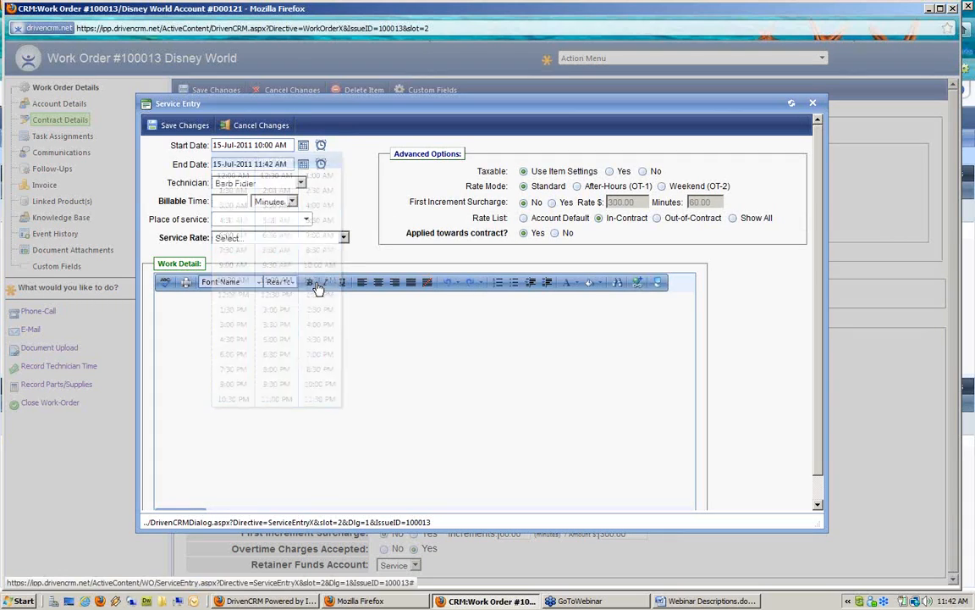
{"action": "left_click", "coordinate": [321, 164]}
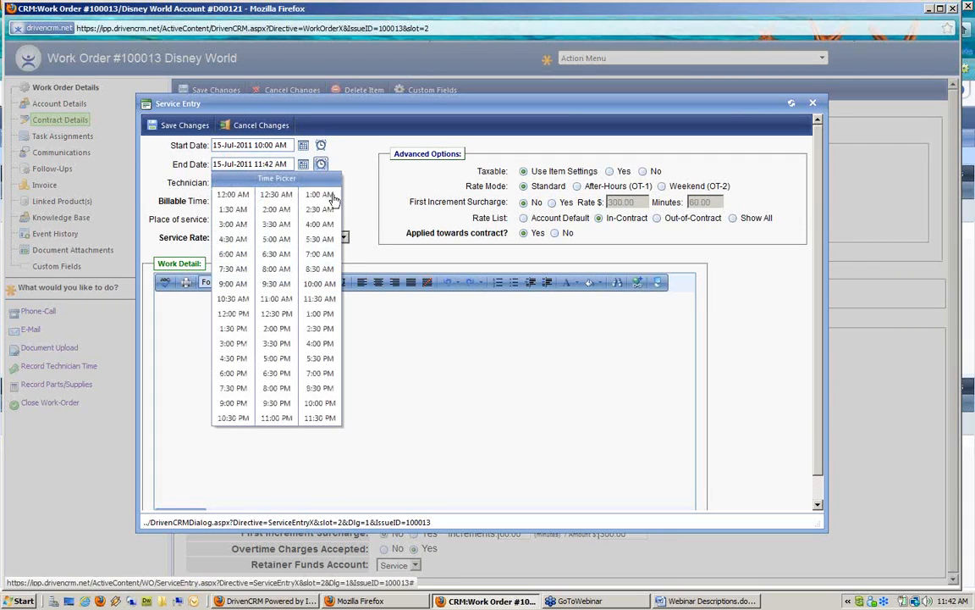
{"action": "left_click", "coordinate": [320, 299]}
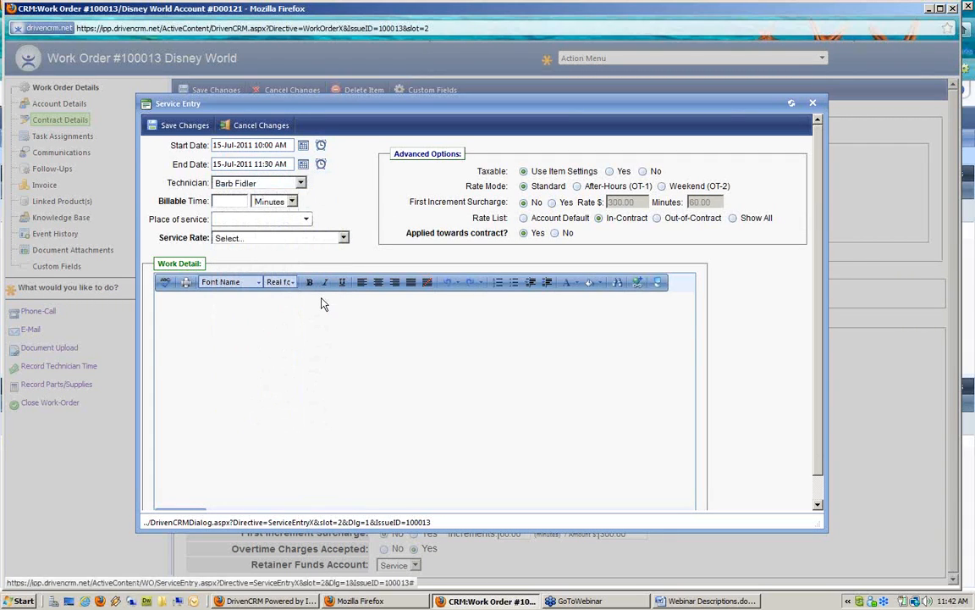
{"action": "left_click", "coordinate": [226, 202]}
{"action": "type", "text": "1.5"}
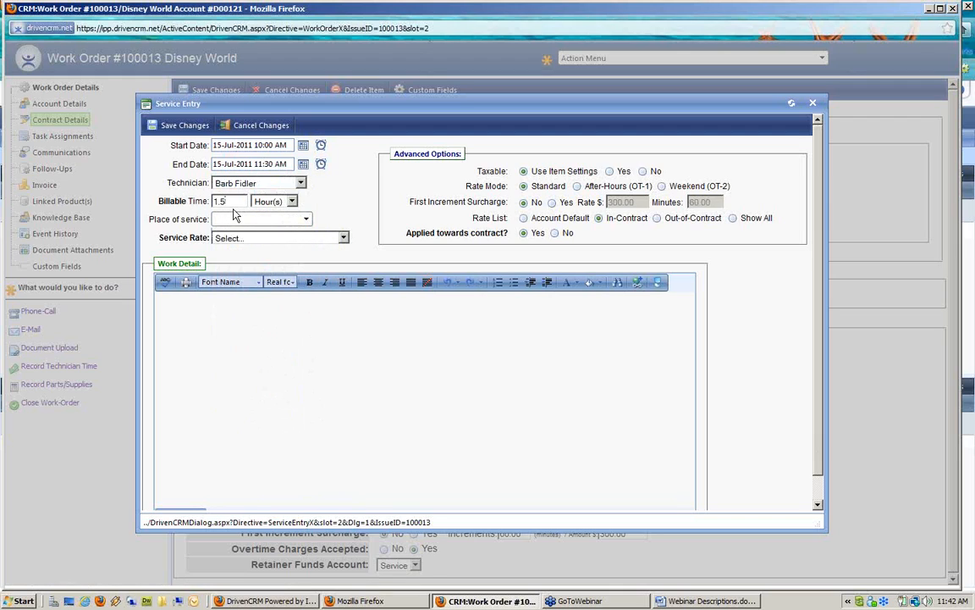
Review the place of service and service rate options, leaving both unset
{"action": "left_click", "coordinate": [244, 220]}
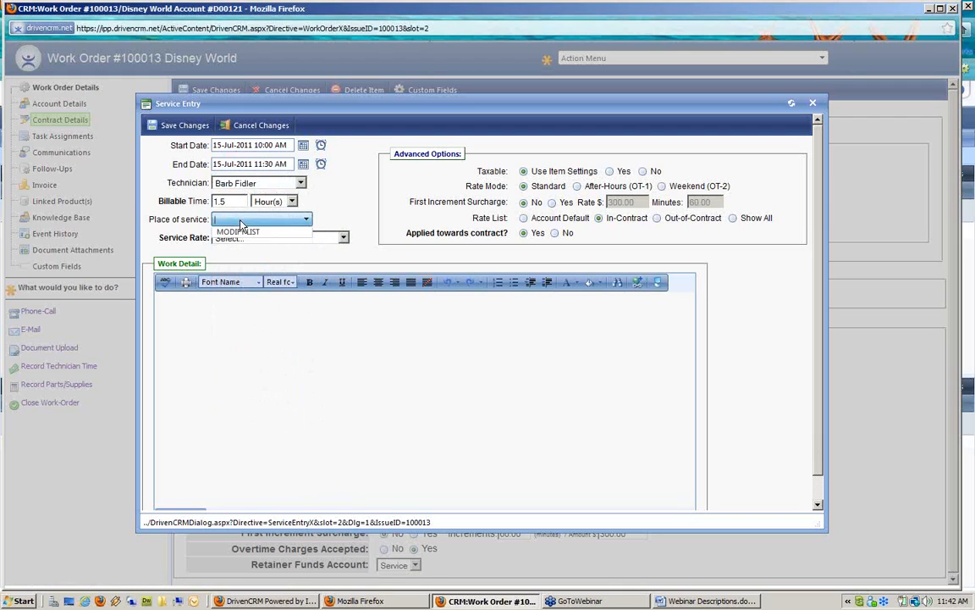
{"action": "left_click", "coordinate": [343, 212]}
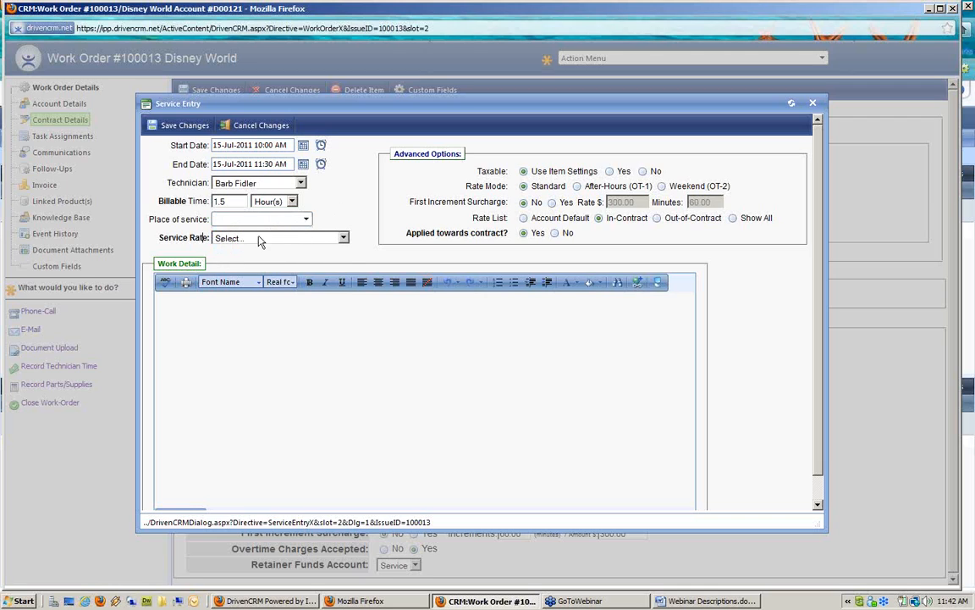
{"action": "left_click", "coordinate": [296, 240]}
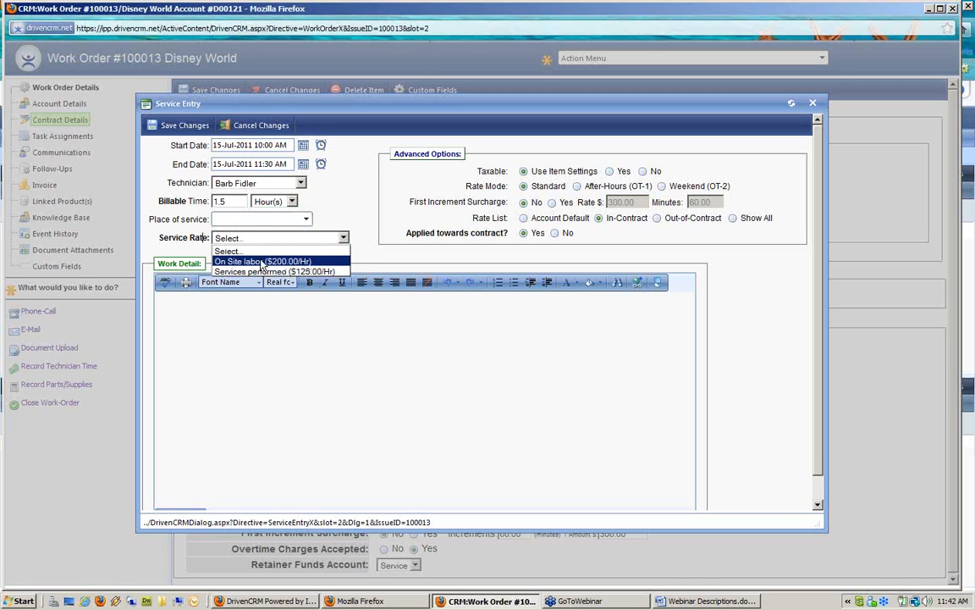
{"action": "left_click", "coordinate": [624, 218]}
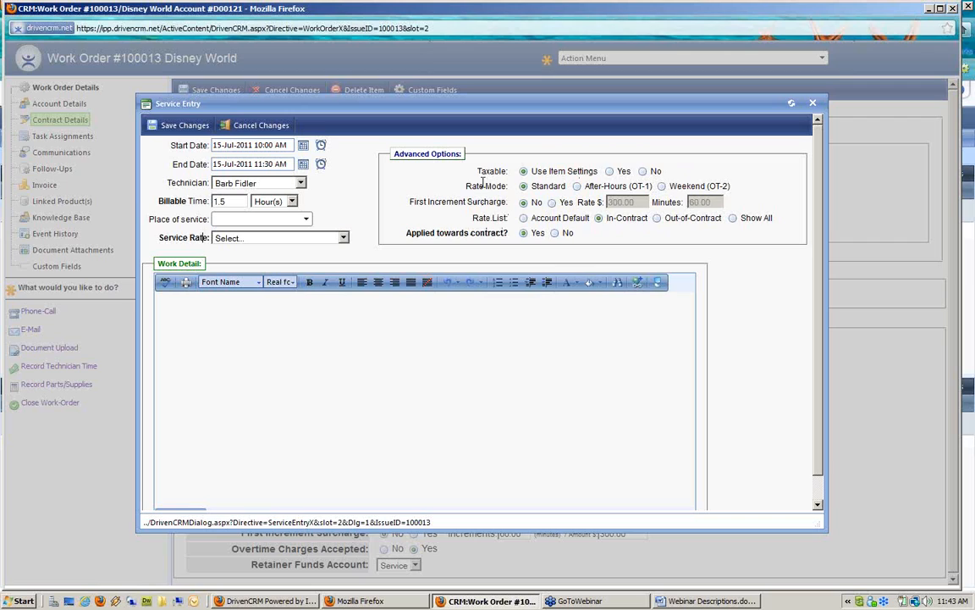
Review the After-Hours, Weekend and In-Contract rate options for the entry
{"action": "left_click_drag", "start_coordinate": [464, 186], "coordinate": [553, 187]}
{"action": "left_click_drag", "start_coordinate": [586, 185], "coordinate": [651, 186]}
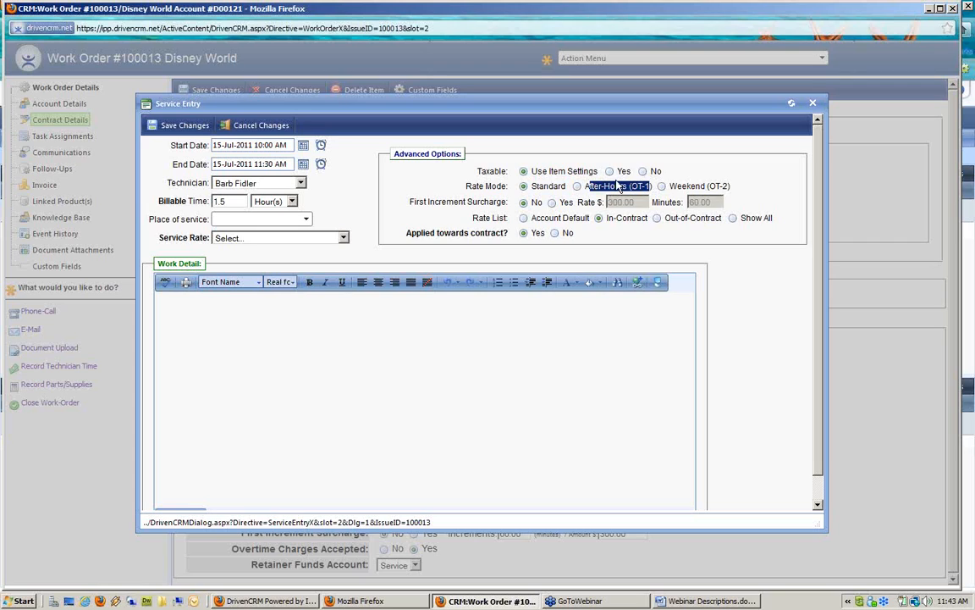
{"action": "left_click", "coordinate": [695, 184]}
{"action": "left_click_drag", "start_coordinate": [678, 185], "coordinate": [734, 186]}
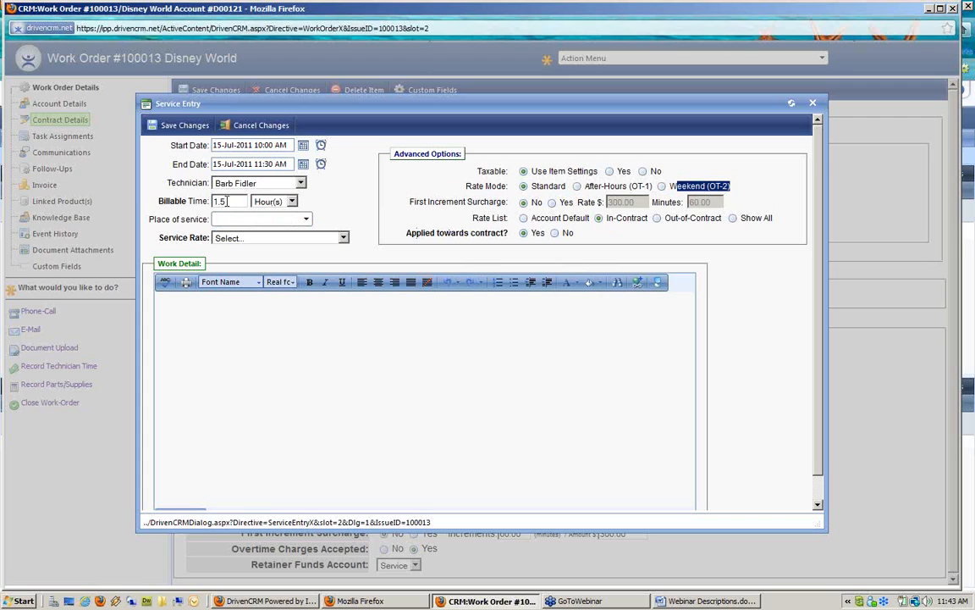
{"action": "left_click_drag", "start_coordinate": [606, 217], "coordinate": [656, 227]}
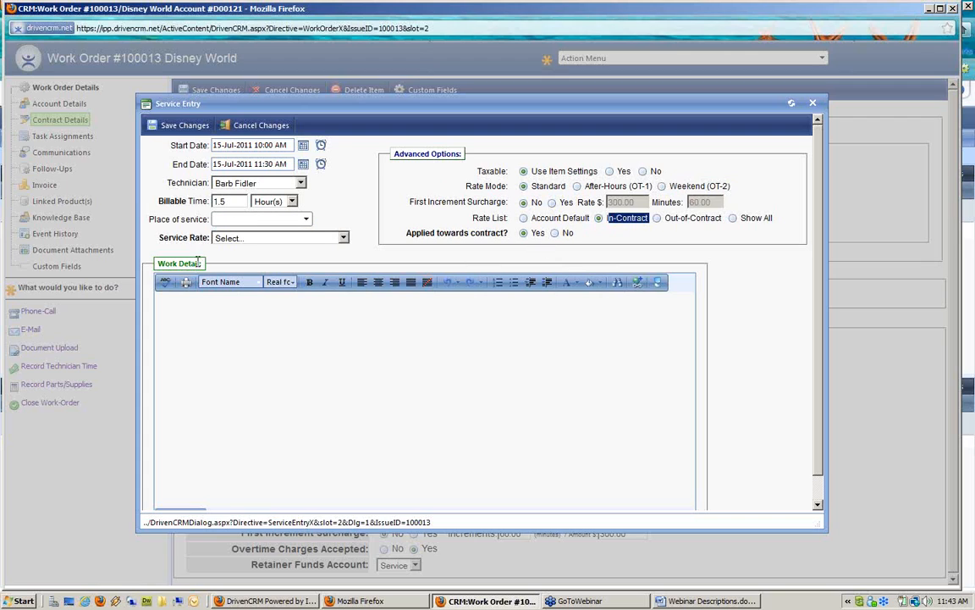
Choose the On Site labor ($200.00/Hr) rate and enter work detail 'fixed power cord on new machine'
{"action": "left_click", "coordinate": [251, 240]}
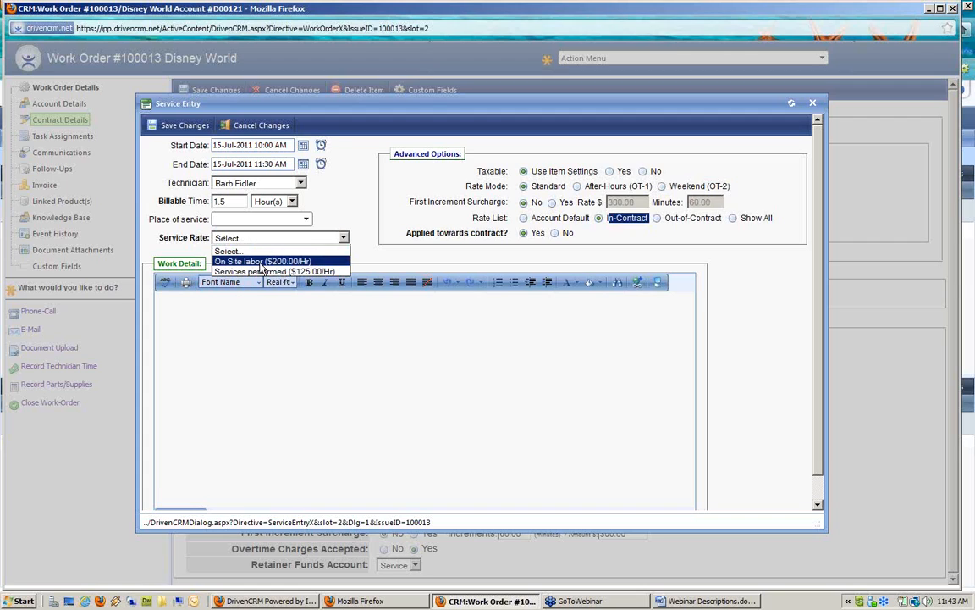
{"action": "left_click", "coordinate": [251, 261]}
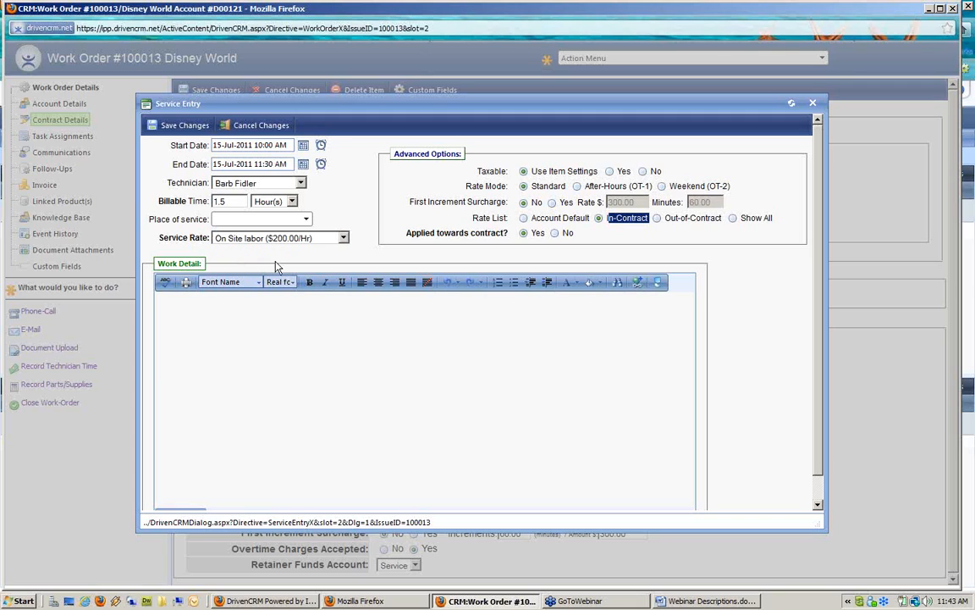
{"action": "left_click", "coordinate": [256, 305]}
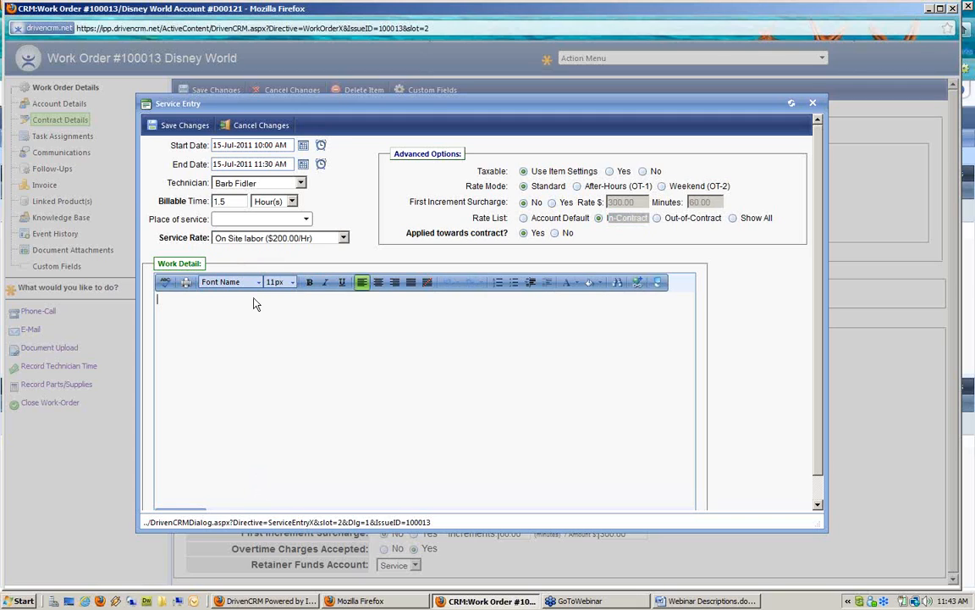
{"action": "type", "text": "fixed power cord on mew machine"}
{"action": "left_click", "coordinate": [236, 299]}
{"action": "key", "text": "BackSpace"}
{"action": "type", "text": "n"}
Save the 1.5-hour entry and check the invoice's 300.00 subtotal and $0.00 amount due
{"action": "left_click", "coordinate": [194, 129]}
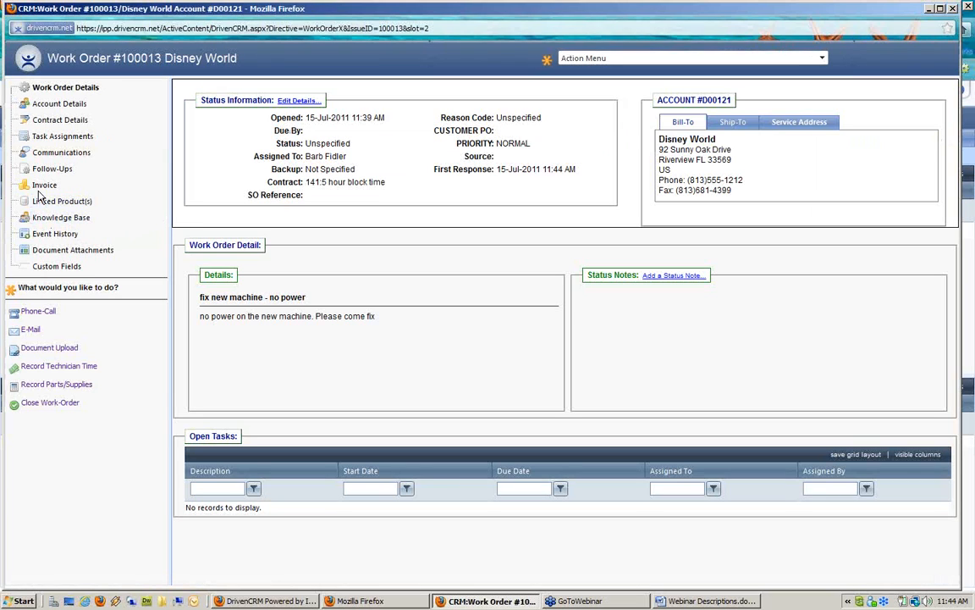
{"action": "left_click", "coordinate": [42, 186]}
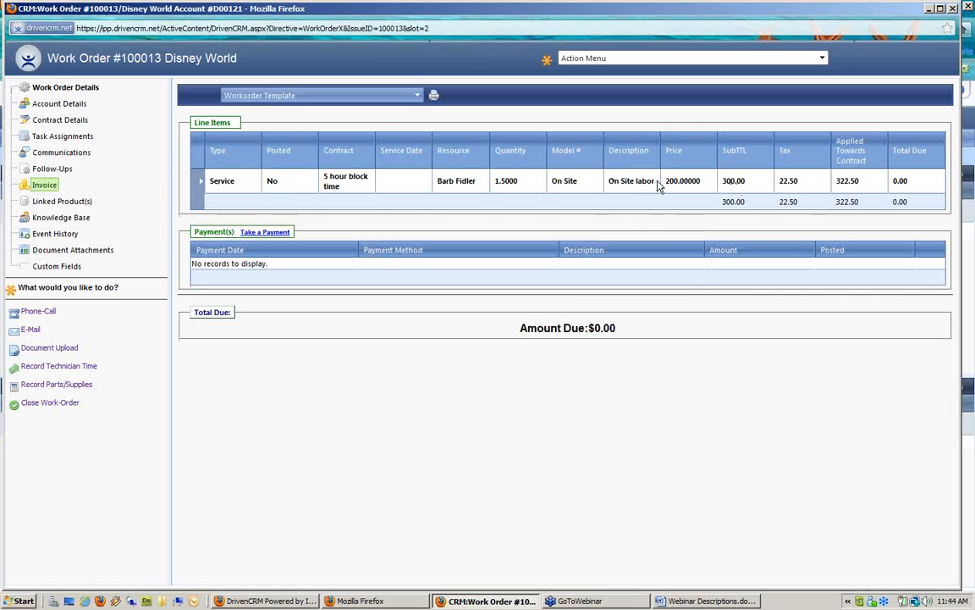
{"action": "double_click", "coordinate": [730, 182]}
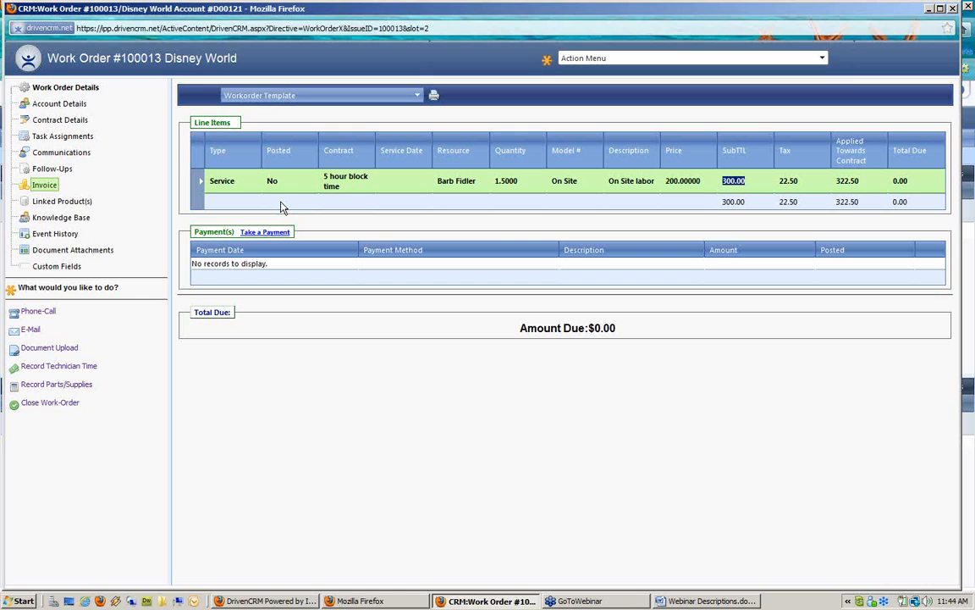
{"action": "left_click_drag", "start_coordinate": [520, 330], "coordinate": [620, 339]}
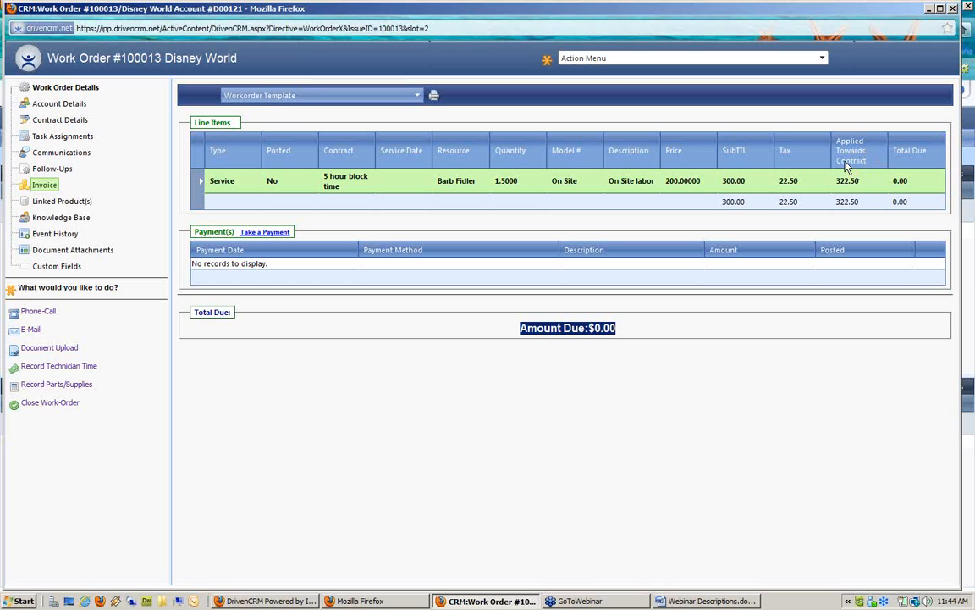
Return to Contract Details and check Service Used 1.50 and Remaining 3.50 hours
{"action": "left_click", "coordinate": [65, 123]}
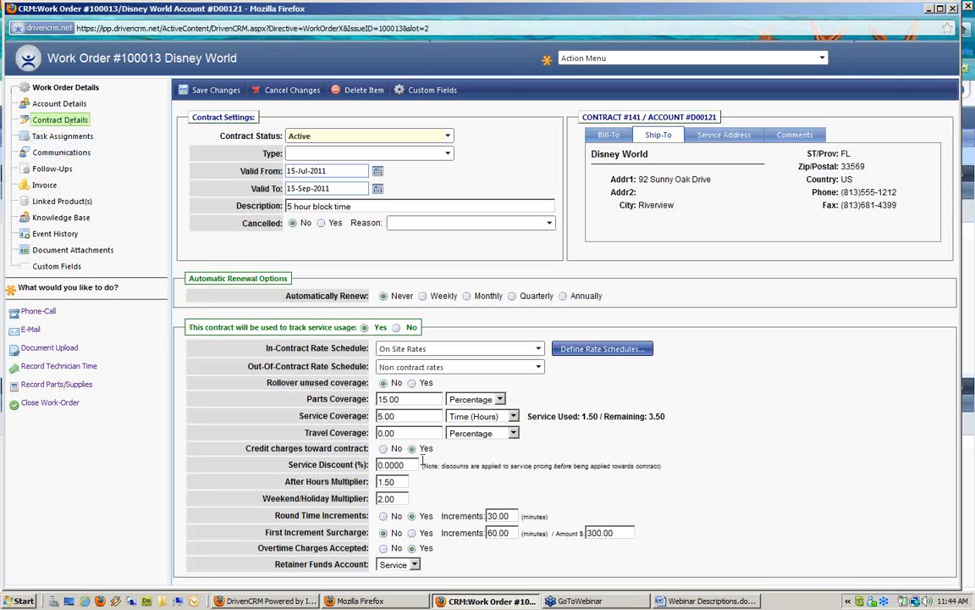
{"action": "left_click_drag", "start_coordinate": [531, 414], "coordinate": [682, 426]}
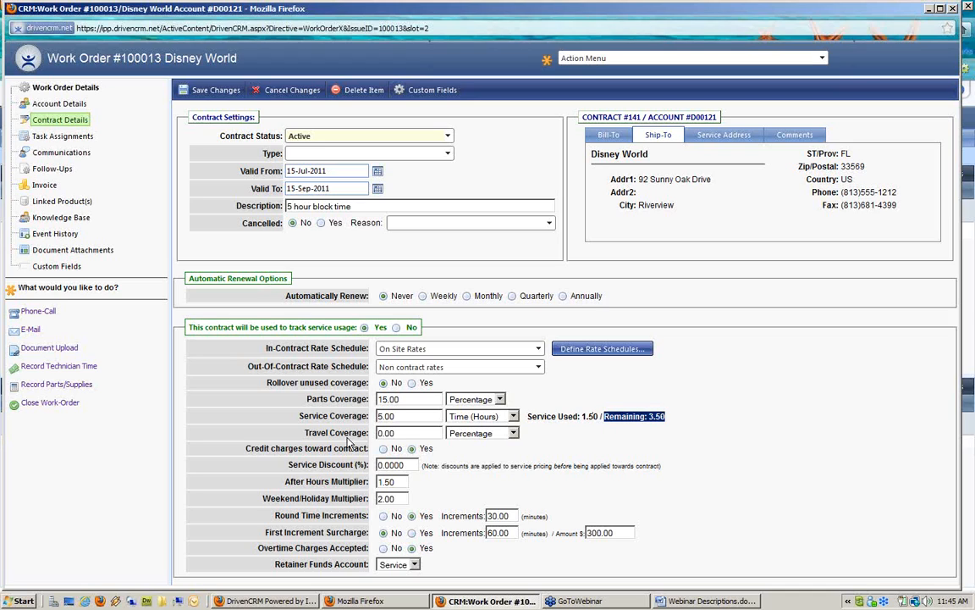
Add one keyboard part at 5.00 each from the 01-California Warehouse to work order #100013
{"action": "left_click", "coordinate": [78, 387]}
{"action": "left_click", "coordinate": [312, 239]}
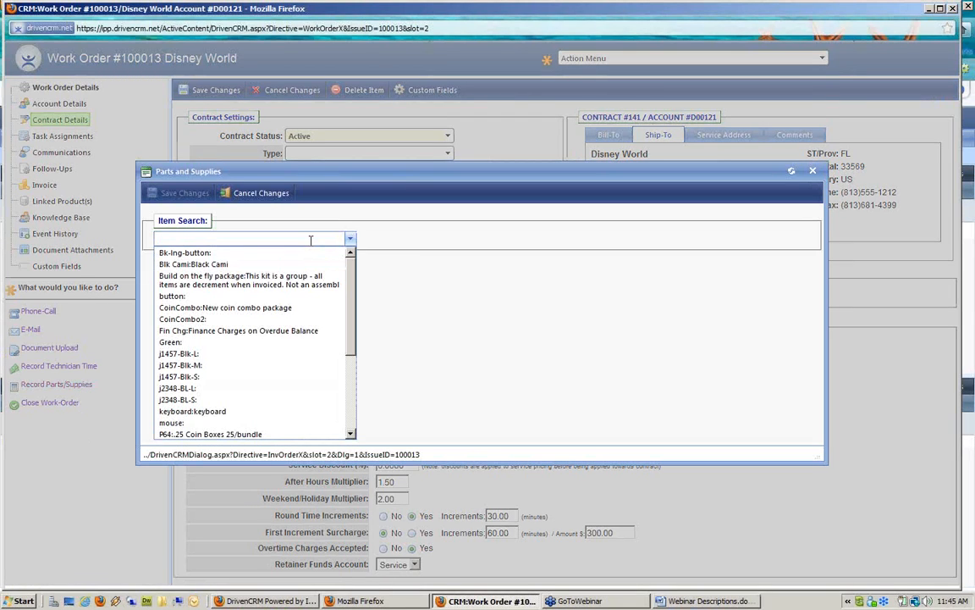
{"action": "type", "text": "keyboard:keyboard"}
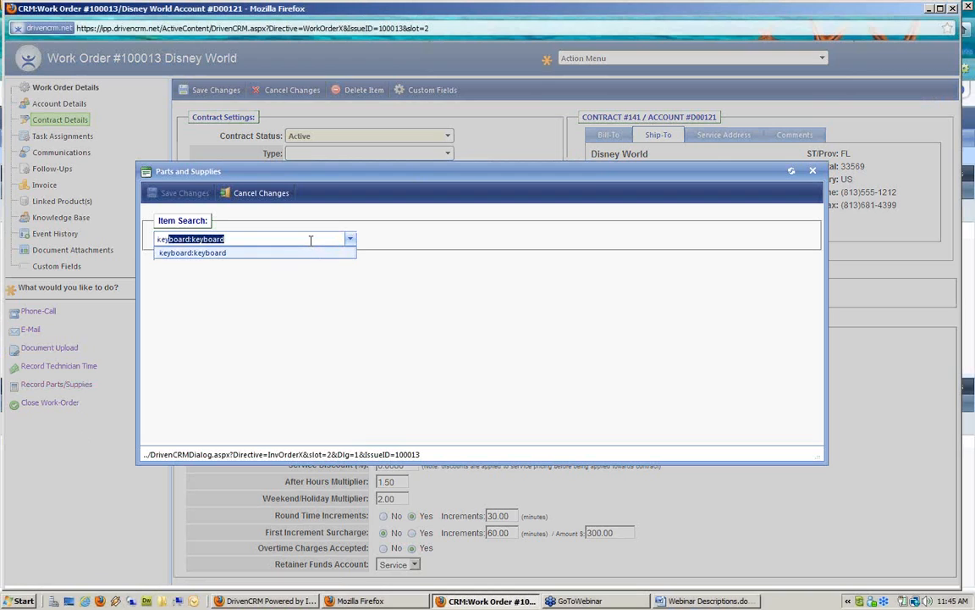
{"action": "left_click", "coordinate": [279, 253]}
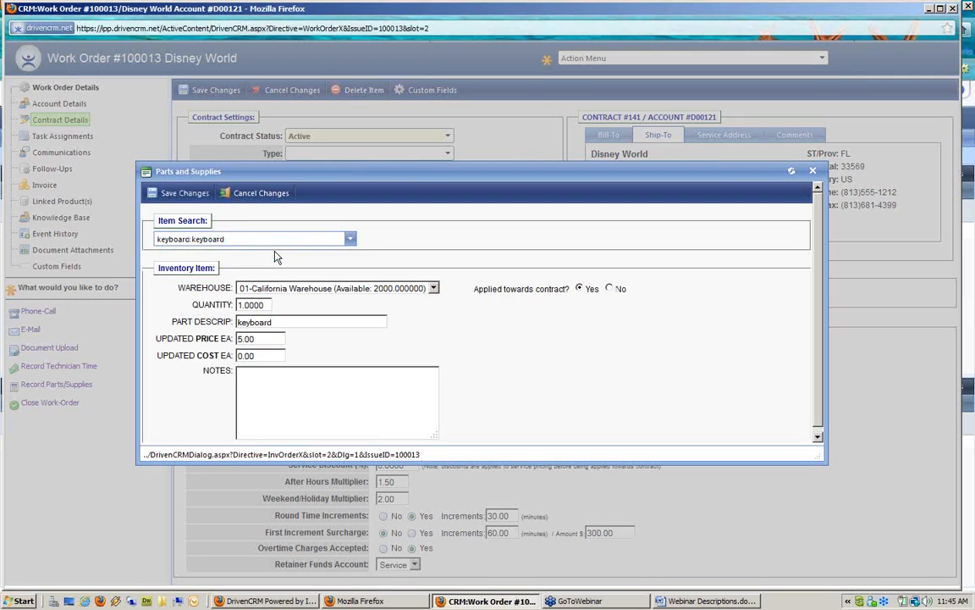
{"action": "left_click_drag", "start_coordinate": [251, 340], "coordinate": [211, 336]}
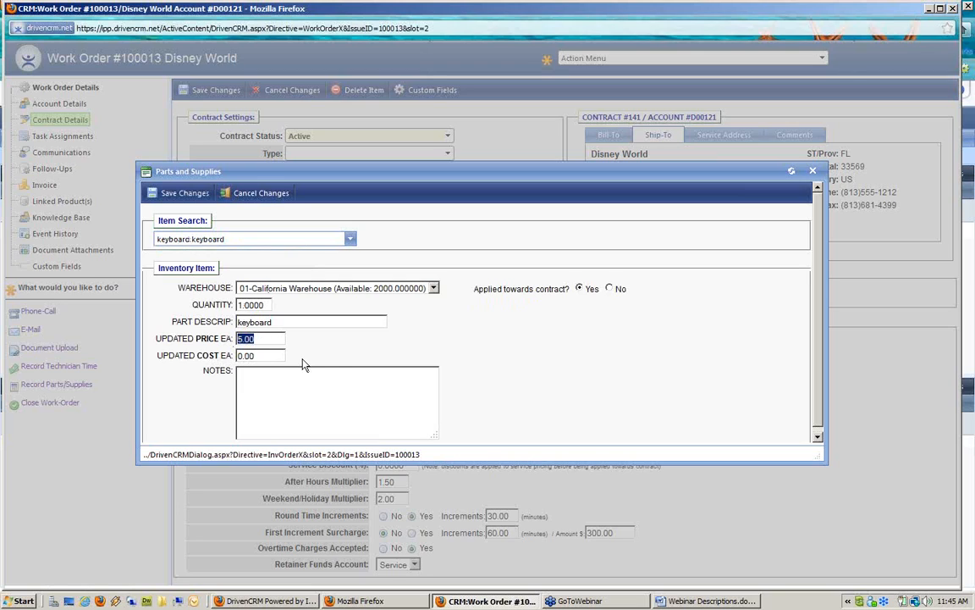
{"action": "left_click", "coordinate": [181, 193]}
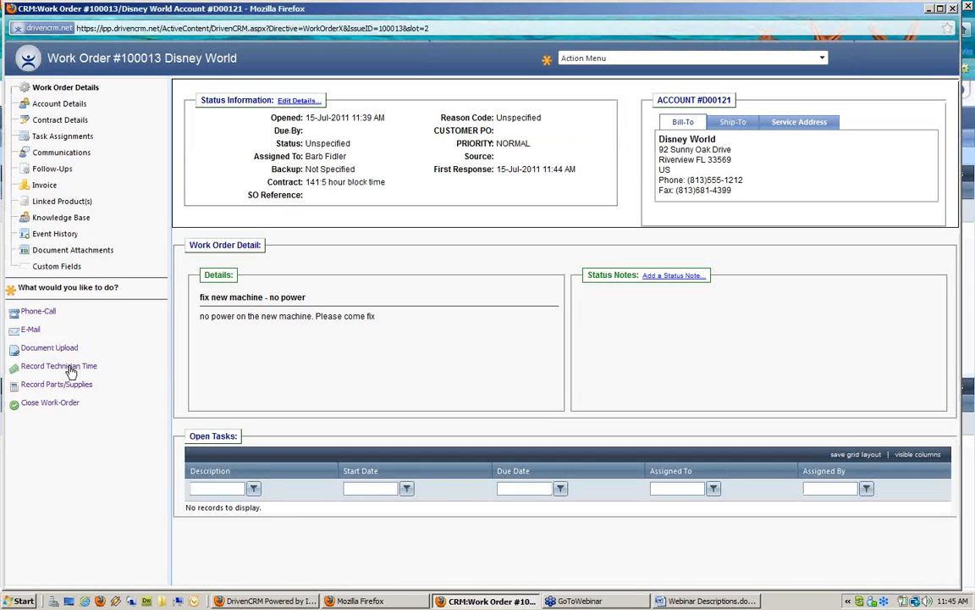
Review the invoice's keyboard line: price 5.00, 0.81 applied to contract, 4.57 due
{"action": "left_click", "coordinate": [43, 186]}
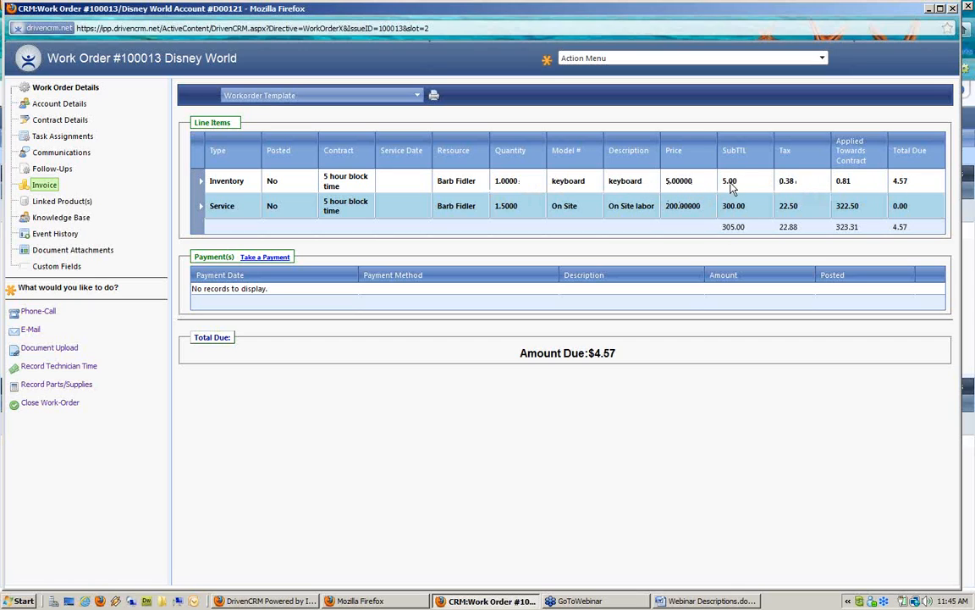
{"action": "left_click_drag", "start_coordinate": [693, 185], "coordinate": [660, 188]}
{"action": "left_click", "coordinate": [840, 188]}
{"action": "double_click", "coordinate": [841, 188]}
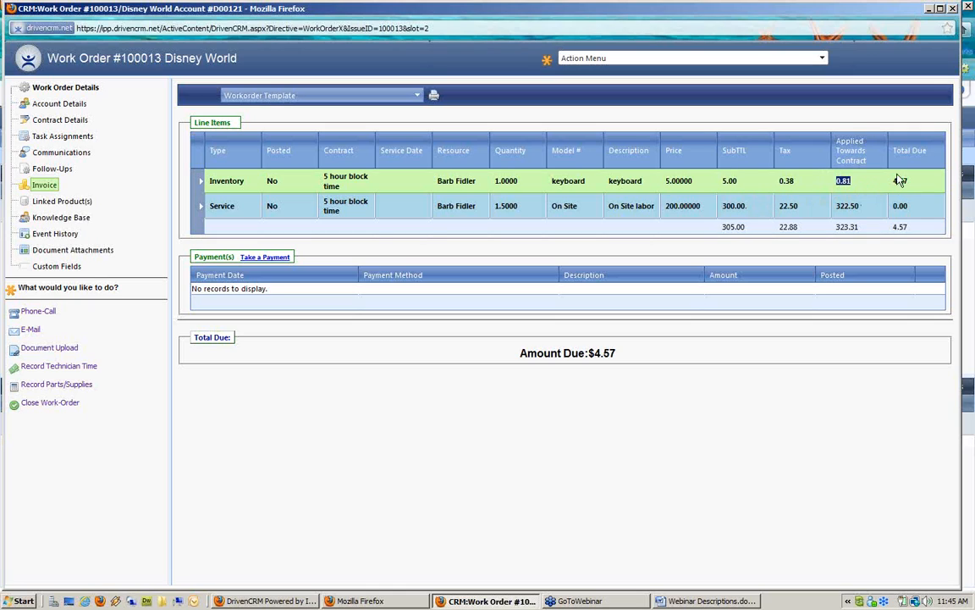
{"action": "left_click_drag", "start_coordinate": [912, 185], "coordinate": [891, 190]}
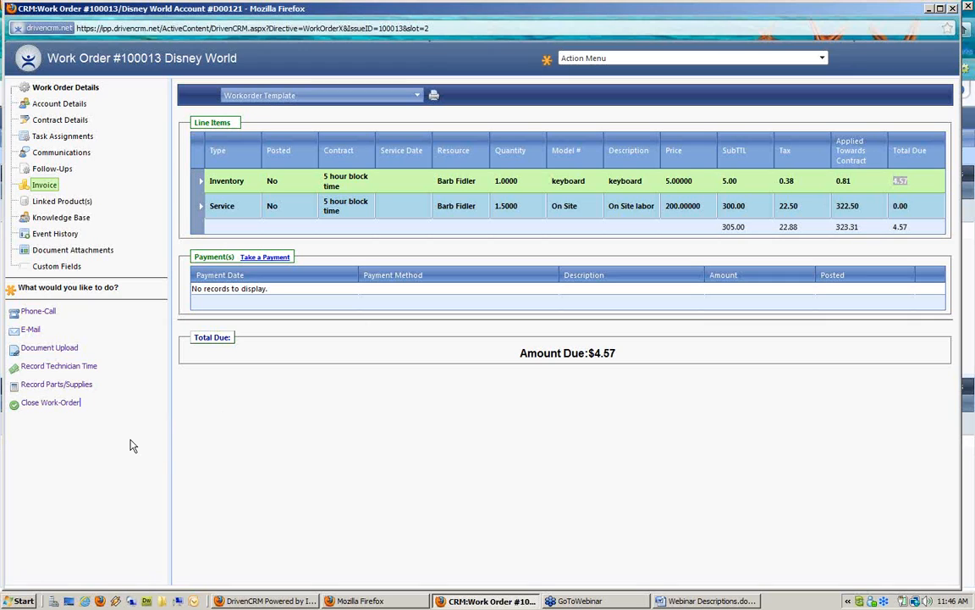
Start a new technician time entry charged at Out-of-Contract rates
{"action": "left_click", "coordinate": [70, 371]}
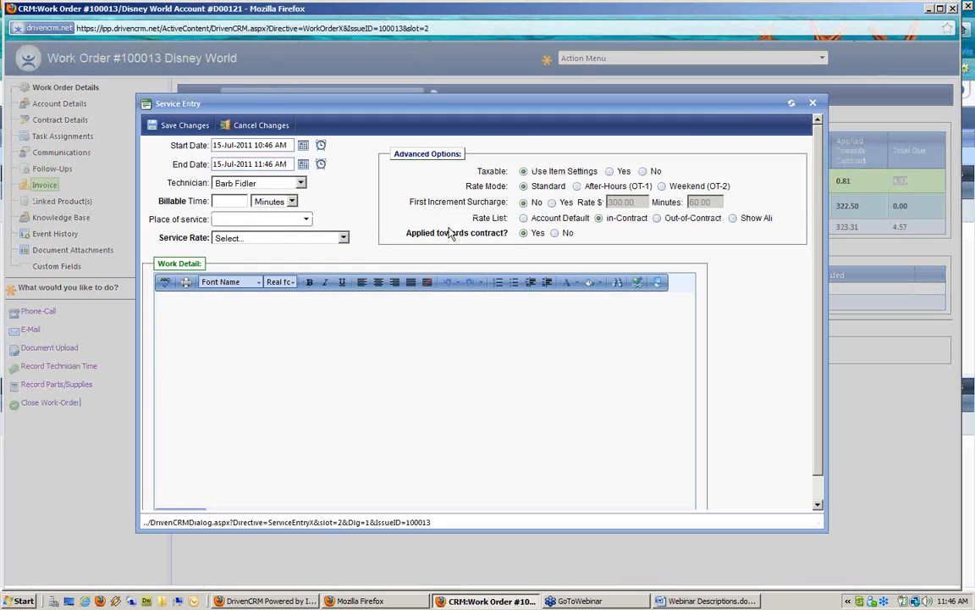
{"action": "left_click_drag", "start_coordinate": [667, 221], "coordinate": [721, 220]}
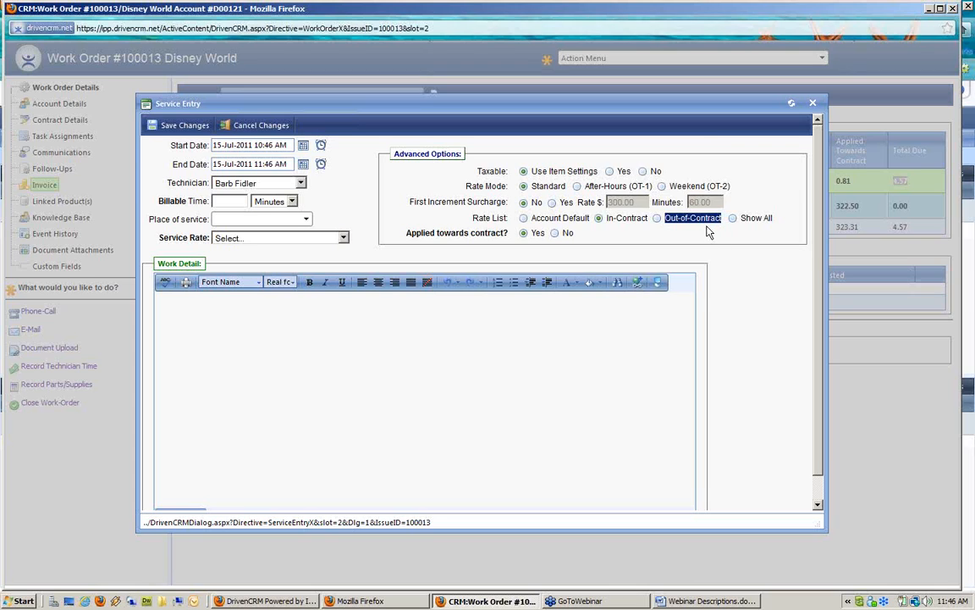
{"action": "left_click", "coordinate": [657, 219]}
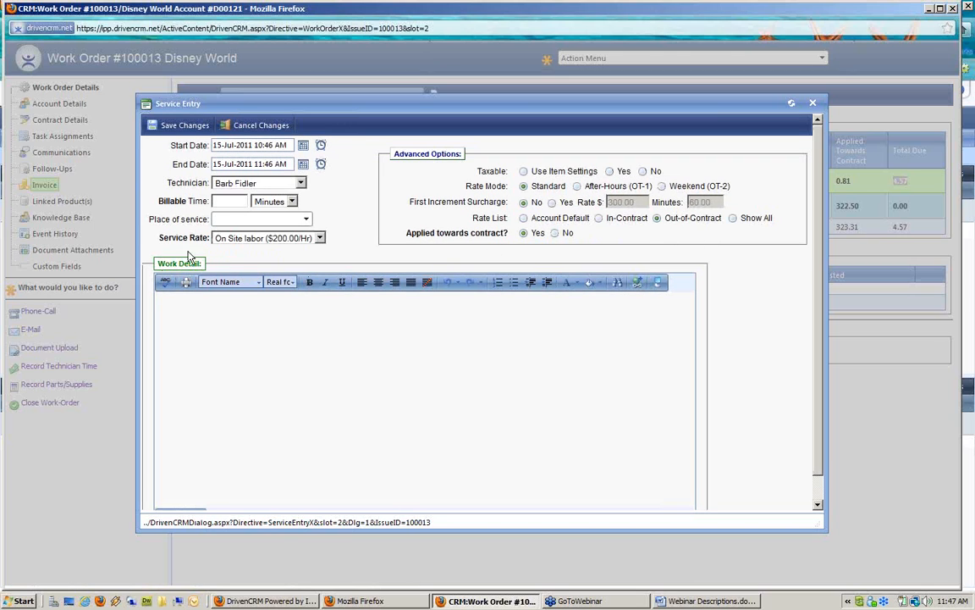
{"action": "left_click_drag", "start_coordinate": [160, 239], "coordinate": [206, 237]}
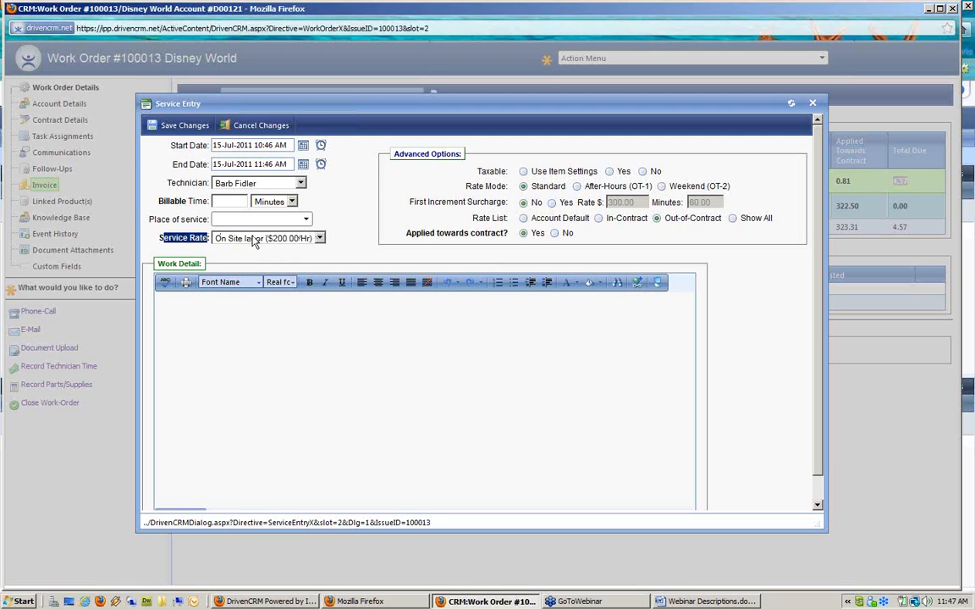
Set 11:30 AM to 12:30 PM, 1 billable hour, note 'fixed spill into power cord', and save
{"action": "left_click", "coordinate": [321, 146]}
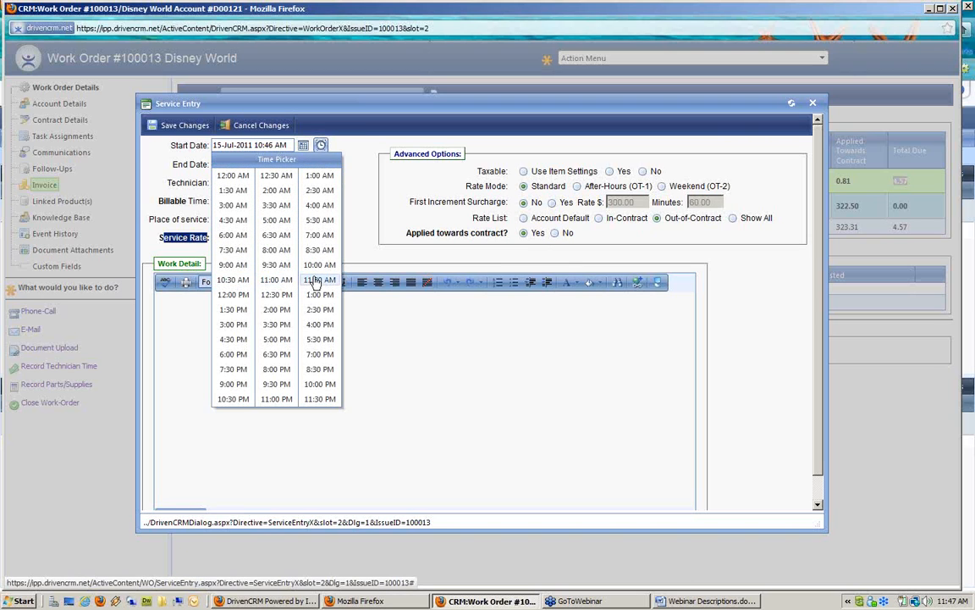
{"action": "left_click", "coordinate": [317, 280]}
{"action": "left_click", "coordinate": [321, 165]}
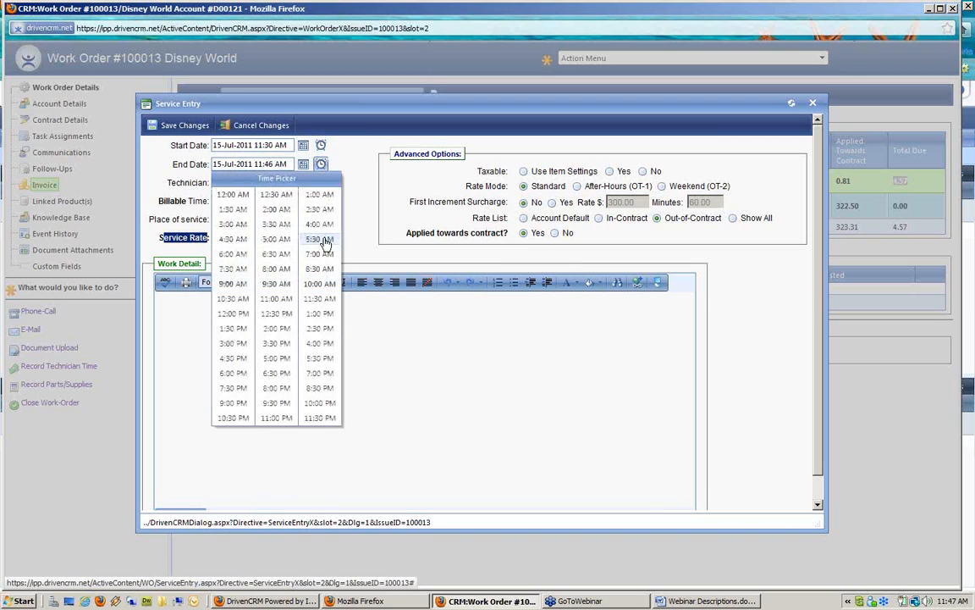
{"action": "left_click", "coordinate": [263, 315]}
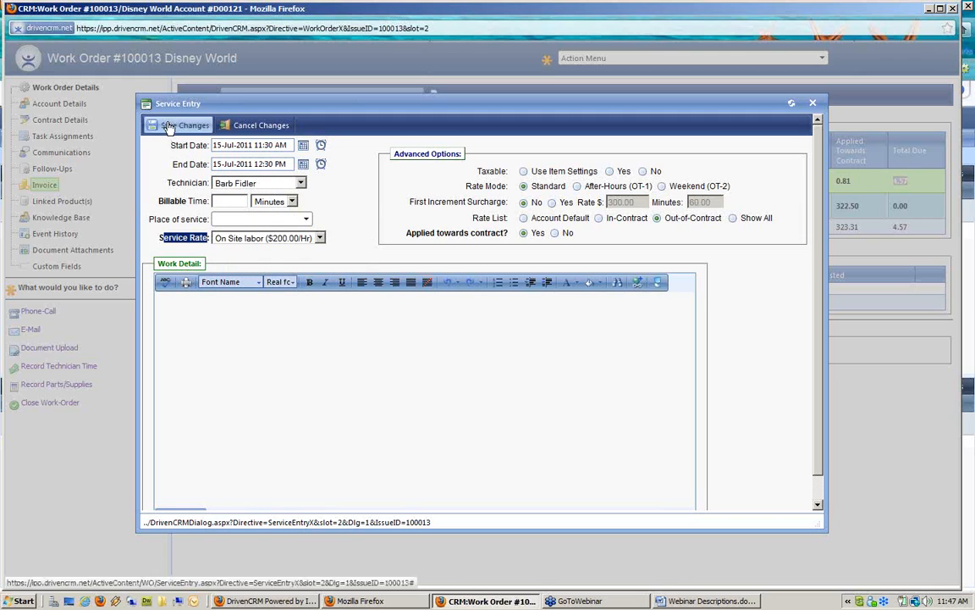
{"action": "left_click", "coordinate": [233, 204]}
{"action": "type", "text": "1"}
{"action": "left_click", "coordinate": [288, 310]}
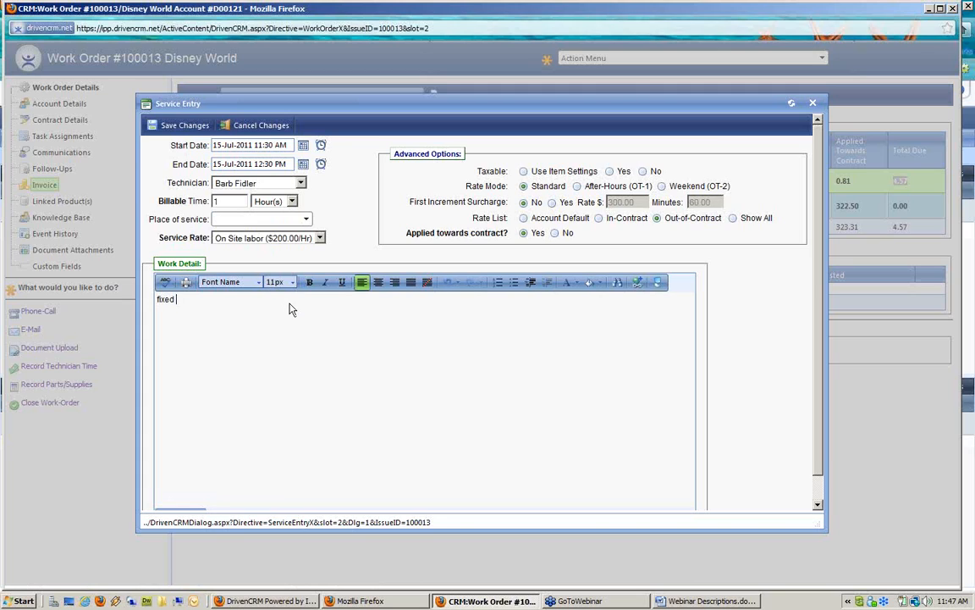
{"action": "type", "text": "fixed spill into power cord"}
{"action": "left_click", "coordinate": [173, 126]}
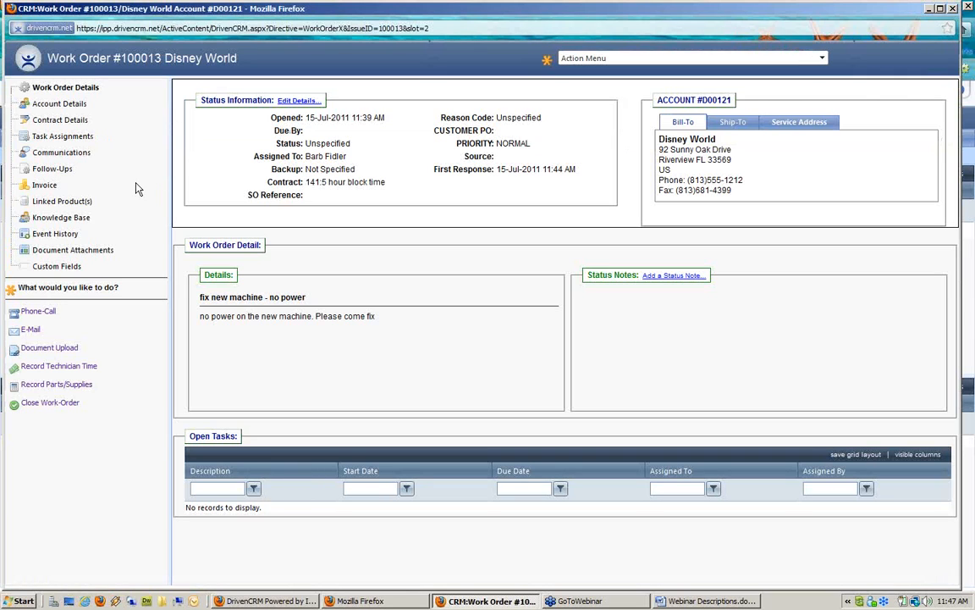
Go through Contract Details back to the invoice to see the new 1-hour On Site labor line
{"action": "left_click", "coordinate": [77, 124]}
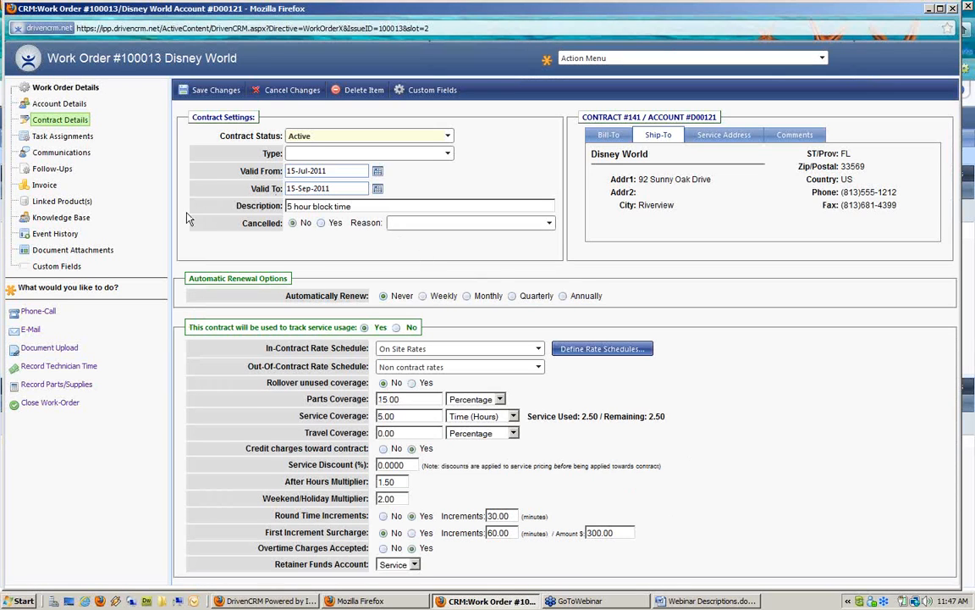
{"action": "left_click", "coordinate": [58, 183]}
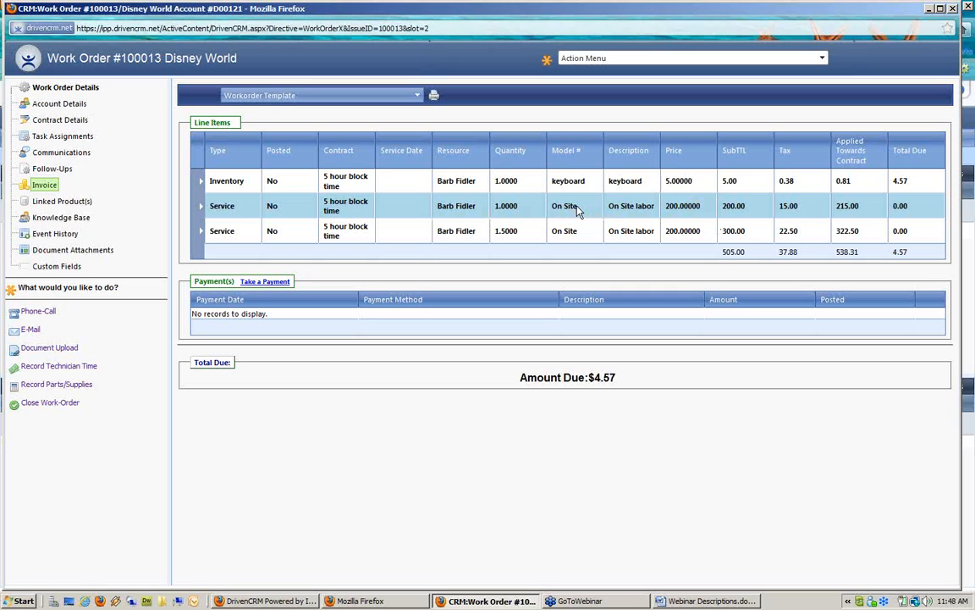
Set the 1-hour labor line's Applied towards contract? to No and save it
{"action": "double_click", "coordinate": [498, 211]}
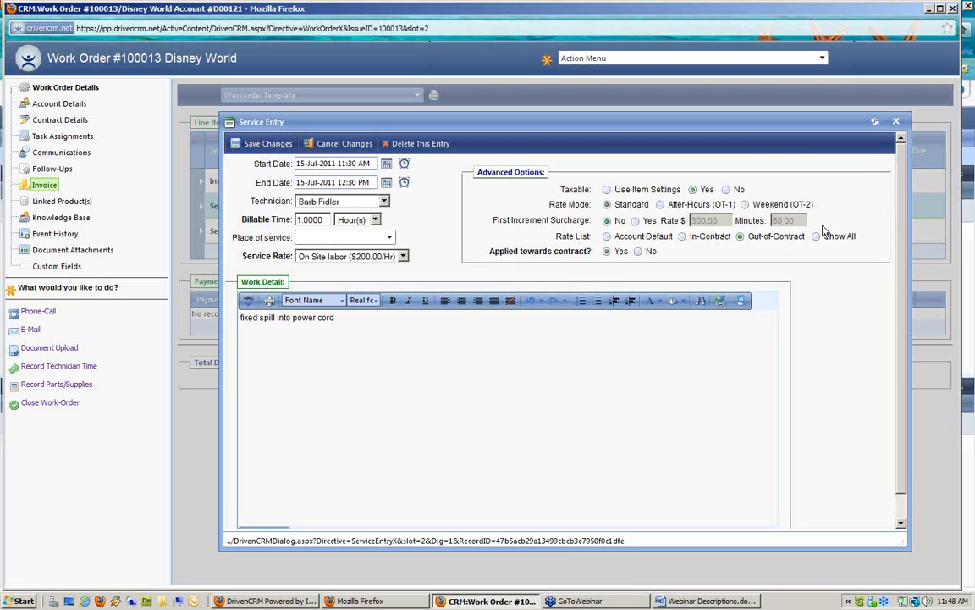
{"action": "left_click_drag", "start_coordinate": [748, 236], "coordinate": [809, 237]}
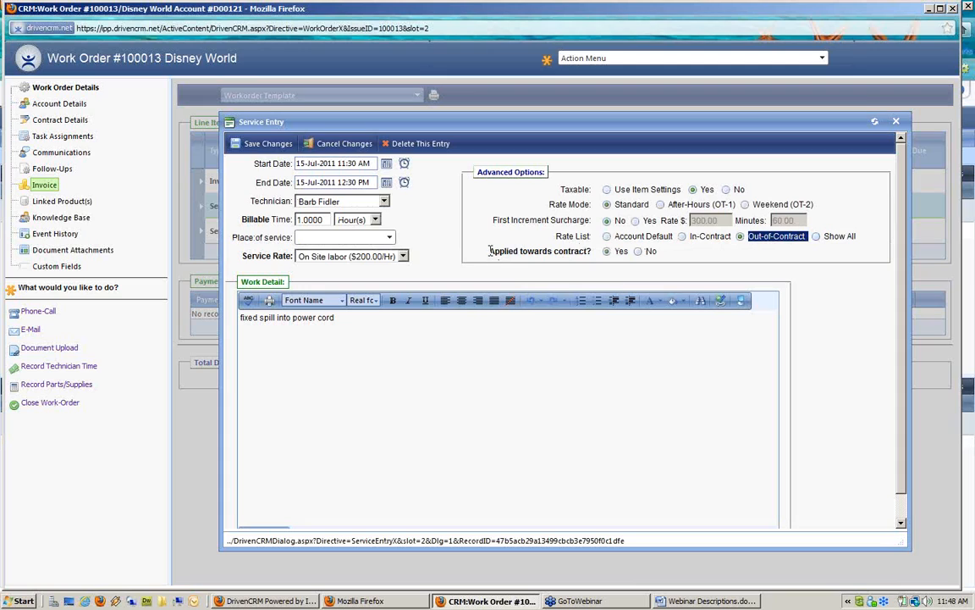
{"action": "left_click_drag", "start_coordinate": [489, 251], "coordinate": [594, 252]}
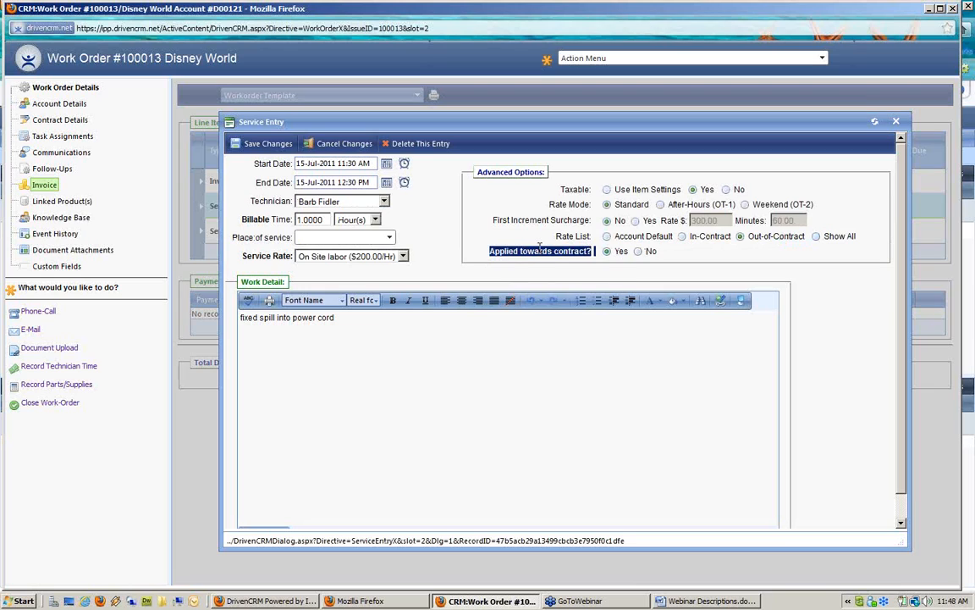
{"action": "left_click", "coordinate": [638, 252]}
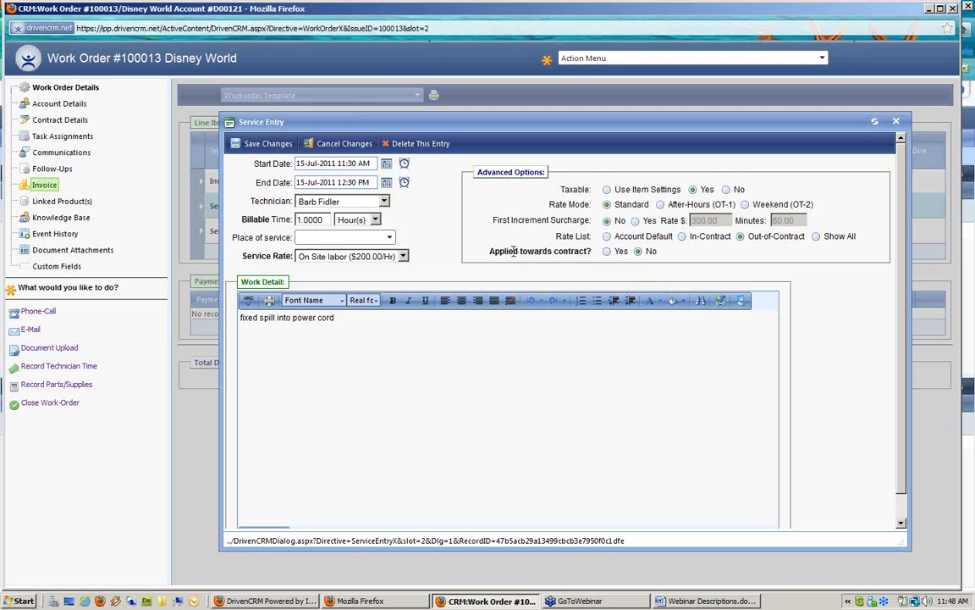
{"action": "left_click_drag", "start_coordinate": [748, 236], "coordinate": [813, 237]}
{"action": "left_click_drag", "start_coordinate": [490, 251], "coordinate": [621, 258]}
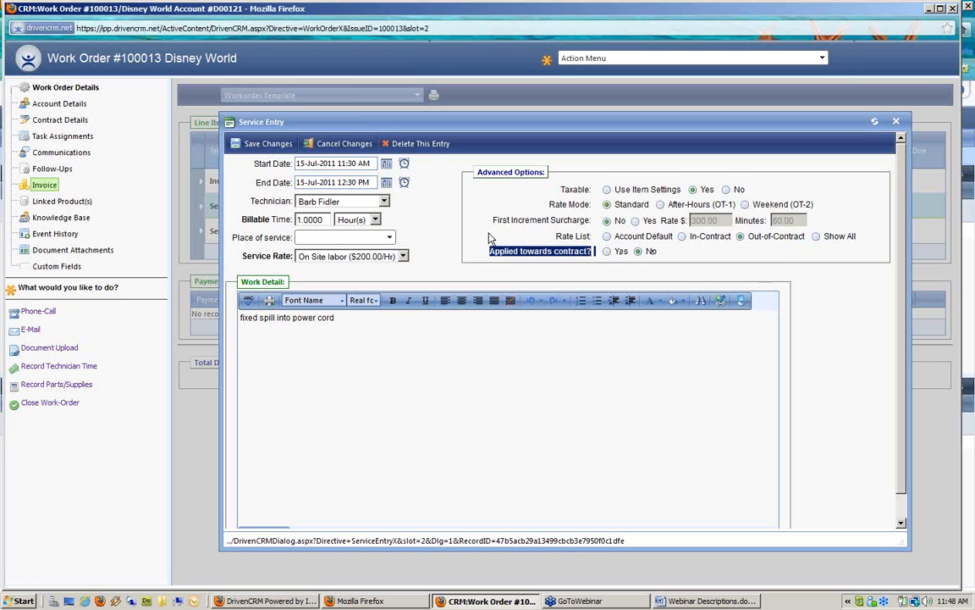
{"action": "left_click", "coordinate": [269, 146]}
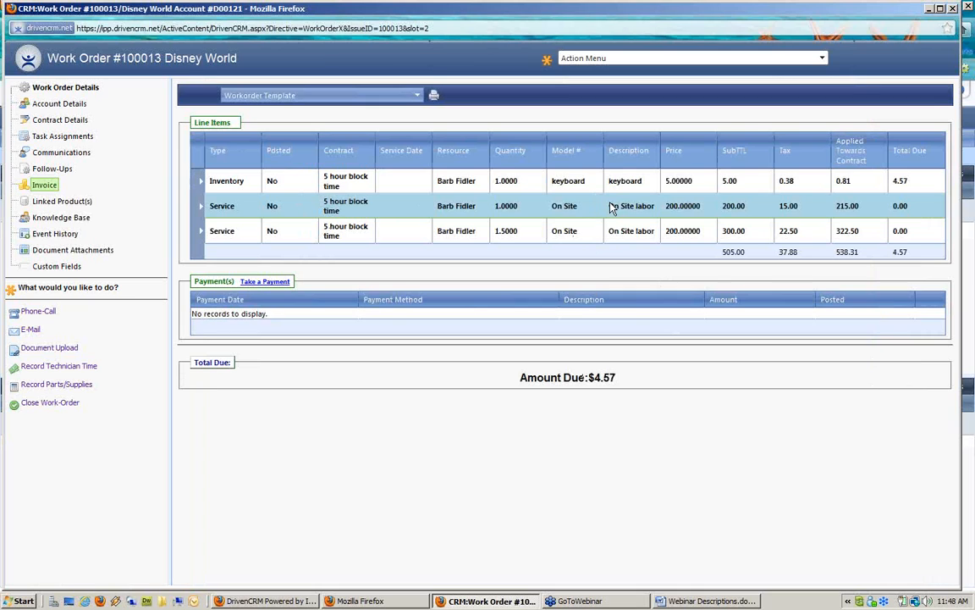
Reload the invoice and delete the 1-hour On Site labor charge entry, confirming the deletion
{"action": "left_click", "coordinate": [59, 121]}
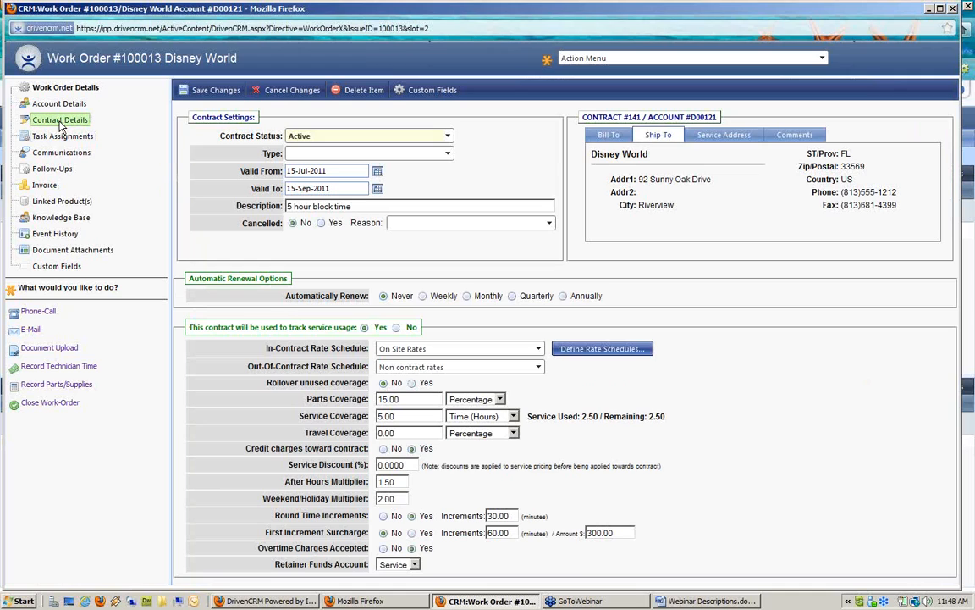
{"action": "left_click", "coordinate": [45, 185]}
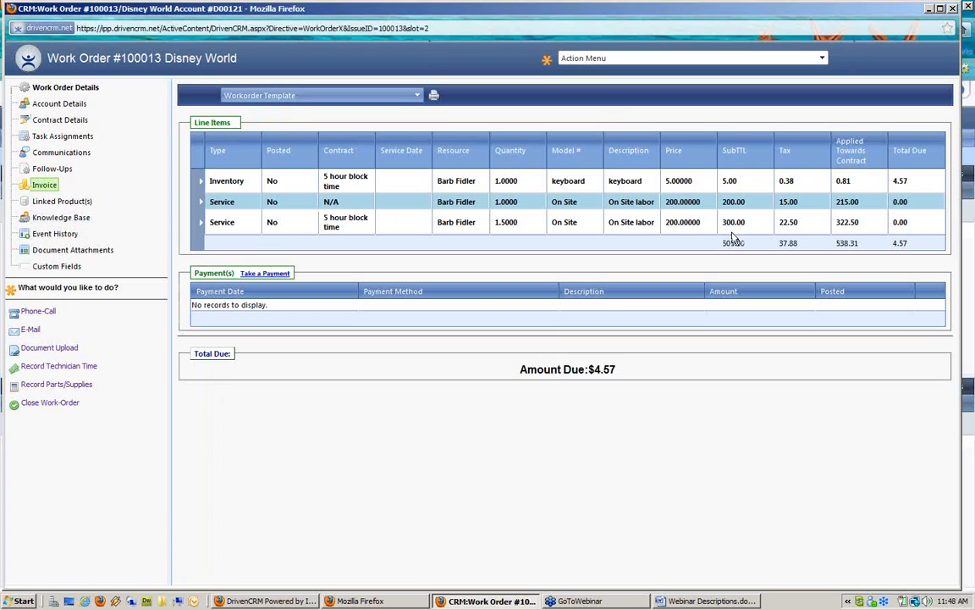
{"action": "double_click", "coordinate": [271, 210]}
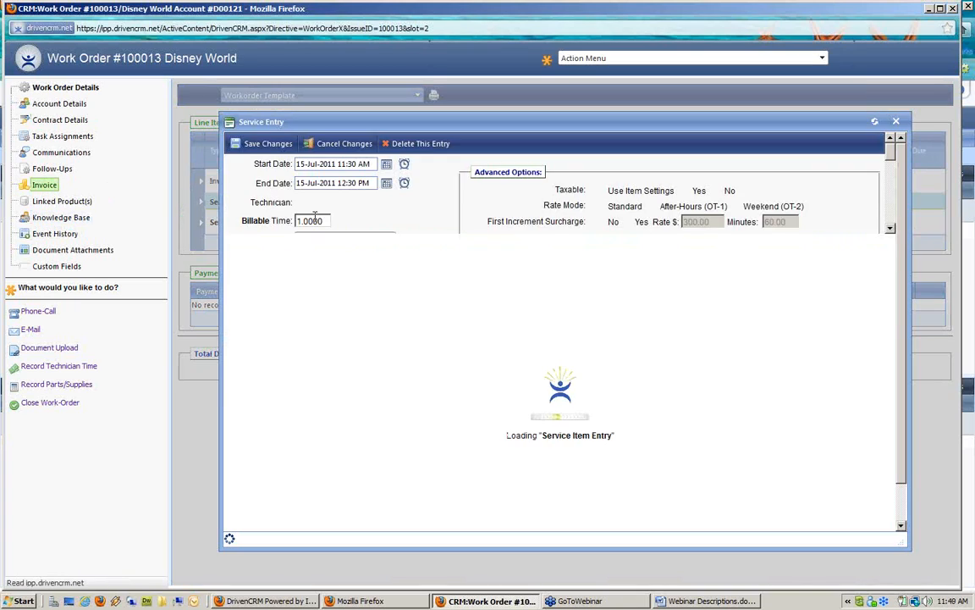
{"action": "left_click", "coordinate": [431, 144]}
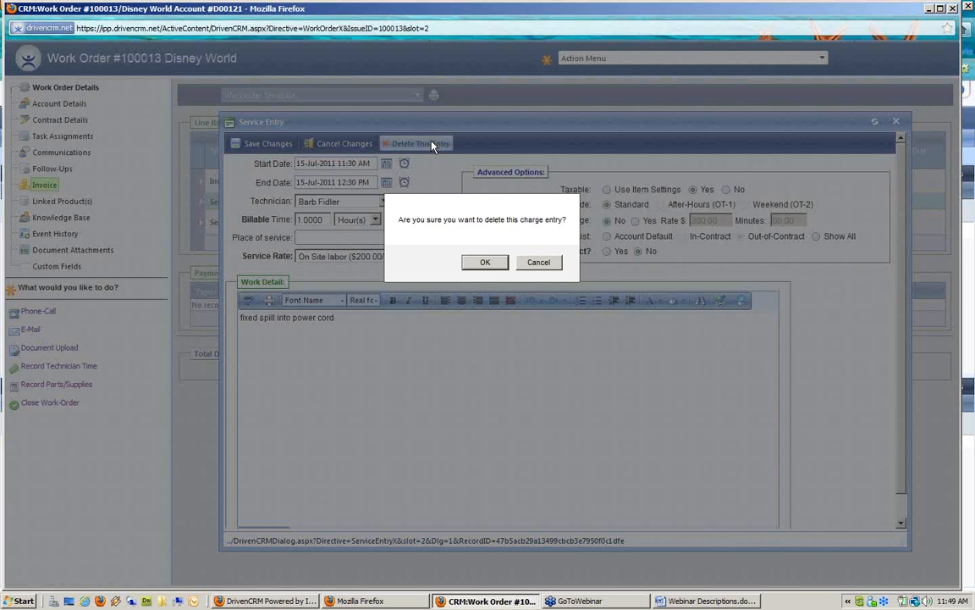
{"action": "left_click", "coordinate": [498, 267]}
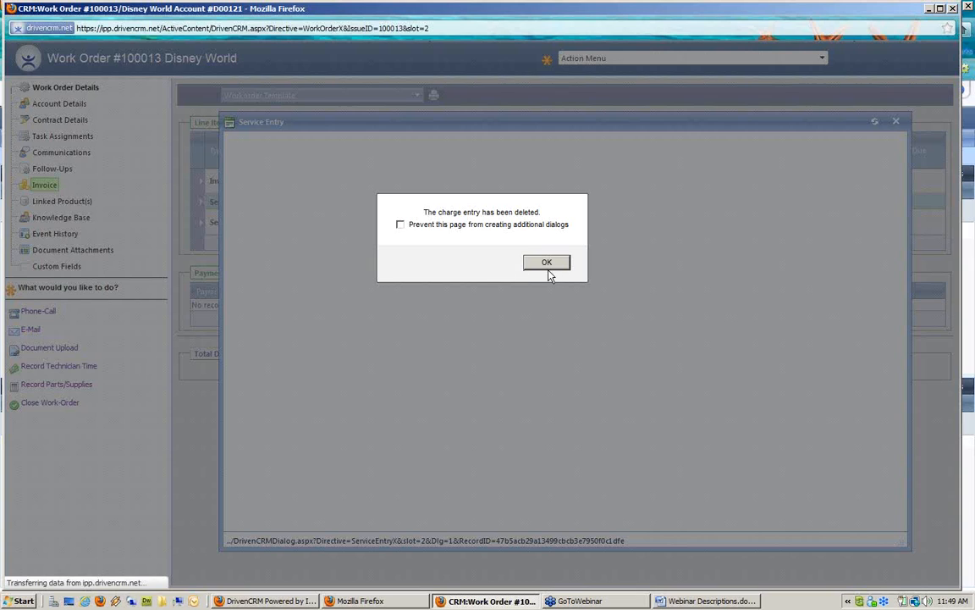
{"action": "left_click", "coordinate": [547, 268]}
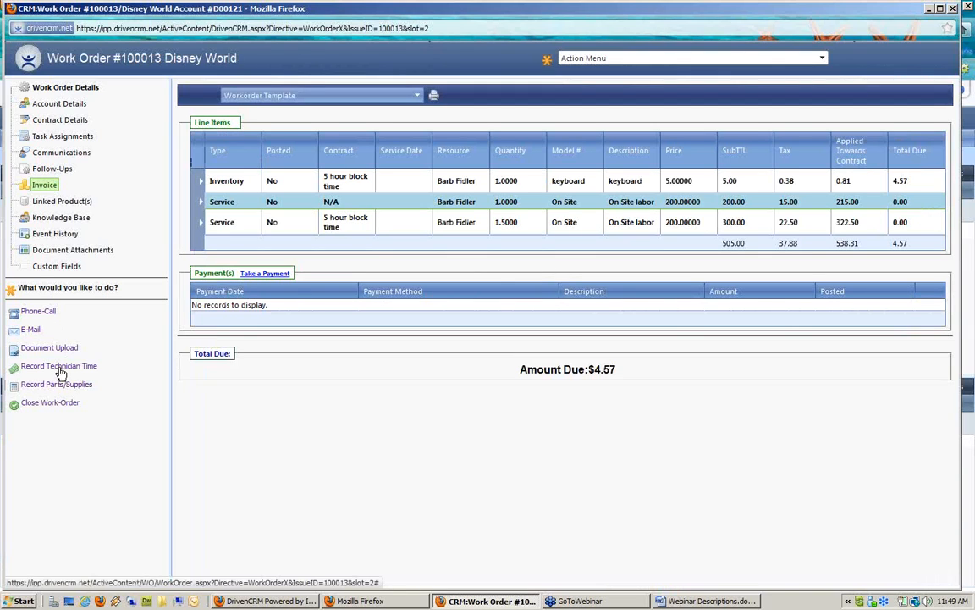
Review work order #100013's linked products, invoice and contract details, highlighting 2.50 hours used and 2.50 remaining
{"action": "left_click", "coordinate": [57, 202]}
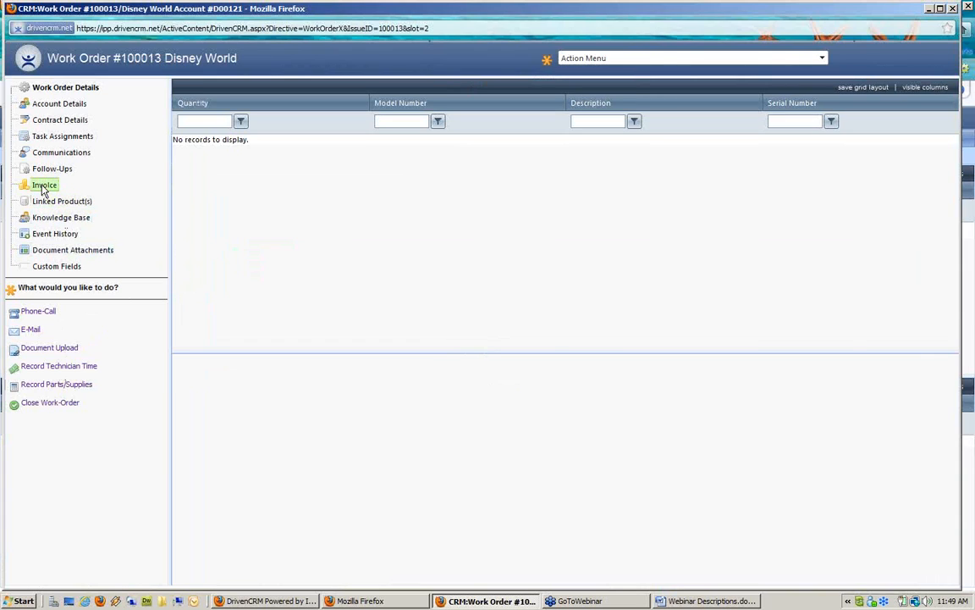
{"action": "left_click", "coordinate": [43, 186]}
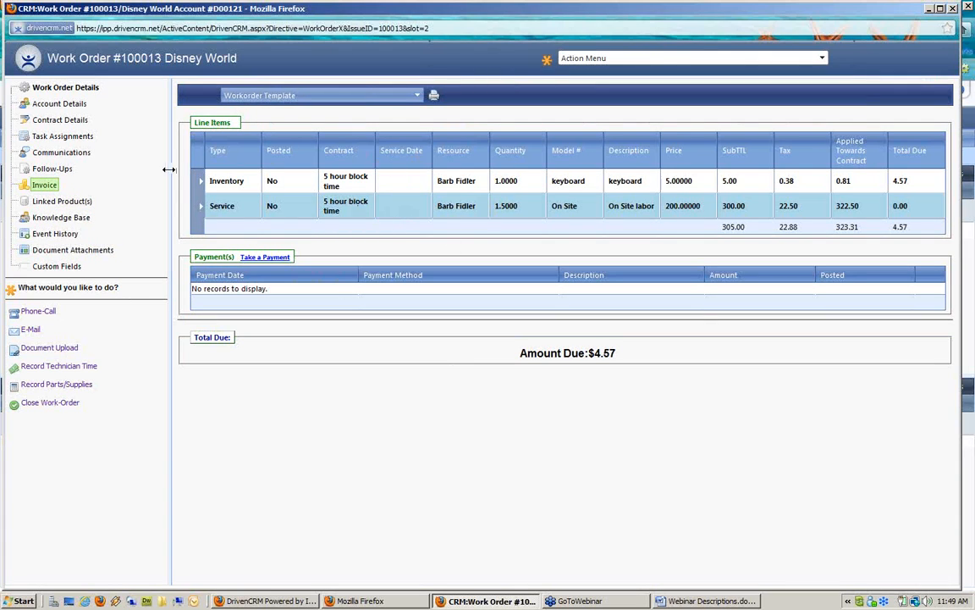
{"action": "left_click", "coordinate": [73, 122]}
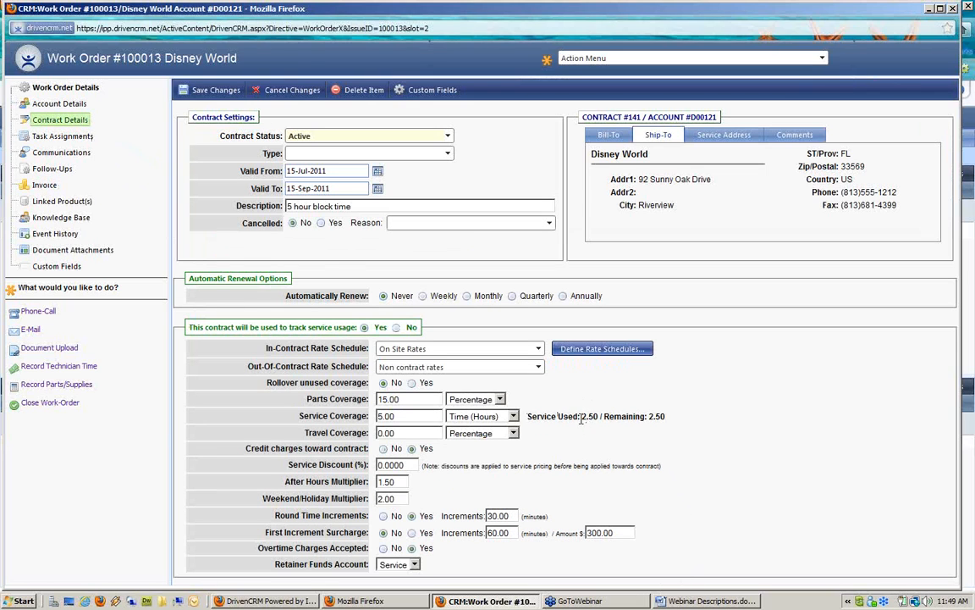
{"action": "left_click_drag", "start_coordinate": [527, 417], "coordinate": [665, 416]}
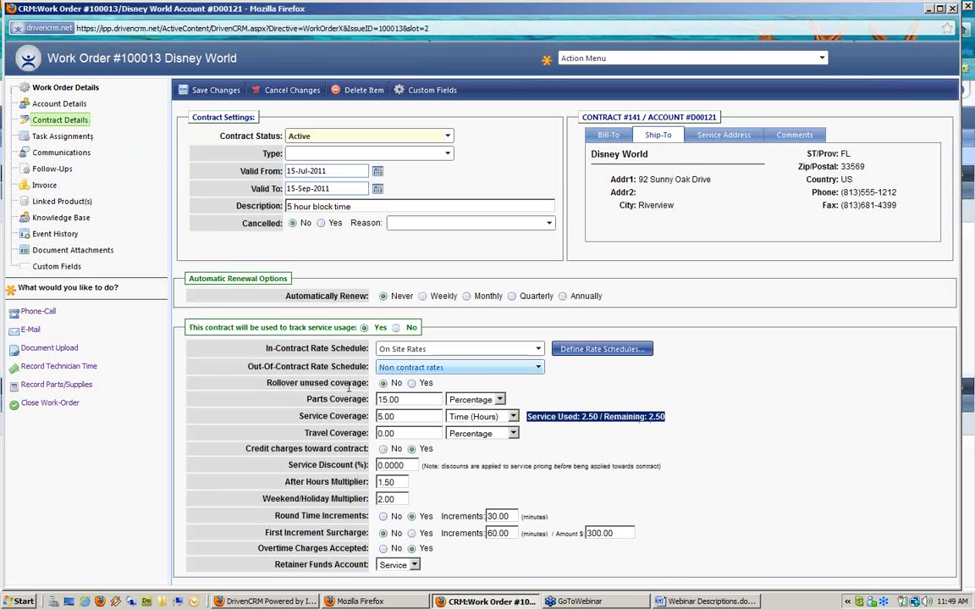
Start a technician time entry from 11:30 AM to 12:30 PM at out-of-contract rates
{"action": "left_click", "coordinate": [82, 367]}
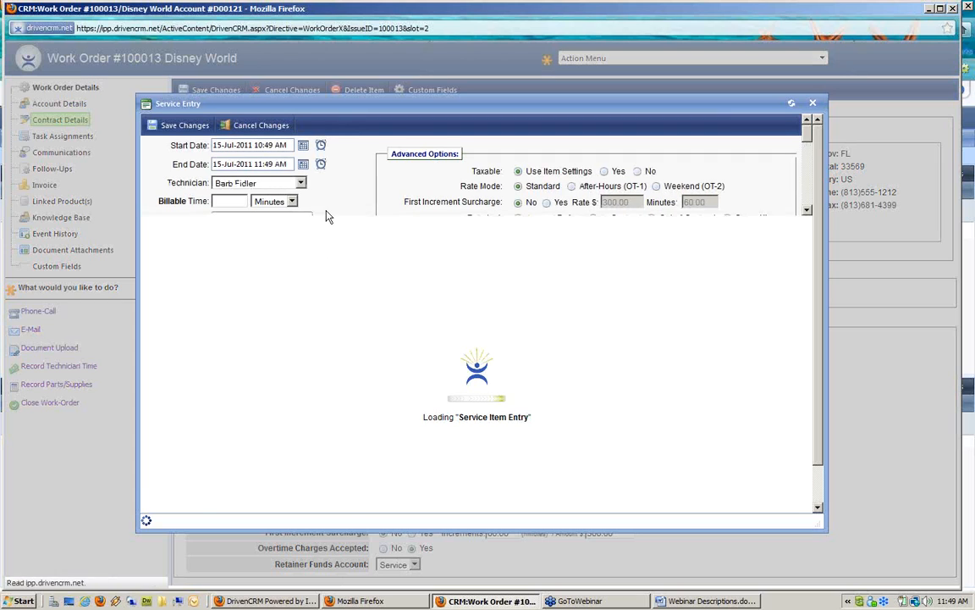
{"action": "left_click", "coordinate": [321, 144]}
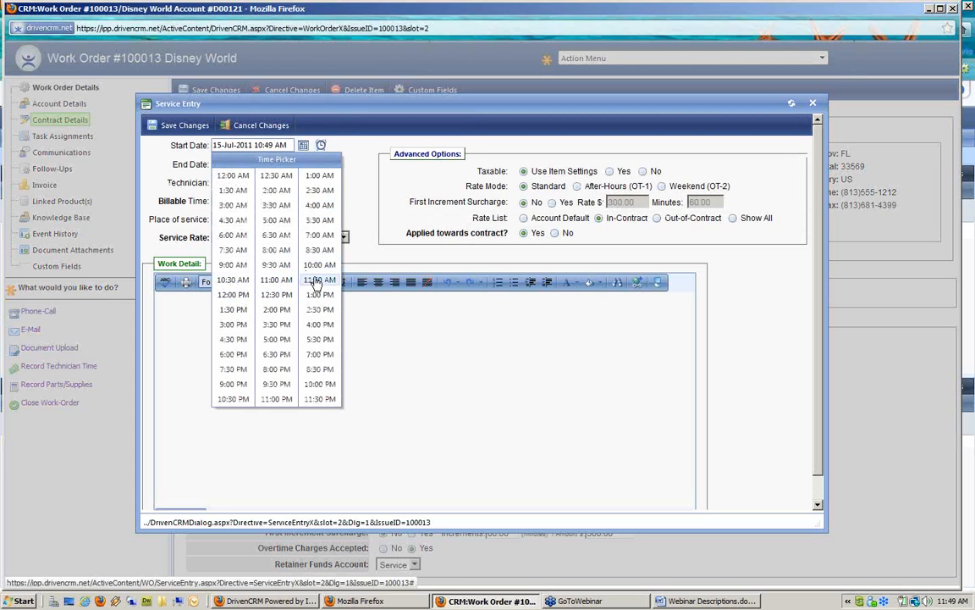
{"action": "left_click", "coordinate": [319, 279]}
{"action": "left_click", "coordinate": [321, 163]}
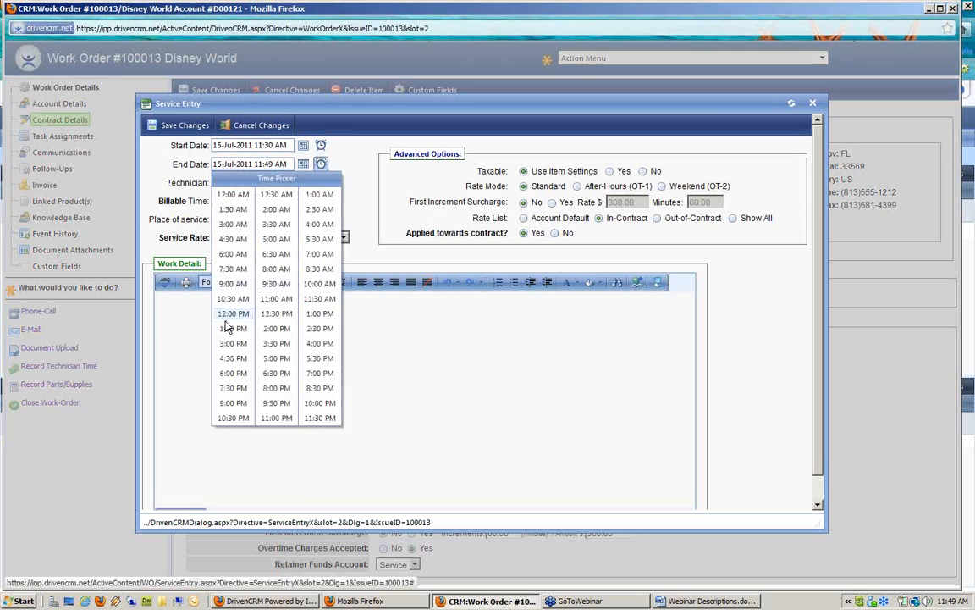
{"action": "left_click", "coordinate": [276, 313]}
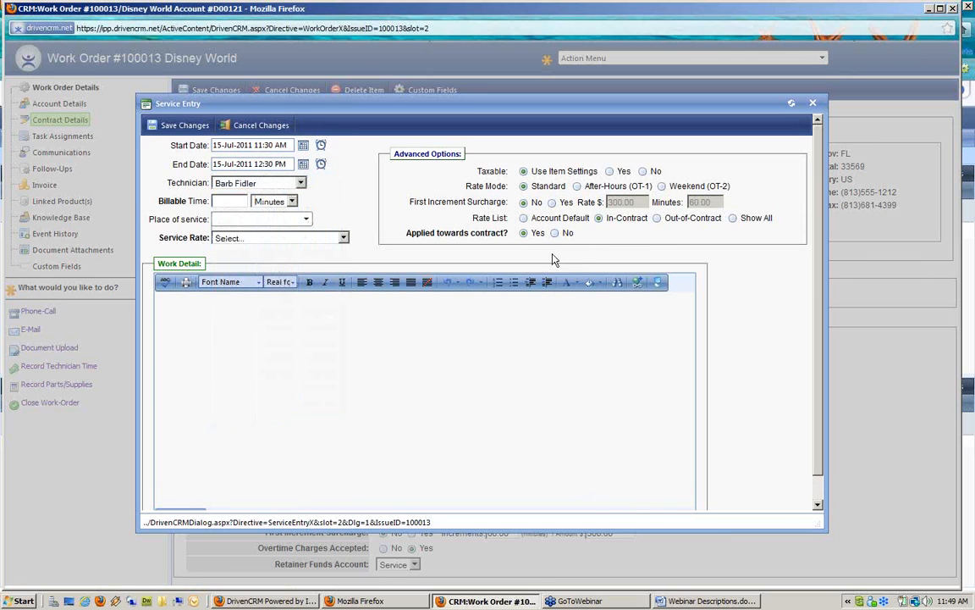
{"action": "left_click", "coordinate": [658, 218]}
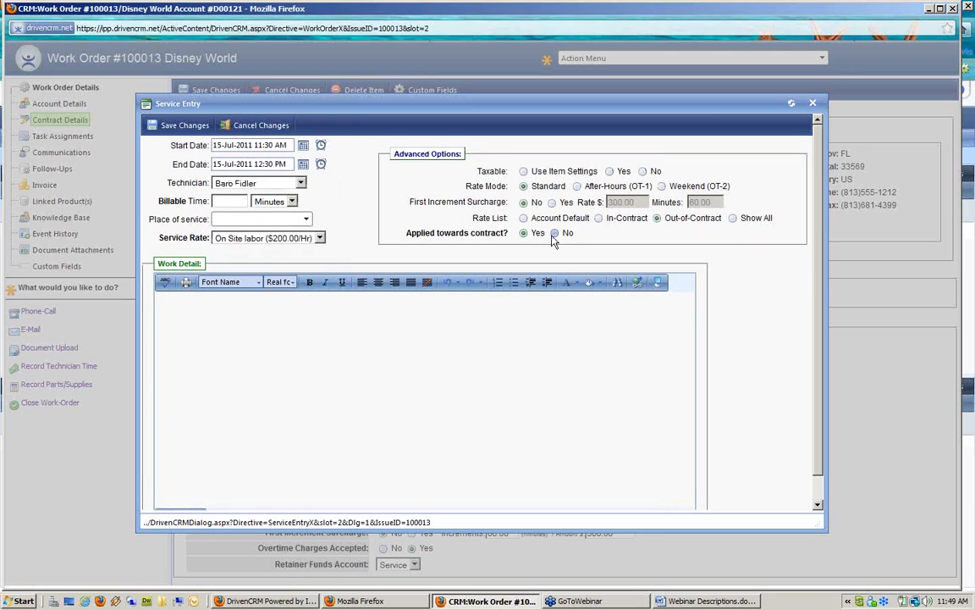
Bill 1 hour with the note 'clean up spill' and save the time entry
{"action": "left_click", "coordinate": [227, 201]}
{"action": "type", "text": "1"}
{"action": "key", "text": "Tab"}
{"action": "key", "text": "h"}
{"action": "left_click", "coordinate": [272, 315]}
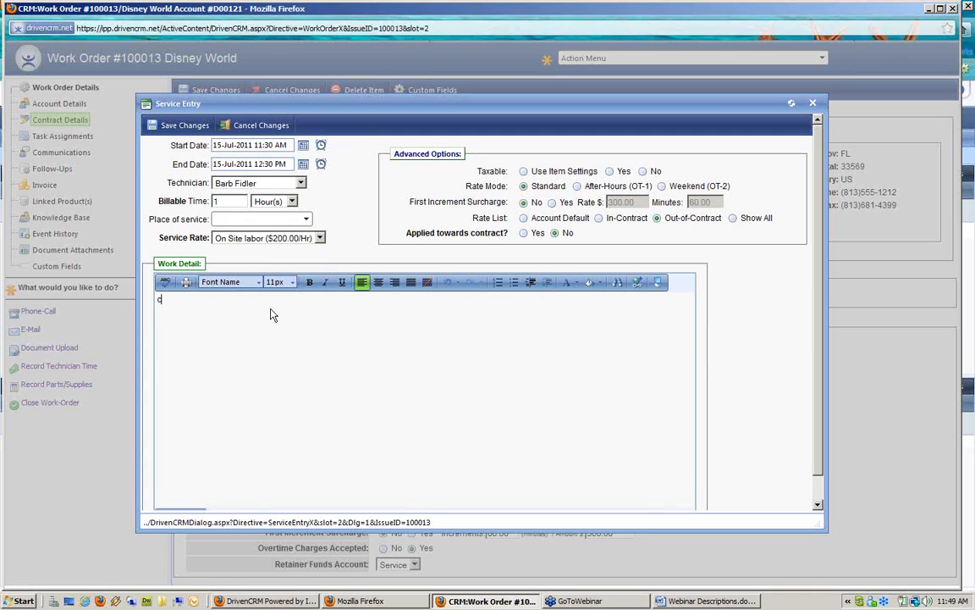
{"action": "type", "text": "clean up spill"}
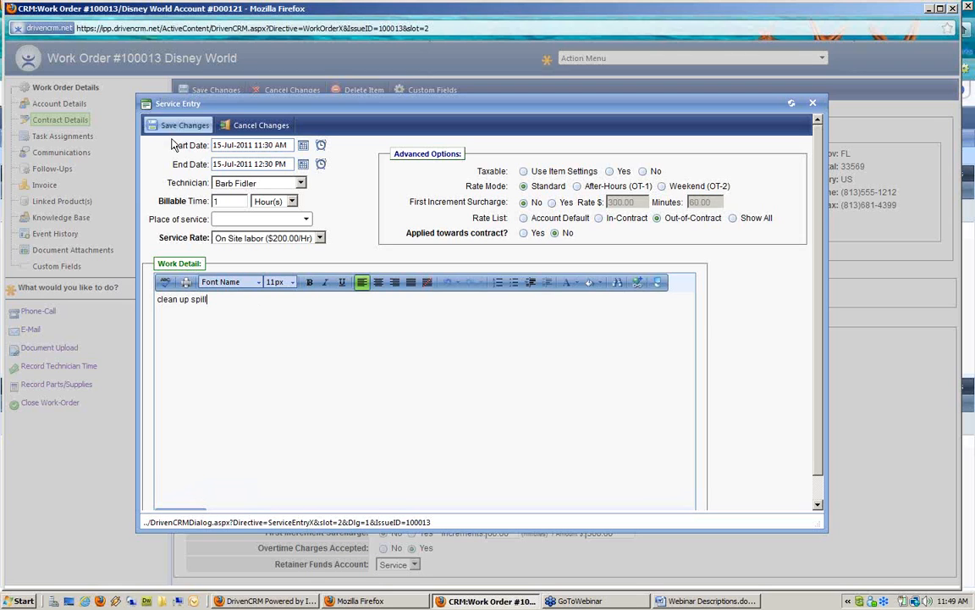
{"action": "left_click", "coordinate": [169, 130]}
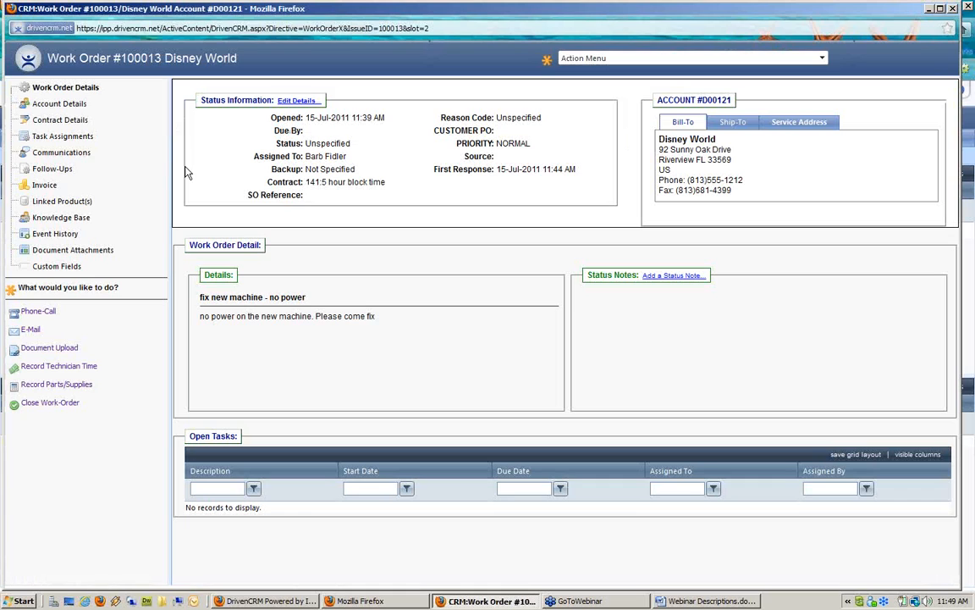
Confirm contract usage still reads 2.50 used and 2.50 remaining, then return to the invoice's new line
{"action": "left_click", "coordinate": [70, 123]}
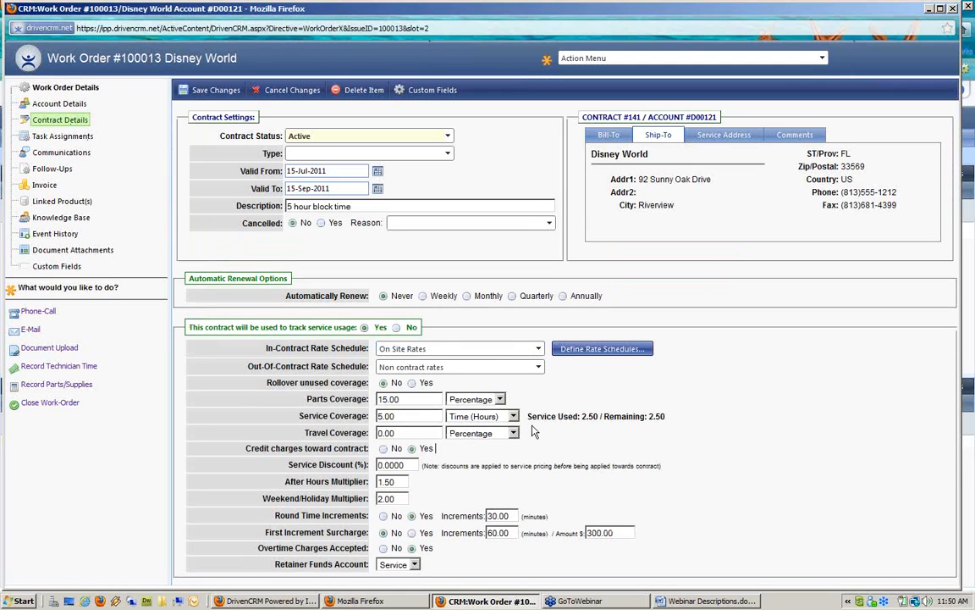
{"action": "left_click_drag", "start_coordinate": [527, 416], "coordinate": [715, 424]}
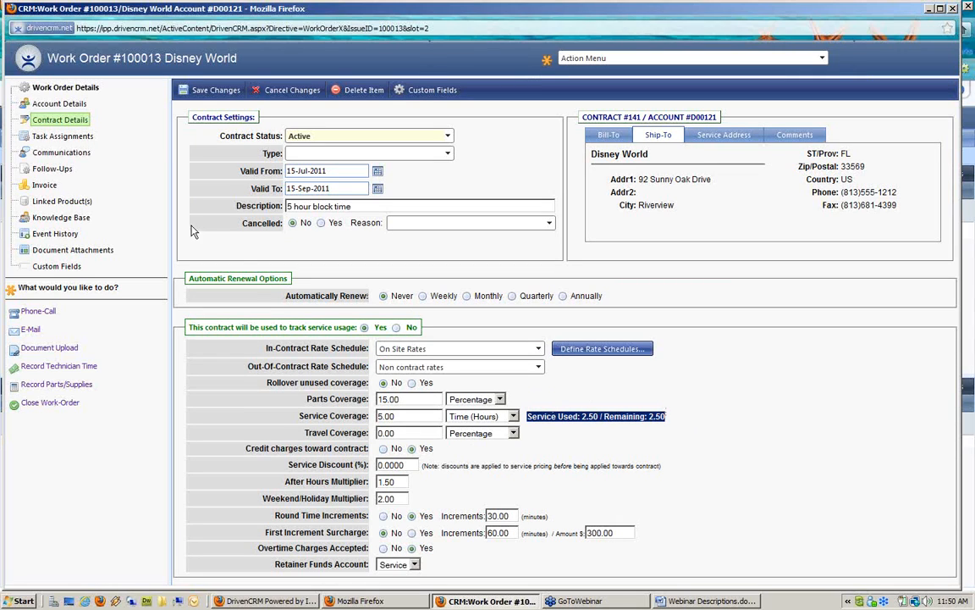
{"action": "left_click", "coordinate": [53, 186]}
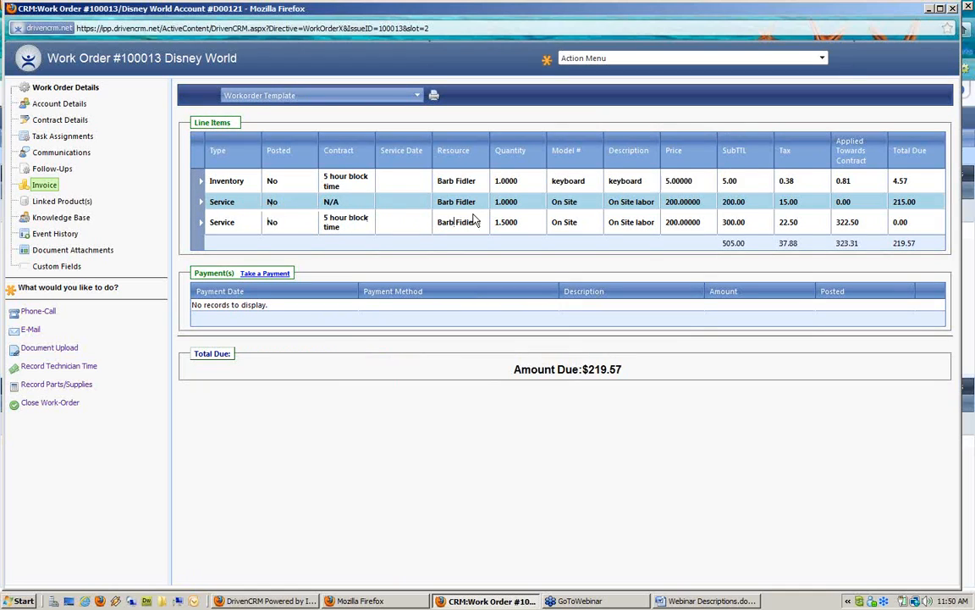
Highlight the new line's N/A contract, 200.00 subtotal, 0.00 applied and 215.00 total, then revisit contract details
{"action": "left_click_drag", "start_coordinate": [364, 200], "coordinate": [298, 202]}
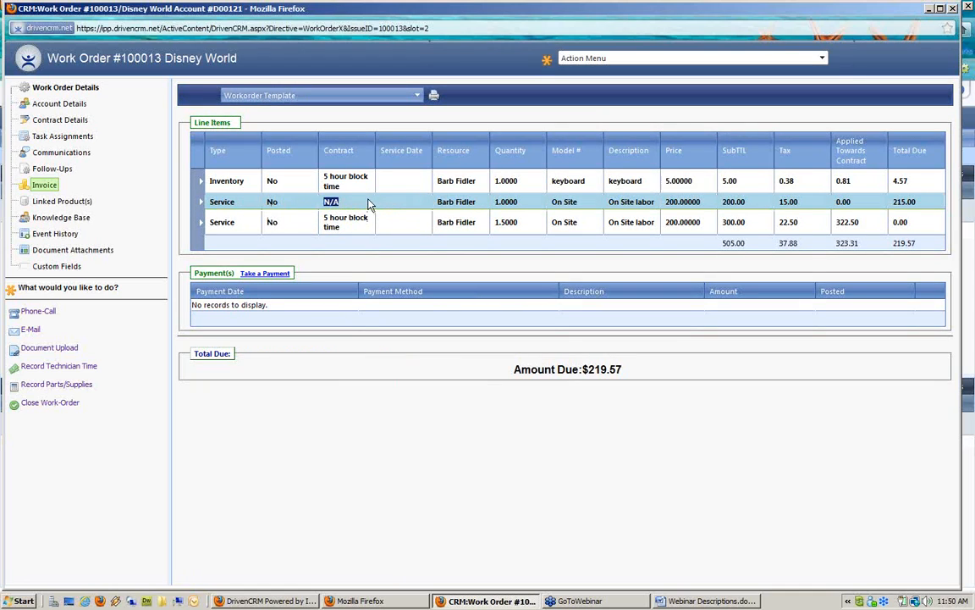
{"action": "left_click_drag", "start_coordinate": [747, 203], "coordinate": [726, 205]}
{"action": "left_click_drag", "start_coordinate": [862, 205], "coordinate": [811, 209]}
{"action": "left_click_drag", "start_coordinate": [919, 210], "coordinate": [873, 213]}
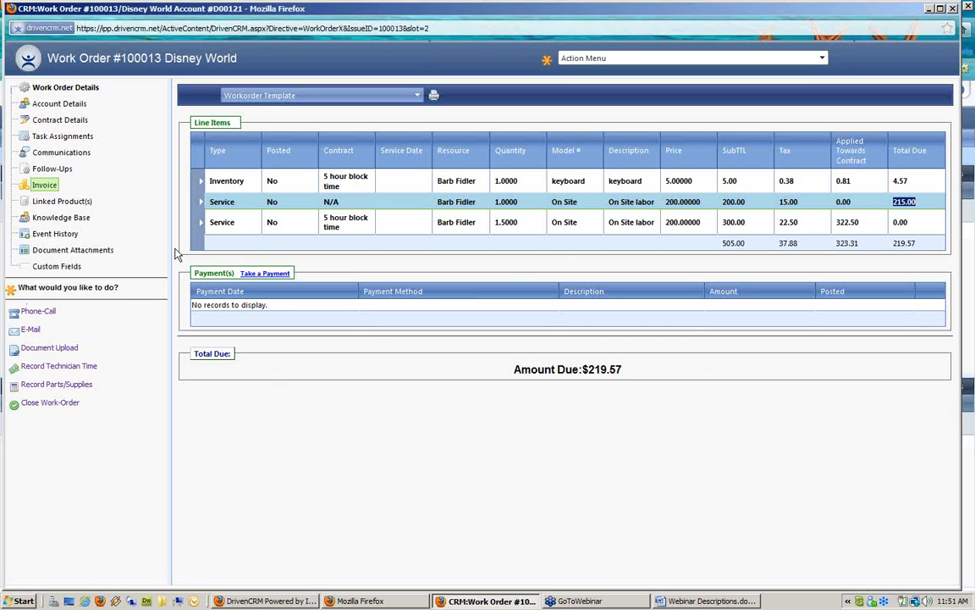
{"action": "left_click", "coordinate": [71, 122]}
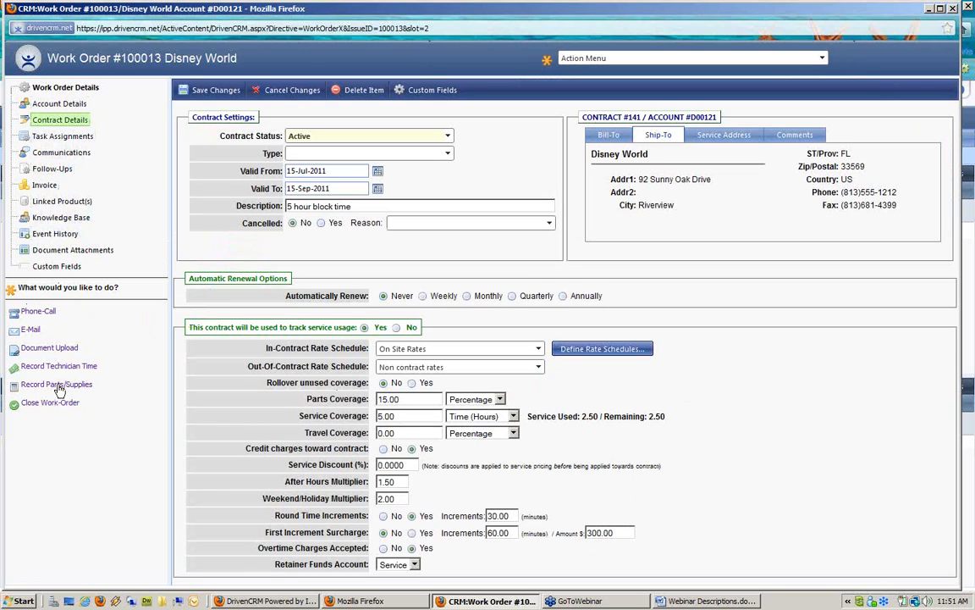
Close the work order and Disney World windows, refresh the contracts list, and open its column chooser
{"action": "left_click", "coordinate": [955, 9]}
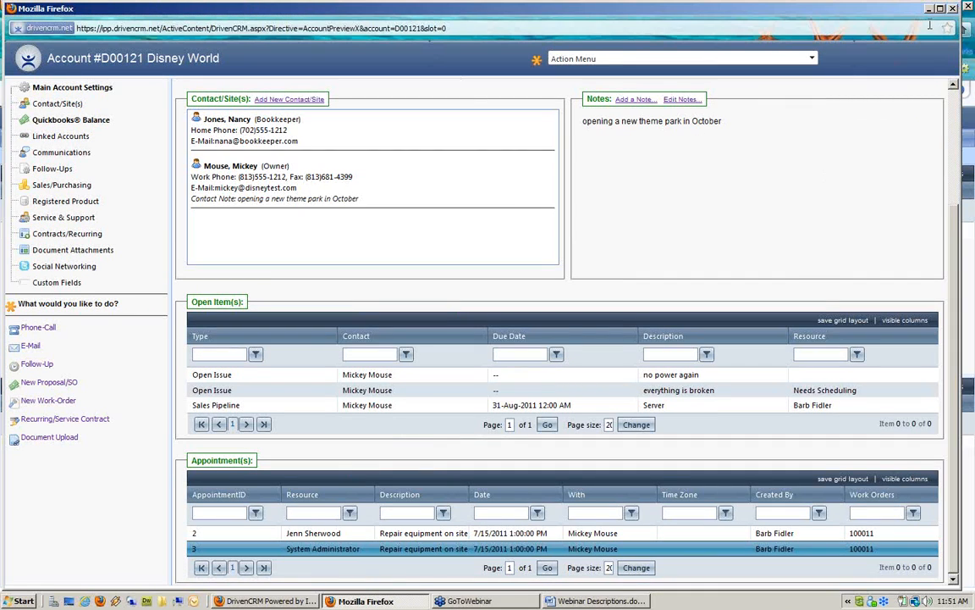
{"action": "left_click", "coordinate": [952, 8]}
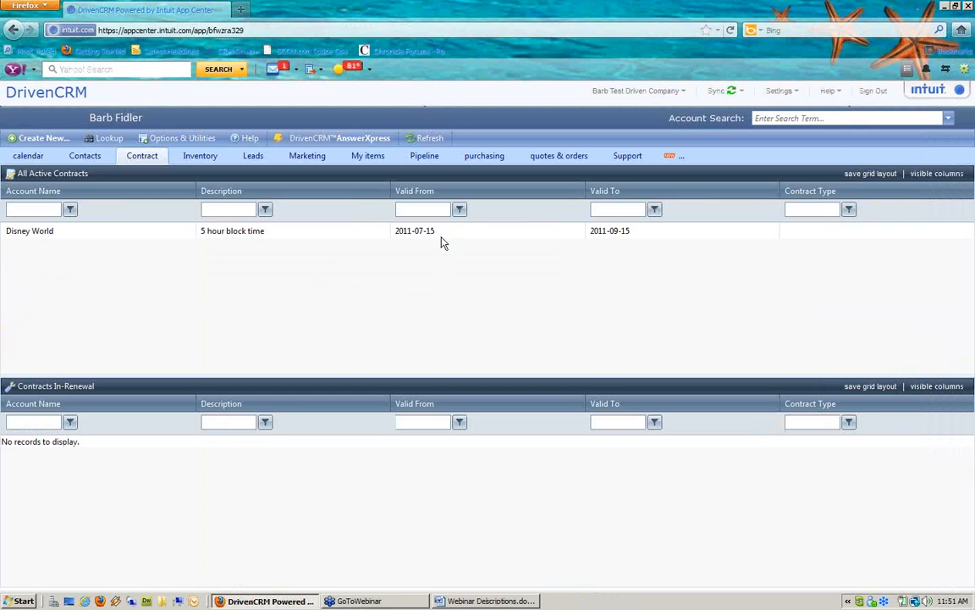
{"action": "left_click", "coordinate": [430, 139]}
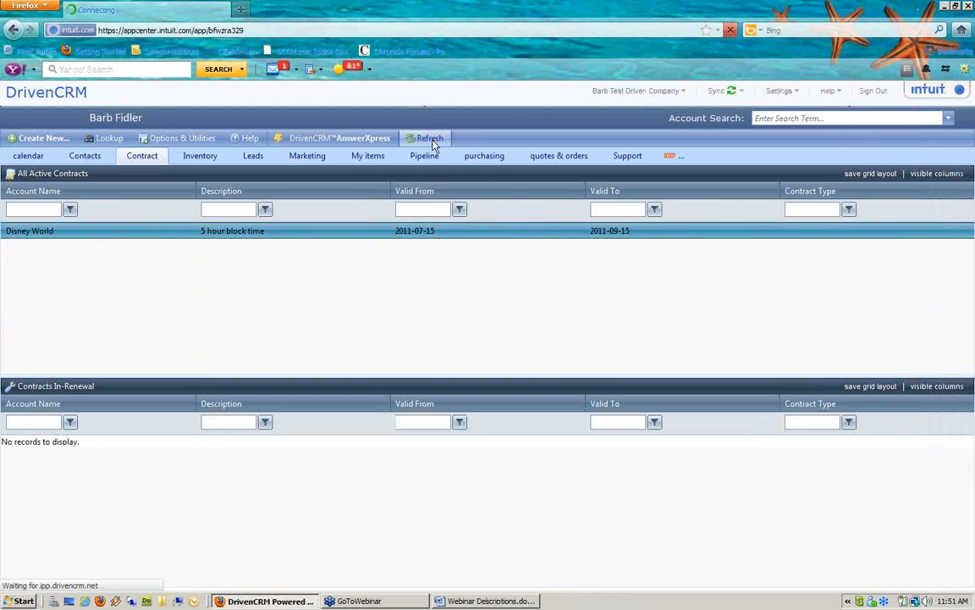
{"action": "left_click", "coordinate": [945, 174]}
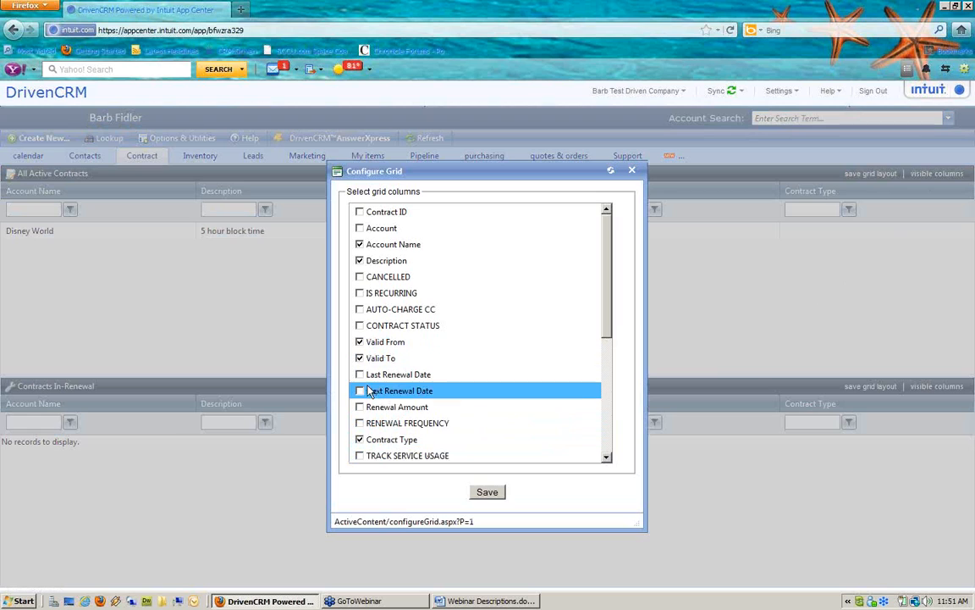
Add the SERVICE USAGE, SERVICE REMAINING and PARTS USAGE columns to the All Active Contracts list
{"action": "left_click", "coordinate": [607, 458]}
{"action": "left_click", "coordinate": [606, 458]}
{"action": "left_click", "coordinate": [606, 458]}
{"action": "left_click", "coordinate": [606, 458]}
{"action": "left_click", "coordinate": [606, 458]}
{"action": "left_click", "coordinate": [606, 458]}
{"action": "left_click", "coordinate": [606, 458]}
{"action": "left_click", "coordinate": [607, 458]}
{"action": "left_click", "coordinate": [606, 458]}
{"action": "left_click", "coordinate": [606, 458]}
{"action": "left_click", "coordinate": [606, 458]}
{"action": "left_click", "coordinate": [606, 458]}
{"action": "left_click", "coordinate": [359, 369]}
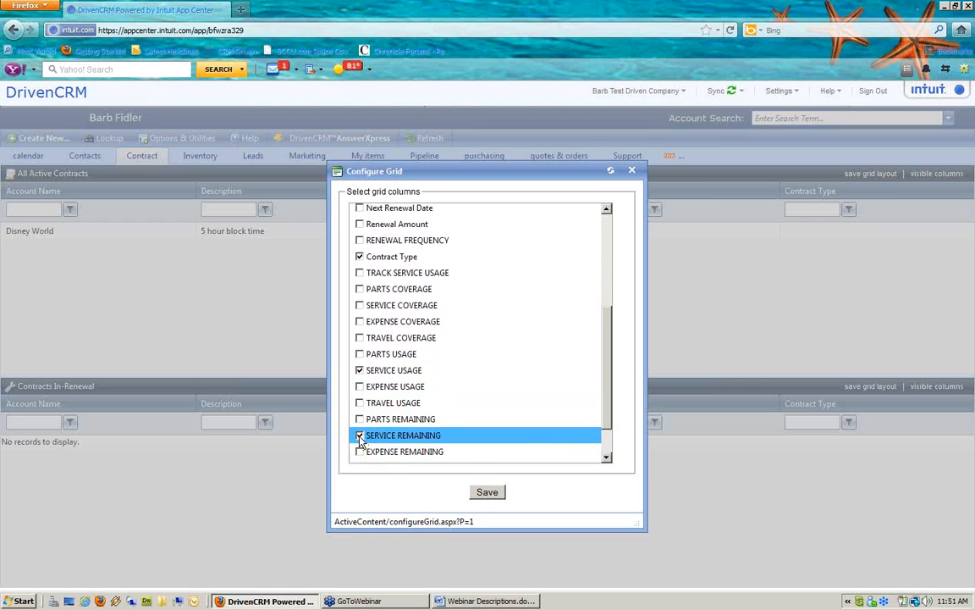
{"action": "left_click", "coordinate": [359, 354]}
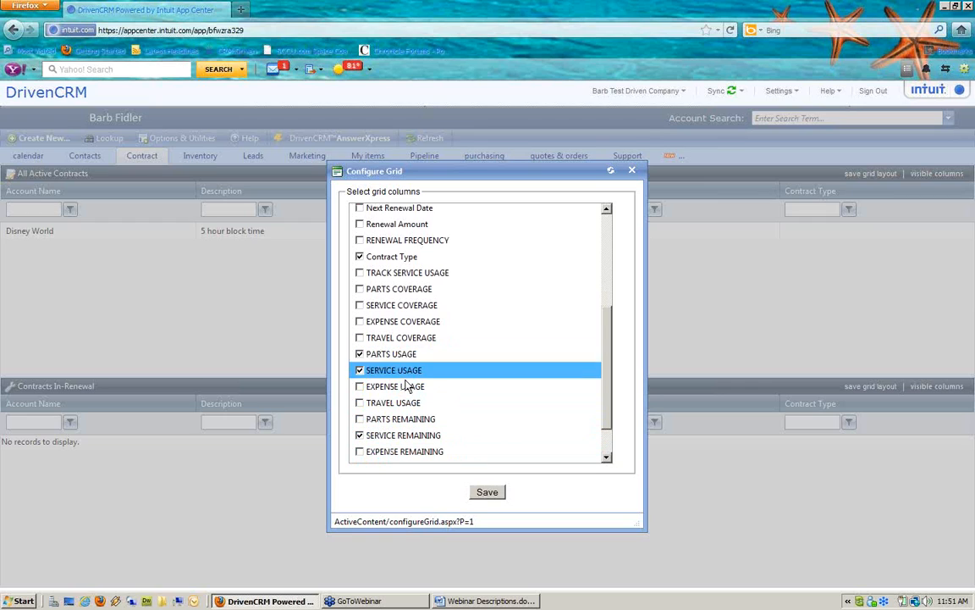
{"action": "left_click", "coordinate": [497, 495]}
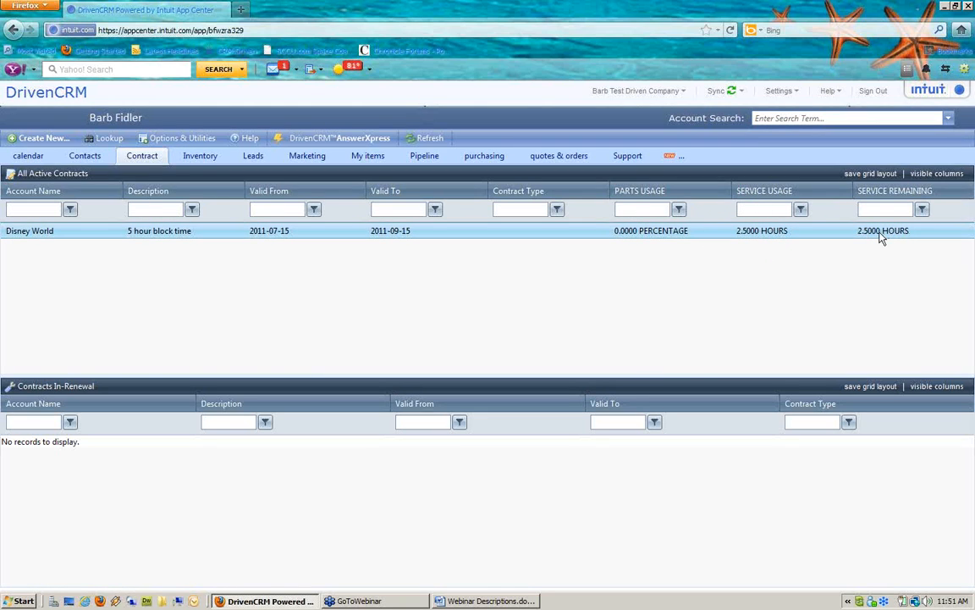
{"action": "double_click", "coordinate": [652, 233]}
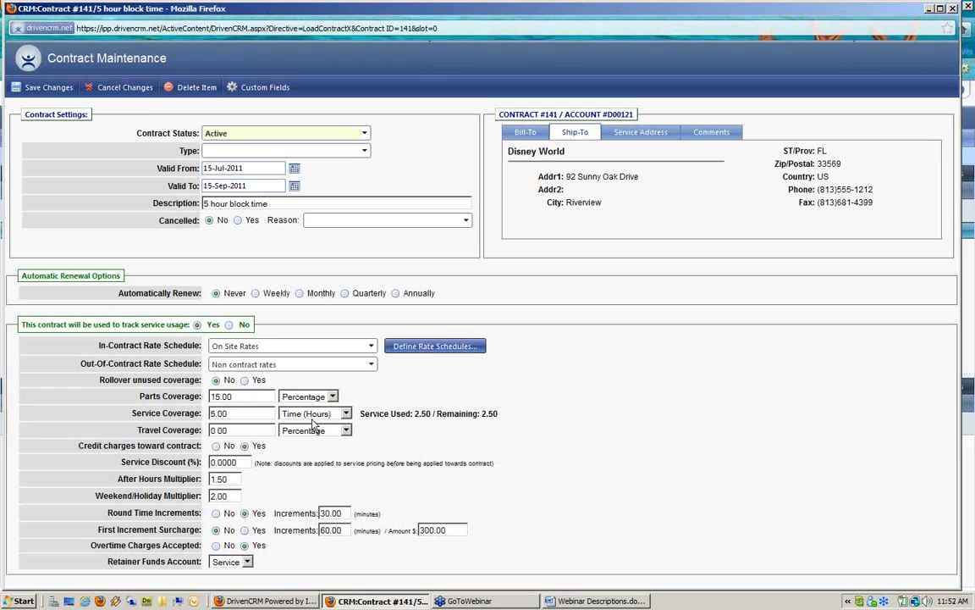
{"action": "left_click_drag", "start_coordinate": [359, 413], "coordinate": [546, 421]}
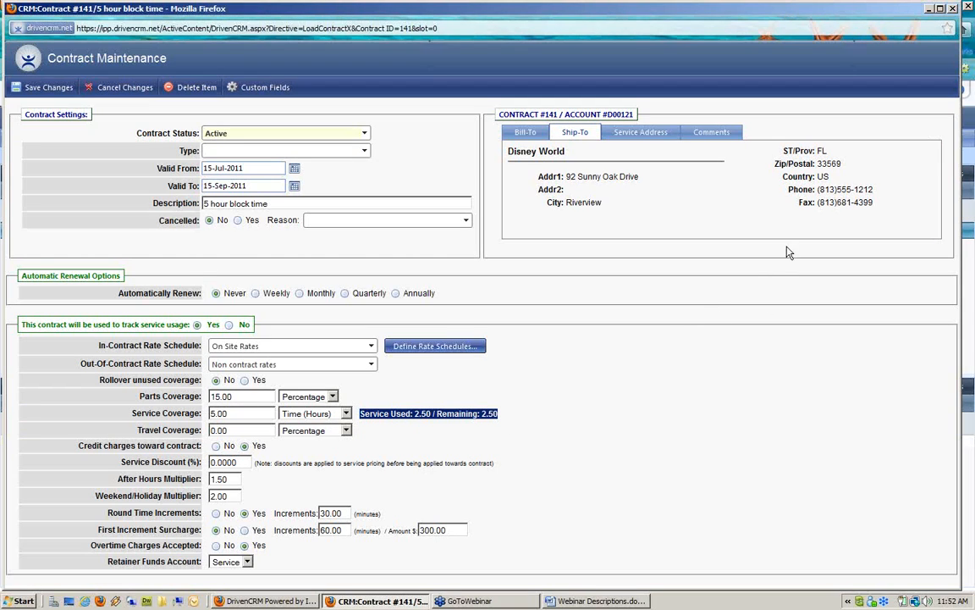
{"action": "left_click", "coordinate": [954, 8]}
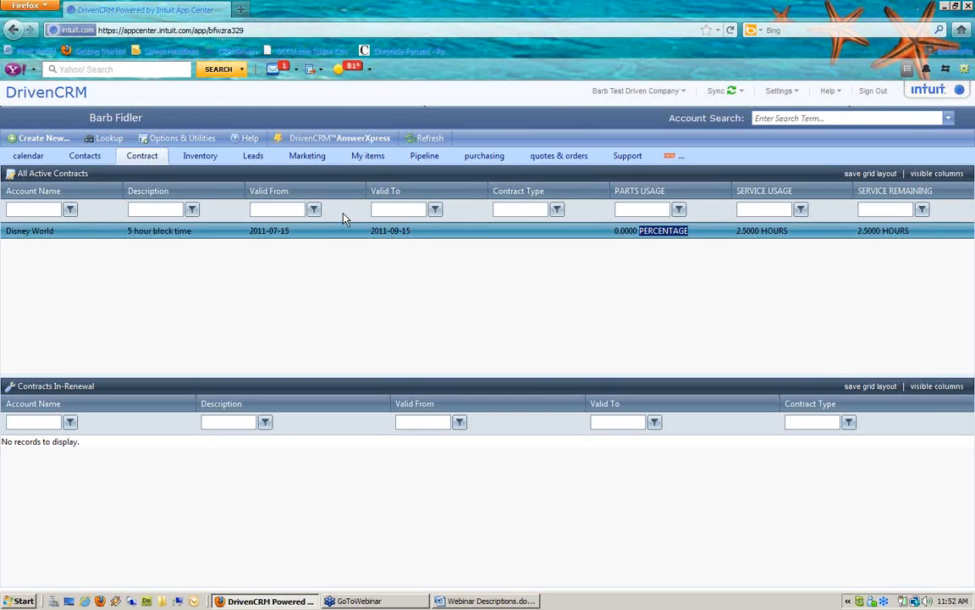
Search accounts for 'Dis' and open Disney World, closing the wrongly opened account first
{"action": "left_click", "coordinate": [837, 118]}
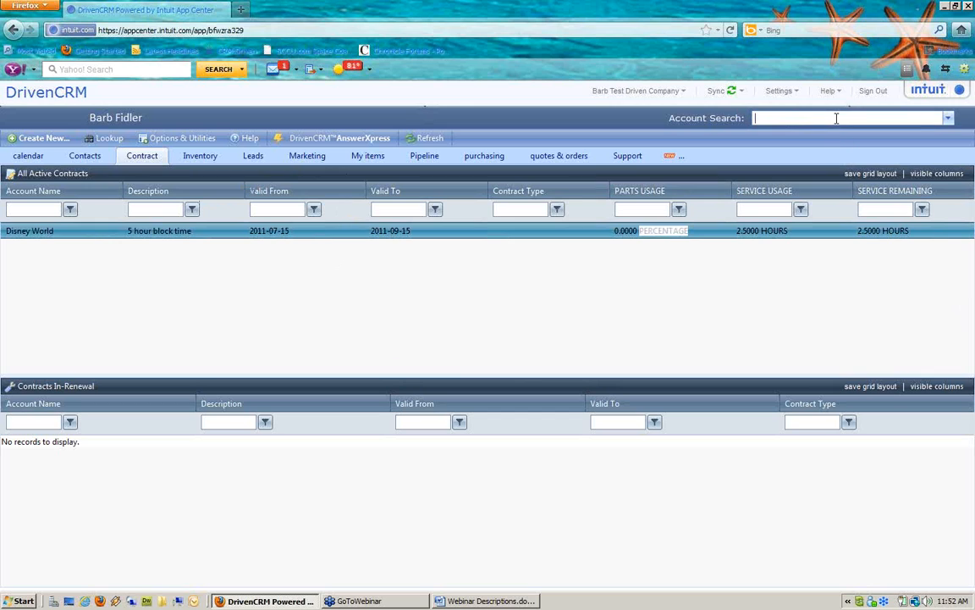
{"action": "type", "text": "Disney"}
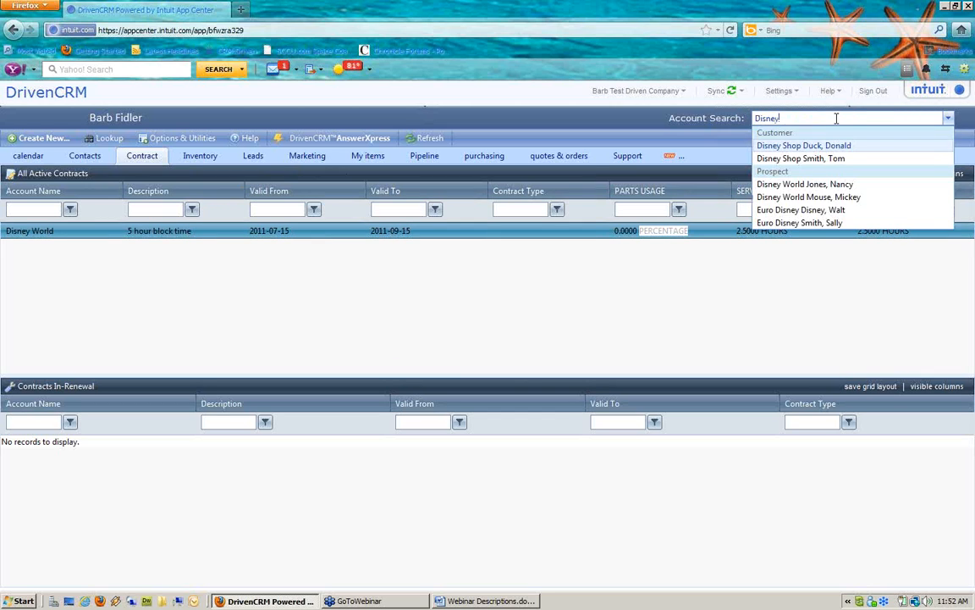
{"action": "left_click", "coordinate": [847, 161]}
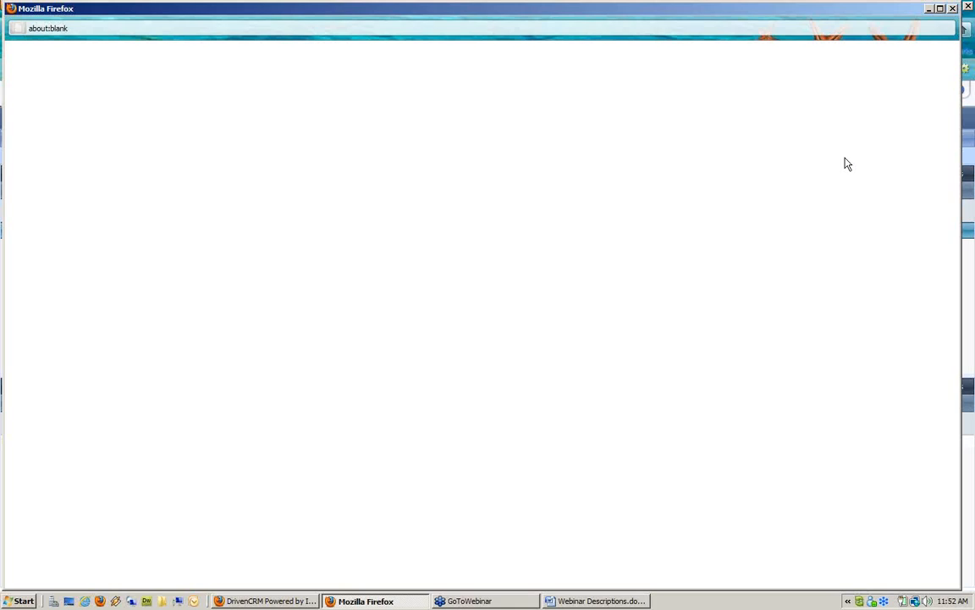
{"action": "left_click", "coordinate": [953, 11]}
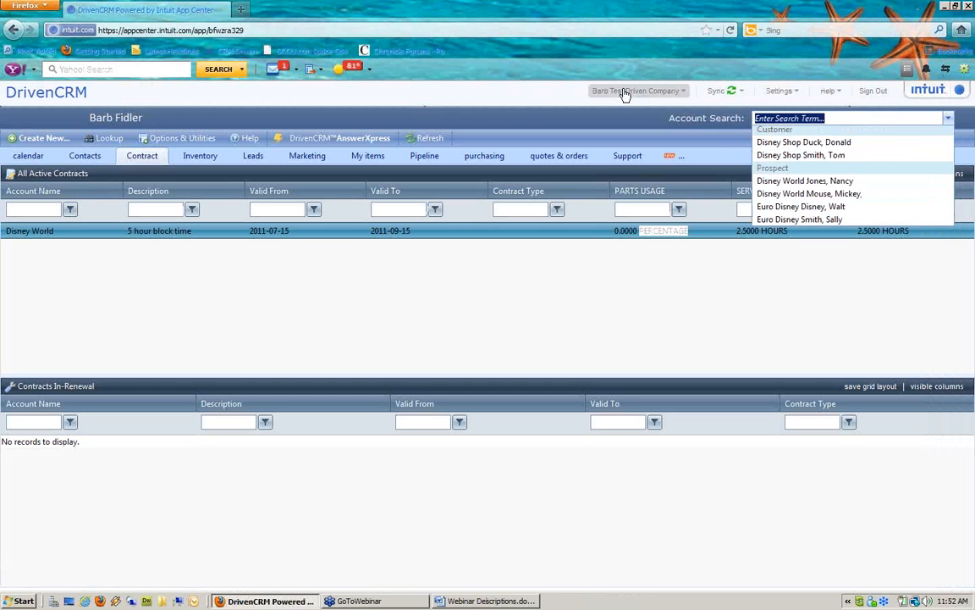
{"action": "type", "text": "Disney Shop Duck, Donald"}
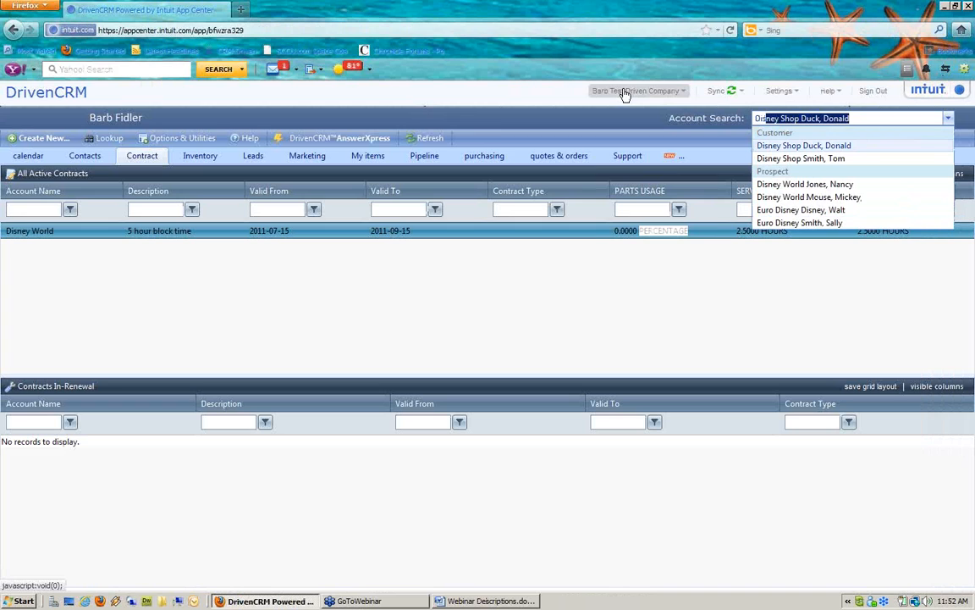
{"action": "left_click", "coordinate": [748, 183]}
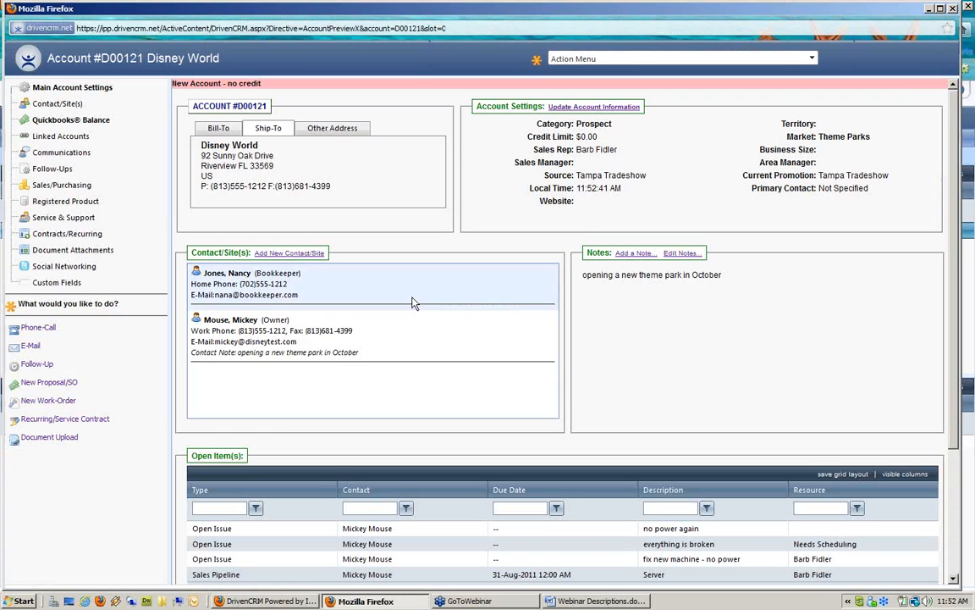
Preview Disney World's registered products, INTERFACE KIT-1500 and the mouse, then start a new work order
{"action": "left_click", "coordinate": [70, 205]}
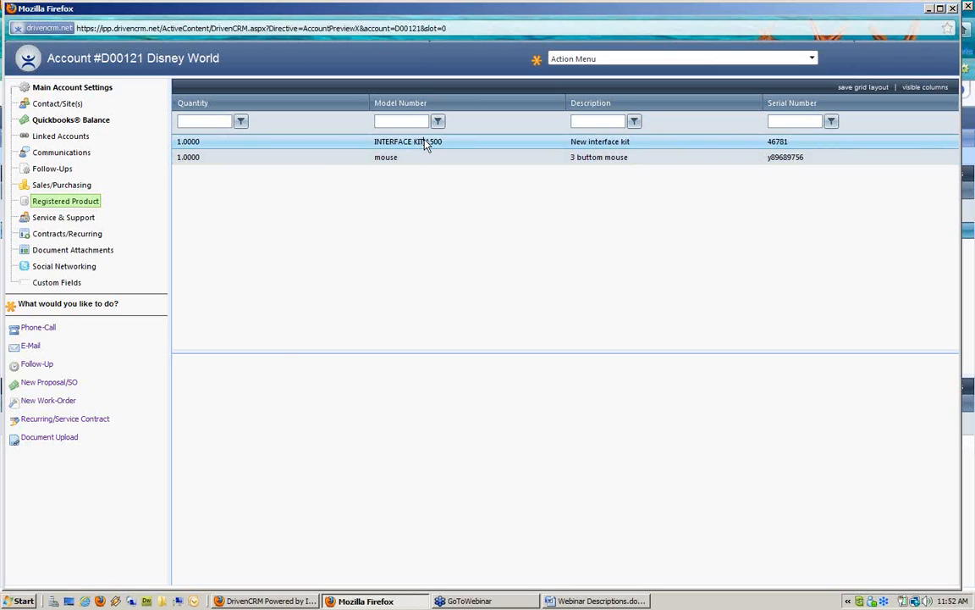
{"action": "left_click", "coordinate": [428, 144]}
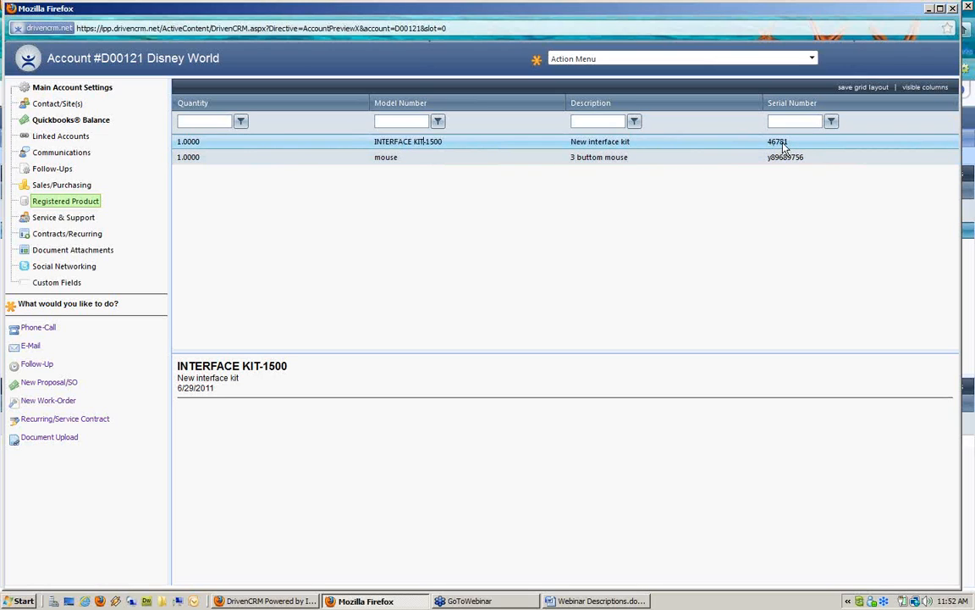
{"action": "left_click", "coordinate": [606, 159]}
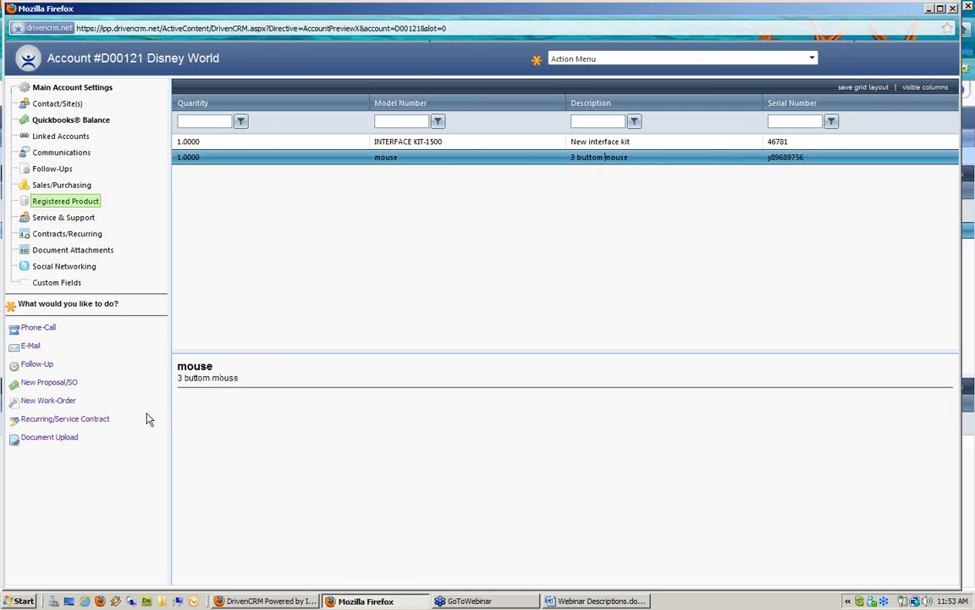
{"action": "left_click", "coordinate": [67, 407]}
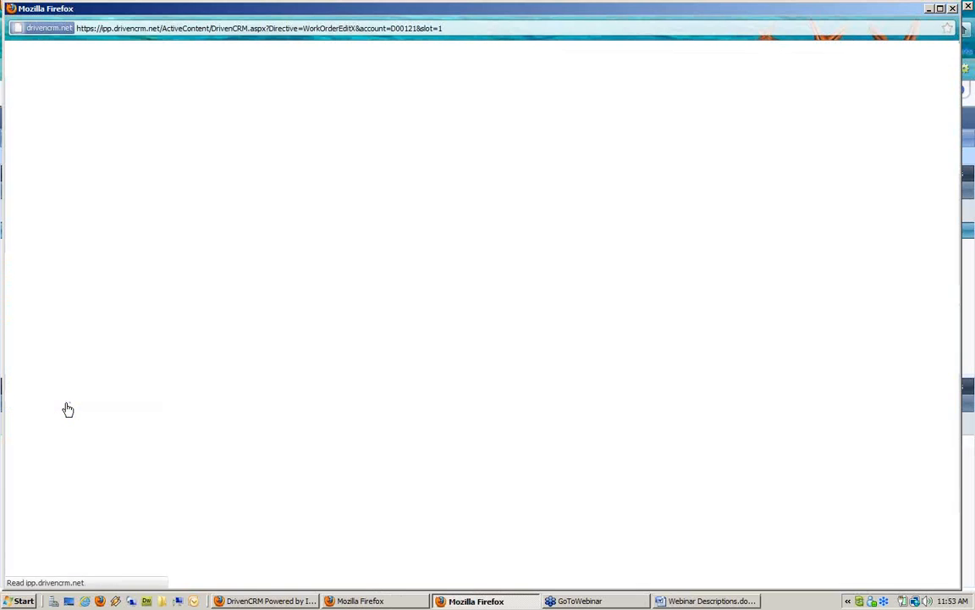
Assign the owner contact, the 5 hour block time contract, and INTERFACE KIT-1500 as related product
{"action": "left_click", "coordinate": [183, 144]}
{"action": "left_click", "coordinate": [169, 179]}
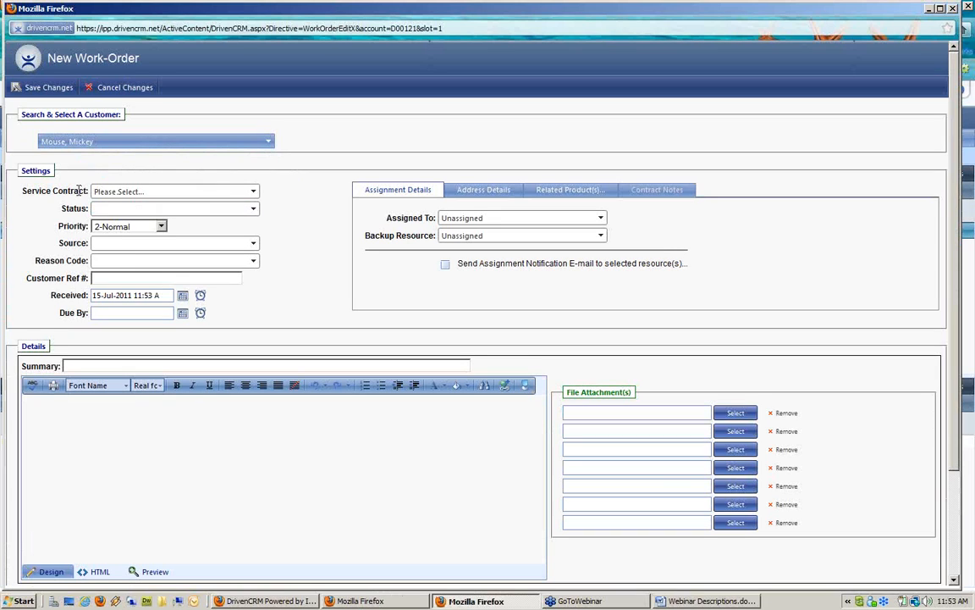
{"action": "left_click", "coordinate": [170, 195]}
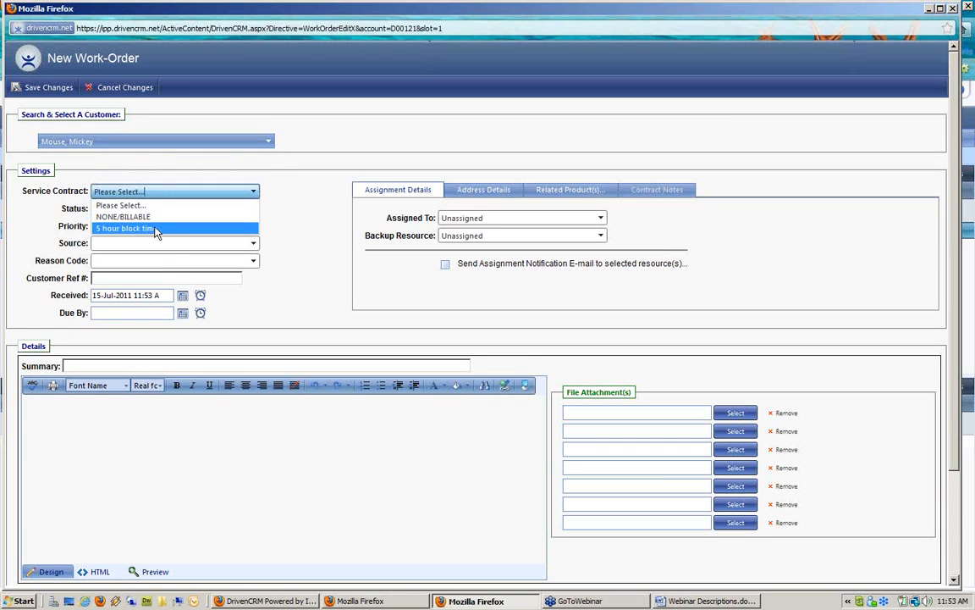
{"action": "left_click", "coordinate": [155, 229]}
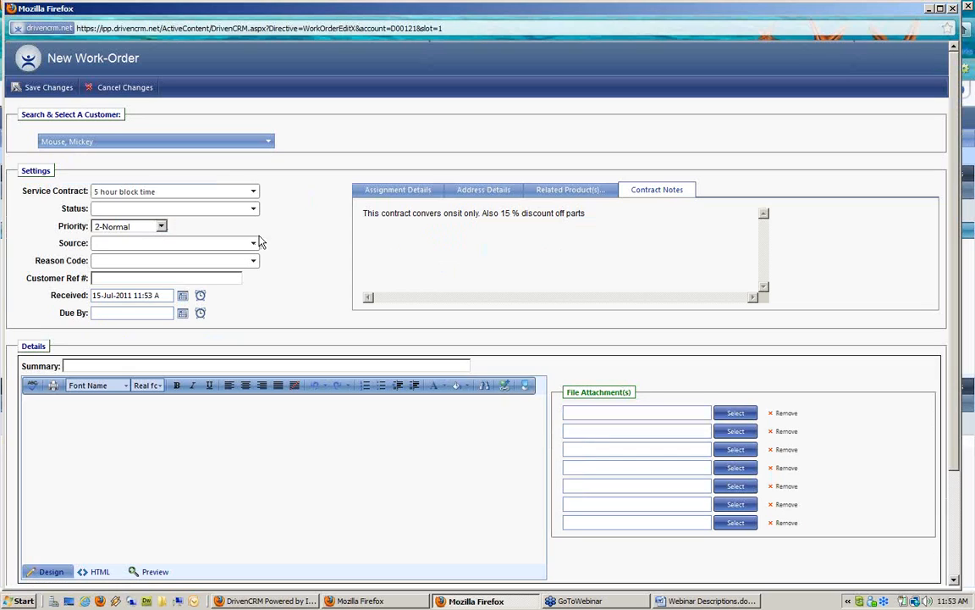
{"action": "left_click_drag", "start_coordinate": [367, 212], "coordinate": [606, 223]}
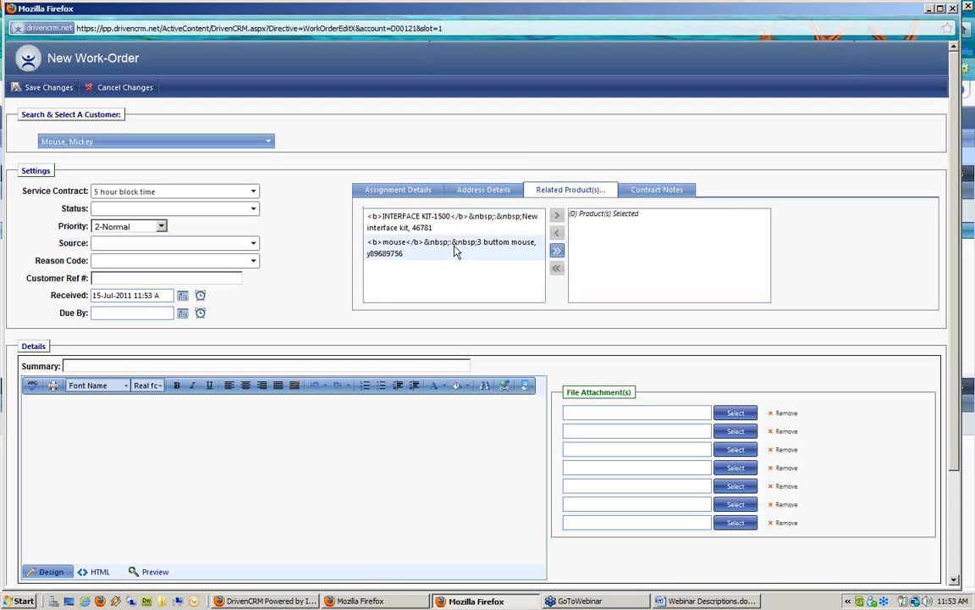
{"action": "left_click", "coordinate": [438, 222]}
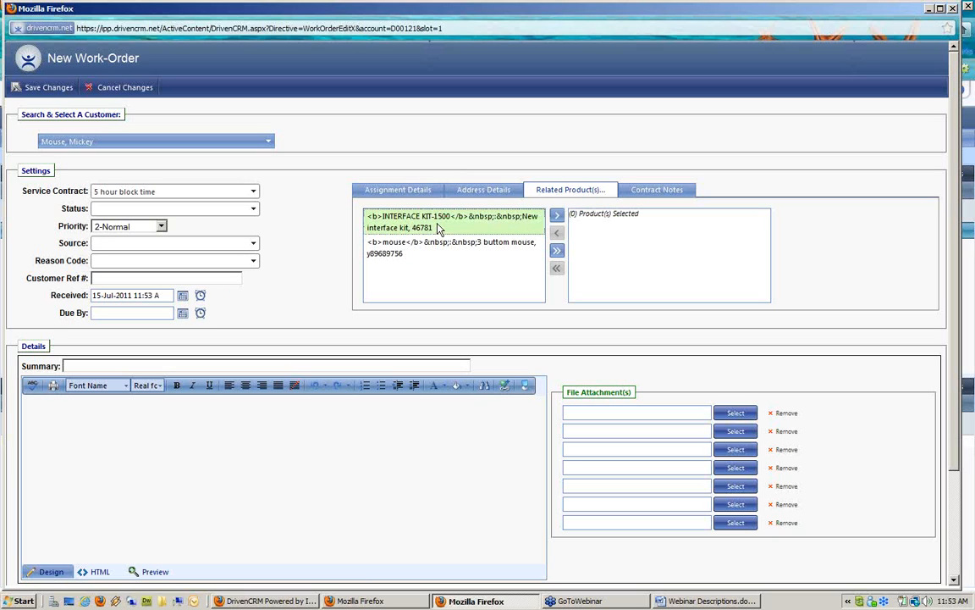
{"action": "left_click", "coordinate": [558, 216]}
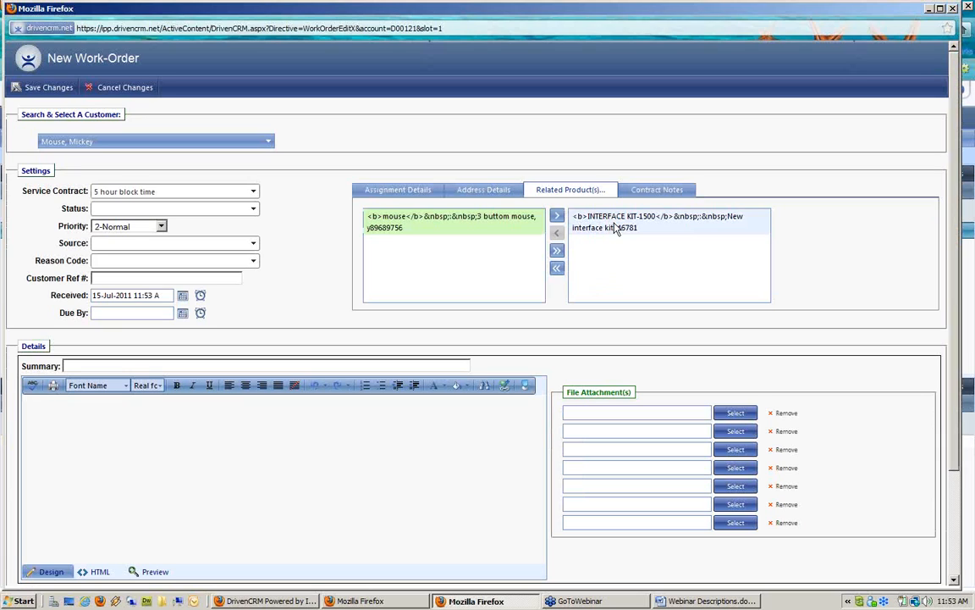
Enter the work order summary 'fixe new interface kit'
{"action": "left_click", "coordinate": [364, 365]}
{"action": "type", "text": "fixe new"}
{"action": "type", "text": " in"}
{"action": "type", "text": "terfac"}
{"action": "type", "text": "e kle"}
{"action": "key", "text": "BackSpace"}
{"action": "key", "text": "BackSpace"}
{"action": "type", "text": "it"}
Add details 'parts are broken - needs repair on site', save, and view the linked products
{"action": "left_click", "coordinate": [236, 409]}
{"action": "type", "text": "parts are broken - needs re"}
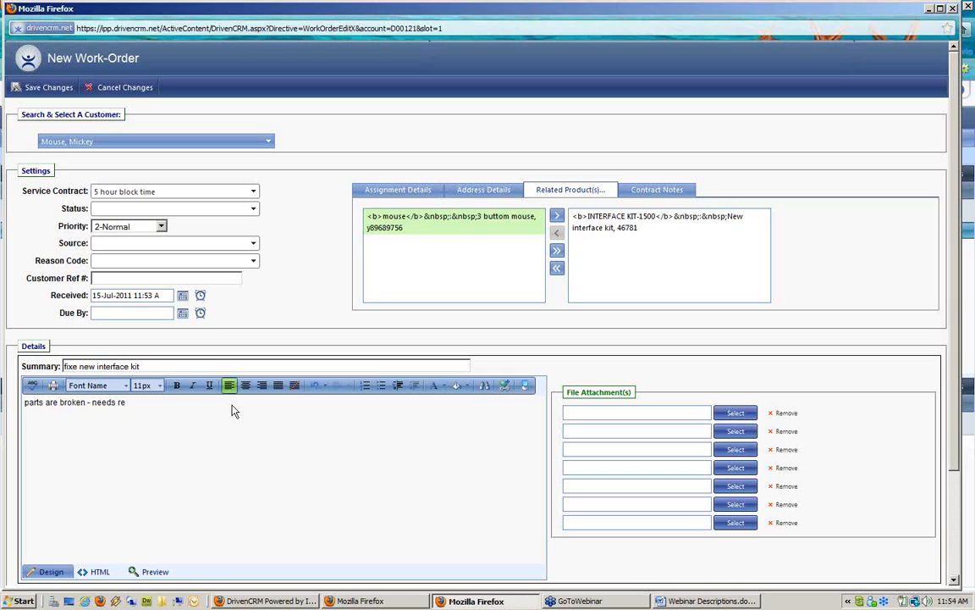
{"action": "type", "text": "on site;"}
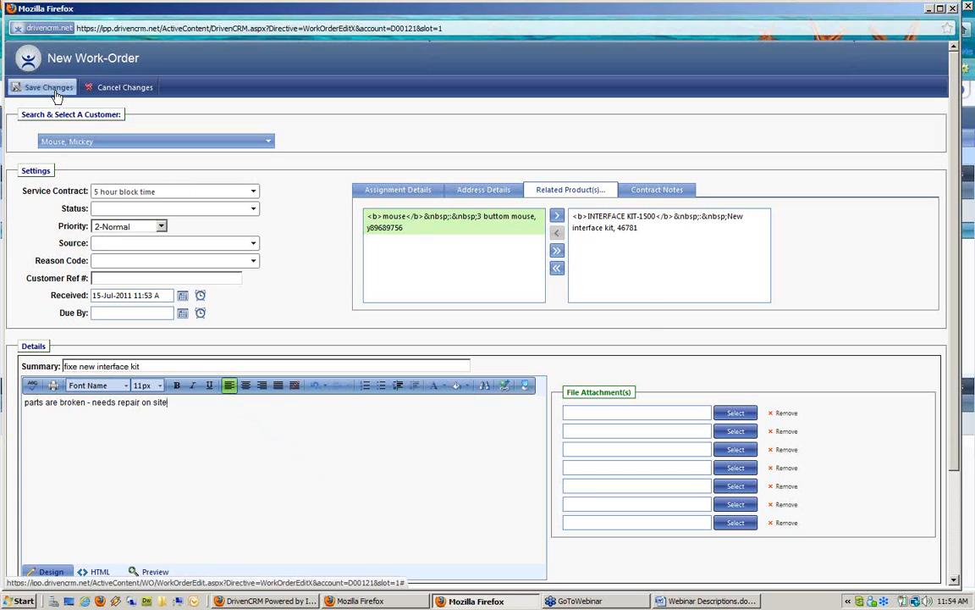
{"action": "left_click", "coordinate": [52, 89]}
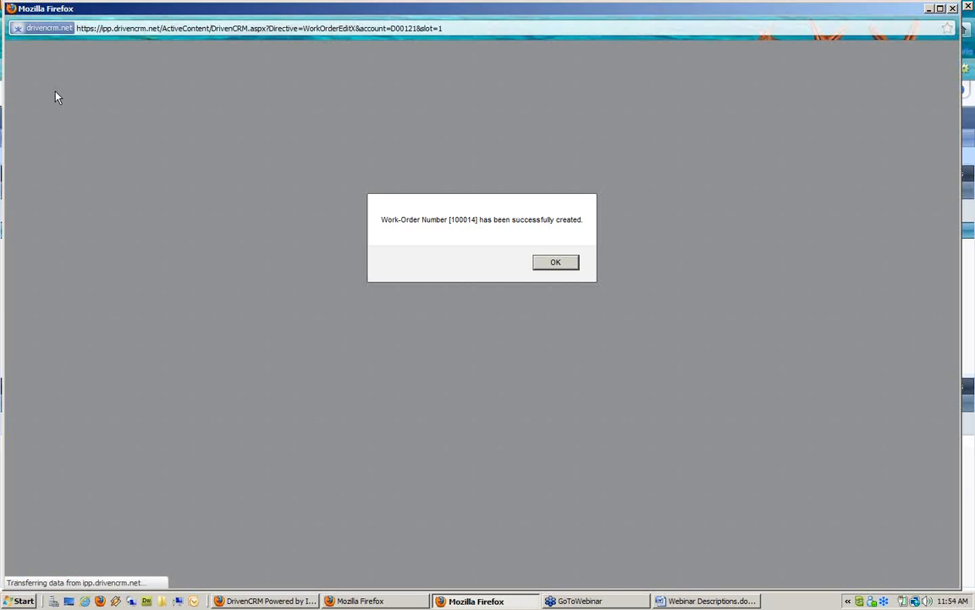
{"action": "left_click", "coordinate": [569, 269]}
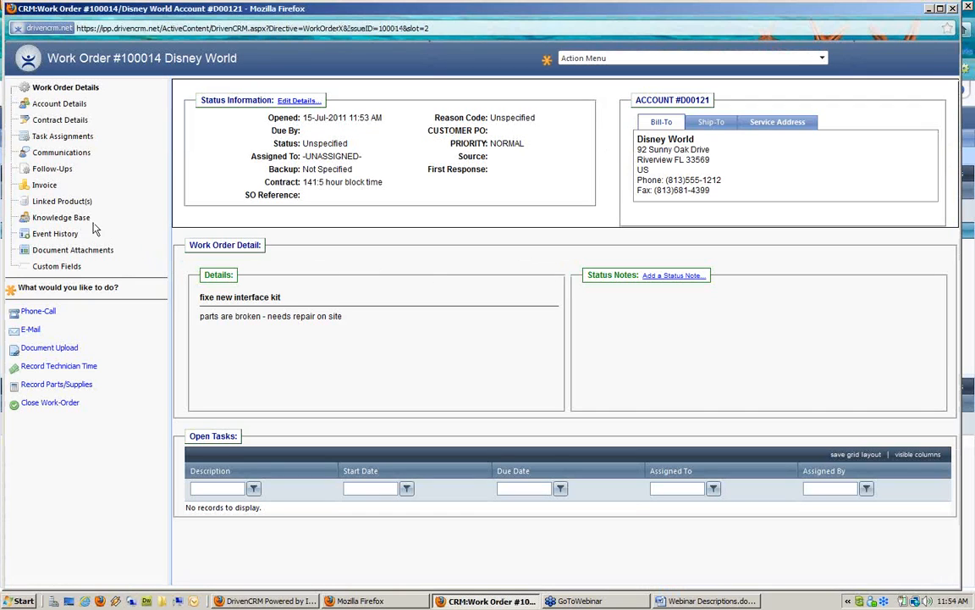
{"action": "left_click", "coordinate": [50, 203]}
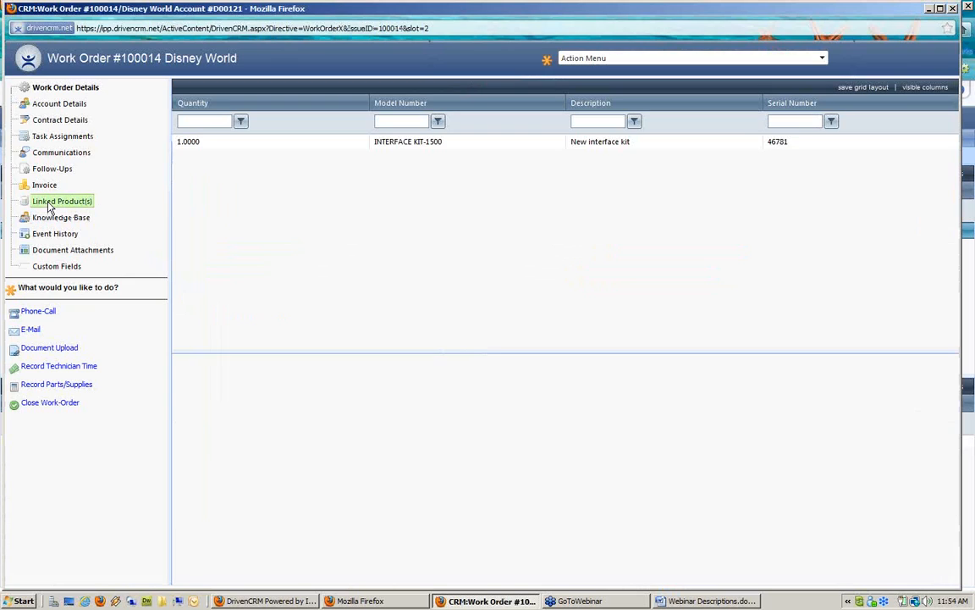
Add a Comments column to the linked products list and view the INTERFACE KIT-1500 row
{"action": "left_click", "coordinate": [468, 146]}
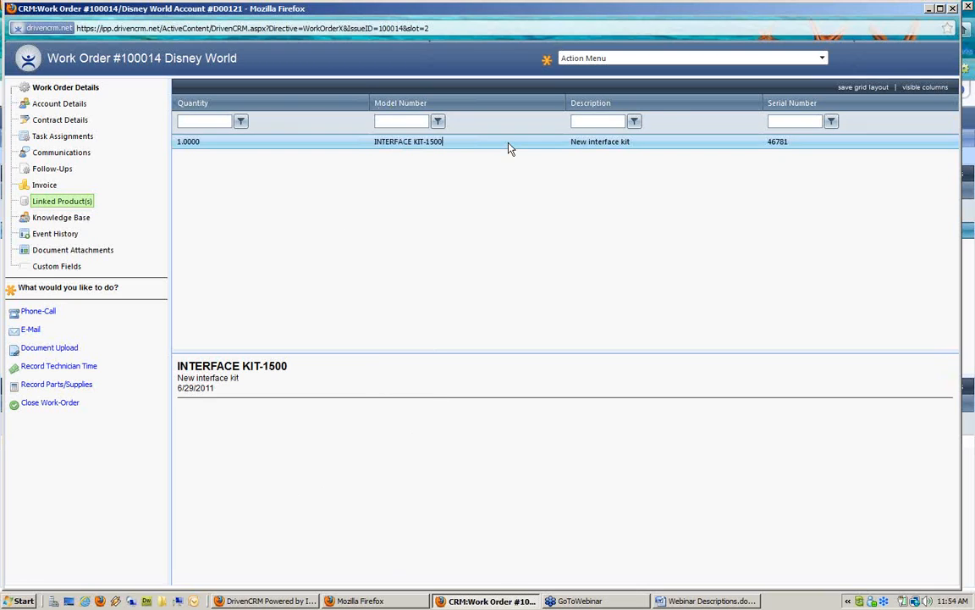
{"action": "left_click", "coordinate": [926, 89]}
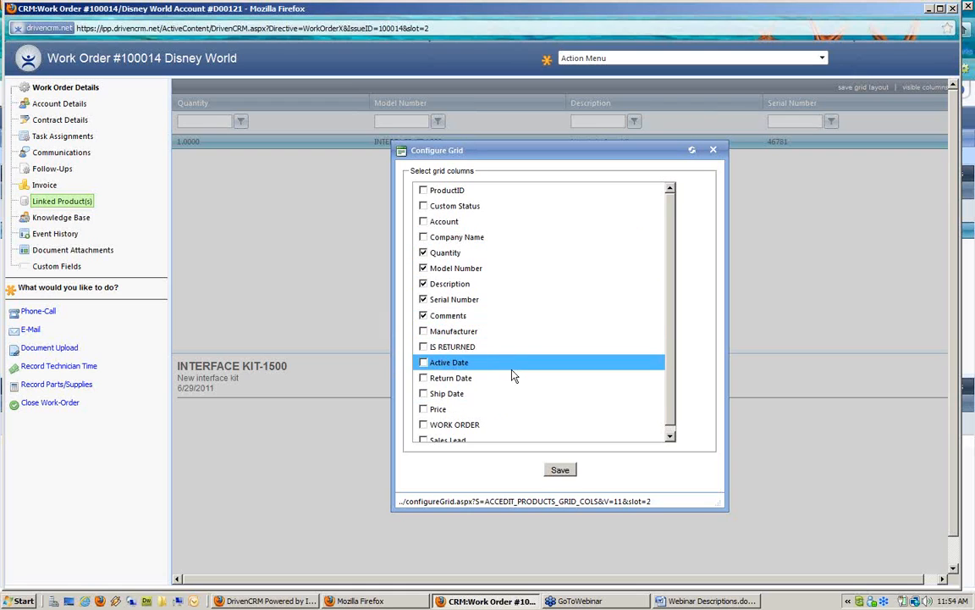
{"action": "scroll", "coordinate": [516, 374], "scroll_direction": "down", "scroll_amount": 1}
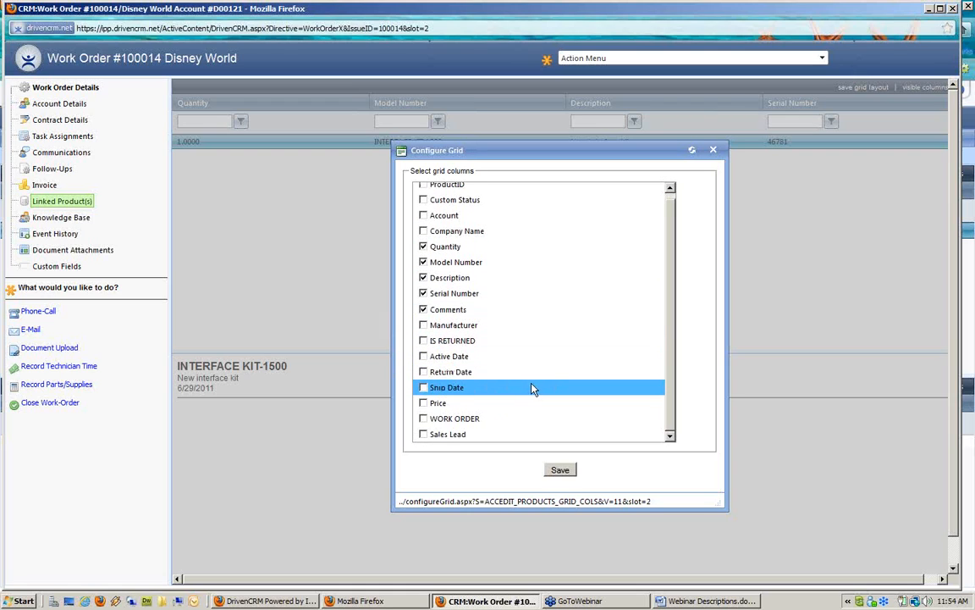
{"action": "scroll", "coordinate": [497, 331], "scroll_direction": "up", "scroll_amount": 1}
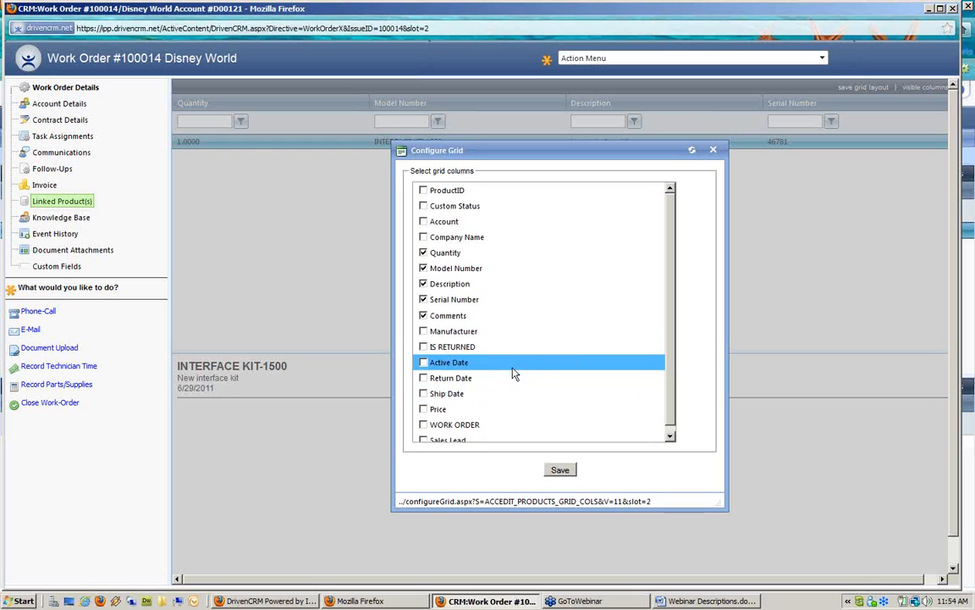
{"action": "left_click", "coordinate": [560, 471]}
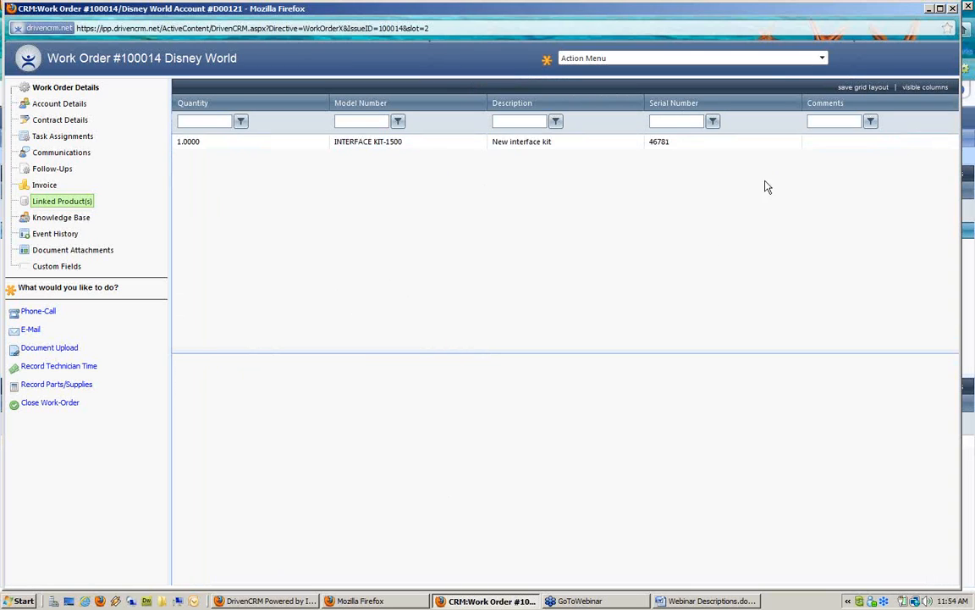
{"action": "left_click", "coordinate": [546, 142]}
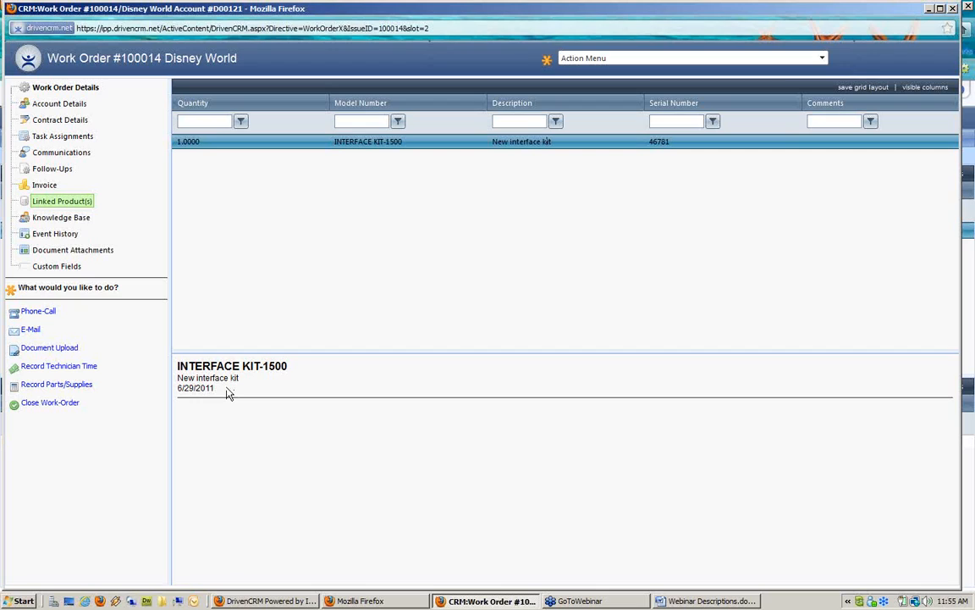
Start the closeout and enter the resolution 'Installed new power cord'
{"action": "left_click", "coordinate": [51, 403]}
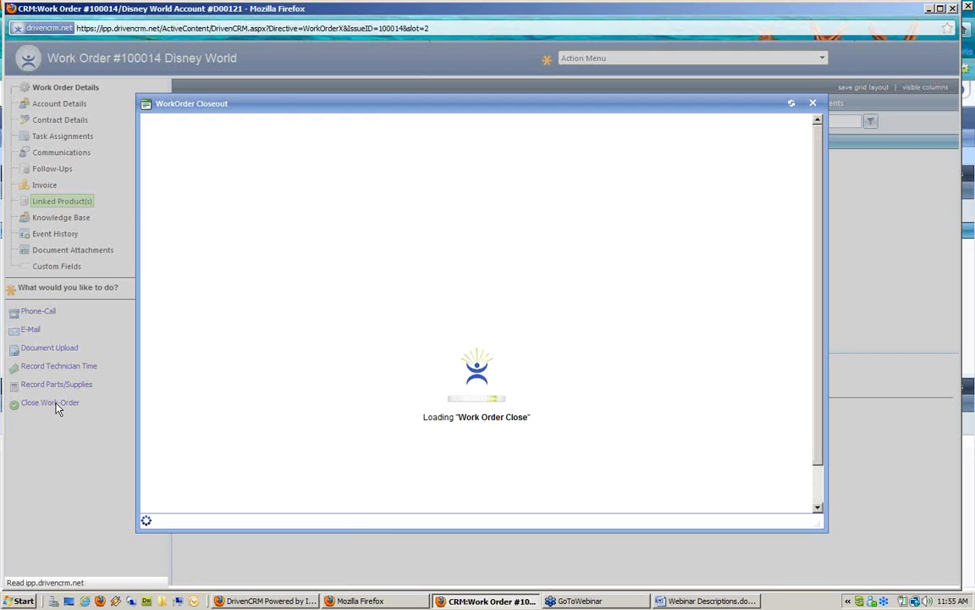
{"action": "left_click", "coordinate": [227, 273]}
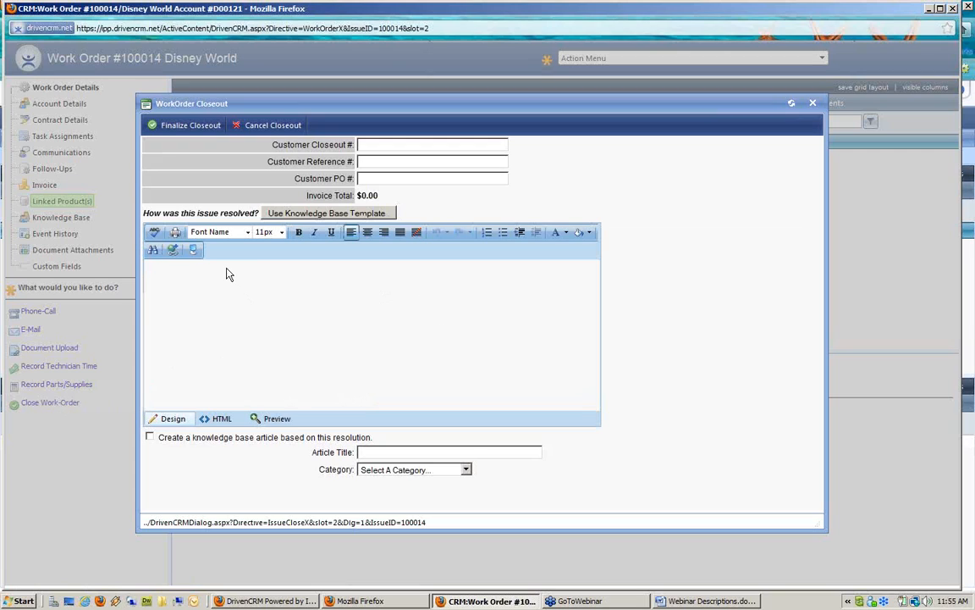
{"action": "type", "text": "Ins"}
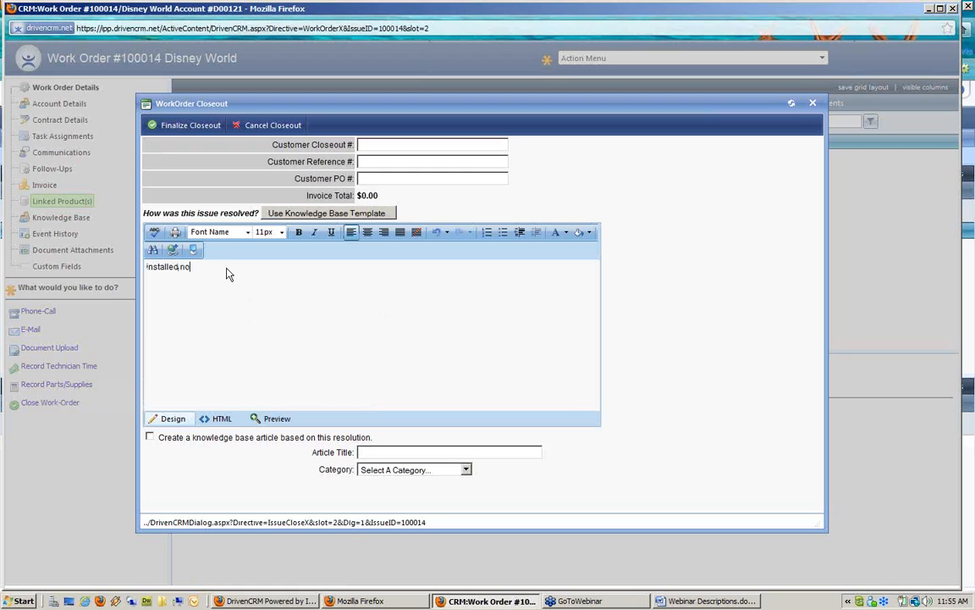
{"action": "type", "text": "talled new power cord"}
{"action": "left_click_drag", "start_coordinate": [309, 196], "coordinate": [414, 201]}
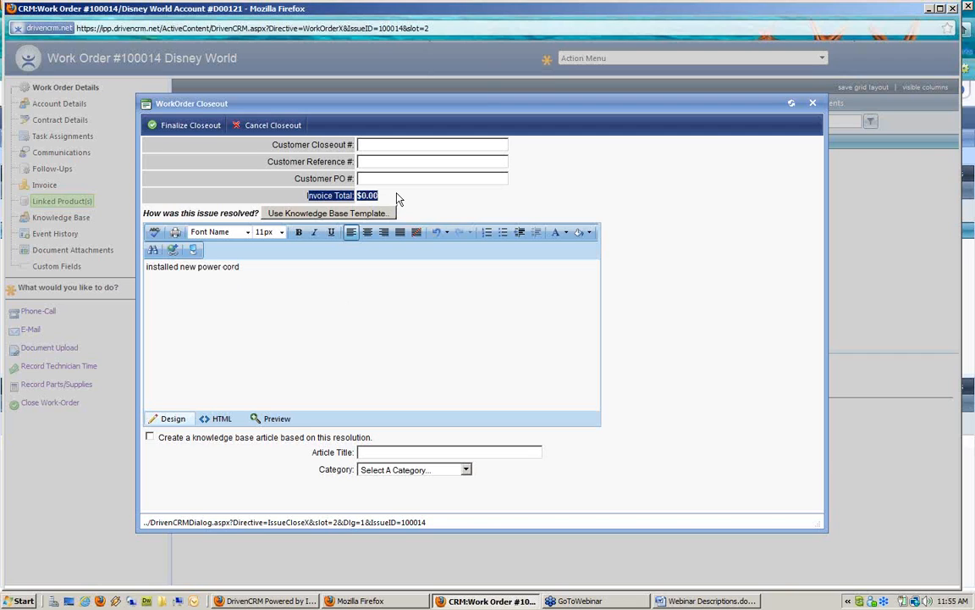
Finalize the closeout with no follow-up and close the work order 100014 window
{"action": "left_click", "coordinate": [200, 127]}
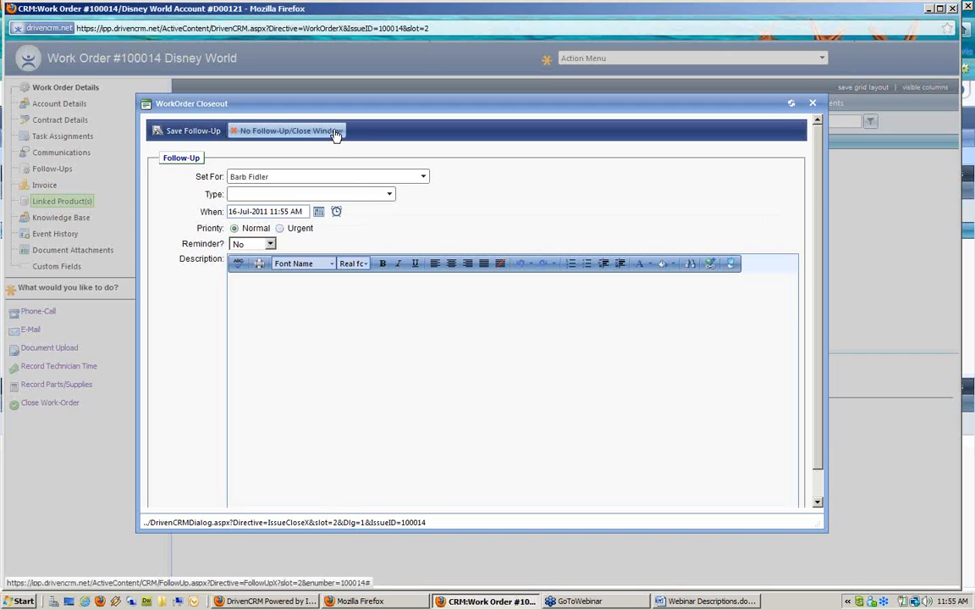
{"action": "left_click", "coordinate": [336, 133]}
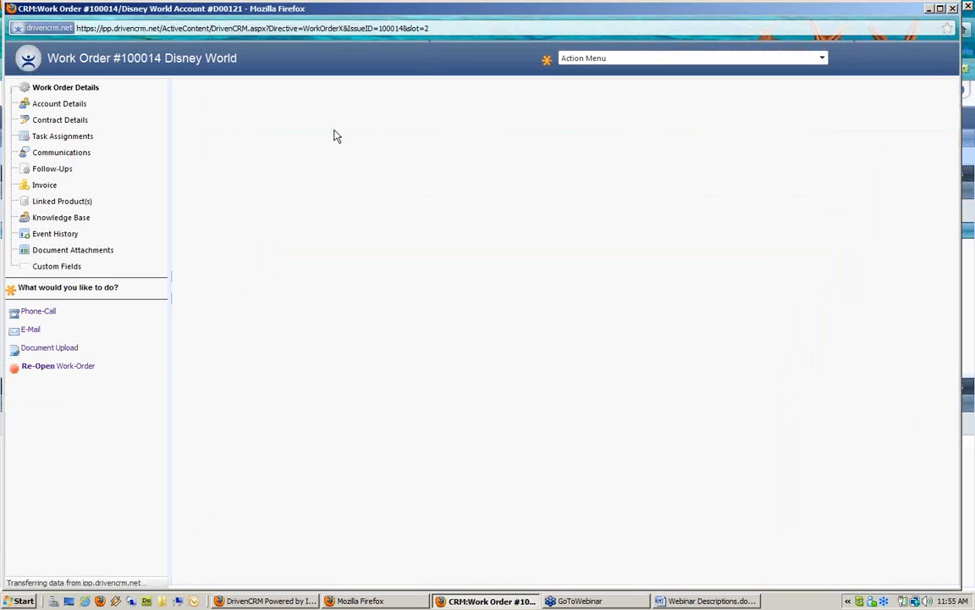
{"action": "left_click", "coordinate": [953, 8]}
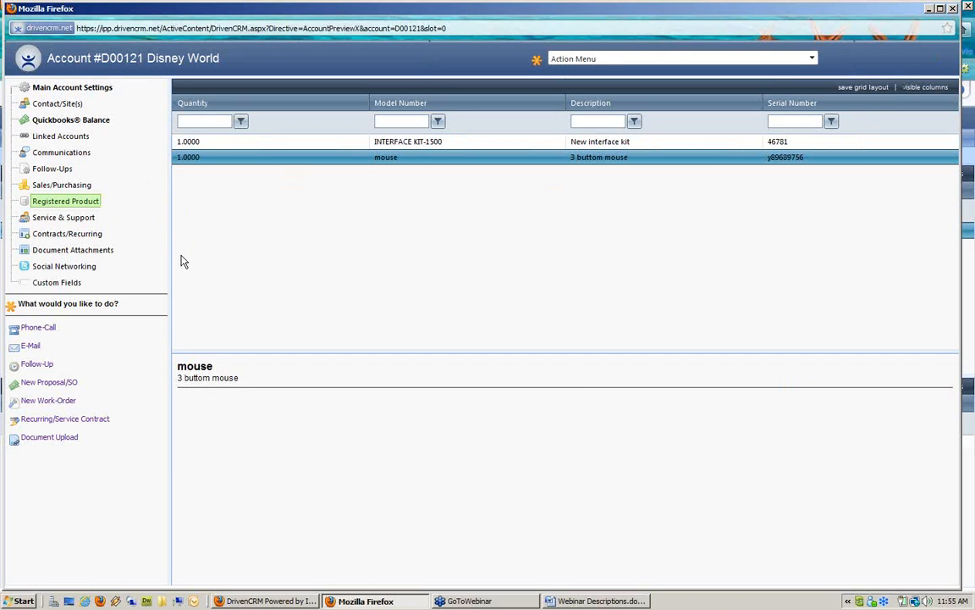
Add the IN HISTORY column to the account's Service & Support work order list
{"action": "left_click", "coordinate": [69, 219]}
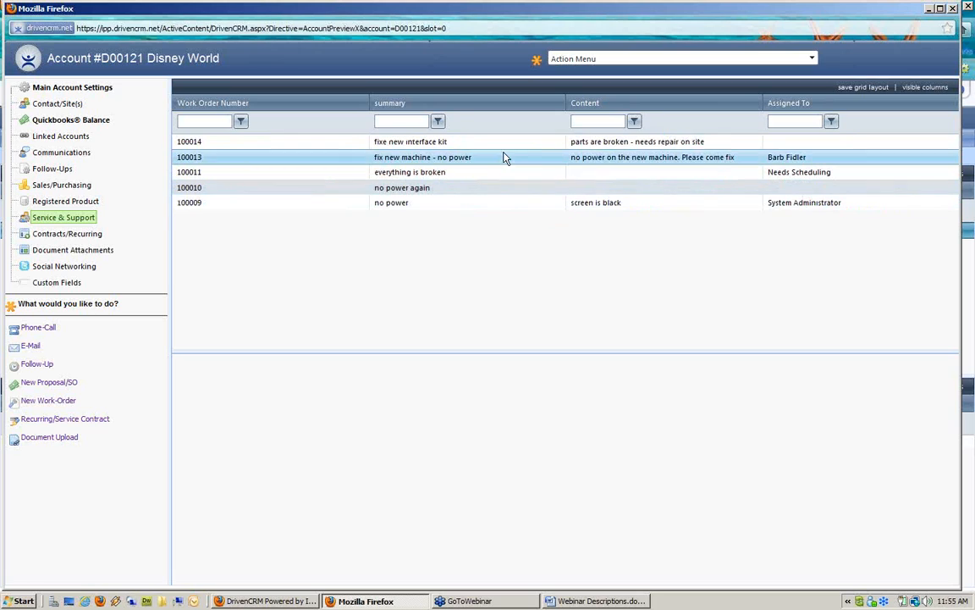
{"action": "left_click", "coordinate": [920, 89]}
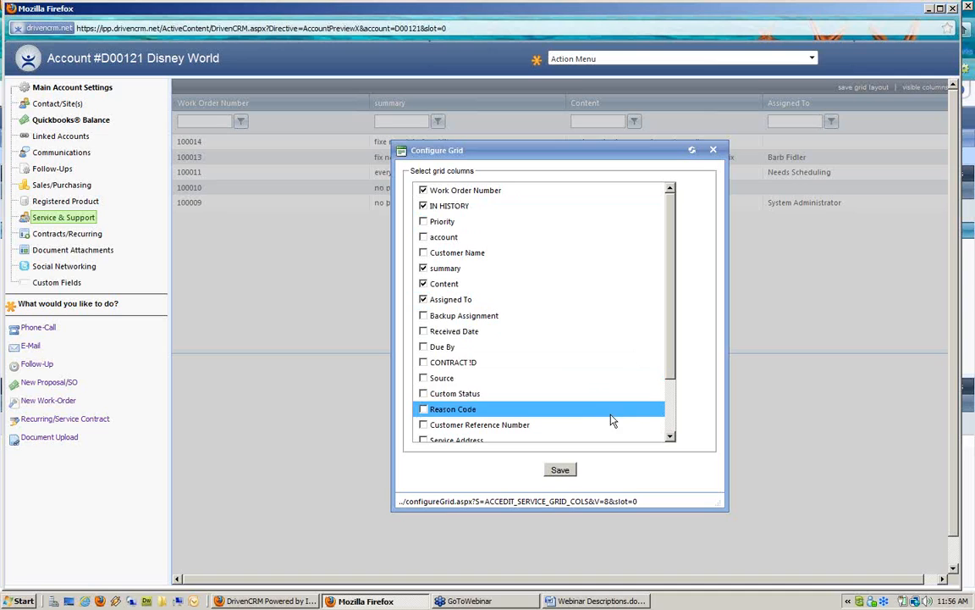
{"action": "left_click", "coordinate": [669, 437]}
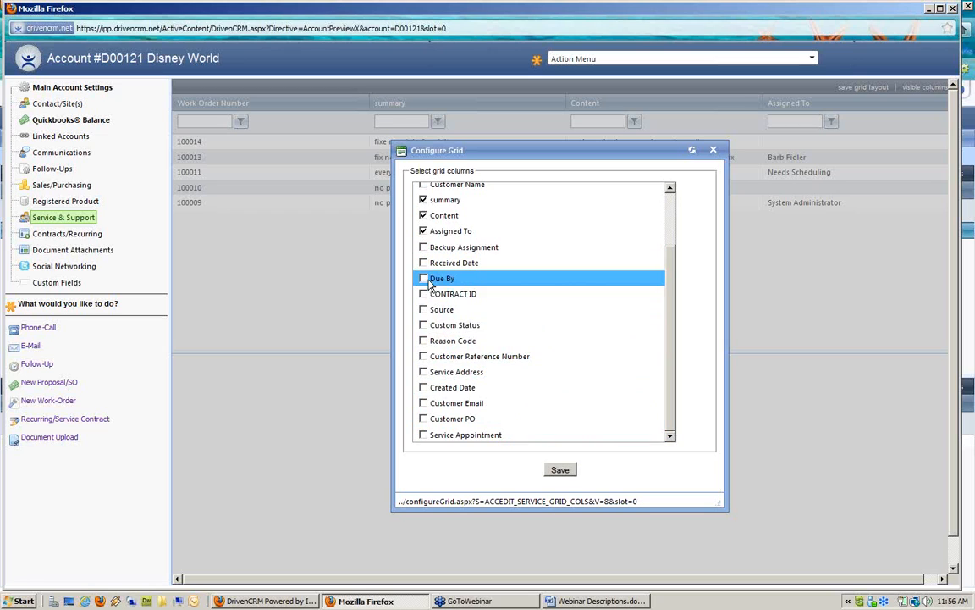
{"action": "left_click", "coordinate": [560, 470]}
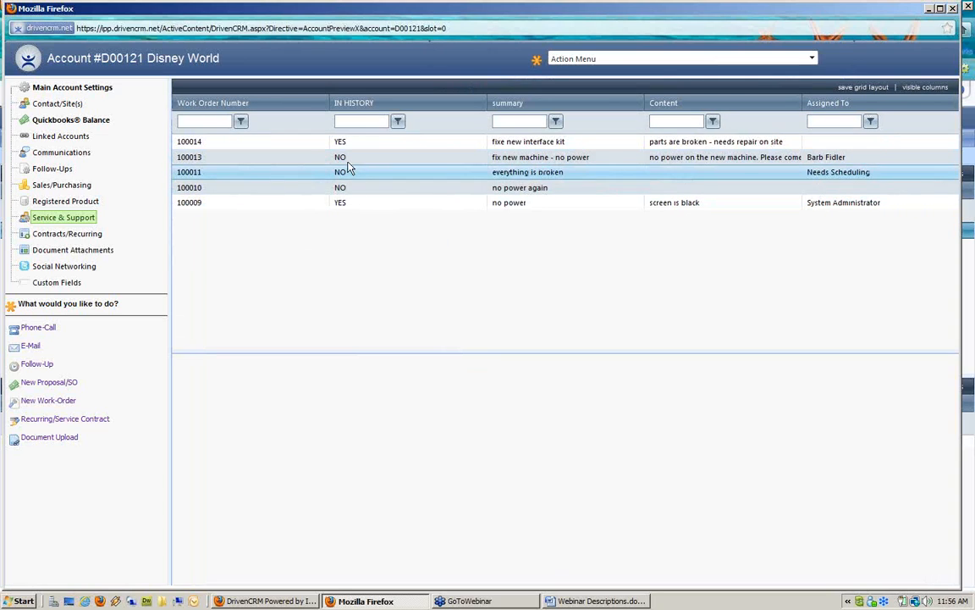
Open work order 100014, check its linked products, and close it again
{"action": "left_click", "coordinate": [394, 143]}
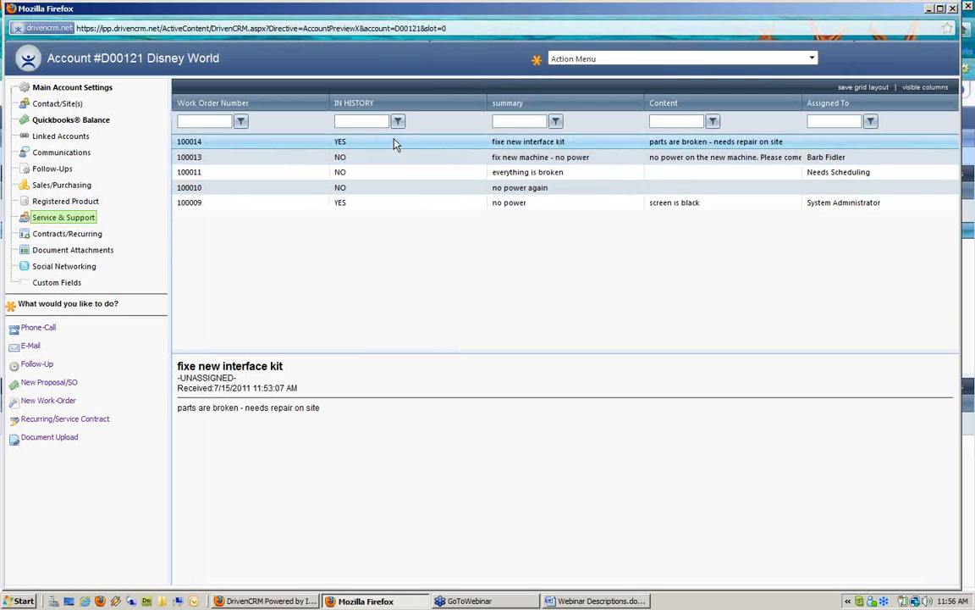
{"action": "double_click", "coordinate": [394, 144]}
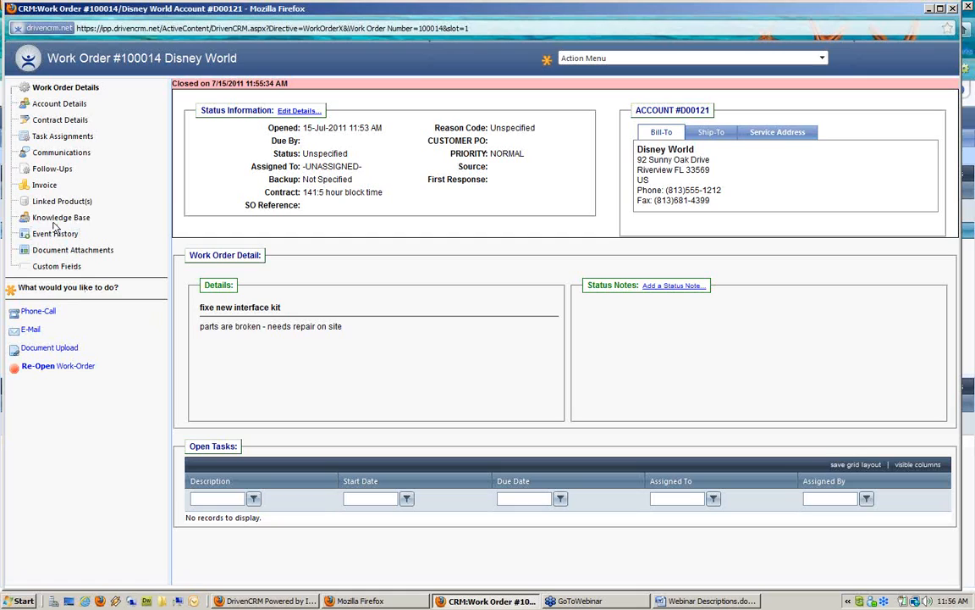
{"action": "left_click", "coordinate": [48, 204]}
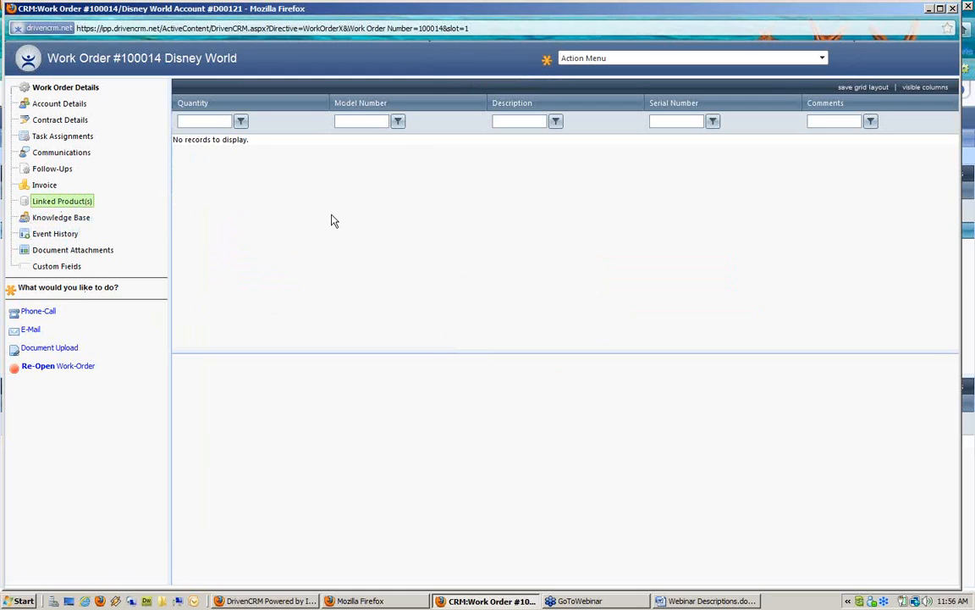
{"action": "left_click", "coordinate": [952, 7]}
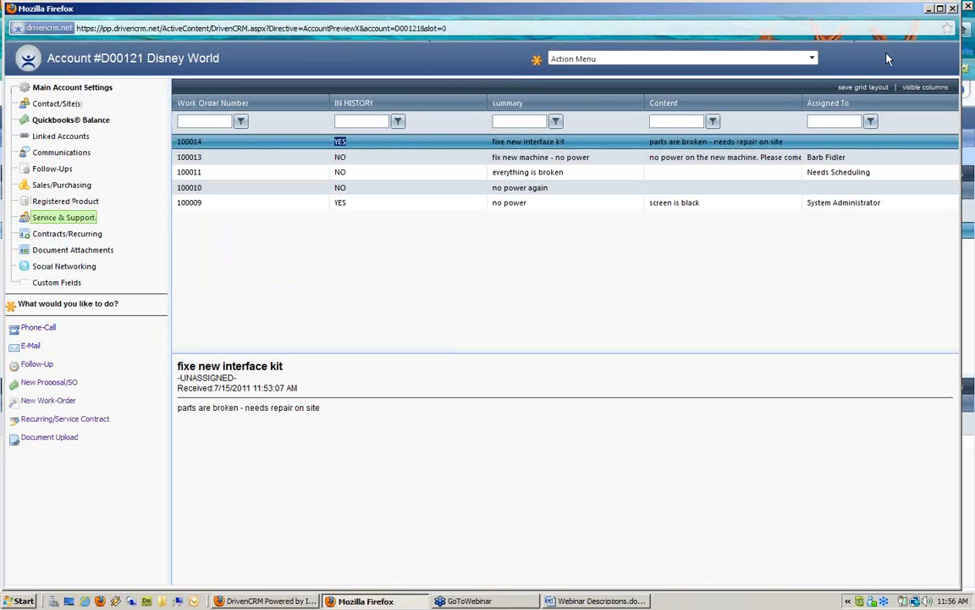
Add WORK ORDER, Active Date, Return Date and Ship Date columns to the registered products grid
{"action": "left_click", "coordinate": [62, 203]}
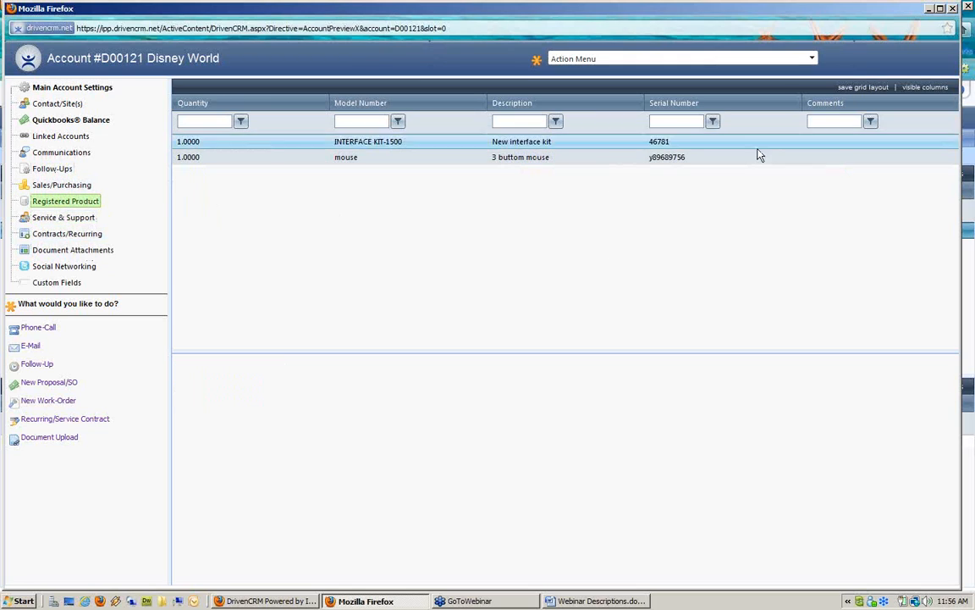
{"action": "left_click", "coordinate": [935, 88]}
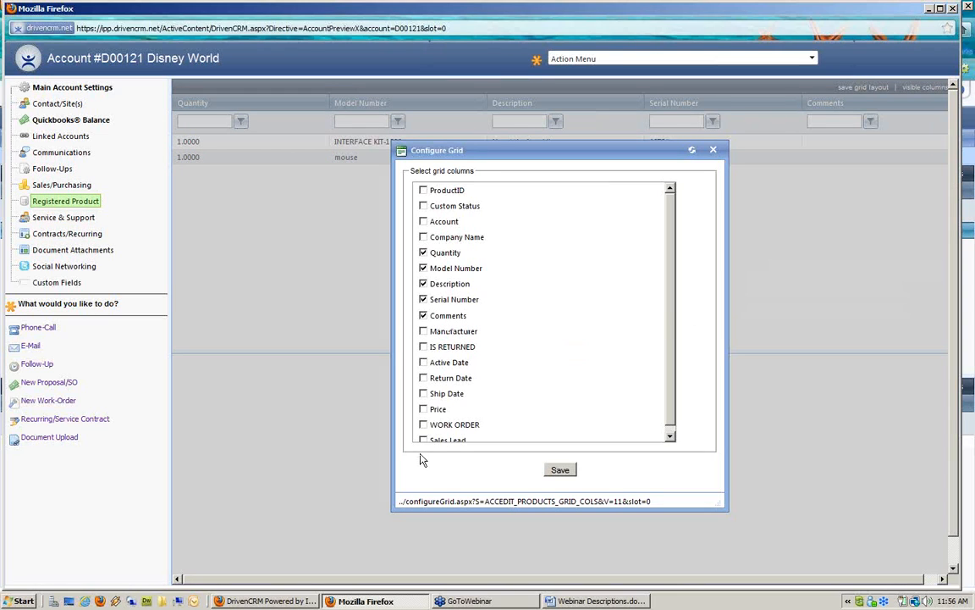
{"action": "left_click", "coordinate": [424, 425]}
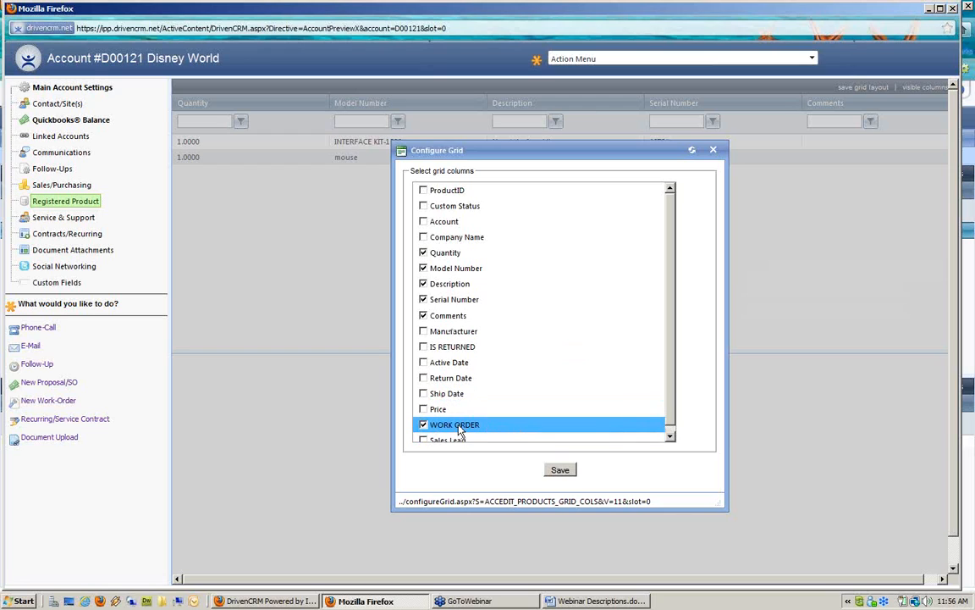
{"action": "left_click", "coordinate": [428, 365]}
{"action": "left_click", "coordinate": [428, 379]}
{"action": "left_click", "coordinate": [424, 395]}
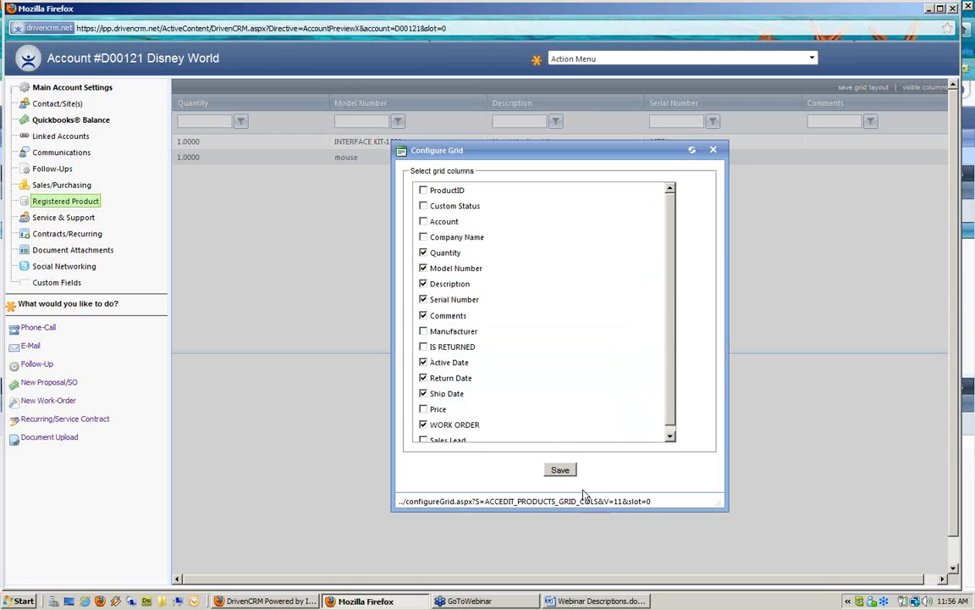
{"action": "left_click", "coordinate": [562, 471]}
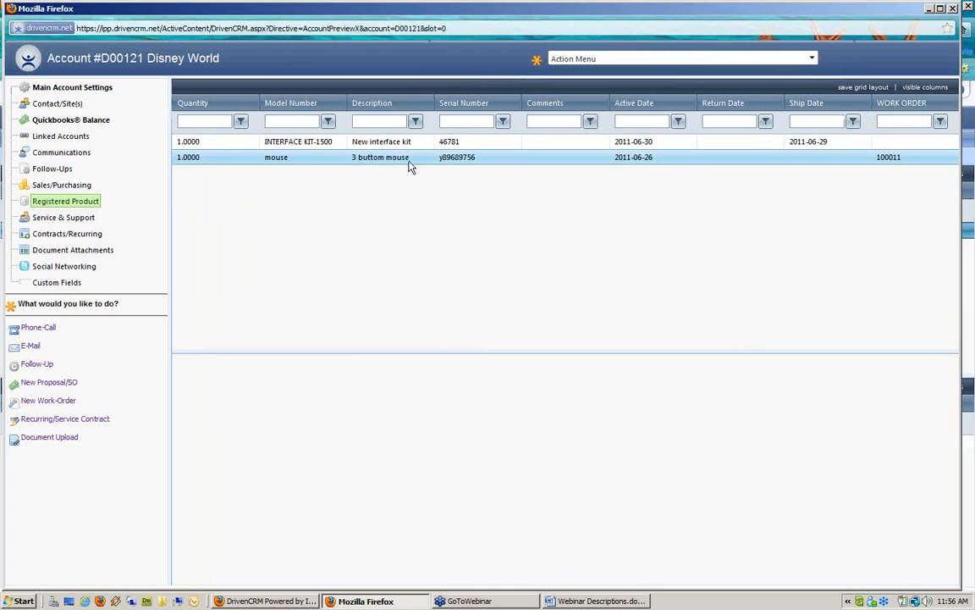
Save the comment 'special mouse with new buttons' on the registered mouse product
{"action": "double_click", "coordinate": [894, 163]}
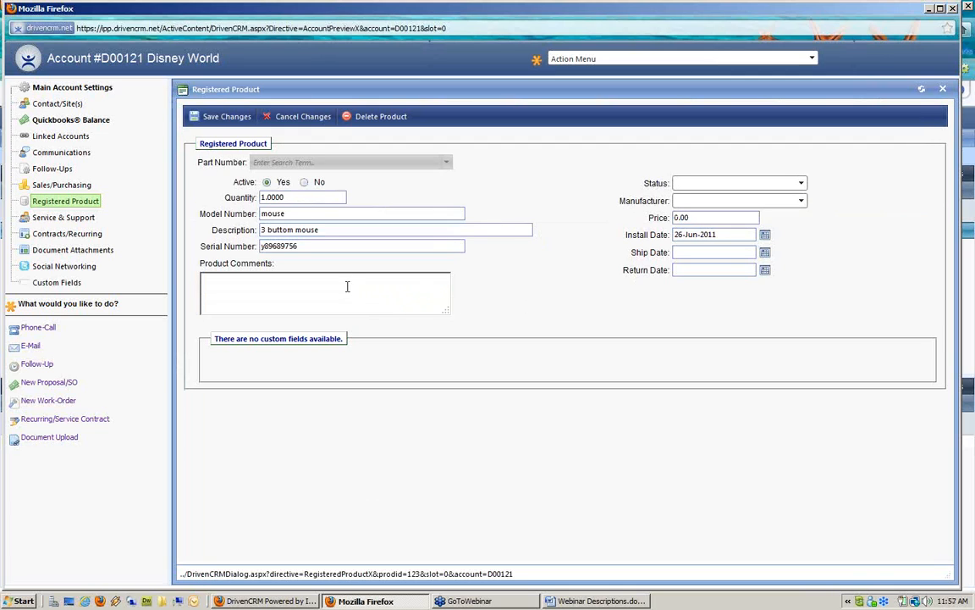
{"action": "type", "text": "special mouse with new buttons"}
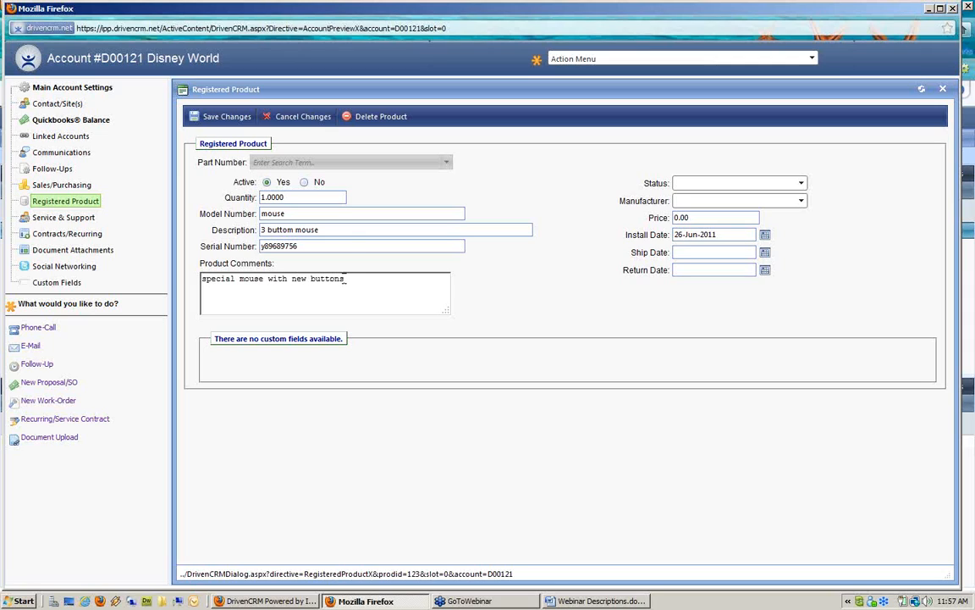
{"action": "left_click", "coordinate": [225, 117]}
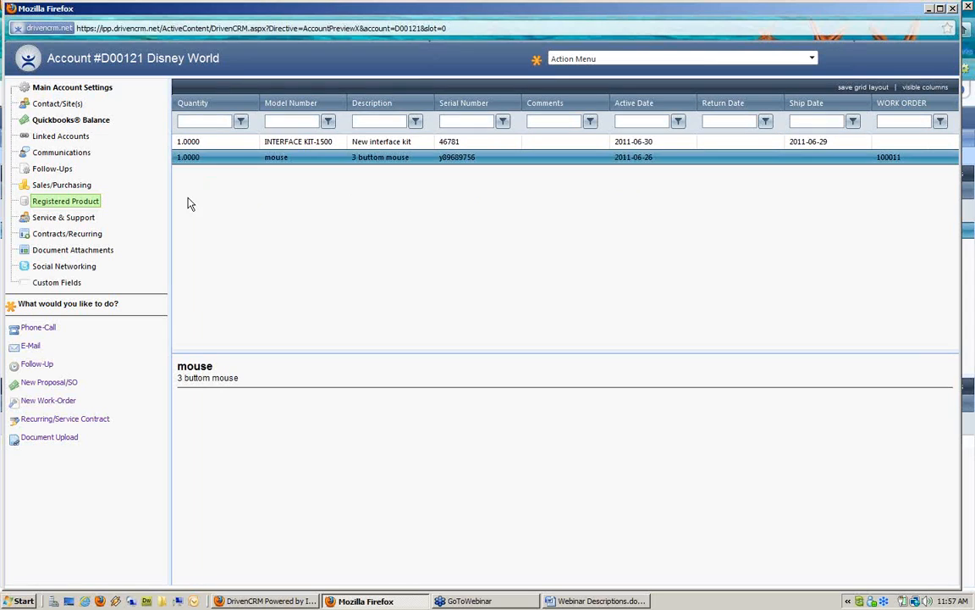
Open work order 100011 from the account's Service & Support list
{"action": "left_click", "coordinate": [77, 221]}
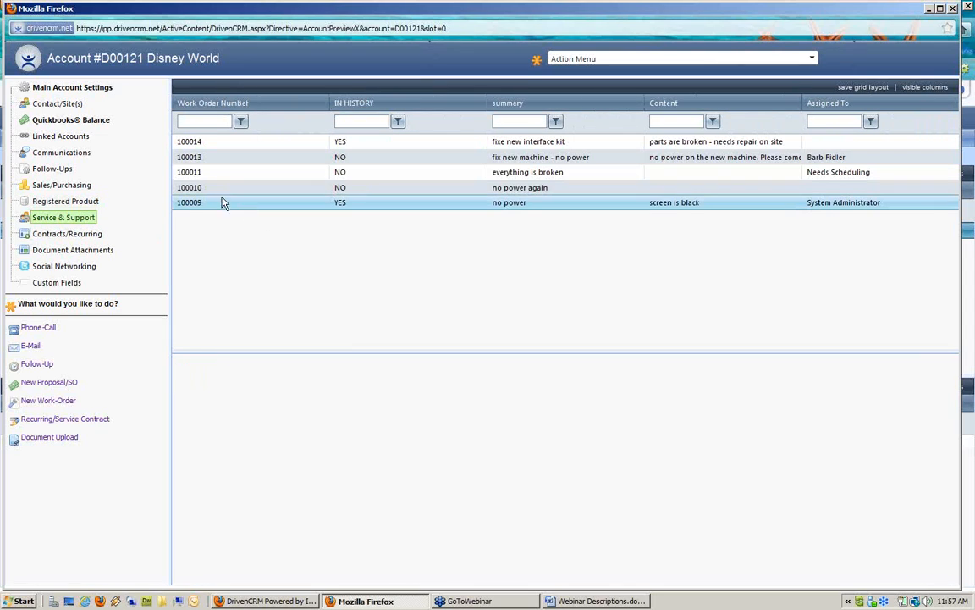
{"action": "left_click", "coordinate": [193, 174]}
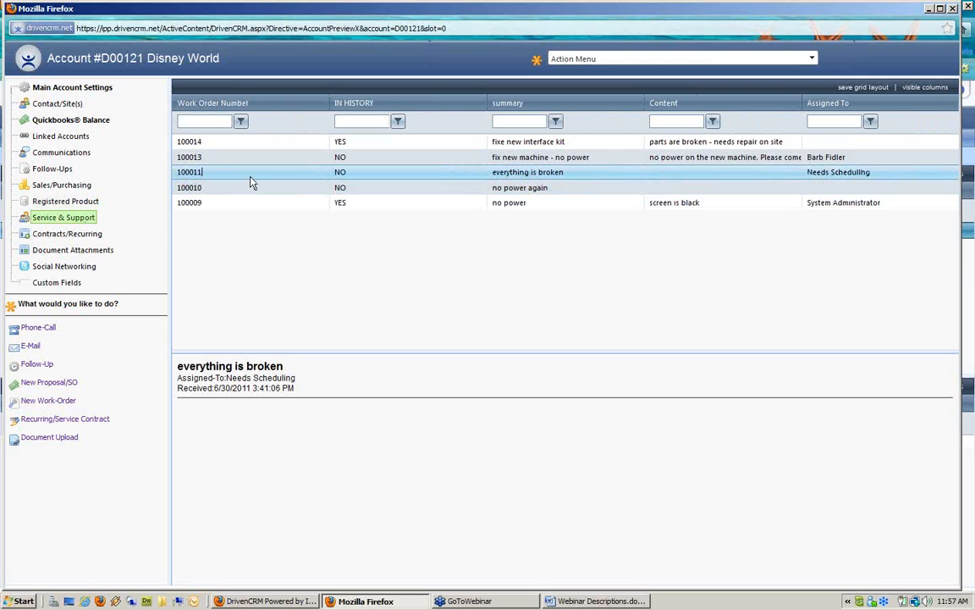
{"action": "left_click", "coordinate": [309, 178]}
{"action": "double_click", "coordinate": [310, 177]}
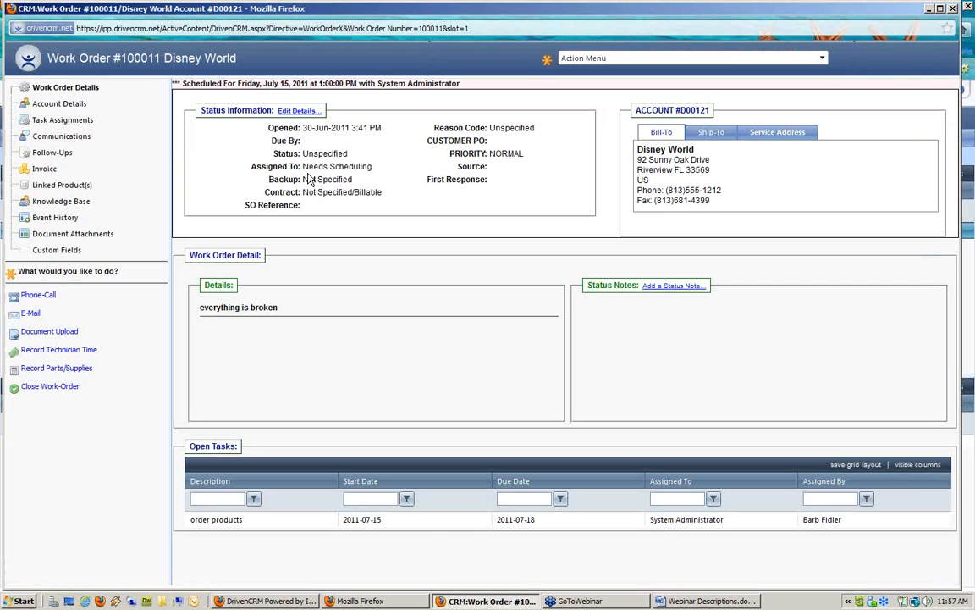
View the linked mouse product and its 'special mouse with new buttons' comment
{"action": "left_click", "coordinate": [71, 190]}
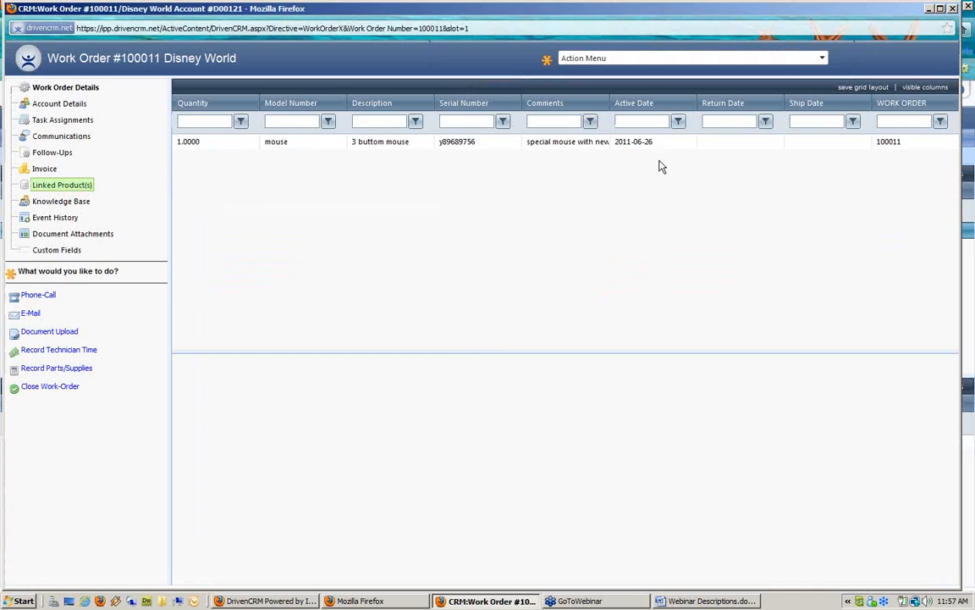
{"action": "left_click", "coordinate": [547, 146]}
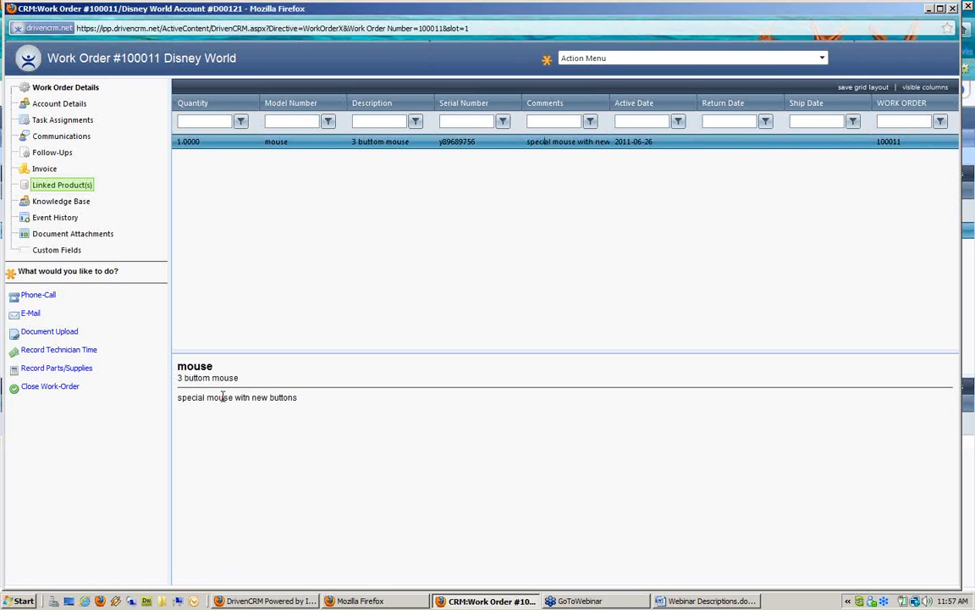
{"action": "left_click_drag", "start_coordinate": [297, 398], "coordinate": [173, 402]}
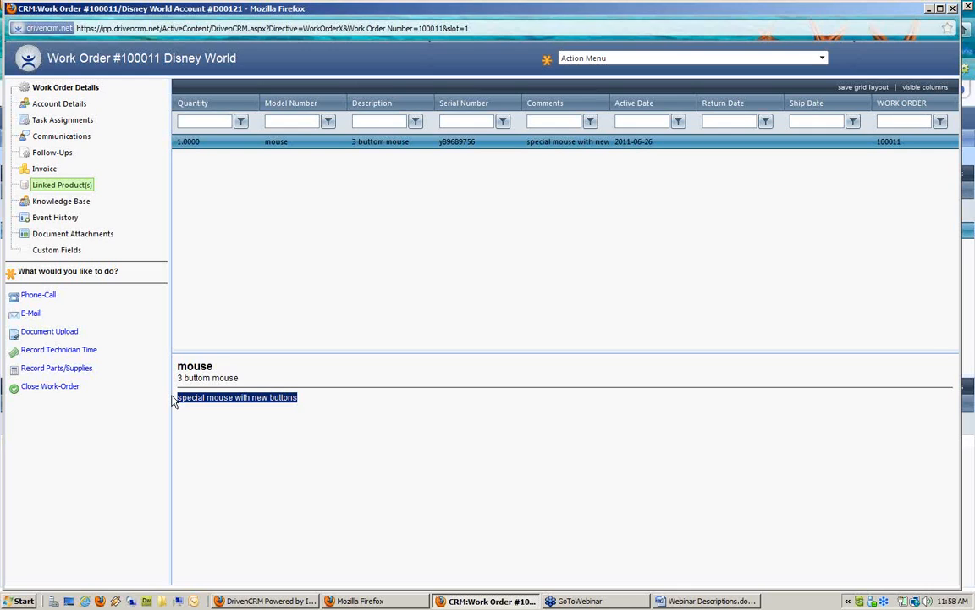
{"action": "left_click", "coordinate": [593, 603]}
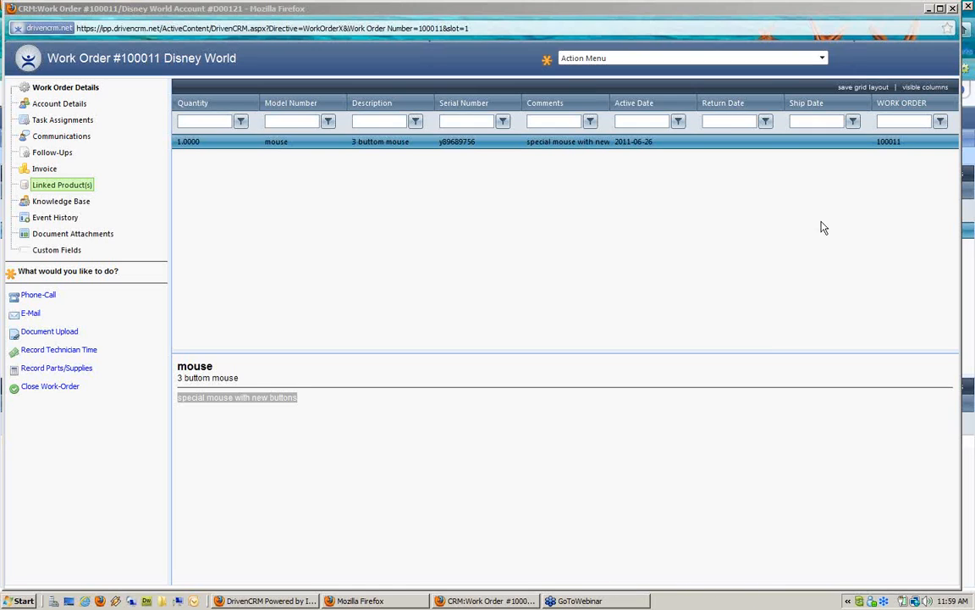
Close the work order 100011 window from its title-bar menu
{"action": "right_click", "coordinate": [633, 12]}
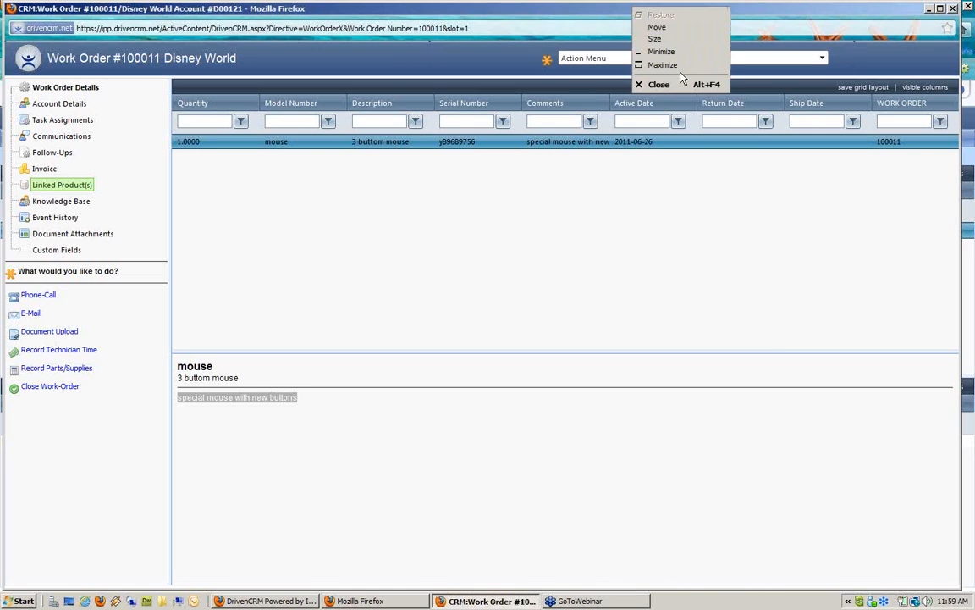
{"action": "left_click", "coordinate": [660, 85]}
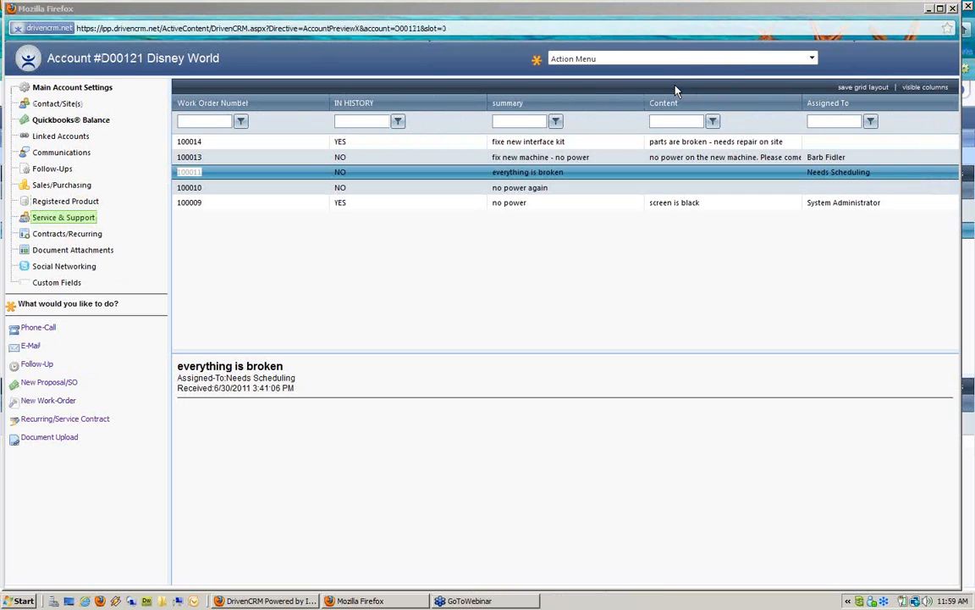